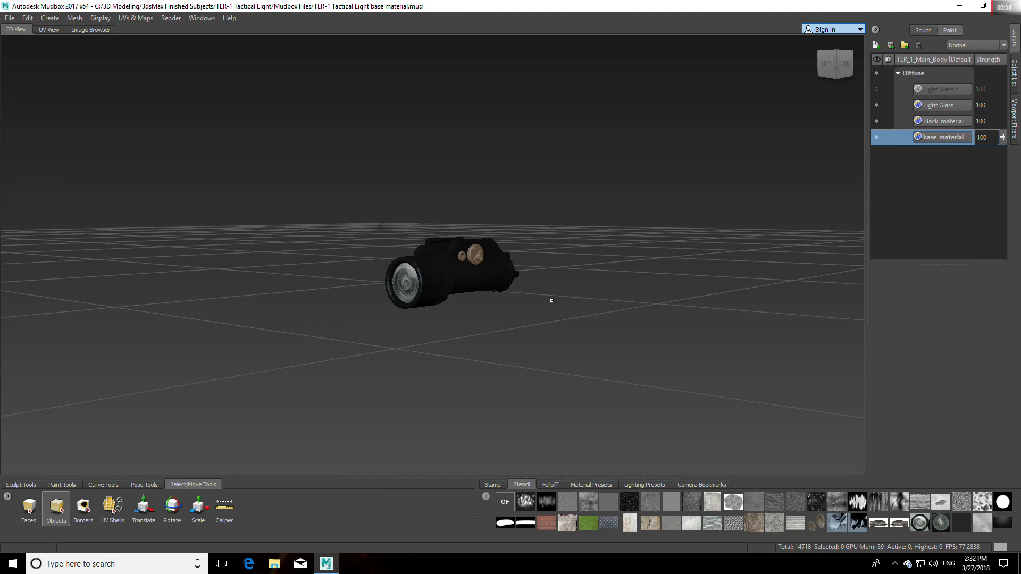
Step: Add the plain light-grey 1024 albedo image from the Metal seamless textures folder as a stencil and hide its overlay
left_click(505, 503)
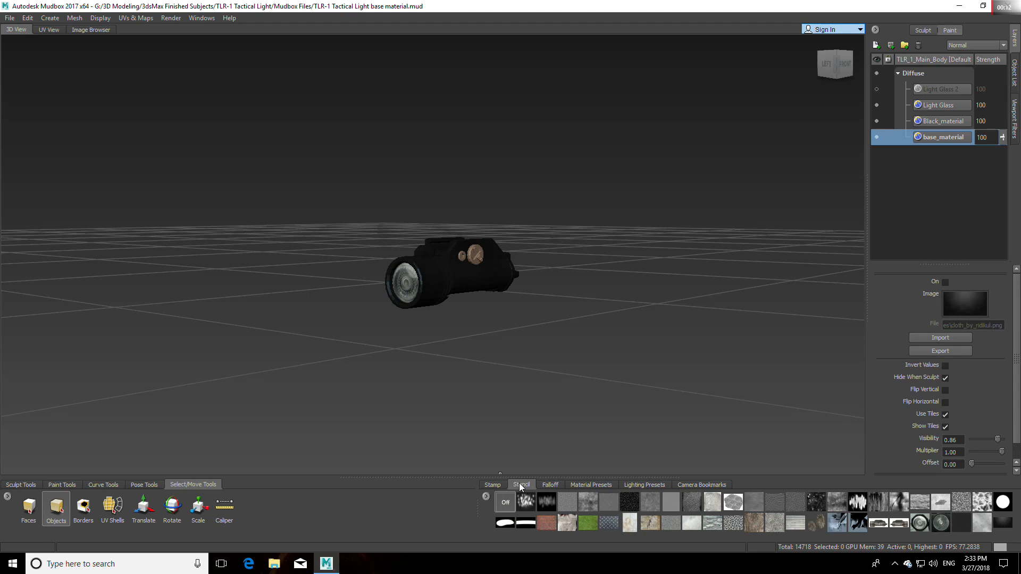
left_click(487, 498)
left_click(508, 505)
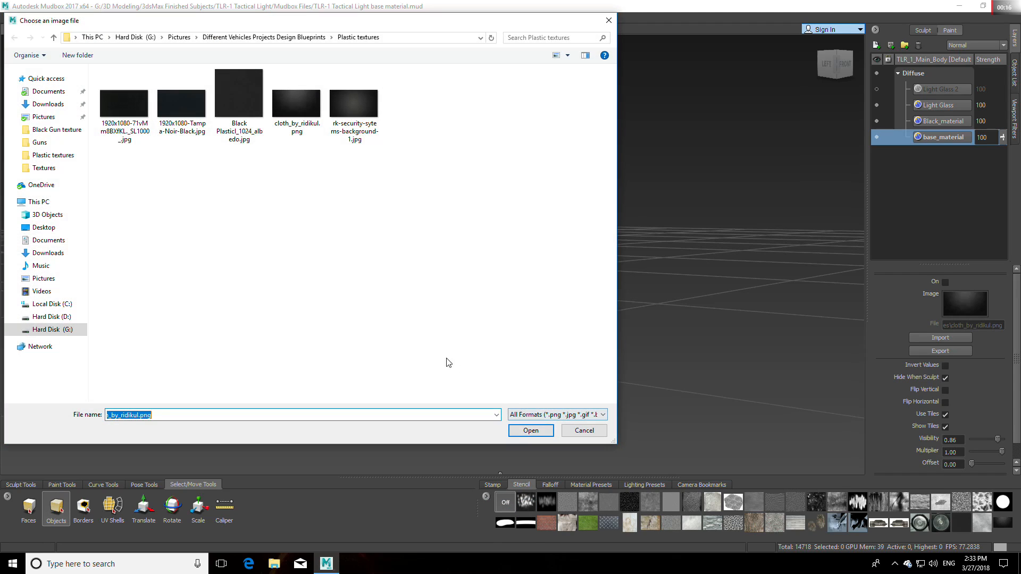
left_click(53, 37)
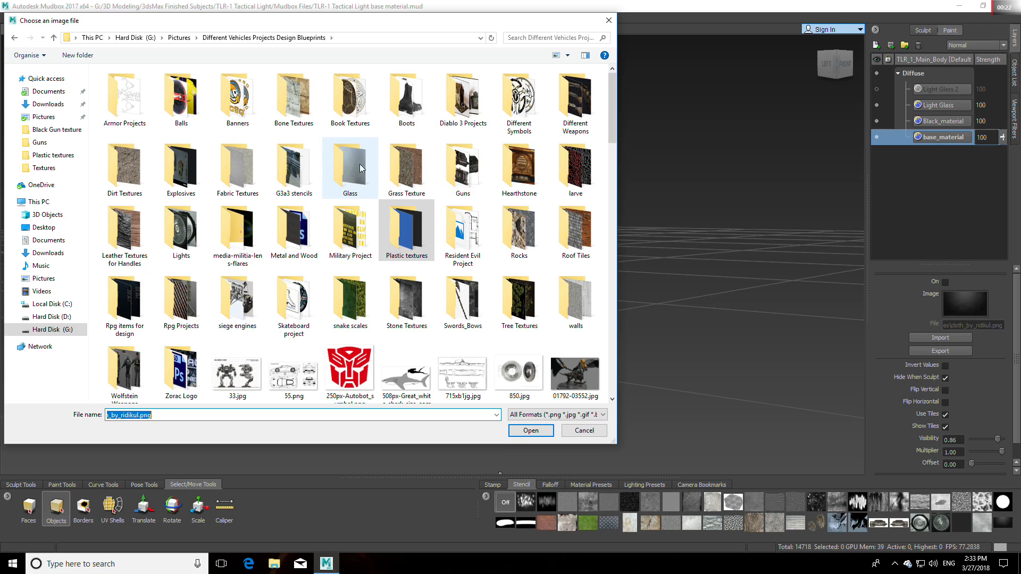
double_click(286, 227)
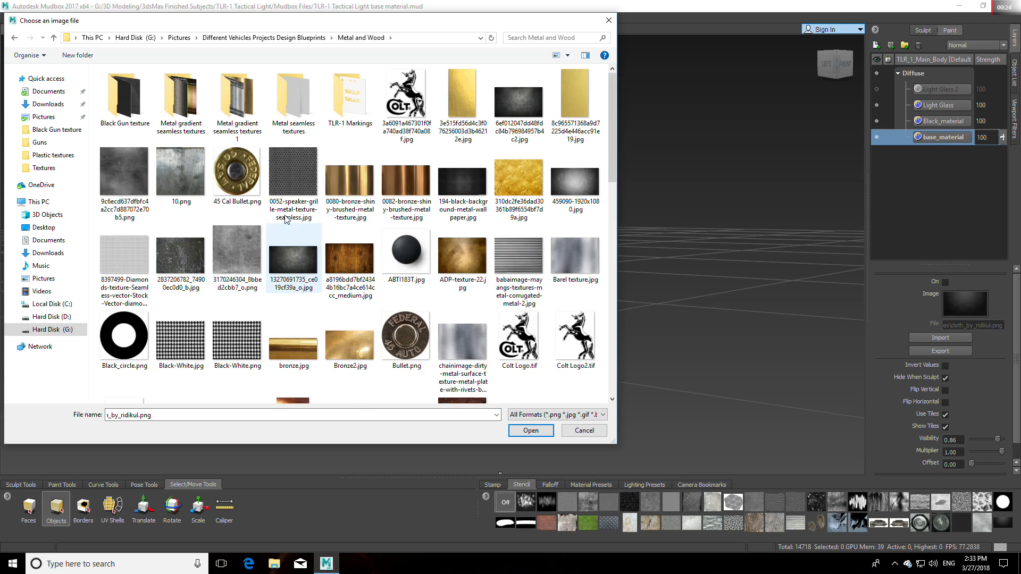
double_click(287, 96)
left_click(178, 162)
left_click(527, 432)
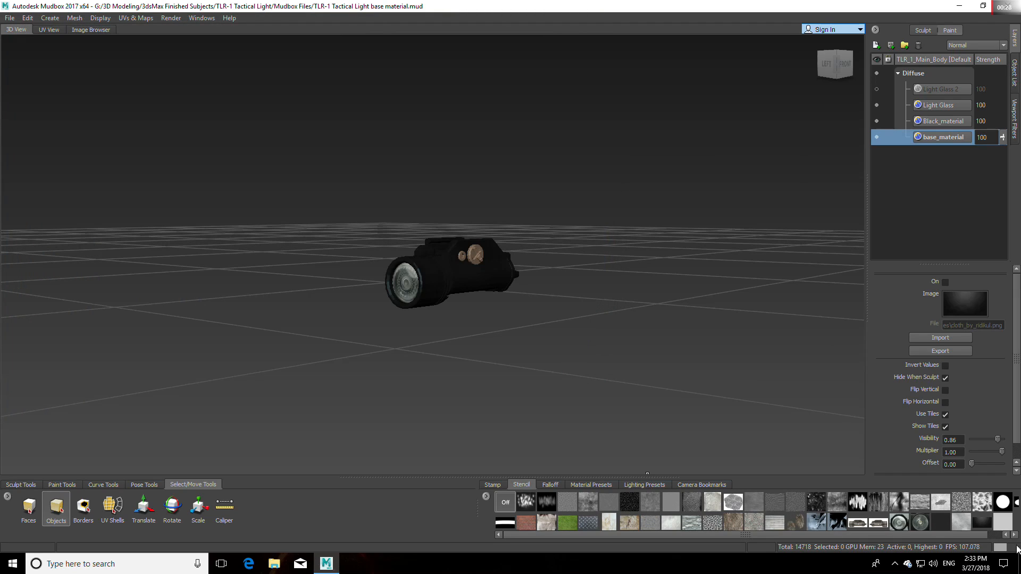
key("q")
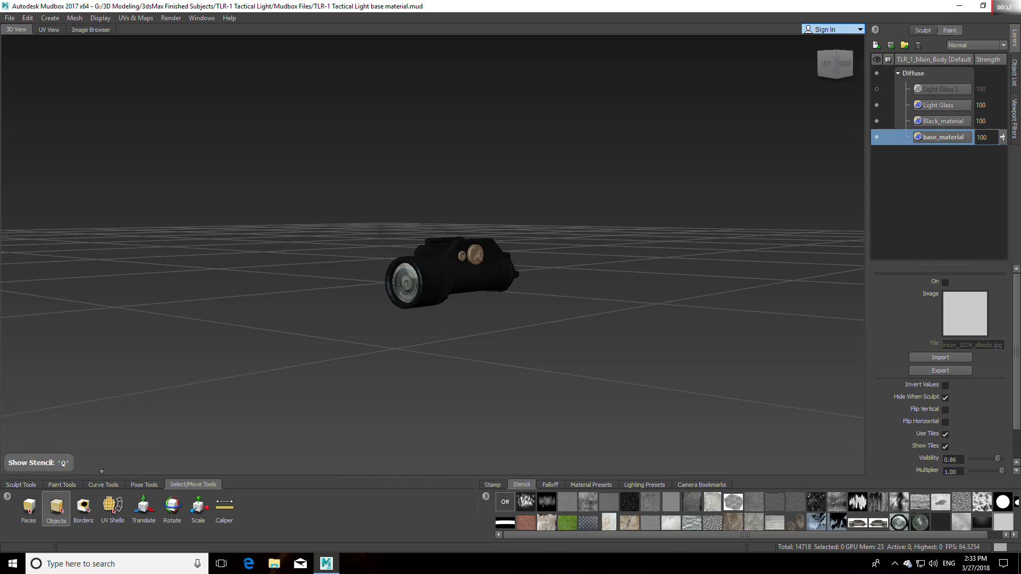
Step: Flatten the flashlight head to UV space and view its shells from the front, close to the tall rectangular ones
left_click(415, 282)
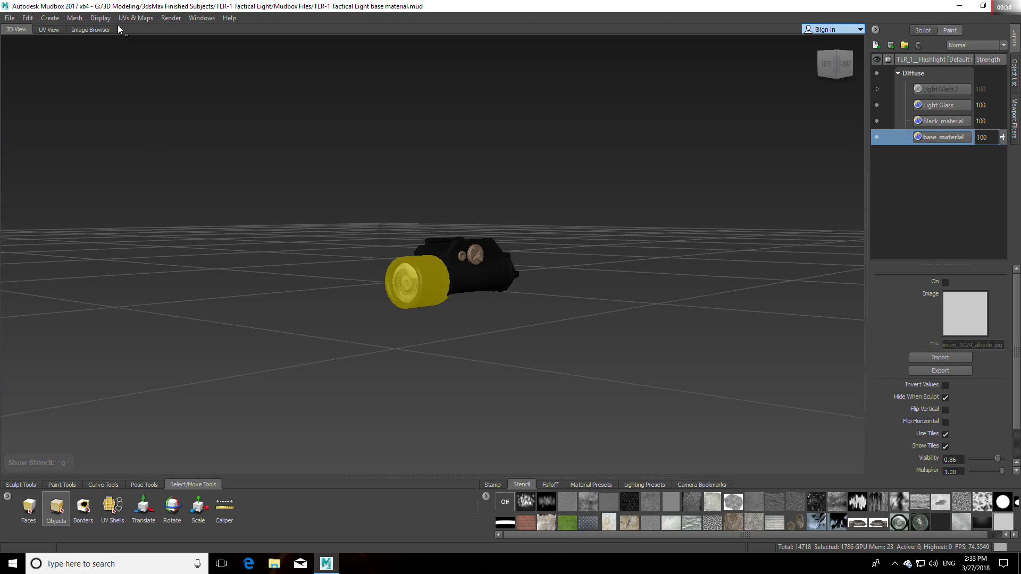
left_click(170, 18)
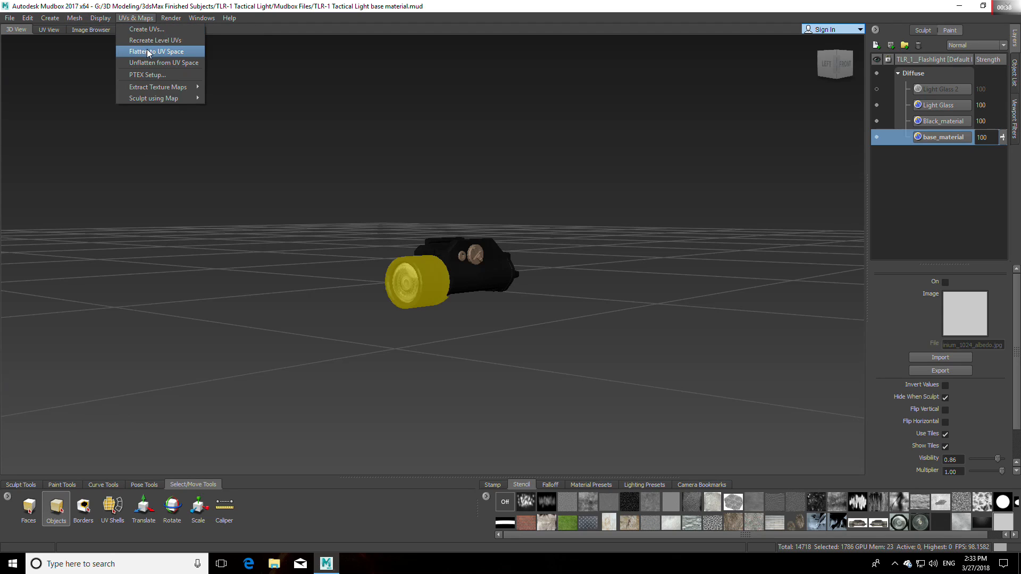
left_click(149, 41)
left_click(837, 67)
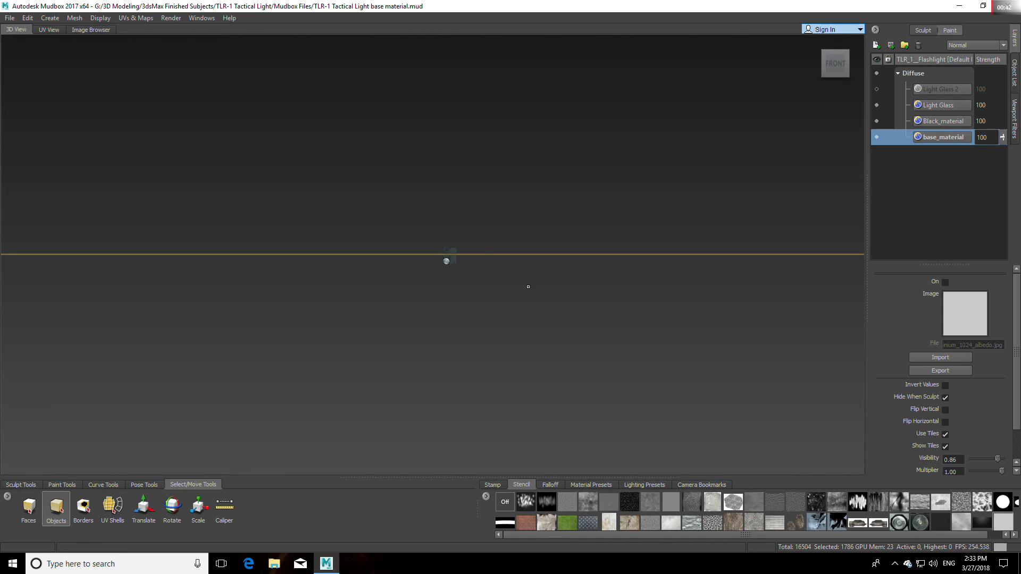
scroll(545, 274, "up", 10)
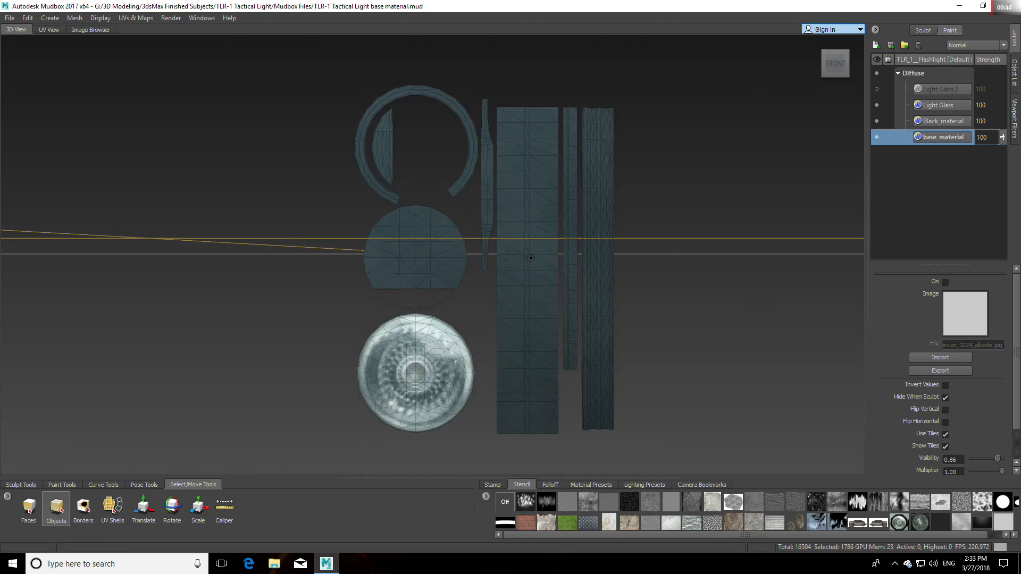
scroll(551, 261, "up", 1)
middle_click_drag(658, 82, 488, 259, "alt")
scroll(483, 229, "up", 3)
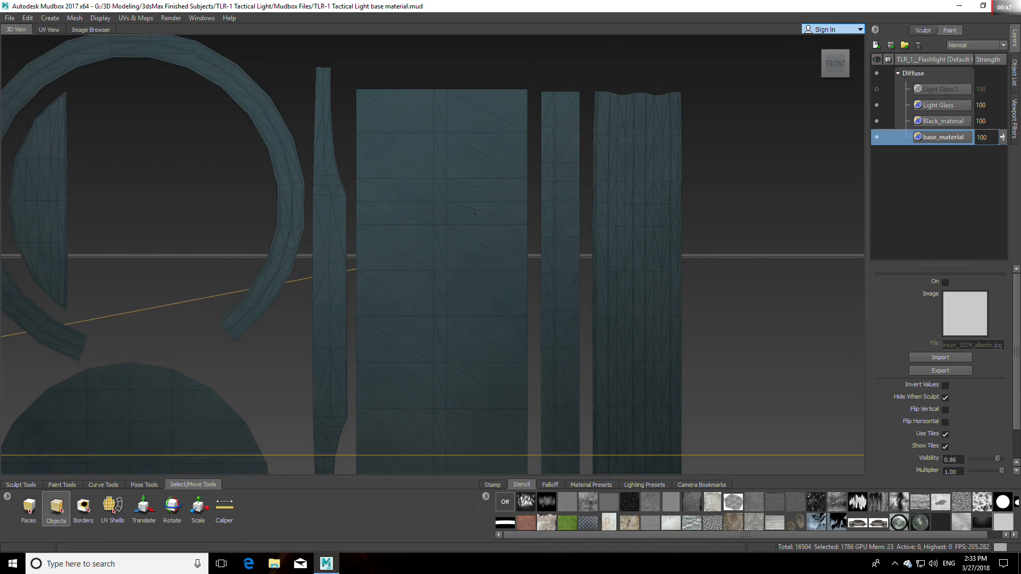
left_click(117, 507)
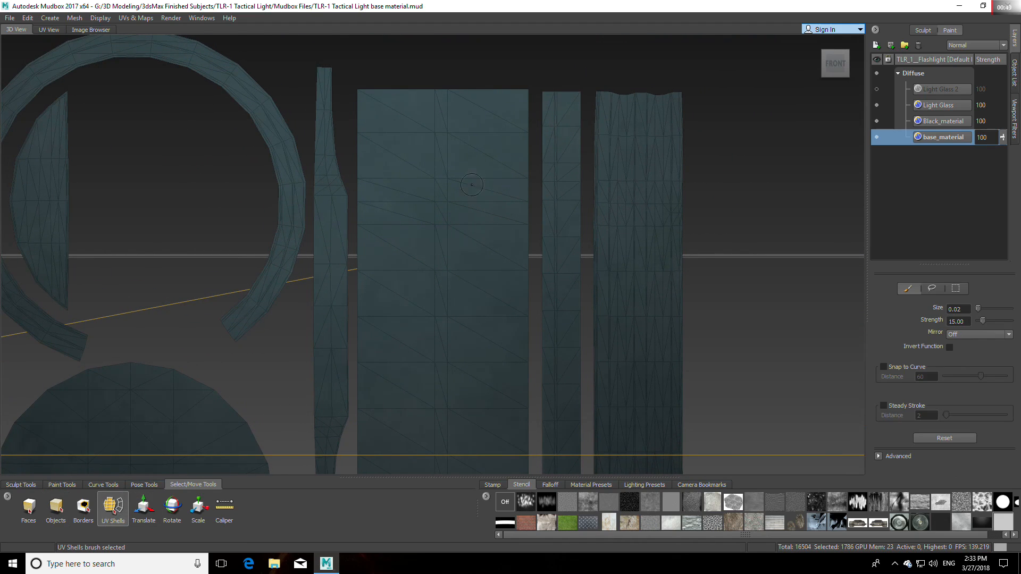
left_click(441, 99)
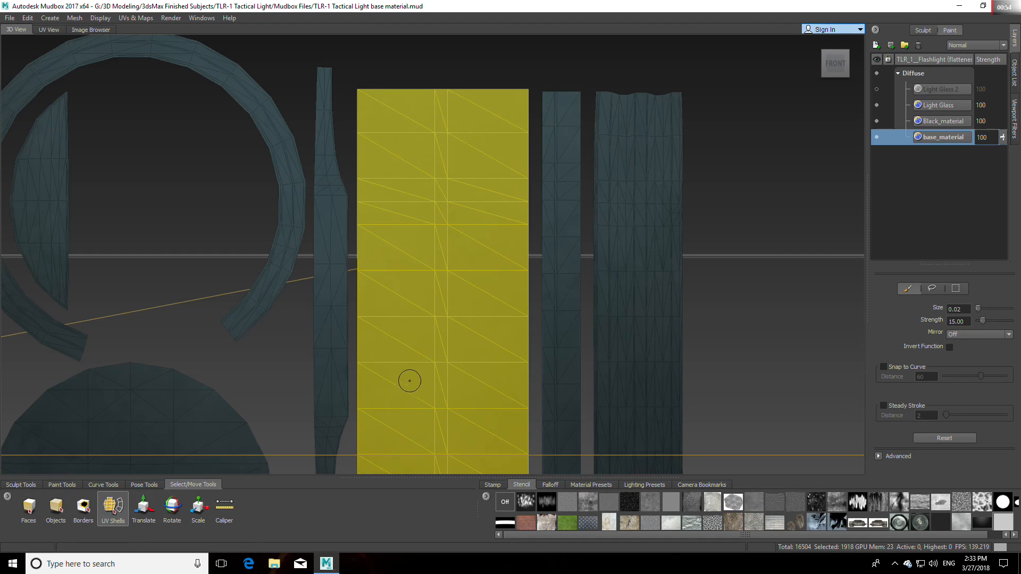
left_click(781, 280)
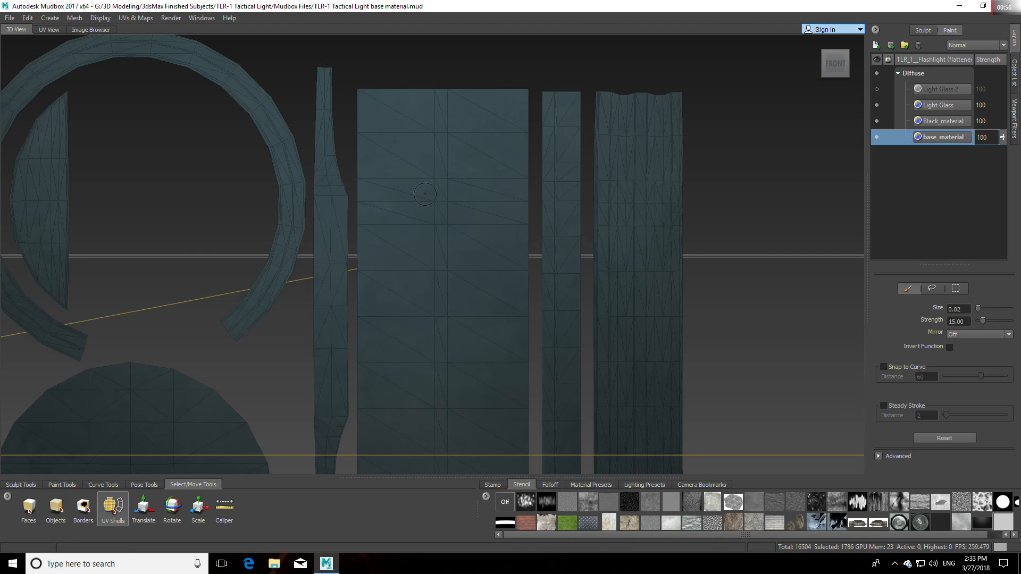
left_click_drag(442, 183, 442, 186)
left_click(442, 174)
left_click(744, 207)
Step: Select the faces along the centre line of the wide rectangular UV shell over its full height with the Faces brush at size 0.008963
left_click(29, 509)
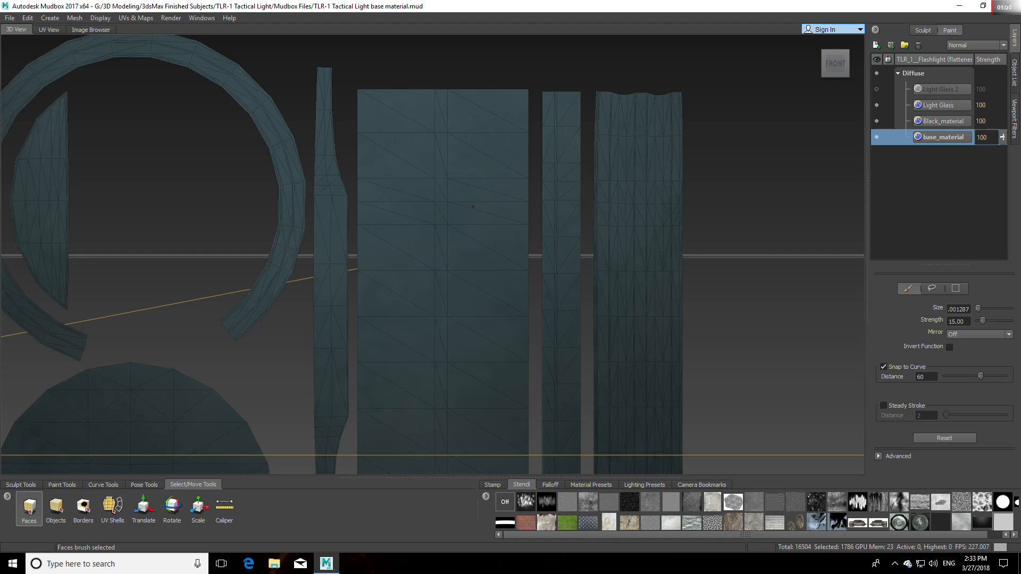
left_click_drag(442, 125, 443, 123)
left_click(441, 115)
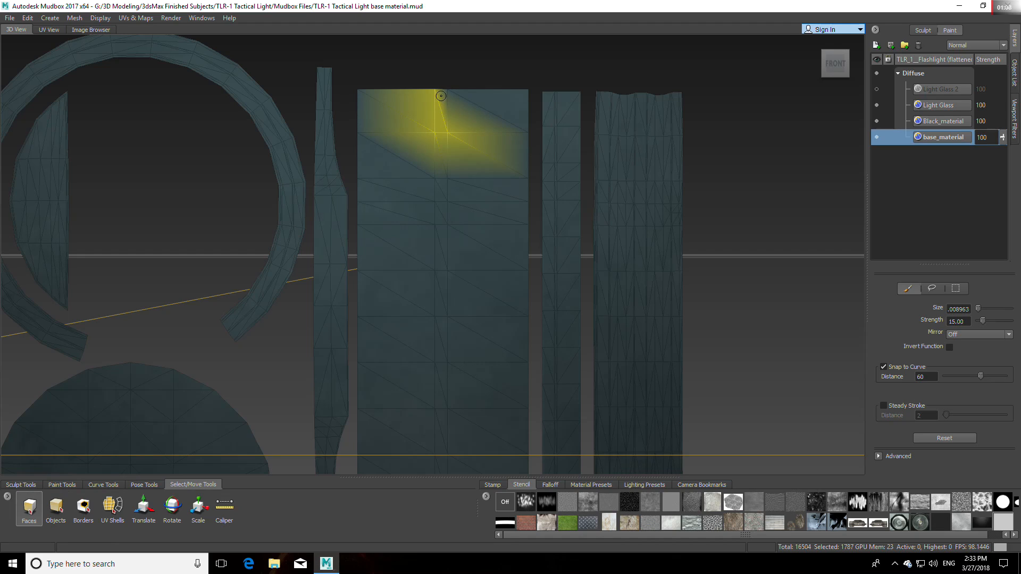
left_click(455, 144, "ctrl")
mouse_move(439, 102)
left_mouse_down()
mouse_move(441, 453)
mouse_move(457, 415)
left_mouse_up()
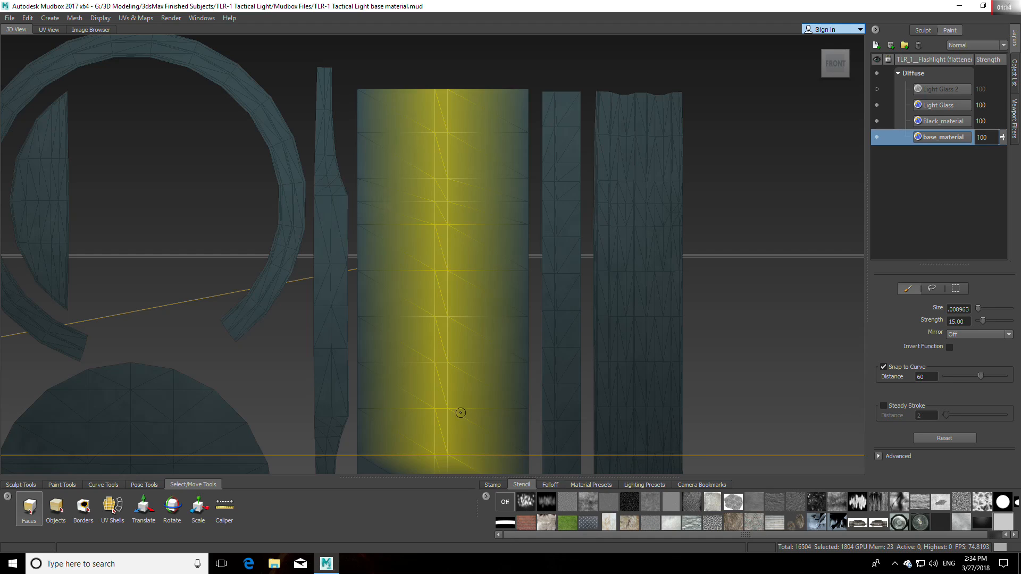
middle_click_drag(472, 380, 441, 301, "alt")
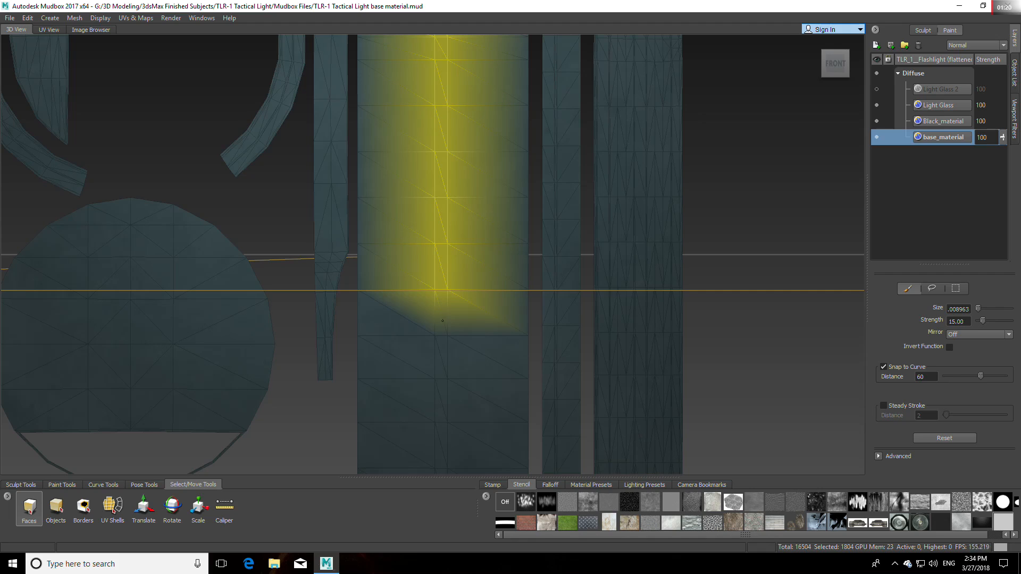
left_click_drag(441, 331, 439, 454)
middle_click_drag(440, 470, 440, 300, "alt")
left_click_drag(439, 301, 441, 470)
middle_click_drag(441, 470, 460, 276, "alt")
left_click_drag(436, 205, 441, 395)
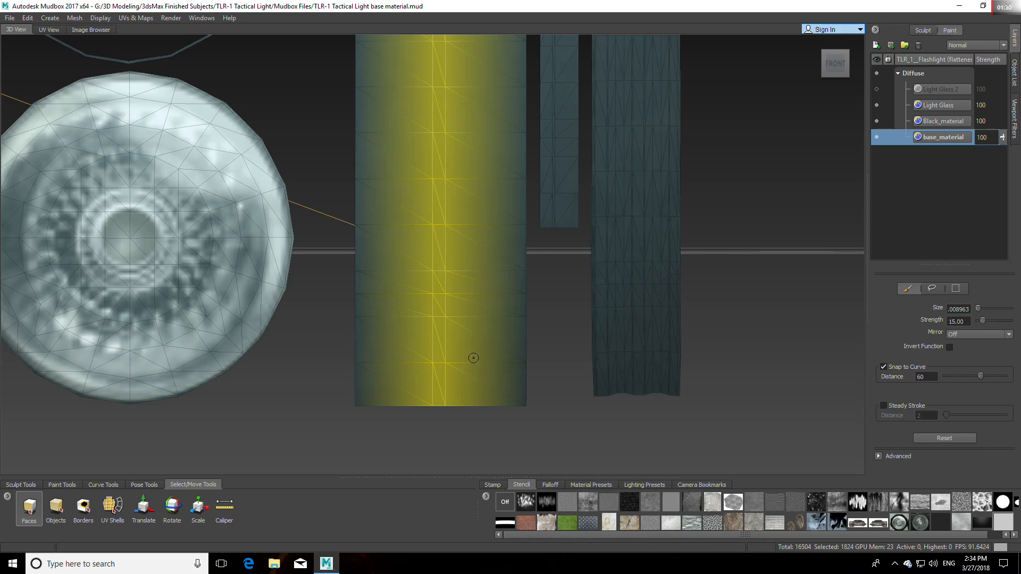
left_click(87, 512)
left_click(396, 340)
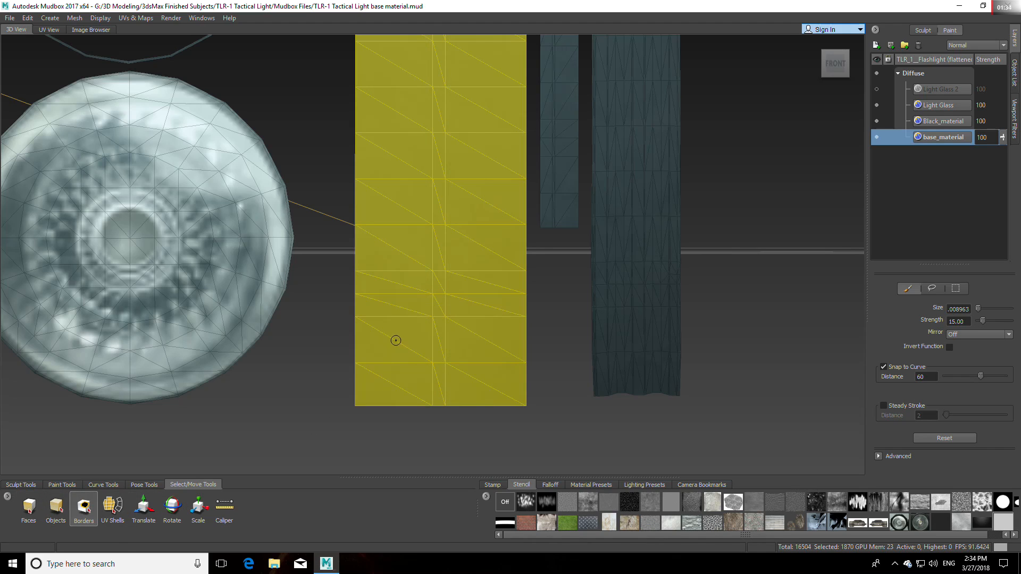
key("ctrl+z")
Step: Activate the Projection brush and create a 4096 Diffuse paint layer named Chrome_detail
scroll(460, 322, "down", 3)
middle_click_drag(460, 323, 465, 380, "alt")
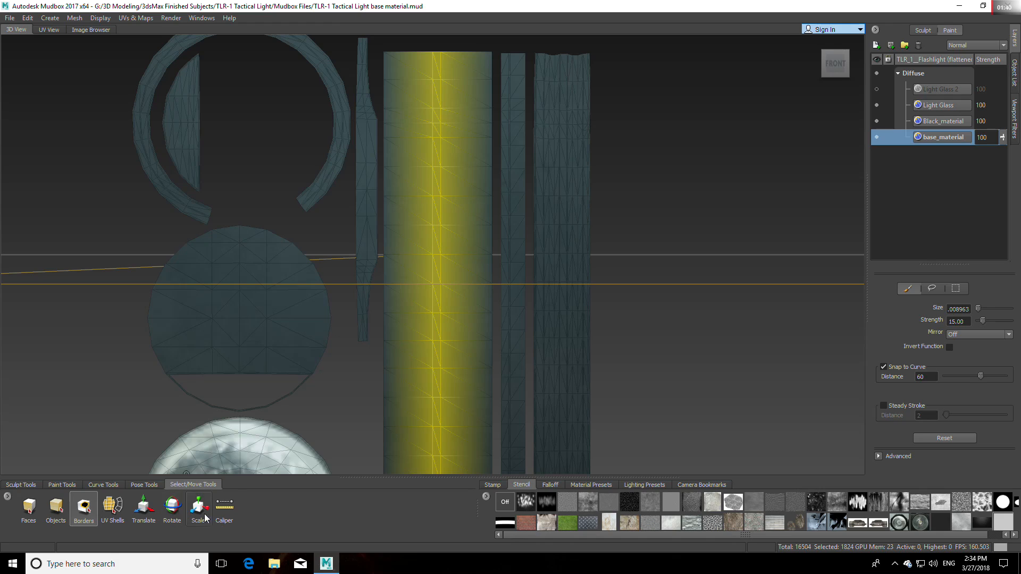
left_click(55, 484)
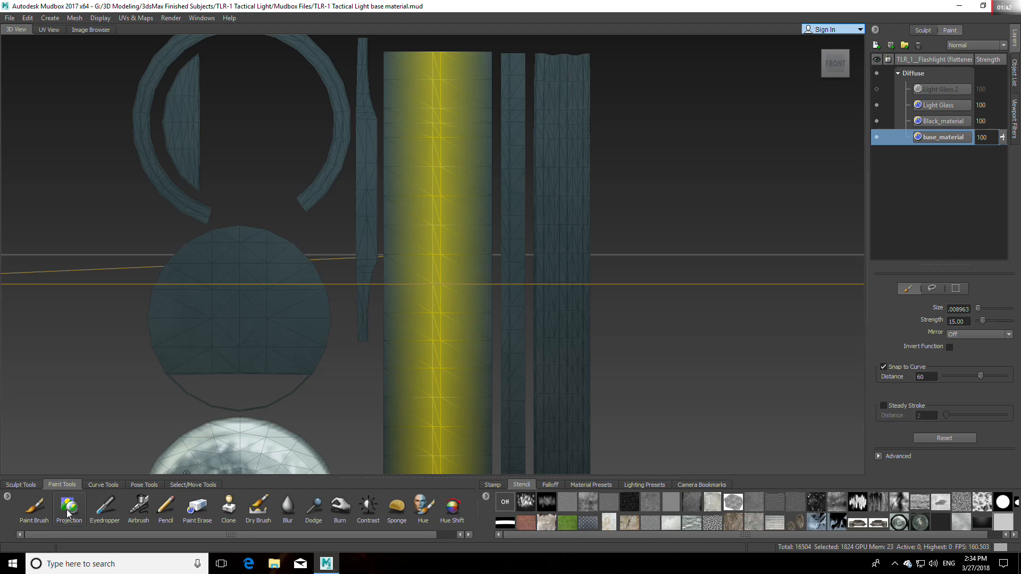
left_click(69, 508)
left_click(875, 45)
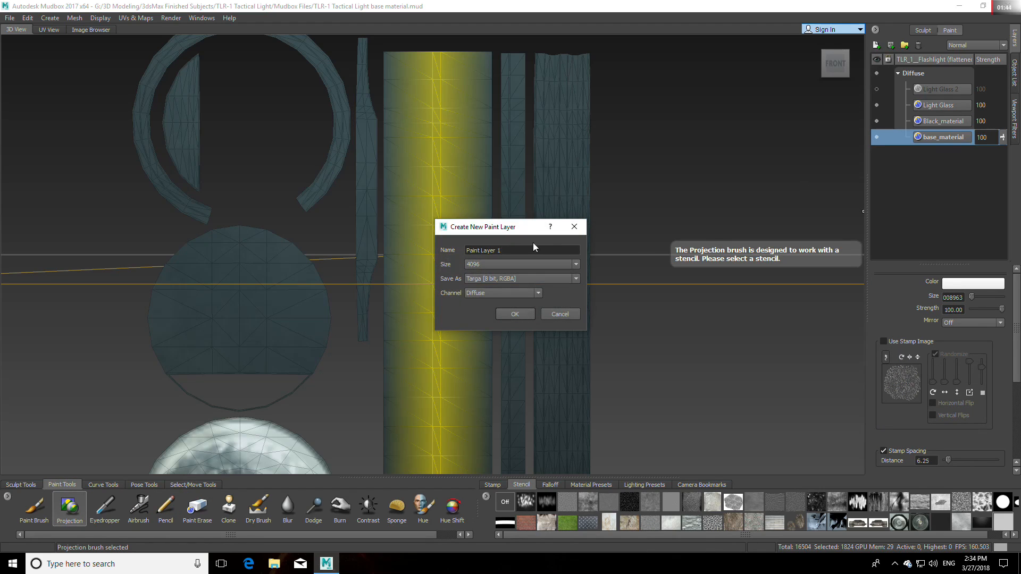
left_click_drag(506, 251, 432, 250)
type("Chrome_details")
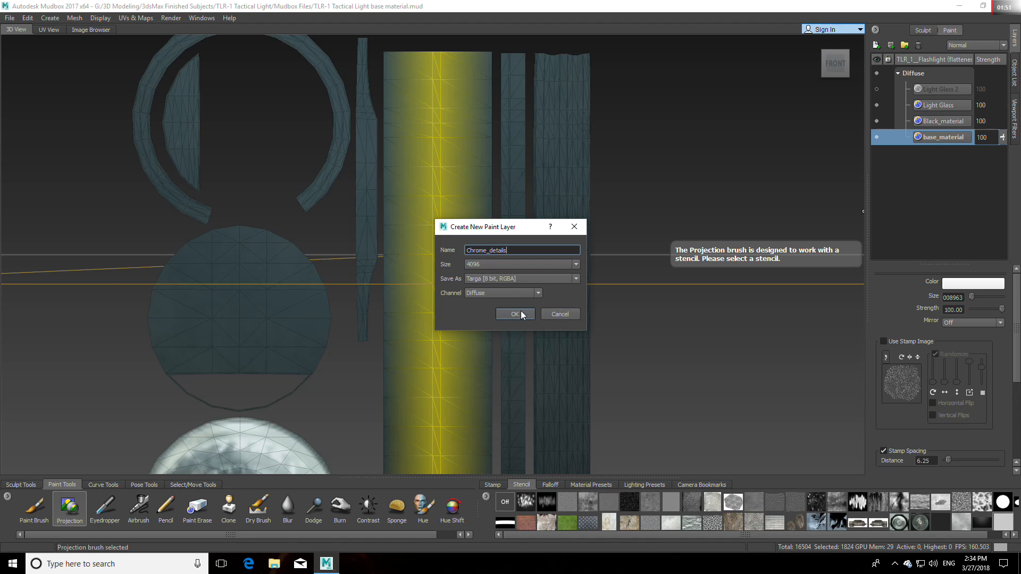
left_click(524, 315)
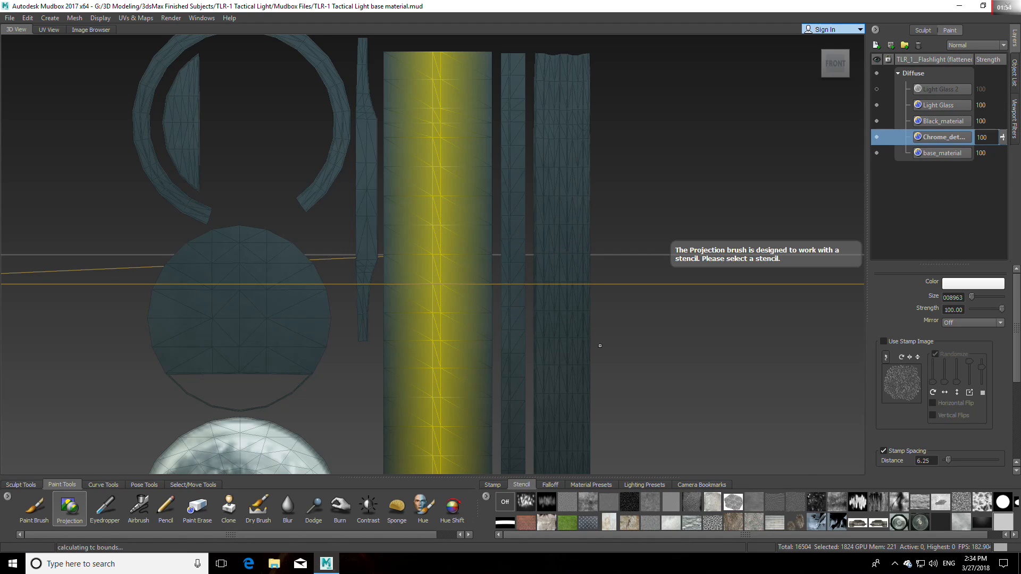
Step: Overlay the light-grey metal stencil on the upper end of the wide shell and compare the view with it shown and hidden
left_click(1003, 522)
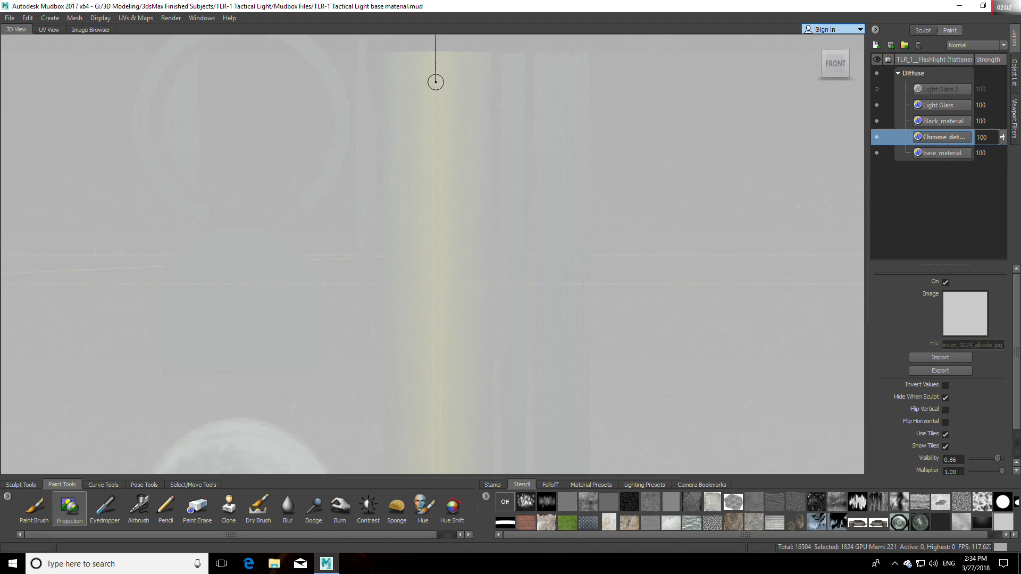
scroll(439, 87, "up", 3)
middle_click_drag(443, 92, 436, 199, "alt")
scroll(441, 215, "up", 4)
scroll(441, 217, "down", 1)
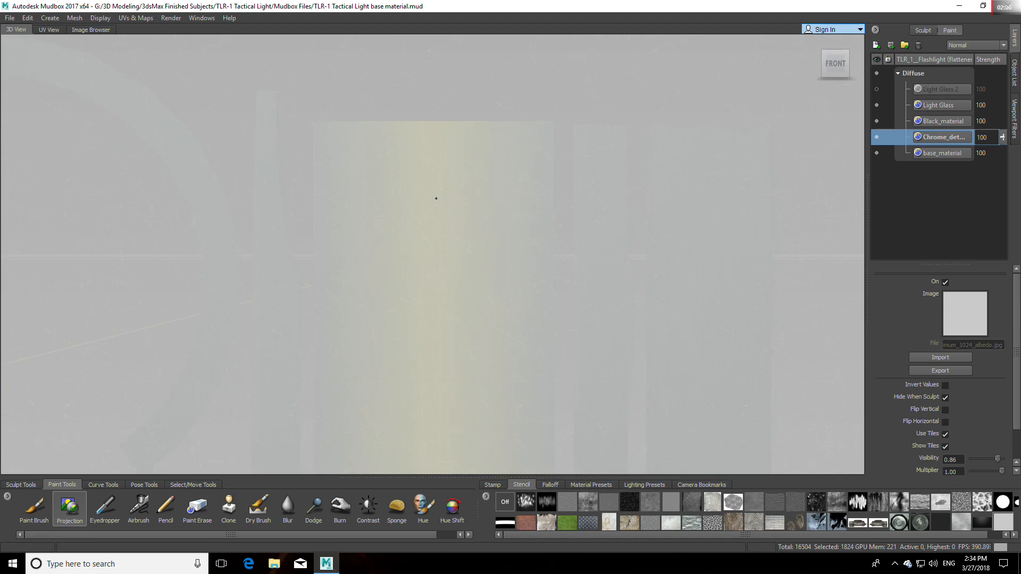
key("q")
key("q")
key("q")
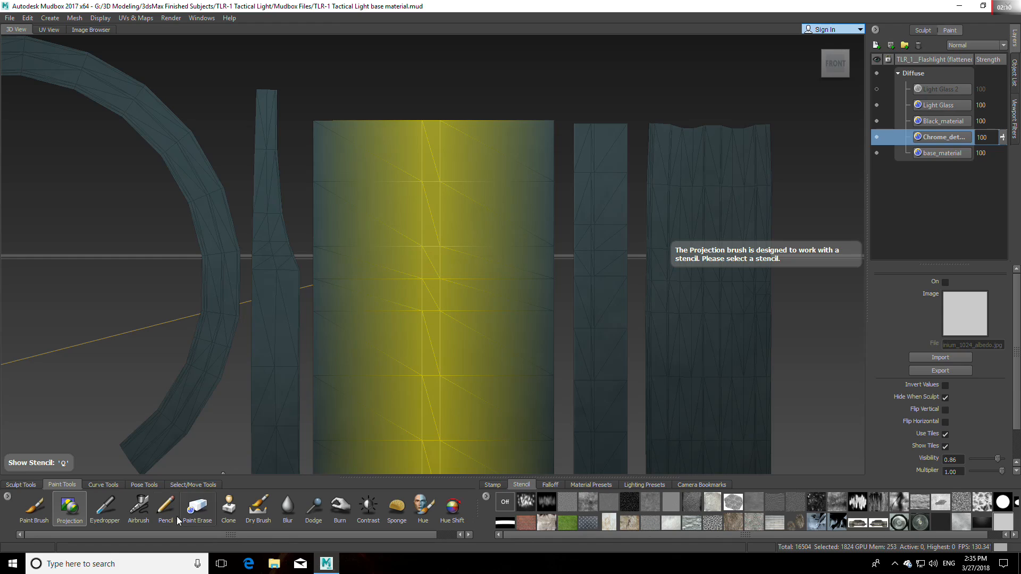
Step: Clear the face selection on the wide rectangular shell and reactivate the Projection brush
left_click(193, 484)
left_click(56, 507)
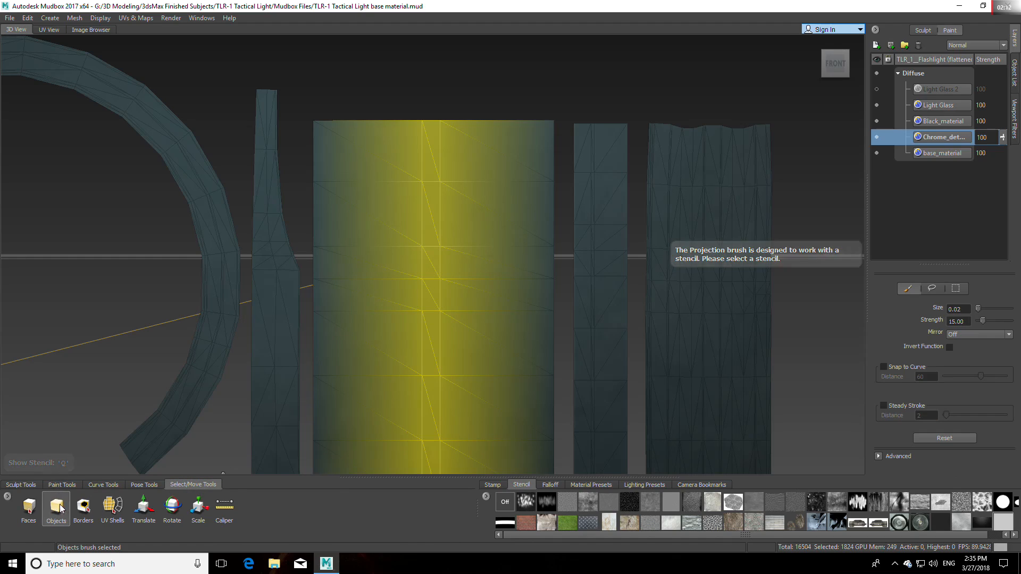
left_click(298, 59)
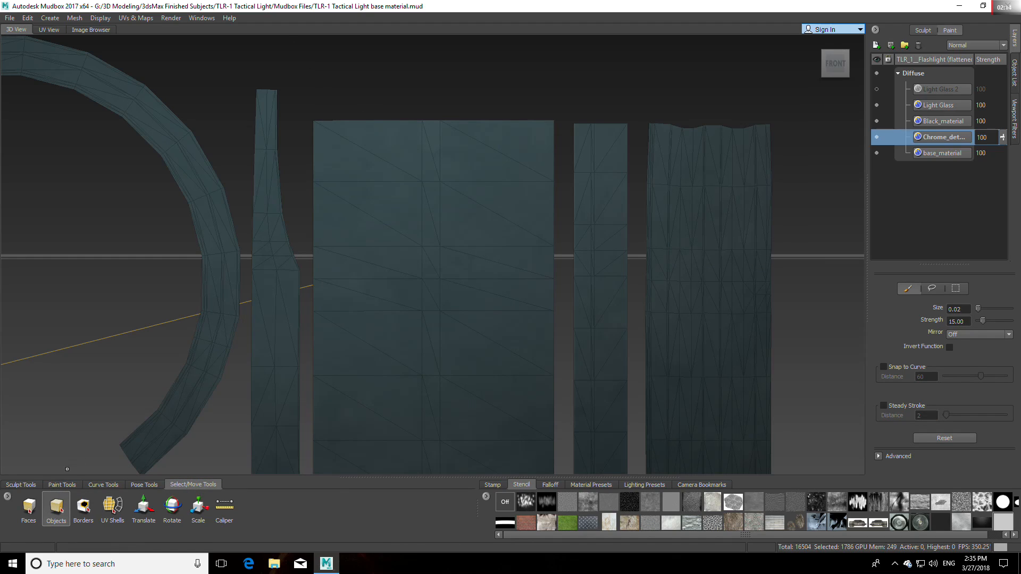
left_click(62, 485)
left_click(69, 508)
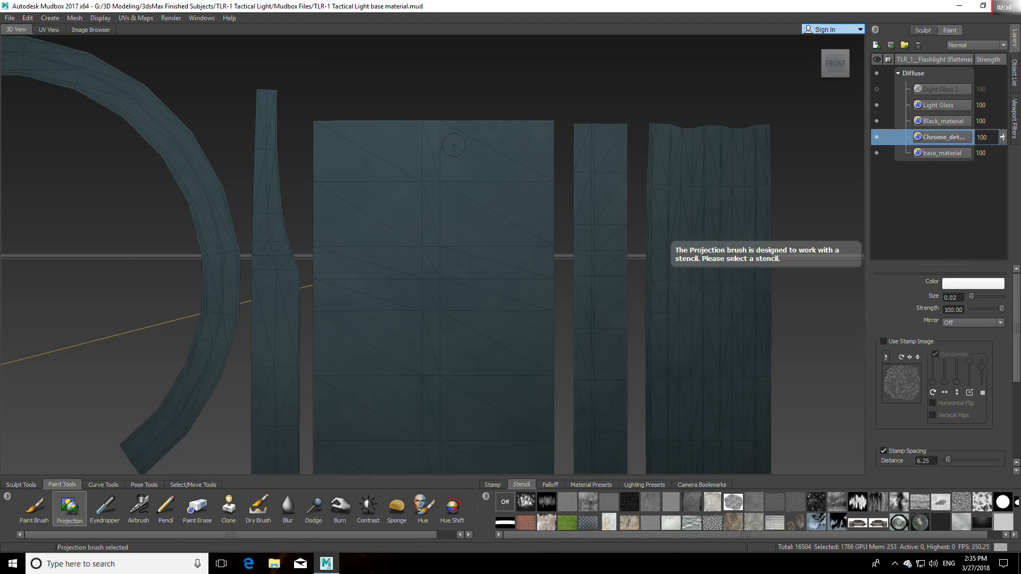
Step: Turn on the metal stencil, reduce the Projection brush size to 0.01 and lower the stencil visibility to 0.39
key("q")
key("b")
left_click_drag(430, 137, 426, 137)
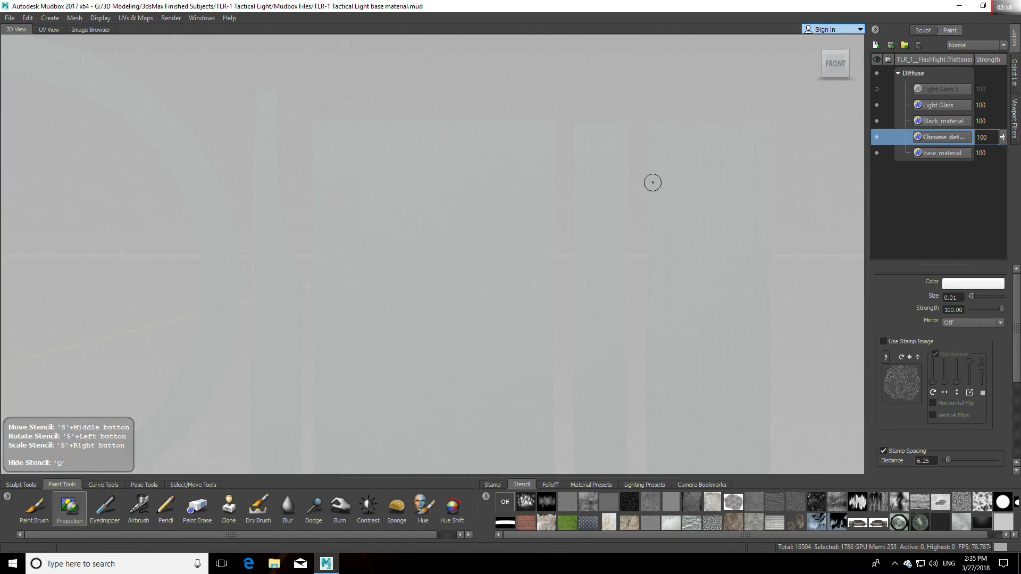
left_click(1003, 522)
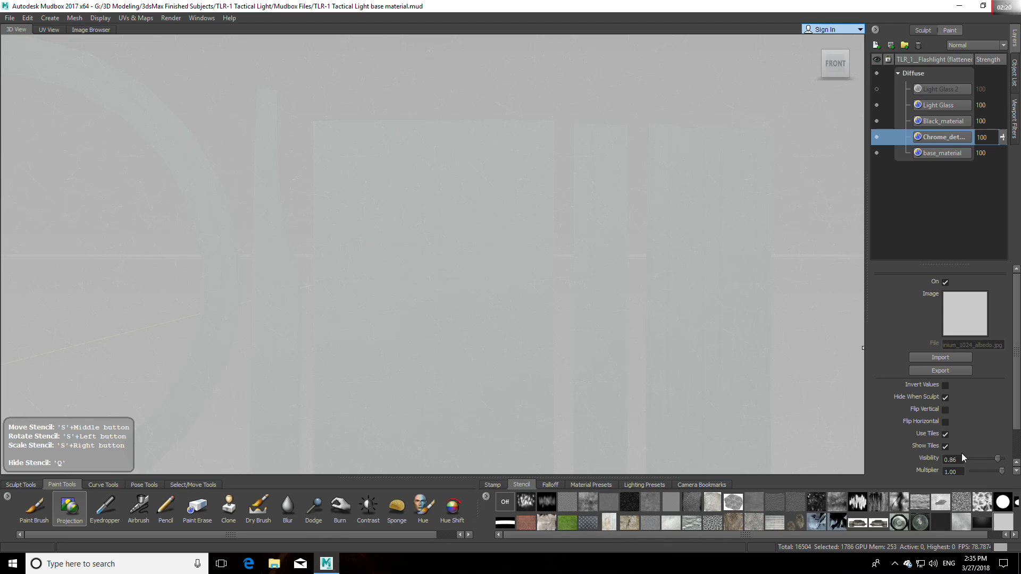
left_click_drag(992, 463, 983, 460)
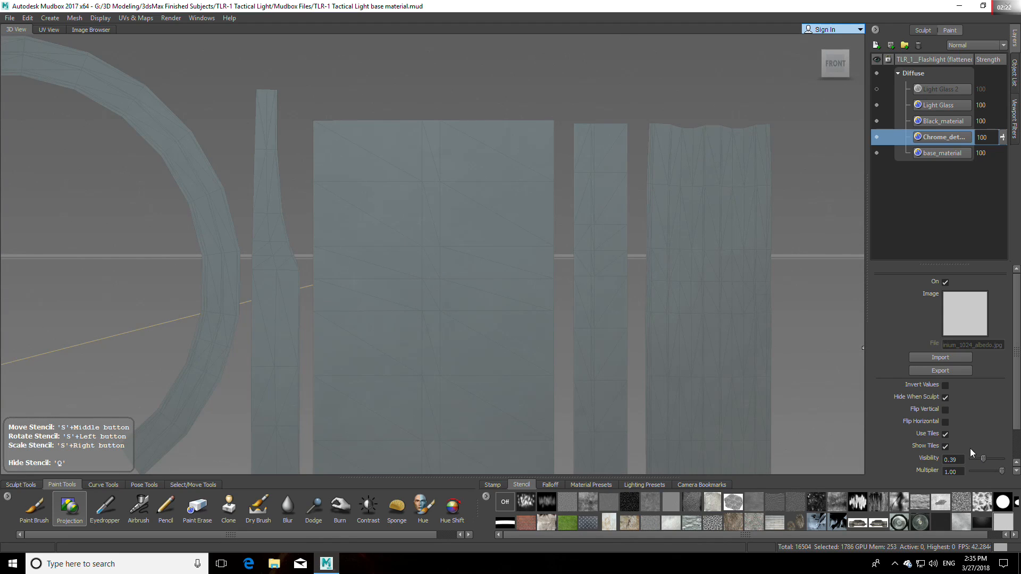
key("q")
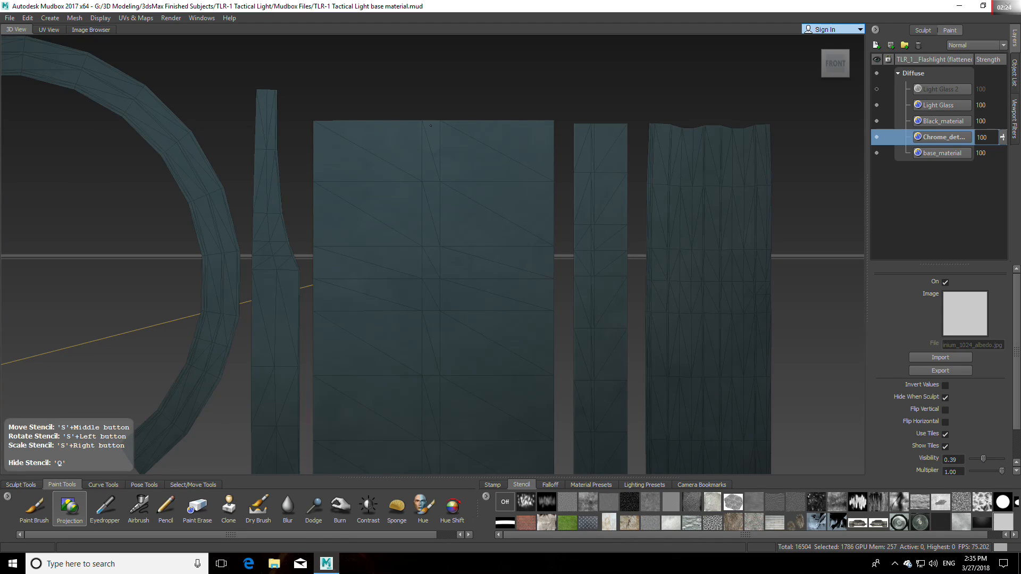
Step: Give the Projection brush the flat constant falloff and move the Chrome_detail layer to the top of the Diffuse layers
key("q")
key("q")
key("q")
left_click(550, 485)
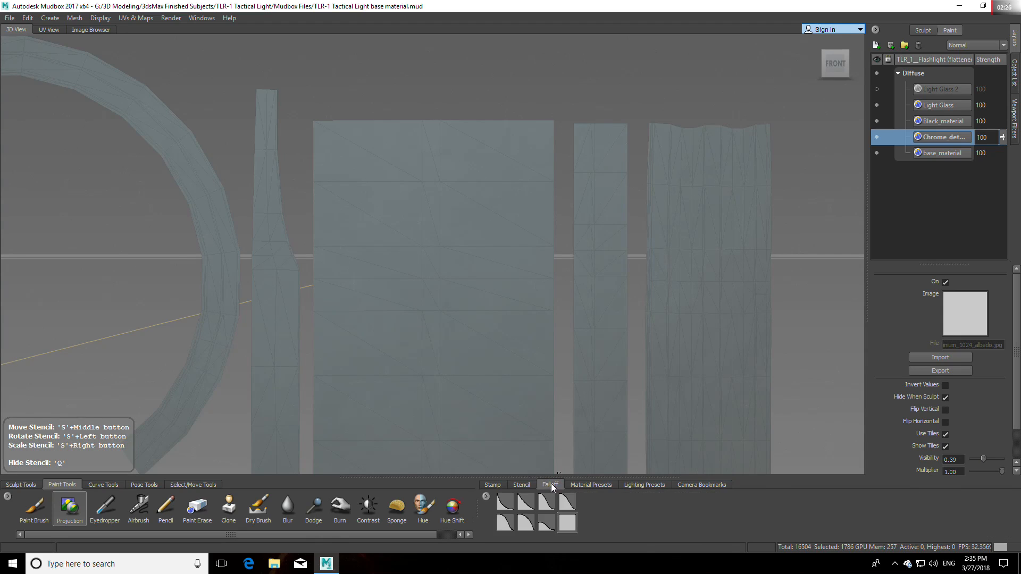
left_click(566, 524)
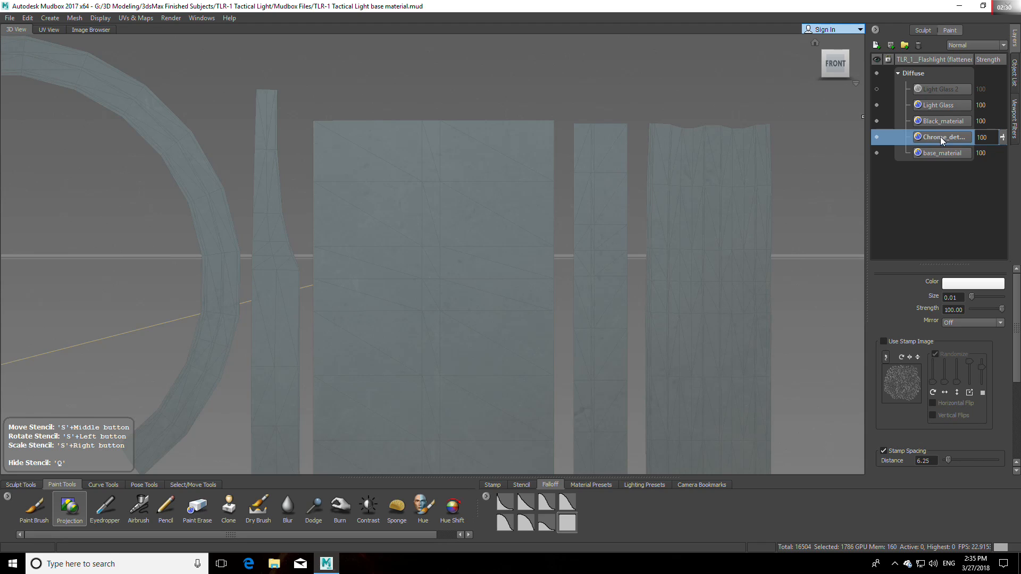
left_click_drag(945, 139, 950, 85)
Step: Project the metal stencil as a narrow strip along the centre of the wide rectangular shell, from its upper to its lower end
left_click_drag(428, 132, 431, 441)
middle_click_drag(476, 353, 478, 175, "alt")
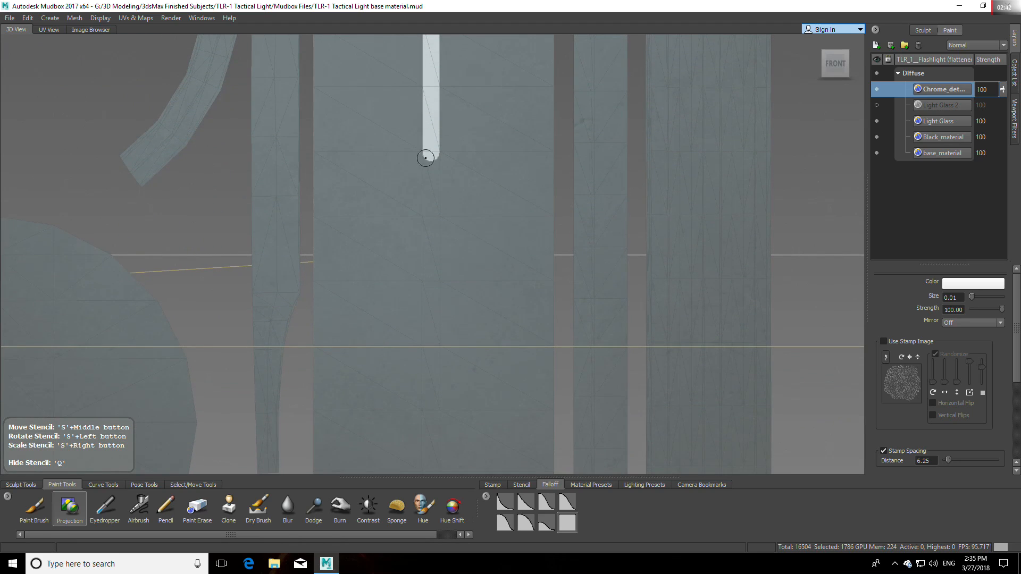
left_click_drag(431, 148, 432, 417)
middle_click_drag(476, 369, 475, 205, "alt")
left_click_drag(427, 96, 426, 418)
middle_click_drag(453, 371, 431, 185, "alt")
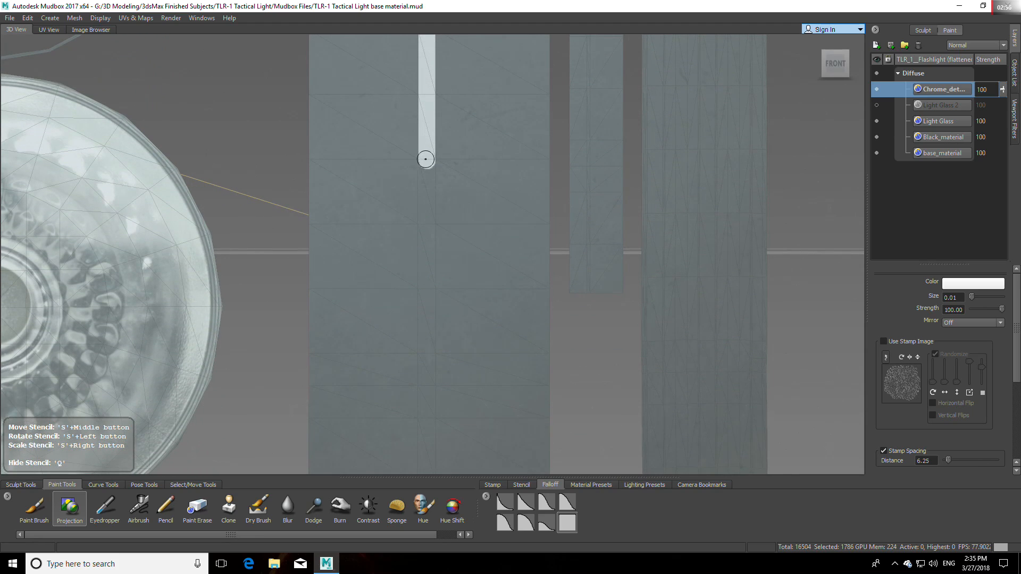
left_click_drag(426, 159, 425, 429)
middle_click_drag(441, 399, 455, 278, "alt")
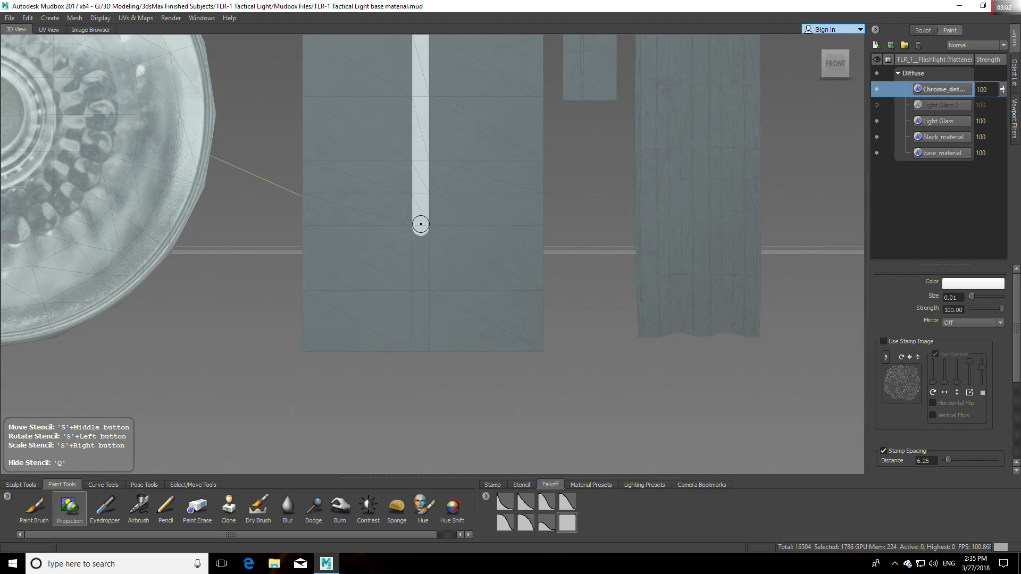
left_click_drag(419, 226, 421, 357)
Step: Erase the overly wide paint at the strip's upper end with the Paint Erase brush
mouse_move(479, 139)
middle_mouse_down("alt")
mouse_move(478, 401)
mouse_move(480, 333)
mouse_move(480, 359)
middle_mouse_up("alt")
middle_click_drag(480, 119, 482, 285, "alt")
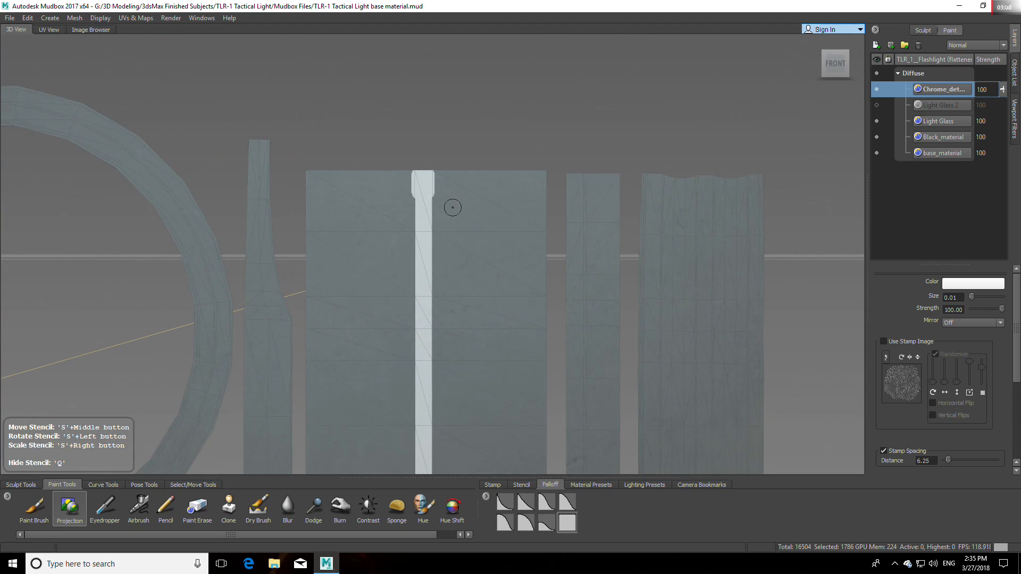
left_click(198, 512)
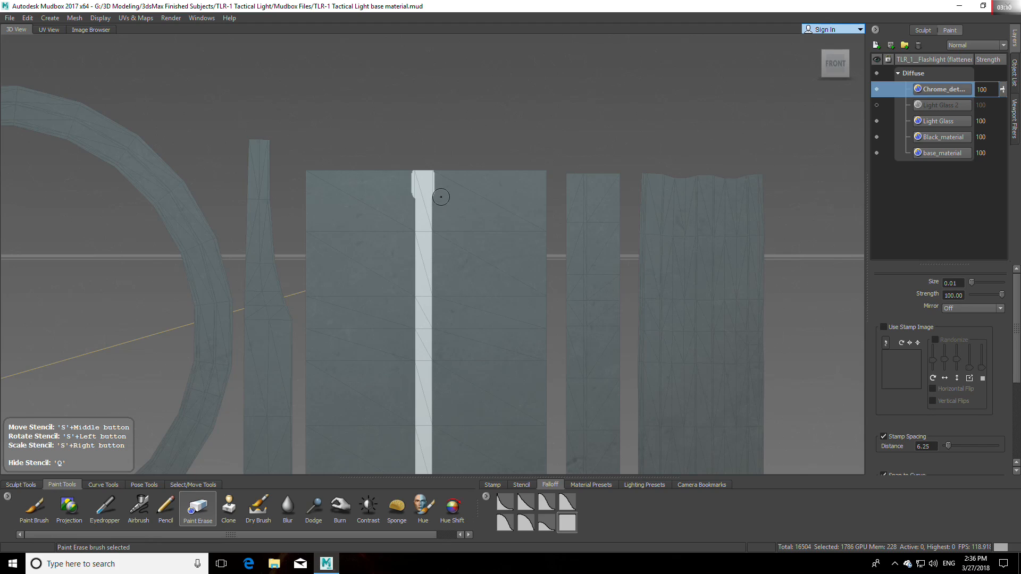
left_click_drag(441, 197, 443, 180)
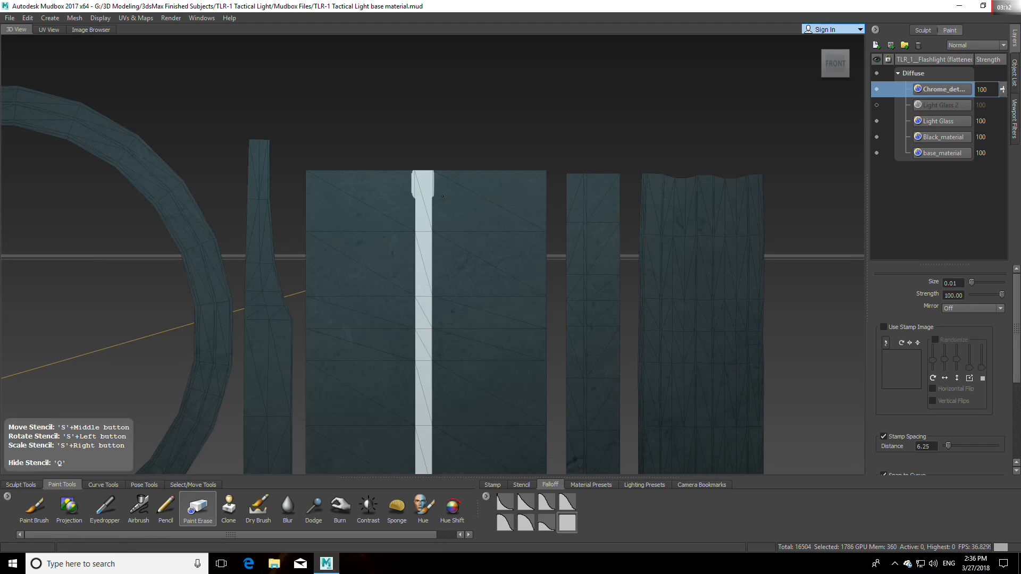
mouse_move(438, 199)
left_mouse_down()
mouse_move(410, 195)
mouse_move(440, 190)
mouse_move(415, 169)
mouse_move(432, 174)
left_mouse_up()
left_click_drag(432, 175, 420, 172)
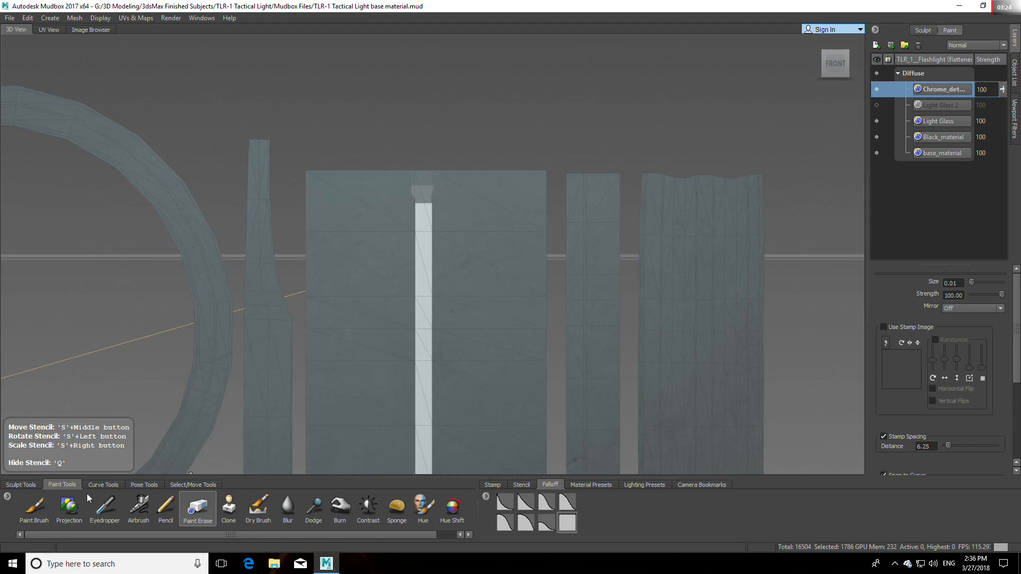
Step: Hide the metal stencil and erase the remaining faded paint above the strip with the Paint Erase brush
left_click(69, 507)
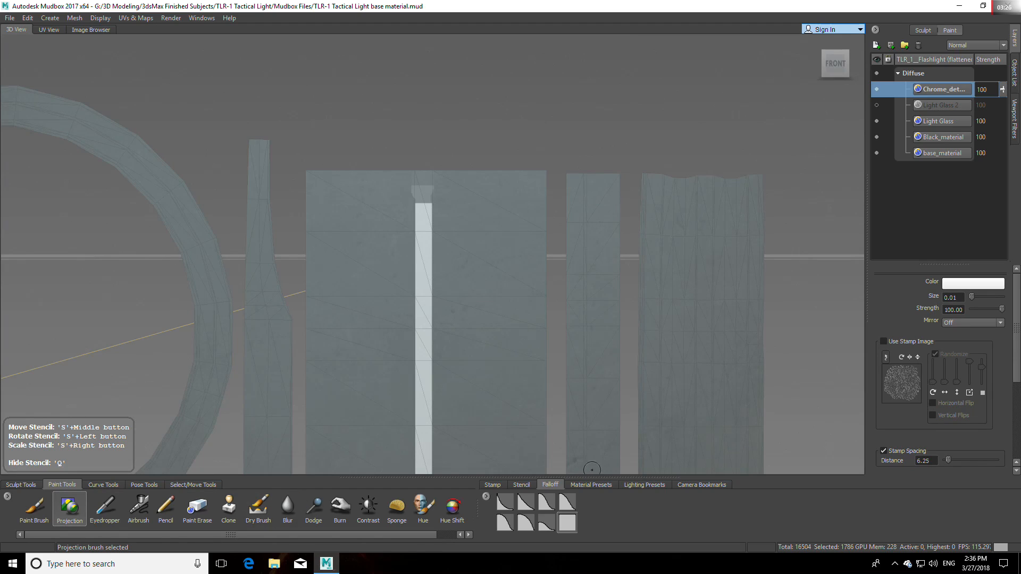
left_click(520, 485)
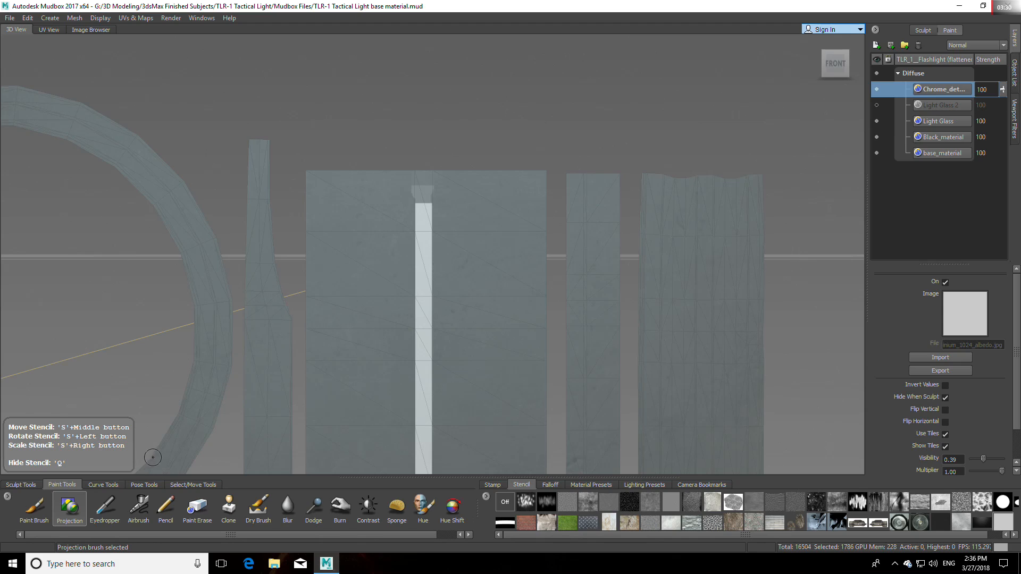
left_click(190, 509)
left_click(1009, 523)
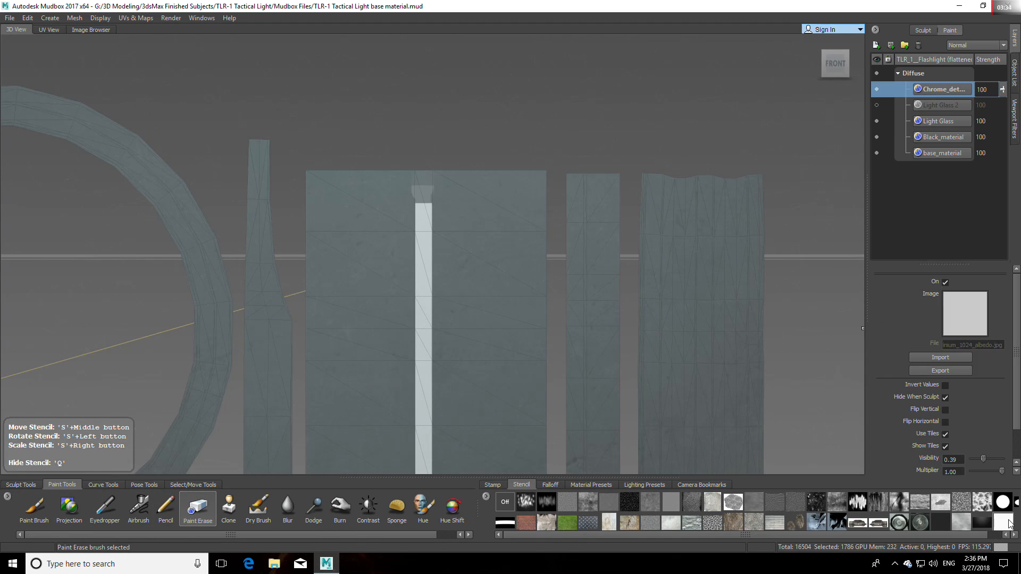
key("q")
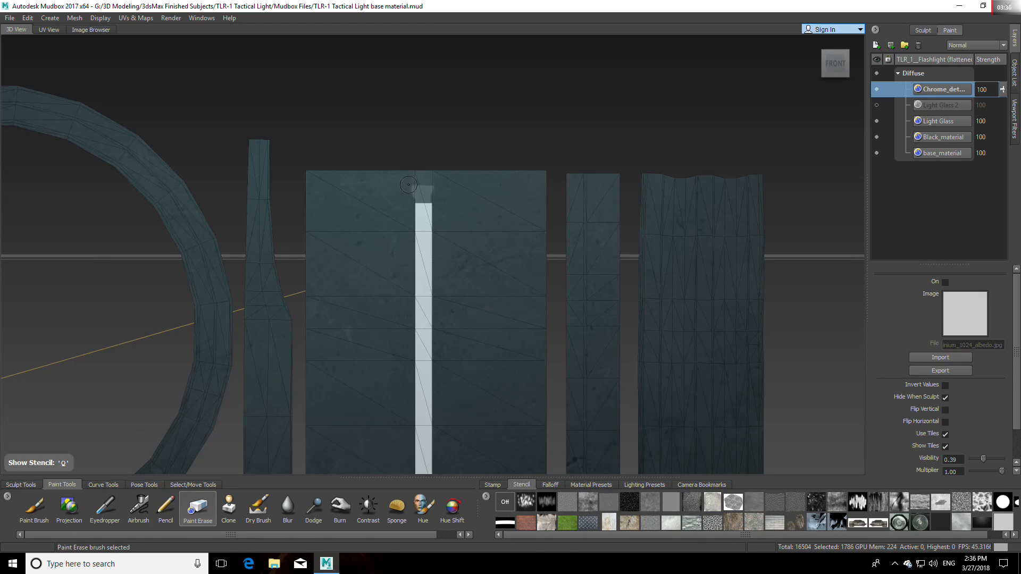
left_click_drag(415, 190, 446, 185)
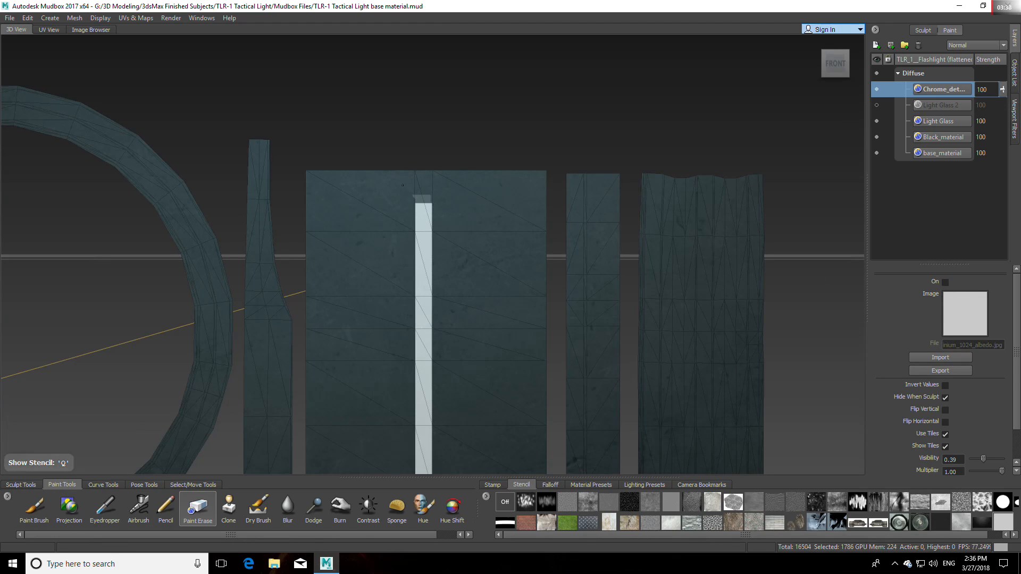
left_click_drag(406, 190, 440, 194)
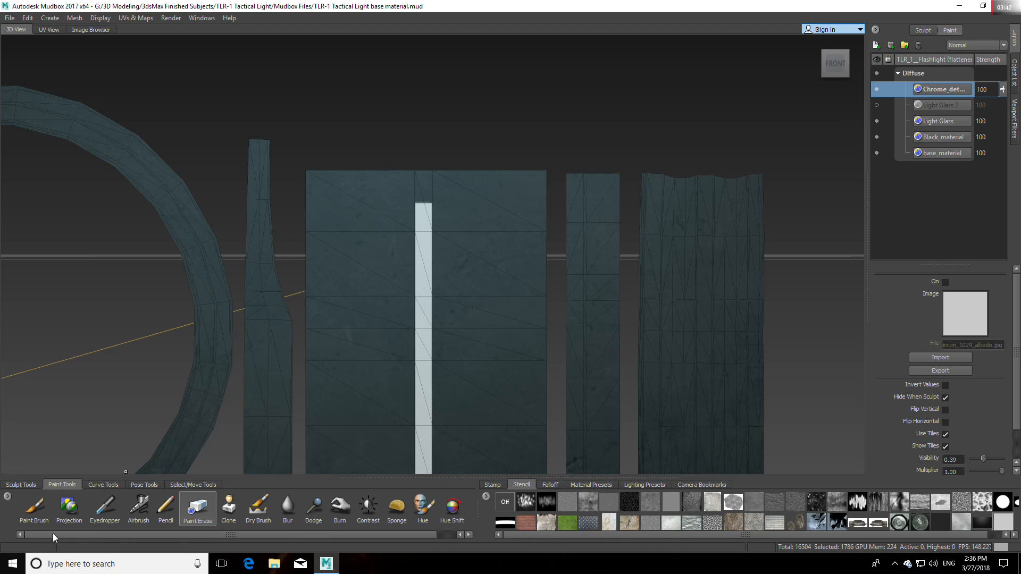
Step: Project the metal stencil again over the erased gap to extend the strip to the shell's upper edge, then hide the stencil
left_click(70, 508)
key("q")
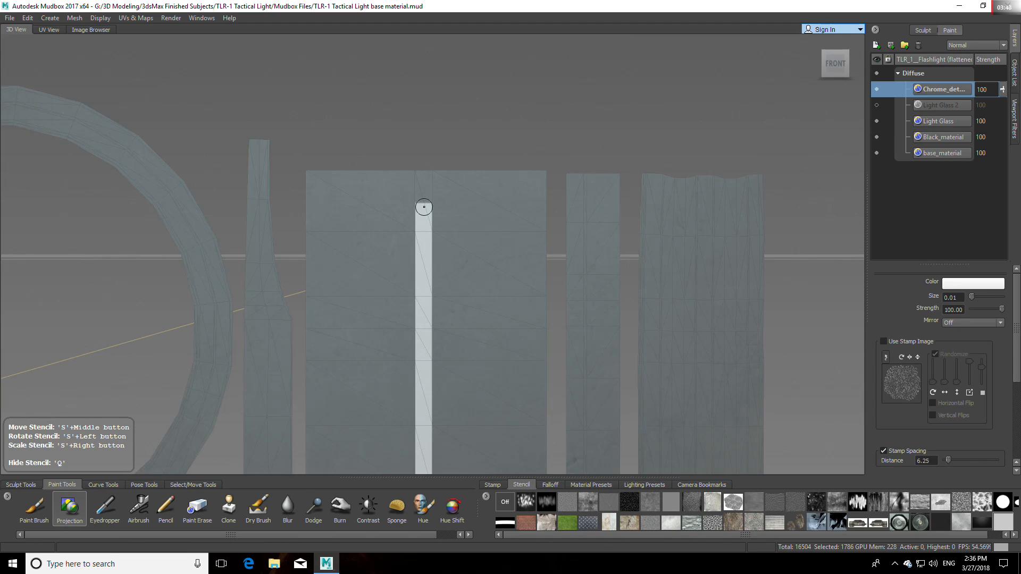
left_click_drag(423, 207, 424, 161)
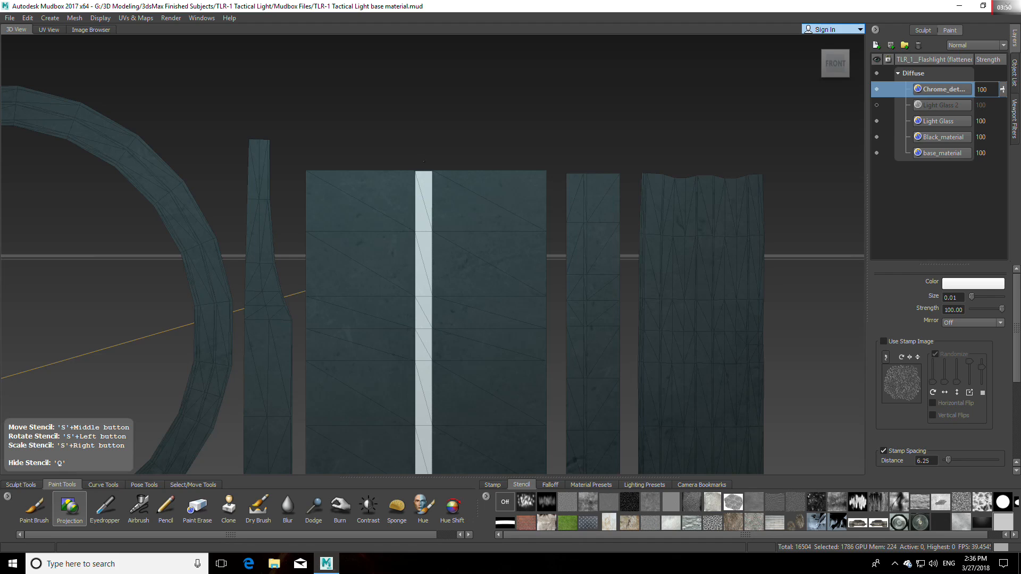
key("q")
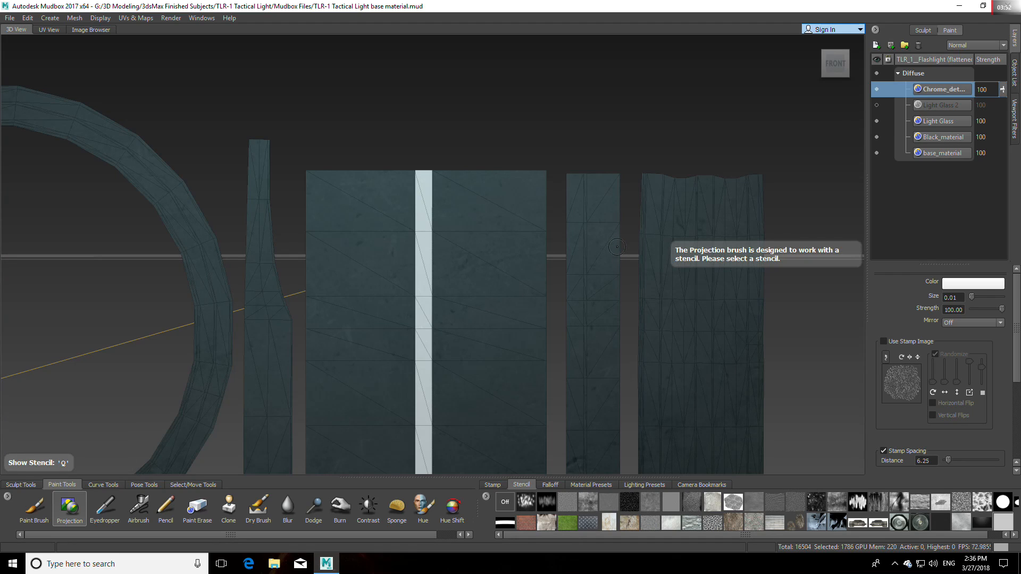
Step: Hide the wireframe and unflatten the flashlight from UV space
middle_click_drag(588, 309, 598, 73, "alt")
right_click_drag(598, 73, 483, 419, "alt")
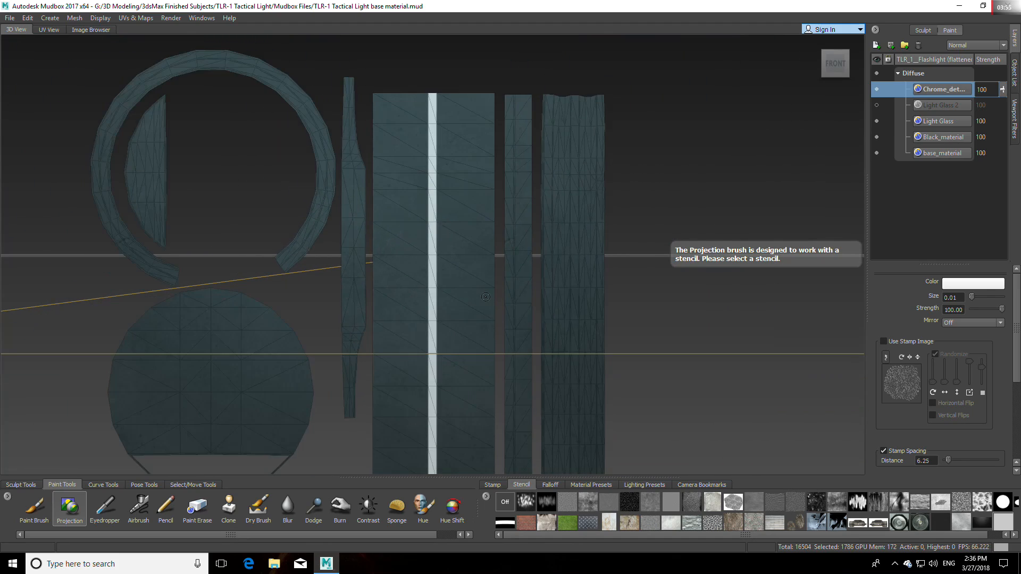
middle_click_drag(484, 419, 464, 336, "alt")
key("w")
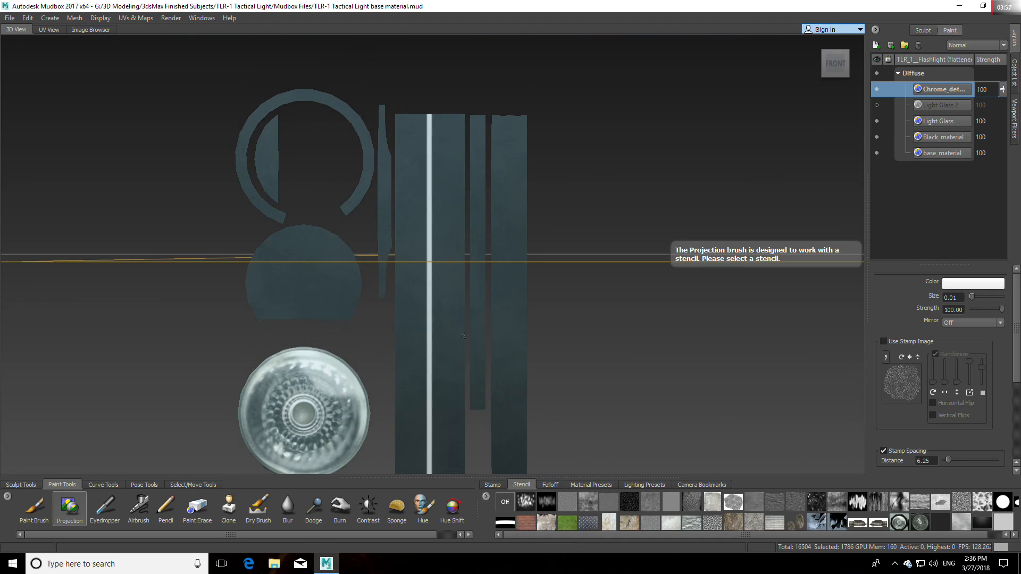
left_click(72, 18)
mouse_move(150, 21)
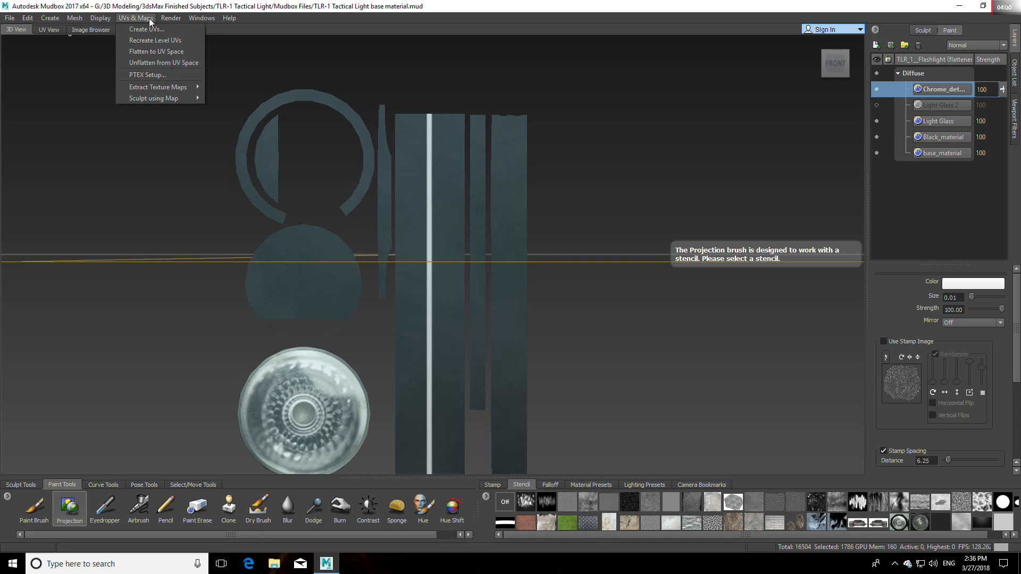
left_click(159, 62)
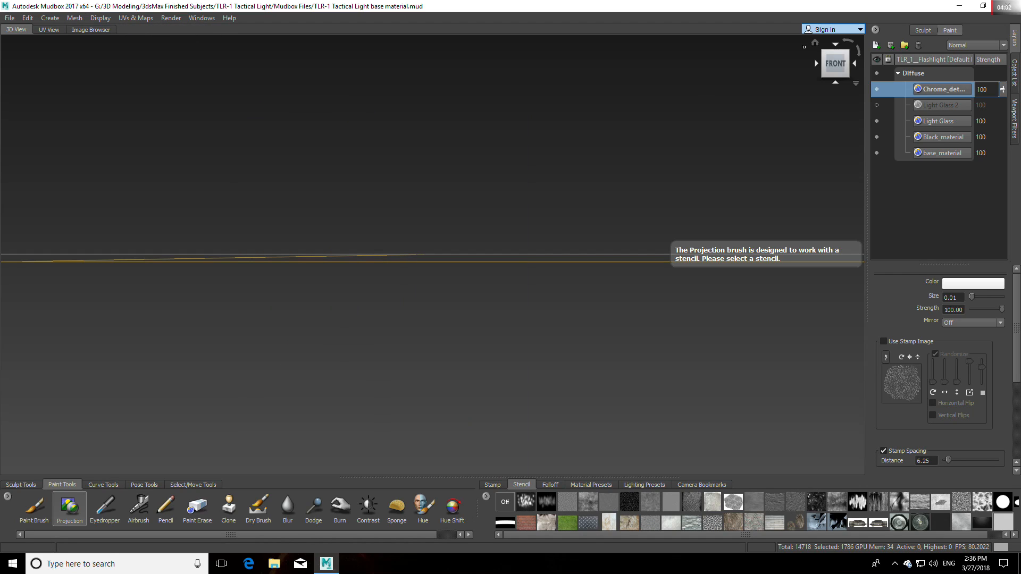
Step: Restore the home view of the 3D model and clear the object selection with the Objects tool
left_click(815, 48)
scroll(492, 219, "up", 5)
left_click(193, 485)
left_click(57, 509)
left_click(467, 91)
Step: Examine the painted chrome strip around the flashlight head from both sides, up close and at a distance
middle_click_drag(470, 80, 483, 260, "alt")
scroll(483, 260, "up", 4)
left_click_drag(482, 260, 495, 351, "alt")
scroll(523, 313, "up", 5)
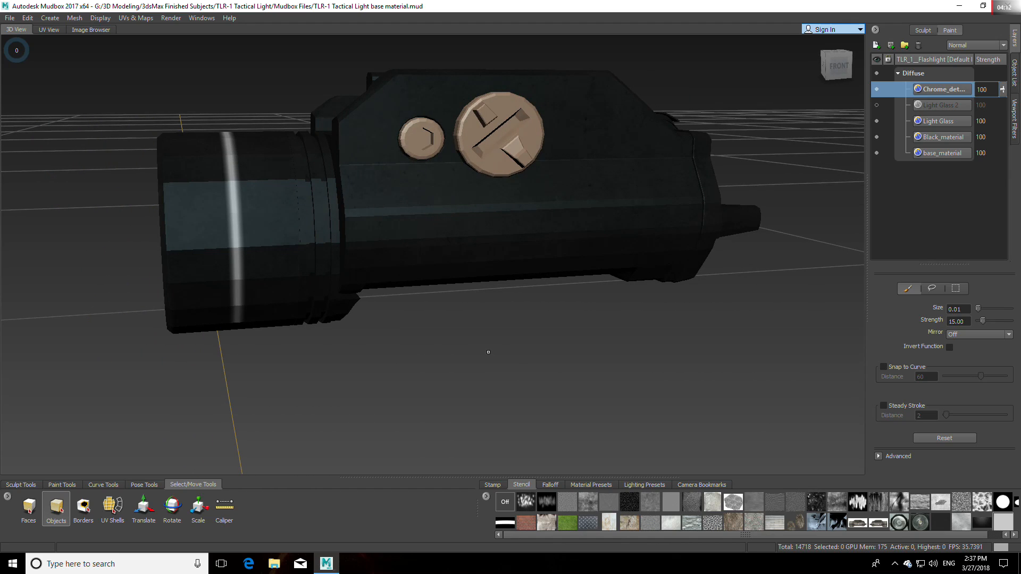
left_click_drag(490, 354, 383, 354, "alt")
scroll(383, 355, "up", 8)
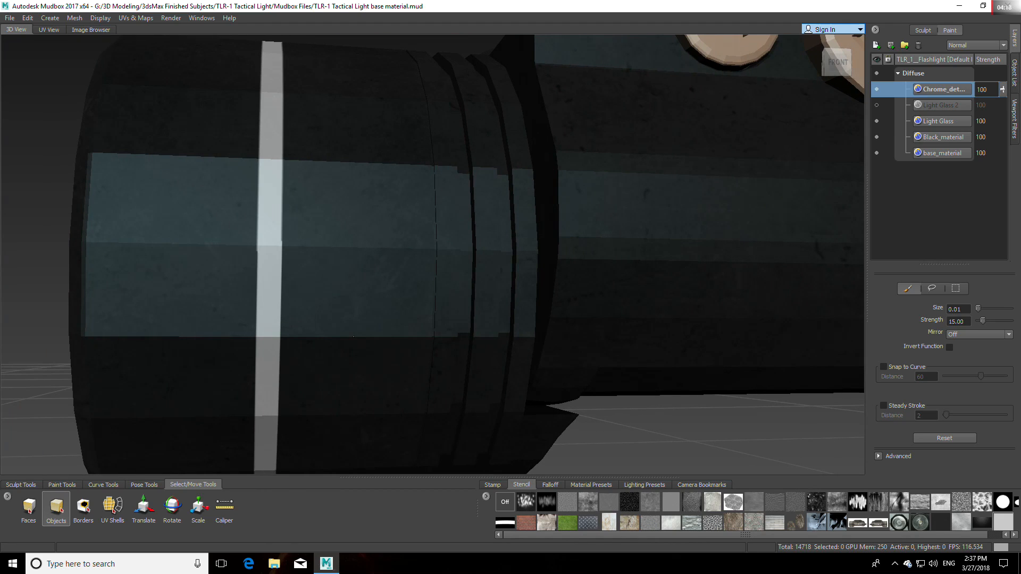
scroll(353, 336, "down", 6)
left_click_drag(356, 319, 695, 350, "alt")
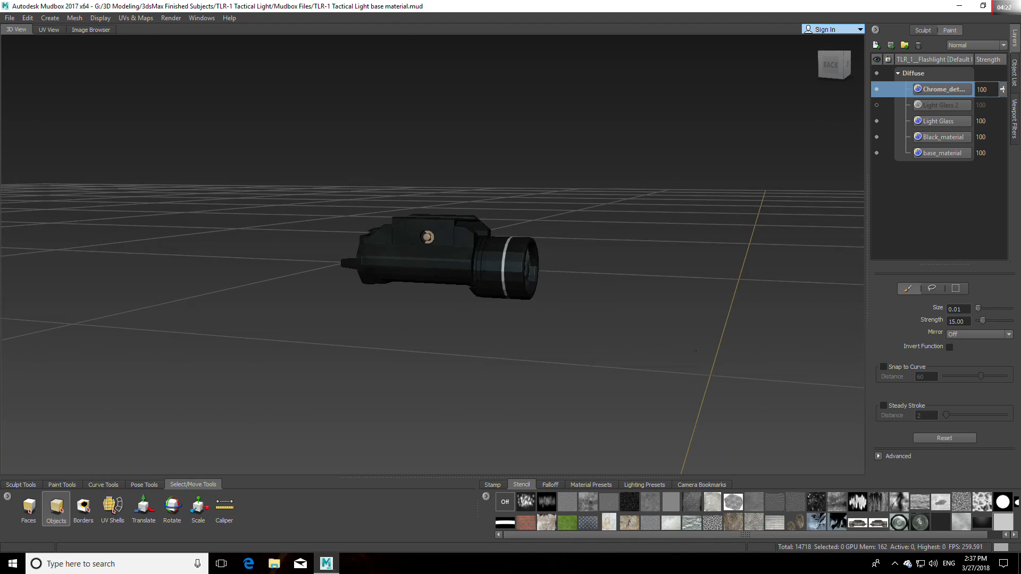
scroll(695, 350, "up", 8)
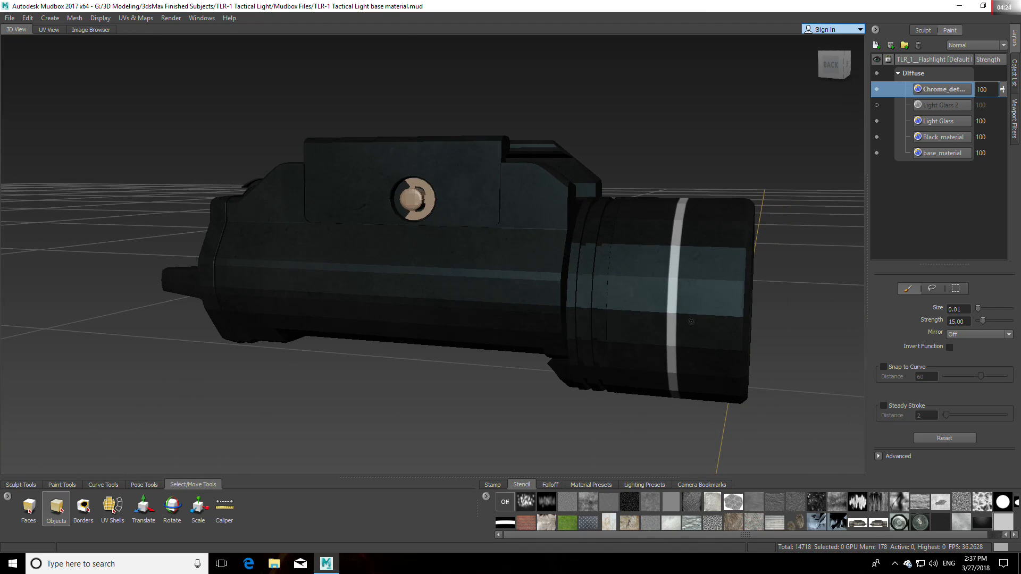
middle_click_drag(691, 321, 652, 302, "alt")
scroll(652, 302, "up", 1)
scroll(652, 301, "down", 3)
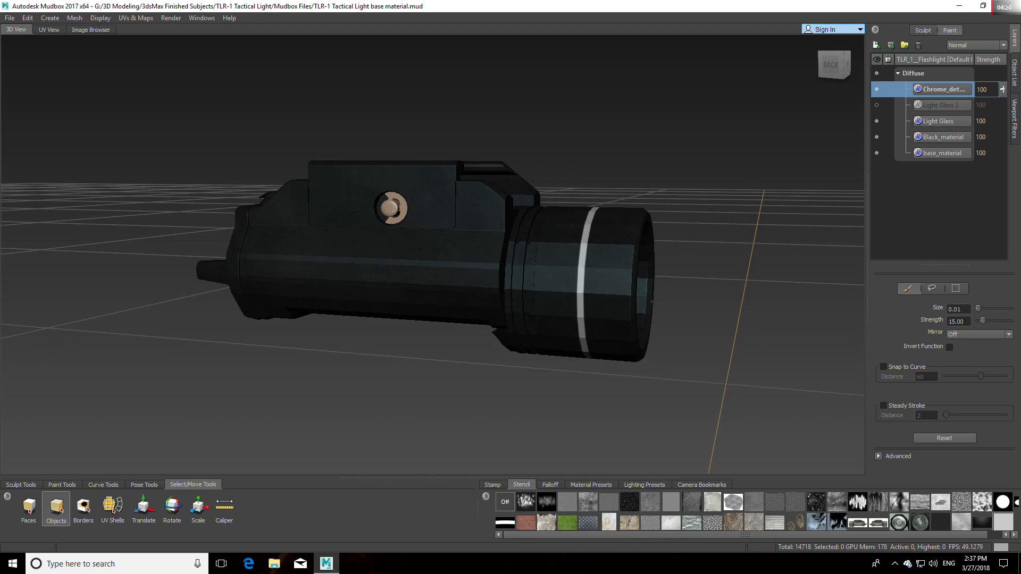
scroll(651, 301, "down", 3)
left_click_drag(660, 298, 590, 253, "alt")
middle_click_drag(590, 253, 556, 197, "alt")
left_click_drag(555, 198, 365, 318, "alt")
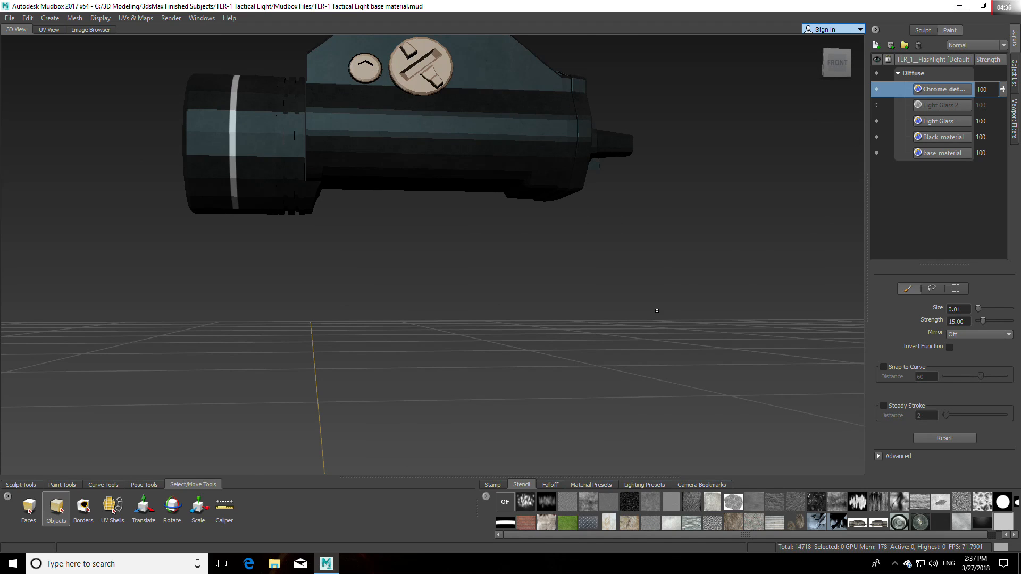
middle_click_drag(629, 303, 647, 316, "alt")
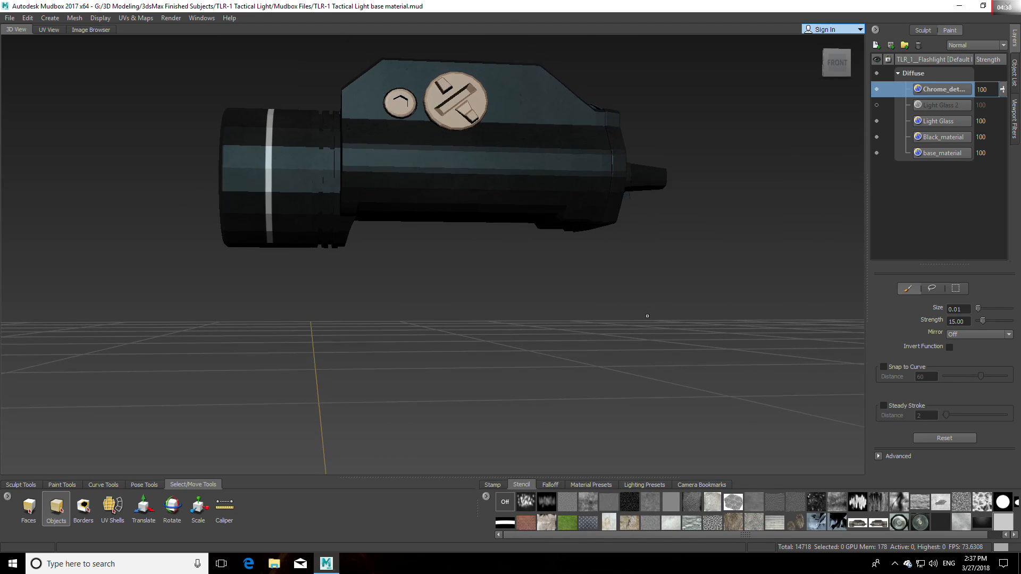
Step: Switch to File Explorer and open the Guns folder in Pictures > Different Vehicles Projects Design Blueprints on Hard Disk (G:)
left_click(13, 563)
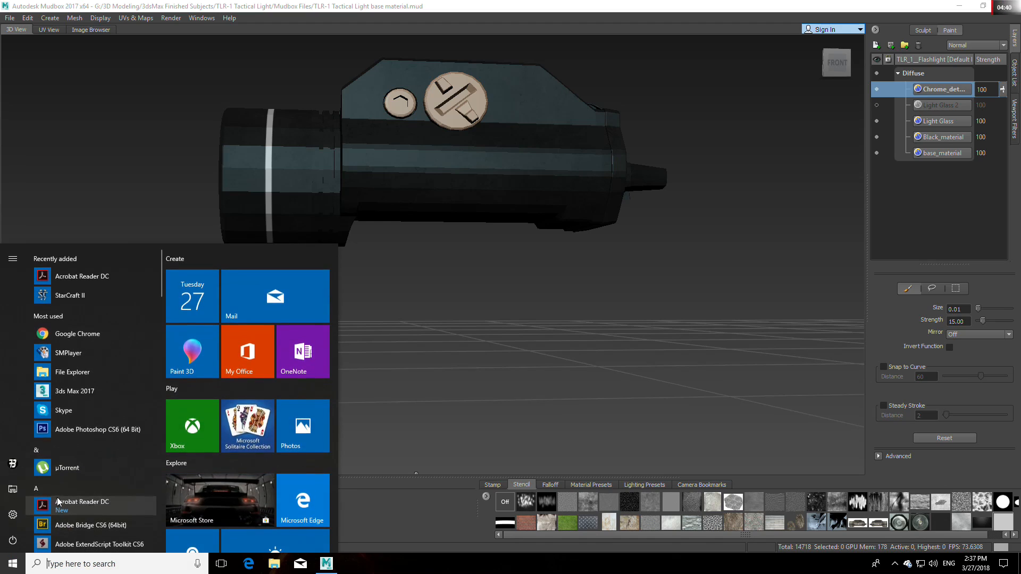
left_click(14, 494)
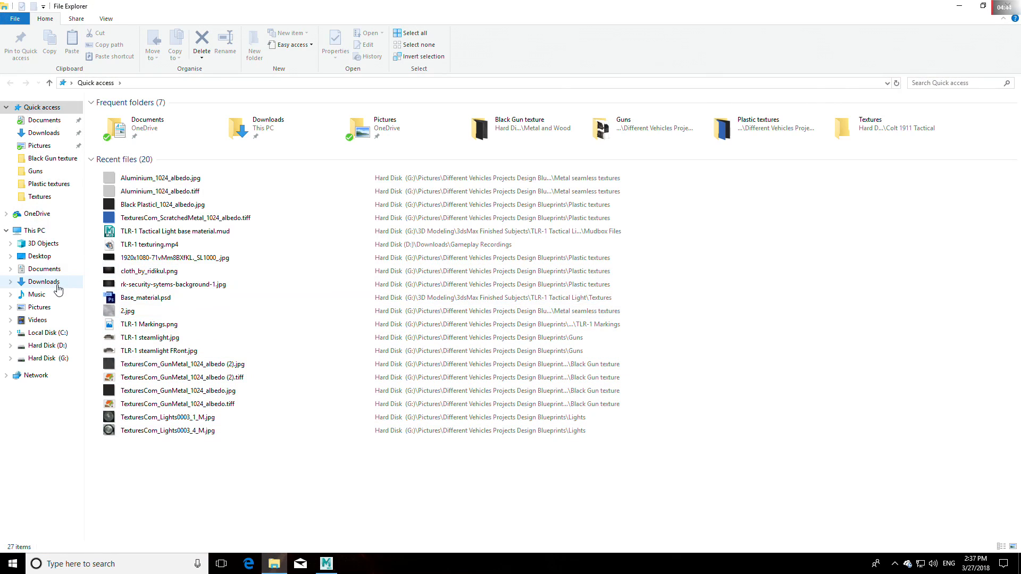
left_click(48, 358)
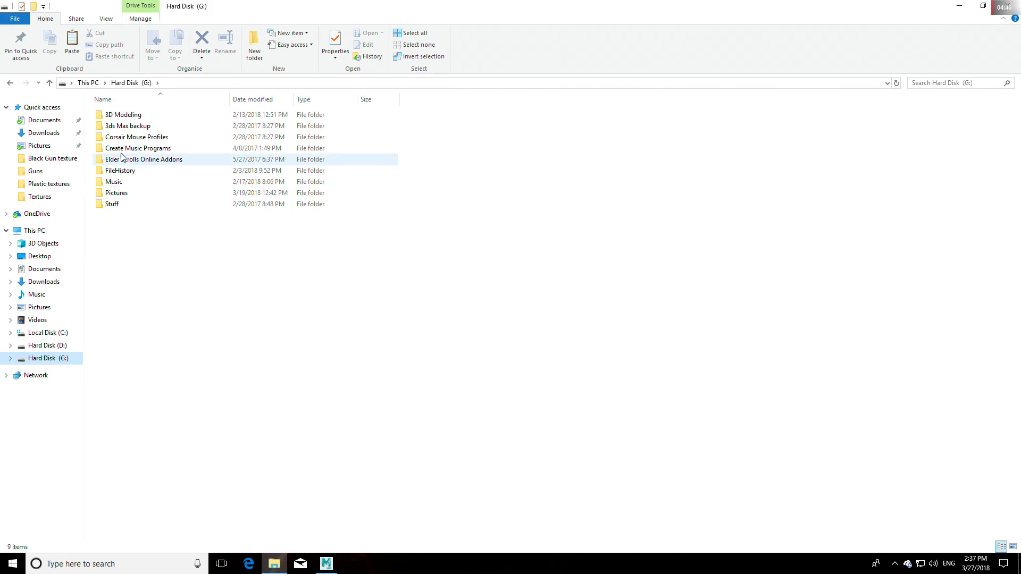
double_click(112, 194)
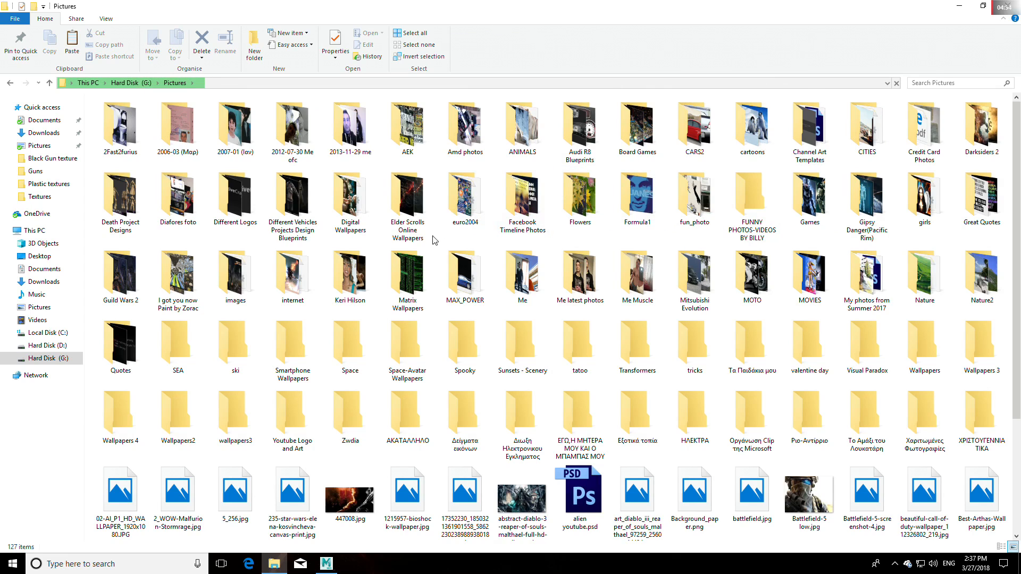
double_click(291, 199)
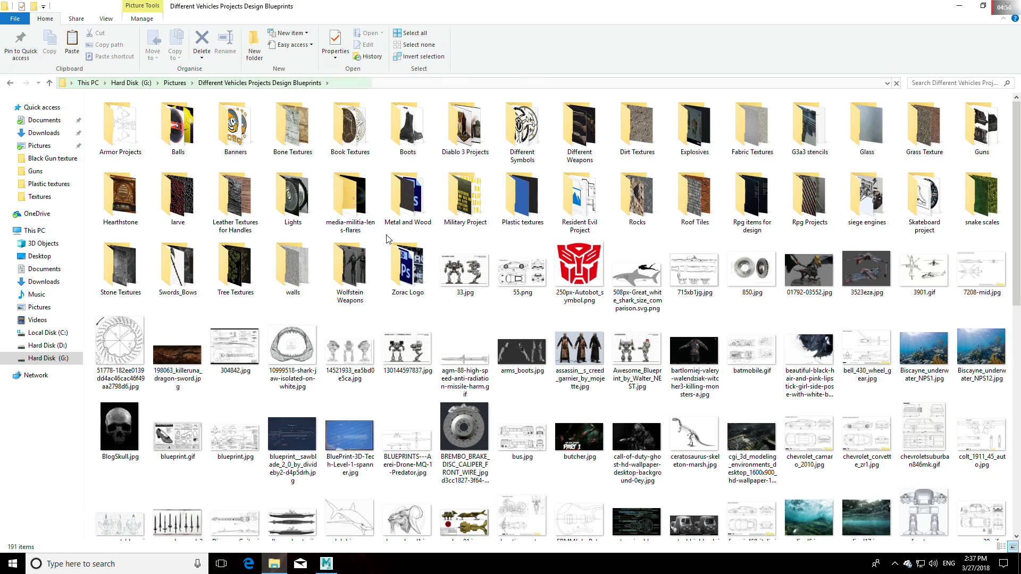
double_click(981, 130)
Step: Open TLR-1 steamlight.jpg from the Guns folder in Basic Photo Viewer and minimize the viewer window
scroll(603, 391, "down", 10)
scroll(604, 391, "down", 3)
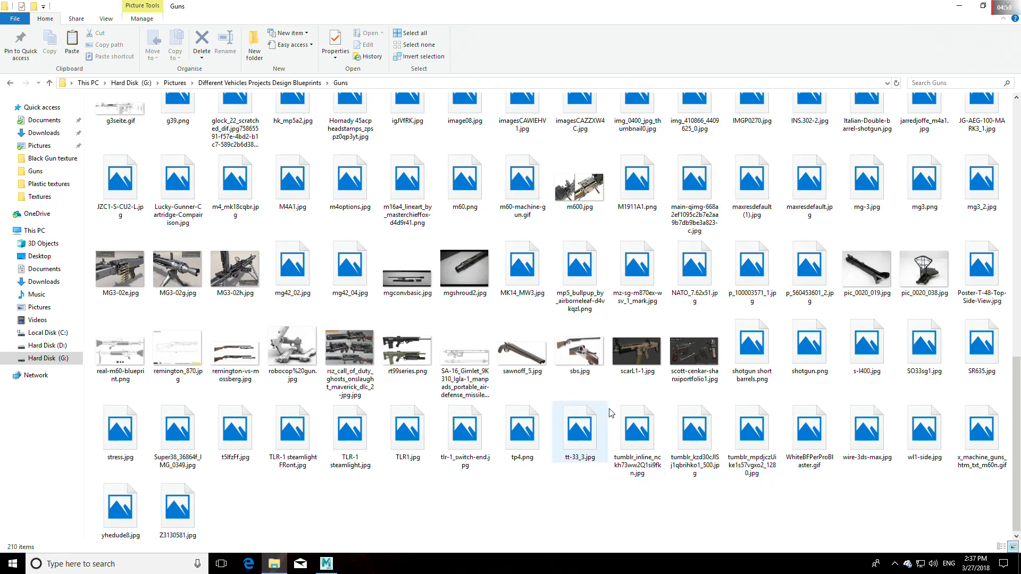
right_click(356, 449)
mouse_move(528, 247)
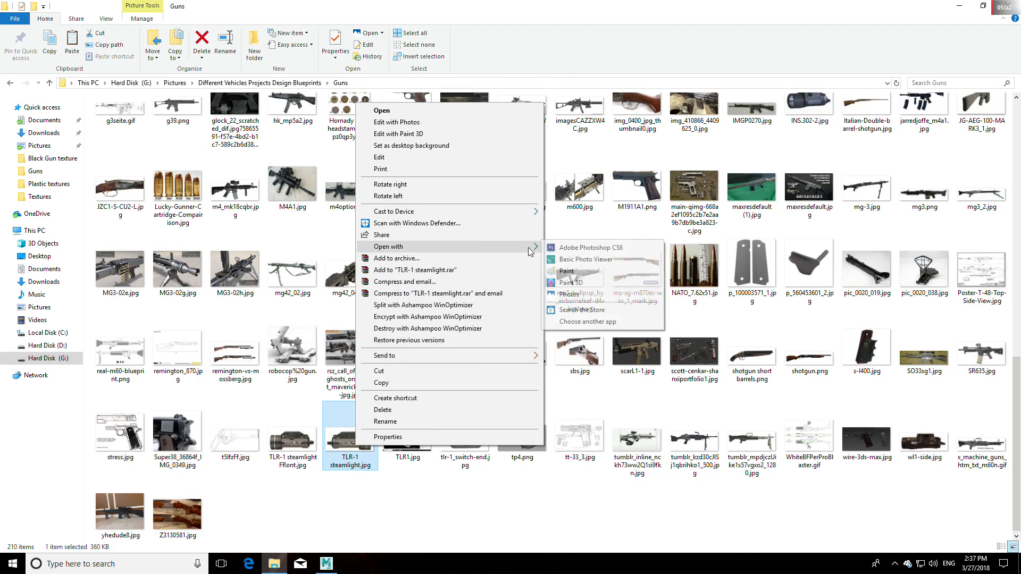
left_click(585, 260)
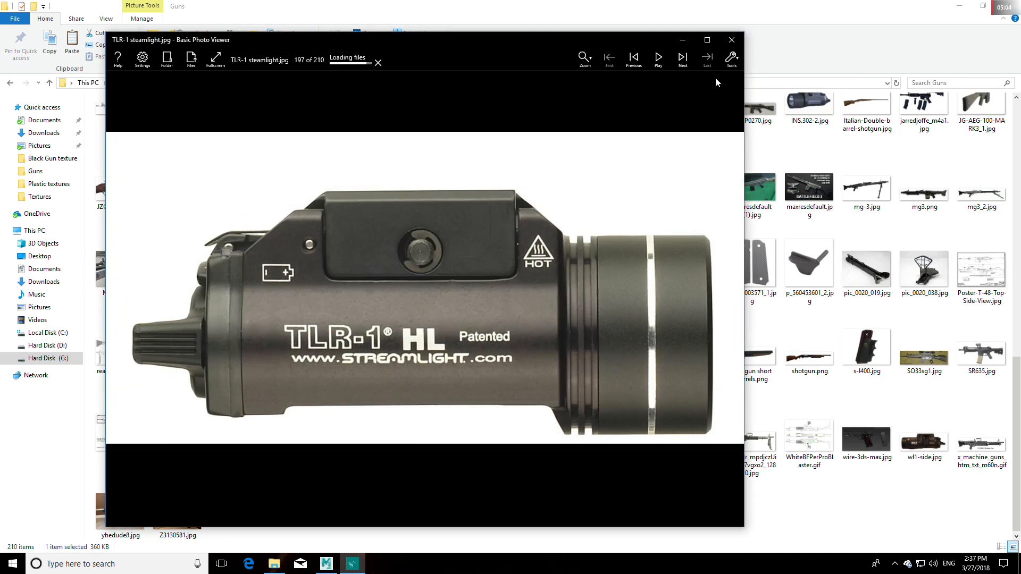
left_click(683, 39)
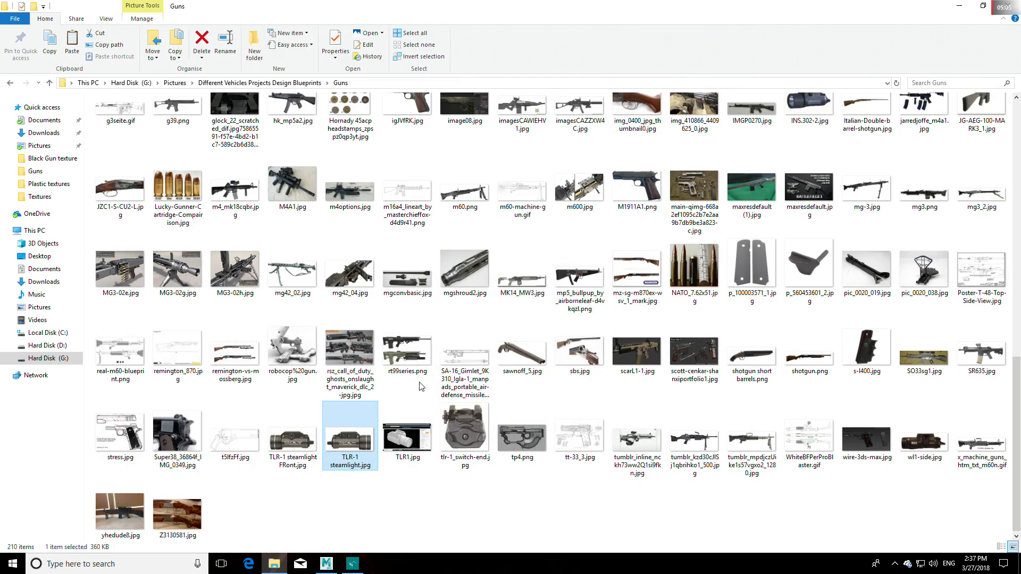
Step: Open TLR-1 steamlight FRont.jpg in Basic Photo Viewer and minimize its window as well
left_click(295, 446)
right_click(295, 446)
mouse_move(460, 245)
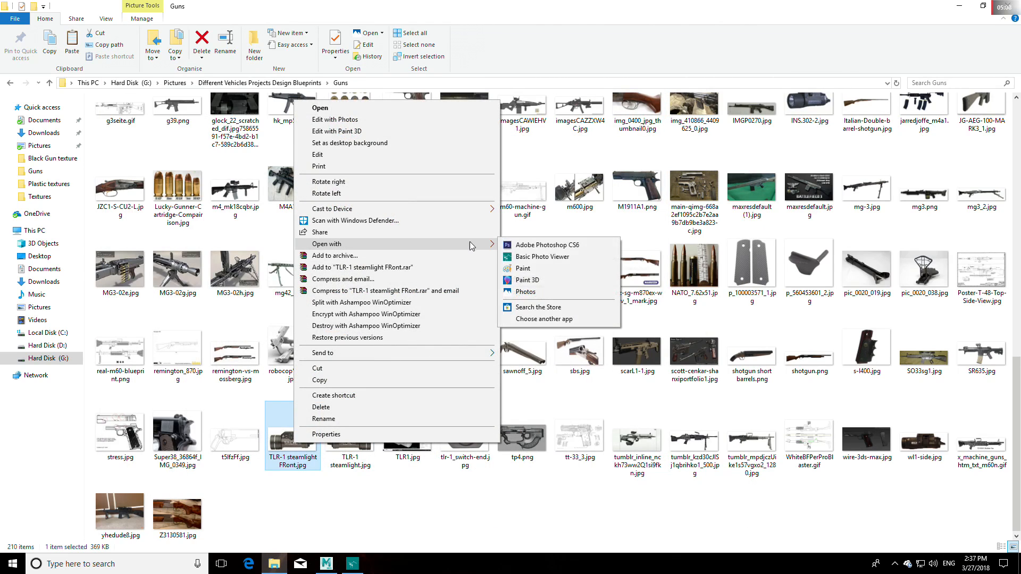
left_click(552, 257)
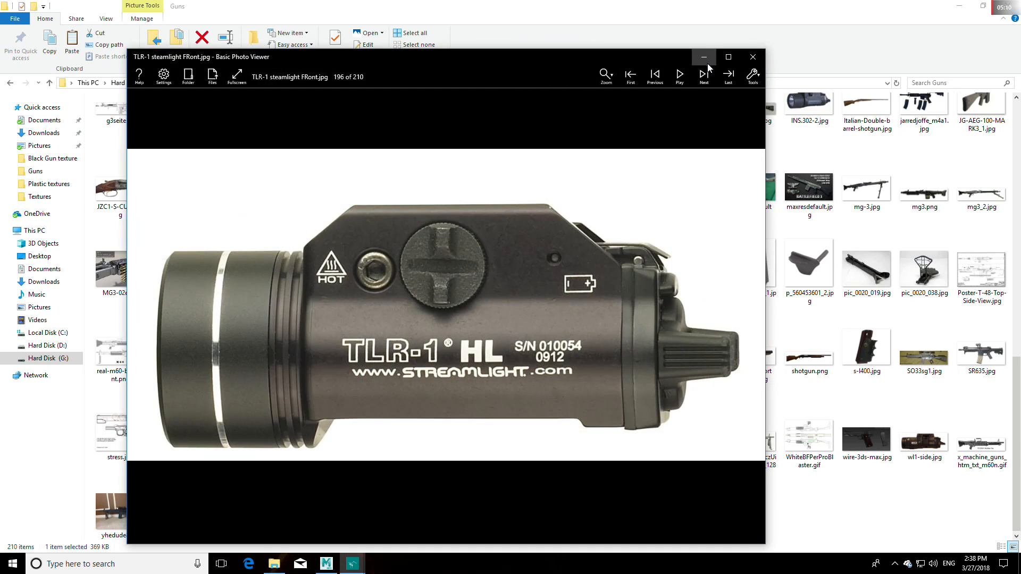
left_click(702, 58)
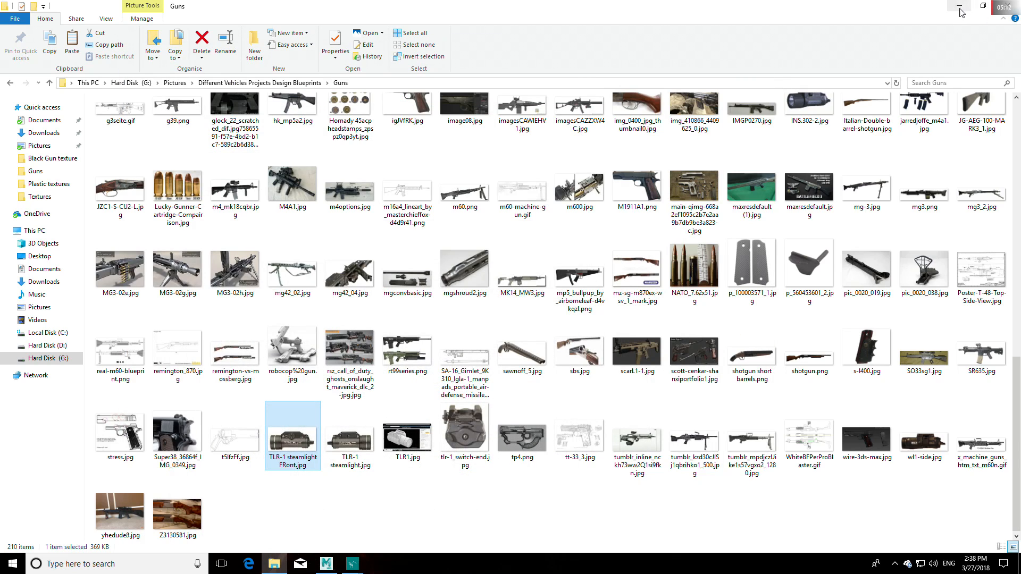
Step: Switch back to Mudbox and compare the flashlight's side and rear with the two TLR-1 reference photos
left_click(983, 6)
left_click(582, 101)
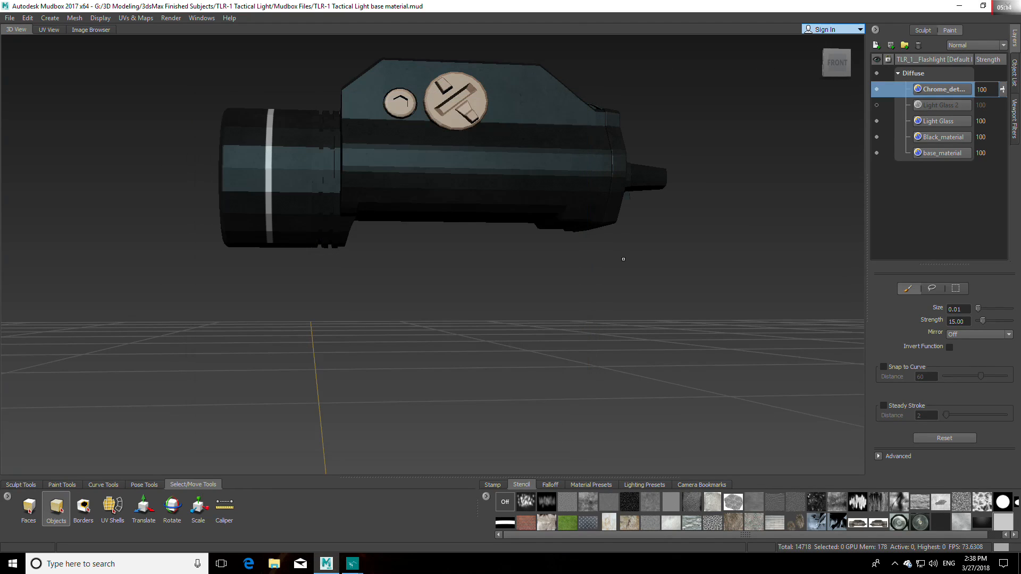
middle_click_drag(579, 256, 580, 342, "alt")
left_click_drag(538, 344, 570, 277, "alt")
left_click(353, 567)
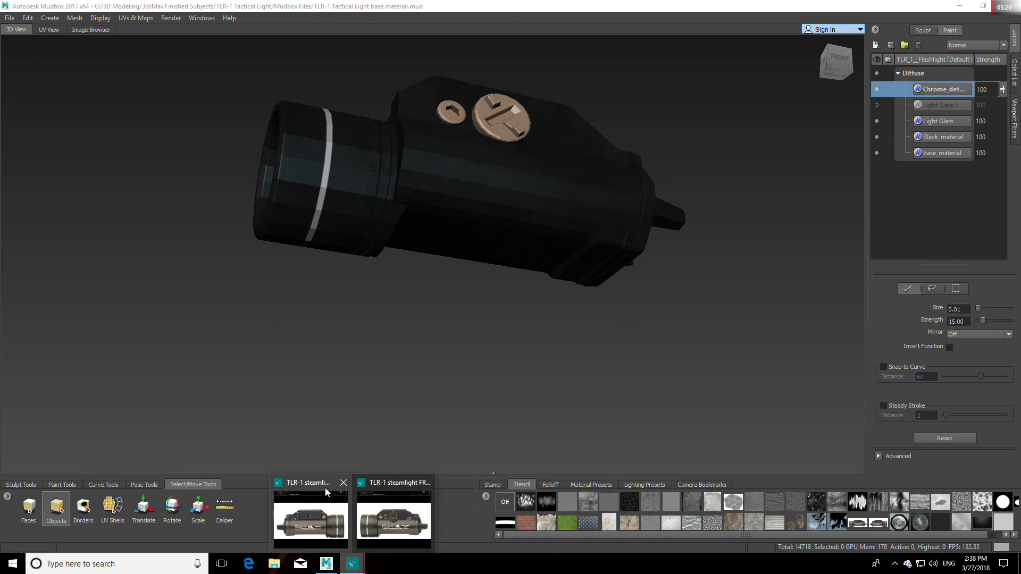
mouse_move(324, 488)
mouse_move(389, 486)
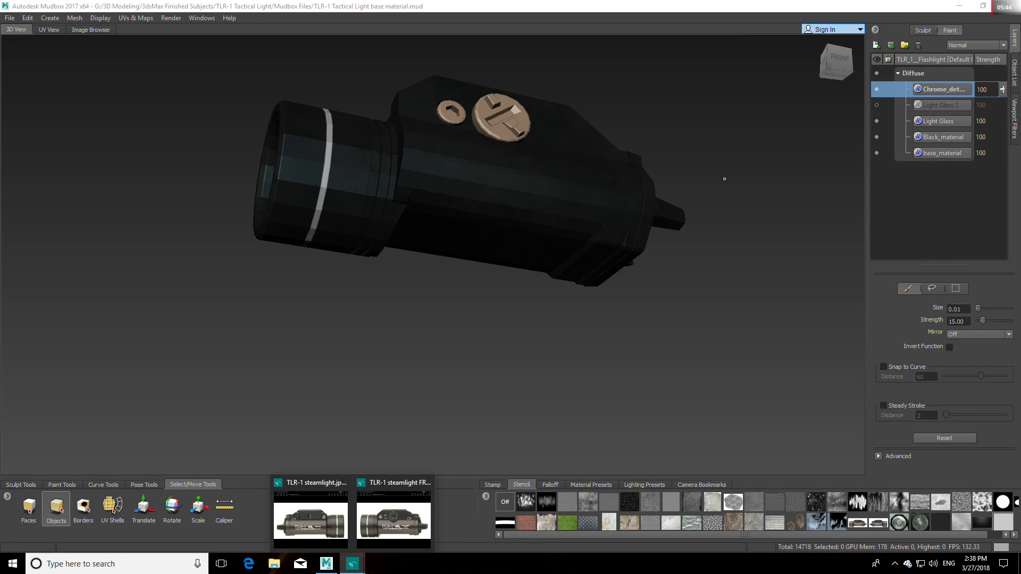
left_click_drag(706, 290, 540, 298, "alt")
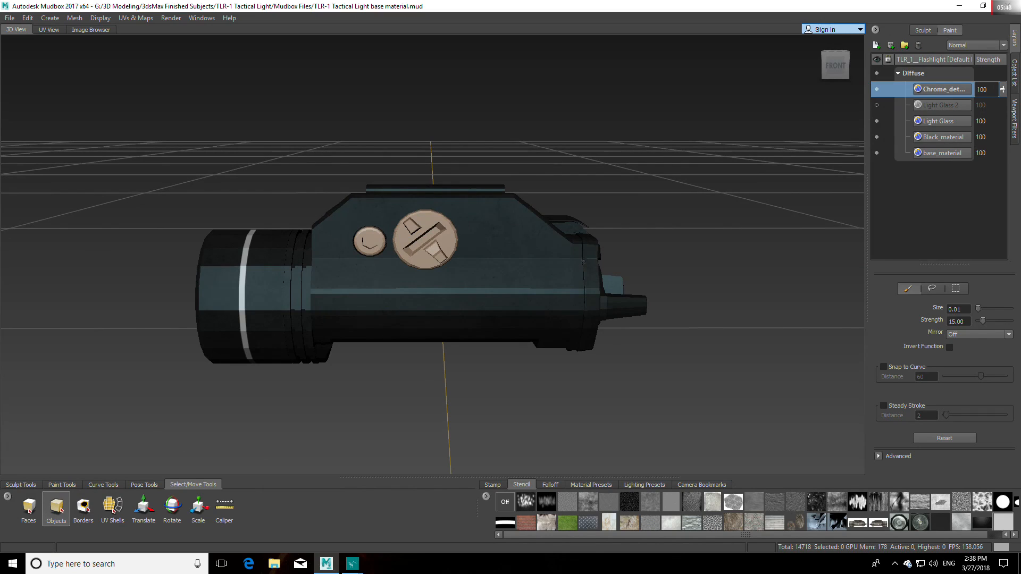
left_click_drag(616, 324, 832, 354, "alt")
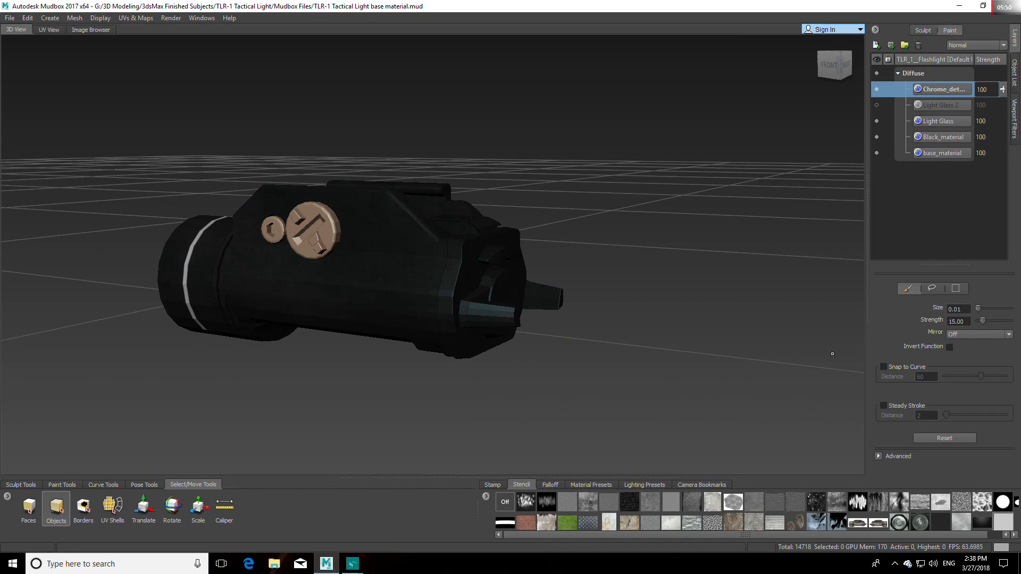
Step: Create a Diffuse paint layer named Plastic_material at size 4096, saved as Targa [8 bit, RGBA]
left_click(876, 47)
left_click_drag(510, 252, 448, 252)
type("Plastic_material")
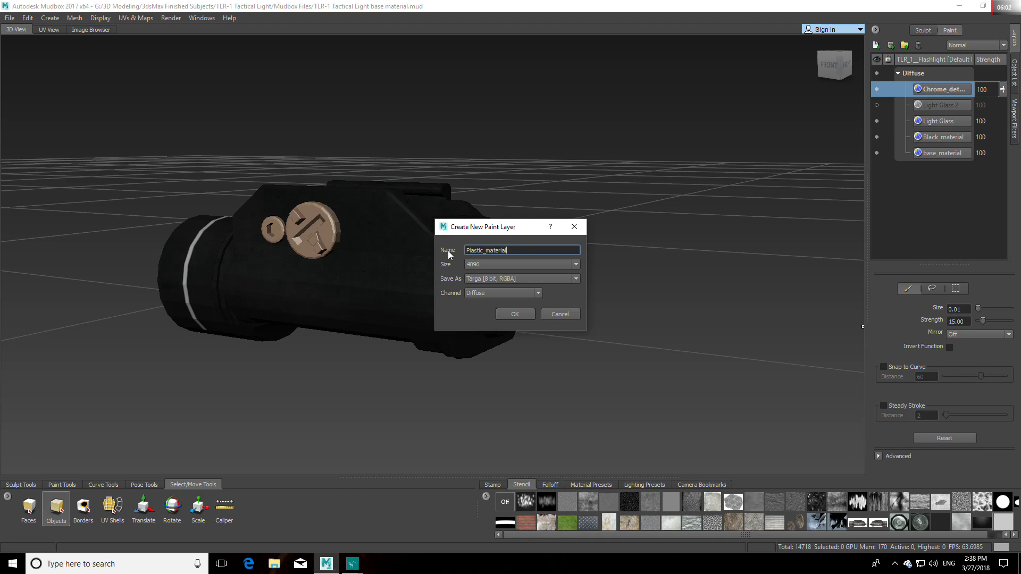
left_click(514, 313)
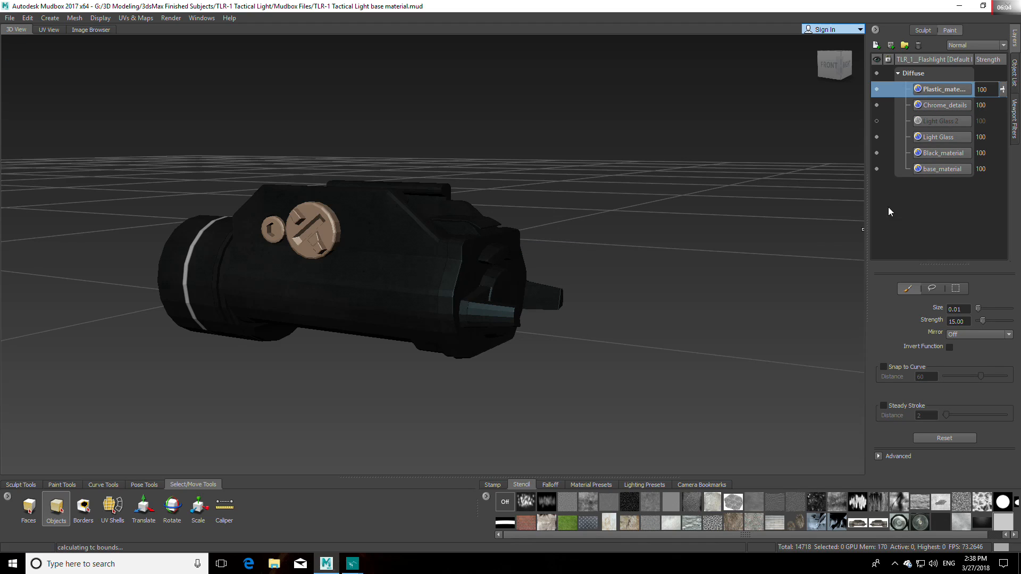
Step: Move the Plastic_material and Chrome_details layers between Light Glass and Black_material, and make Plastic_material the active paint layer
left_click_drag(940, 89, 940, 145)
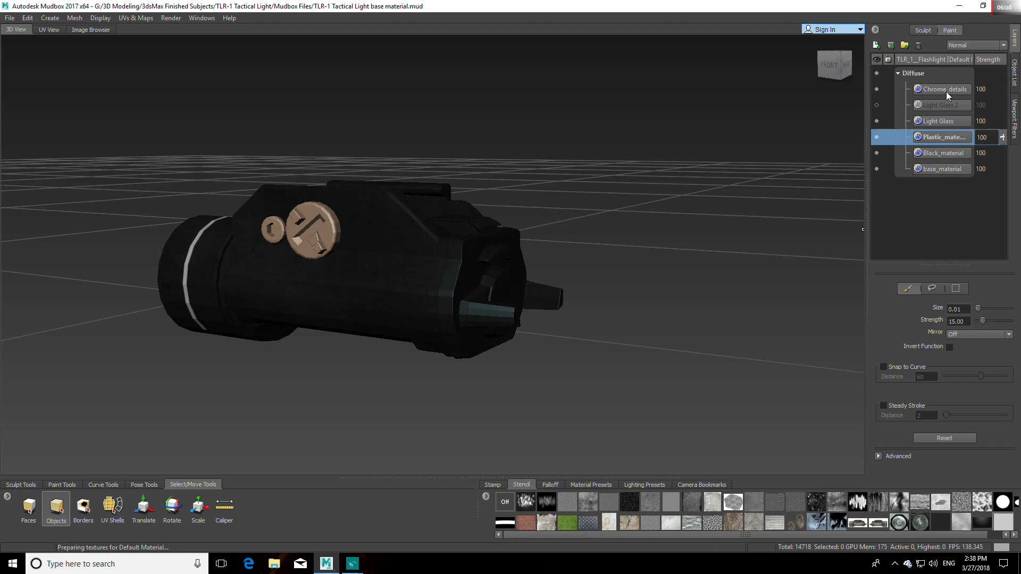
left_click_drag(945, 90, 943, 145)
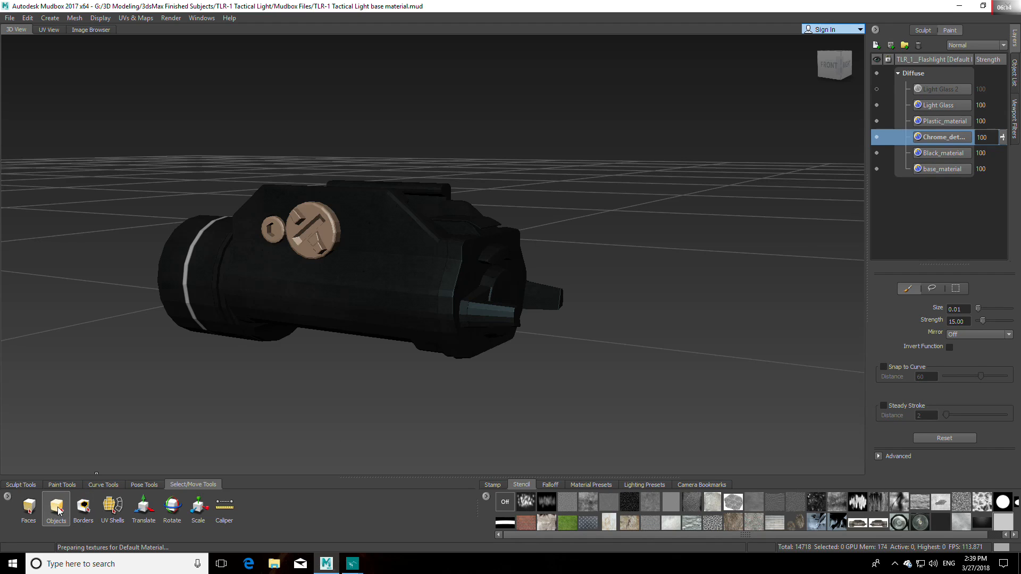
left_click(62, 484)
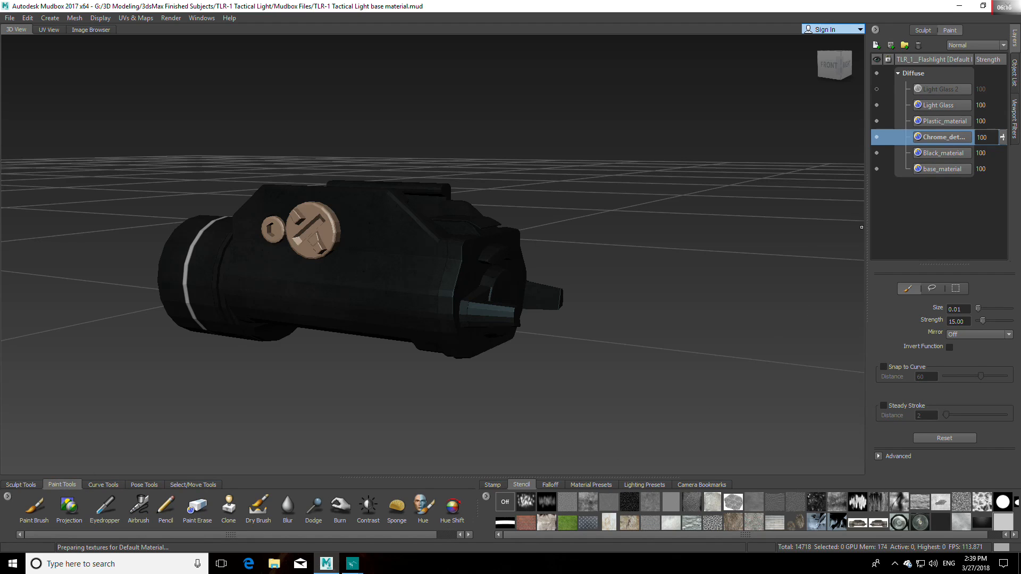
left_click(946, 124)
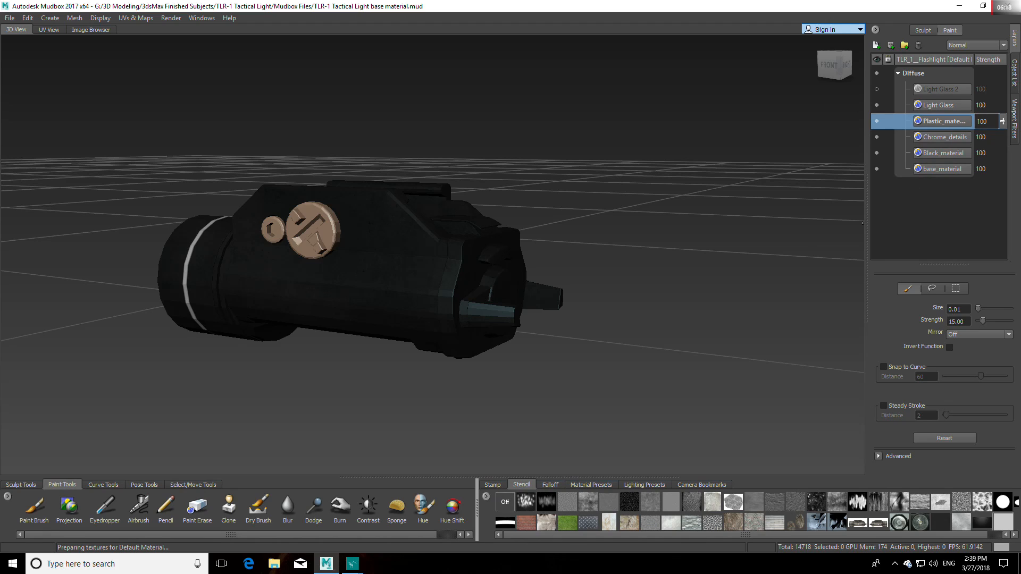
Step: Start adding a new stencil image and browse to the Plastic textures folder in Different Vehicles Projects Design Blueprints
left_click(485, 498)
left_click(513, 504)
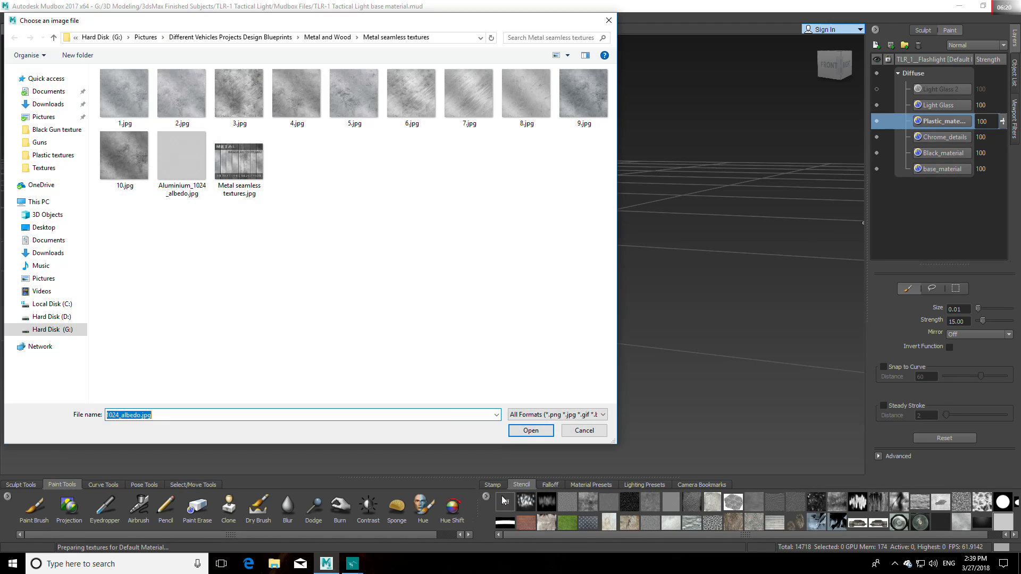
left_click(54, 37)
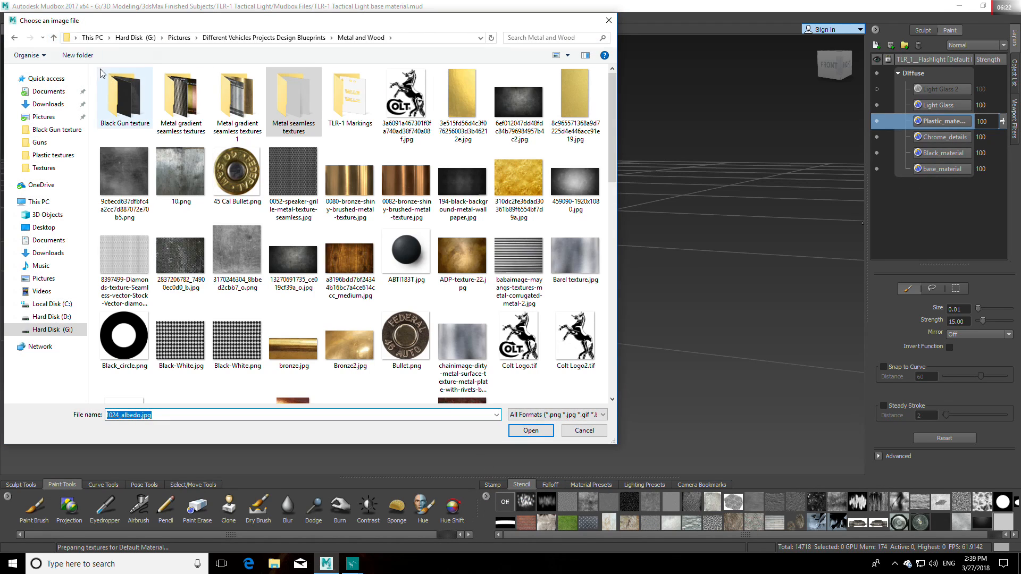
left_click(54, 38)
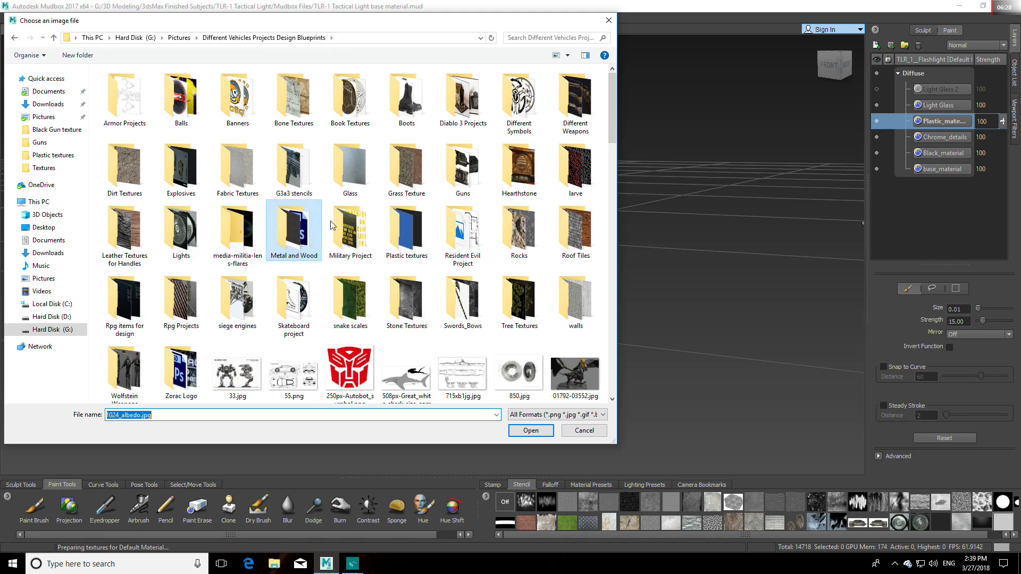
double_click(407, 226)
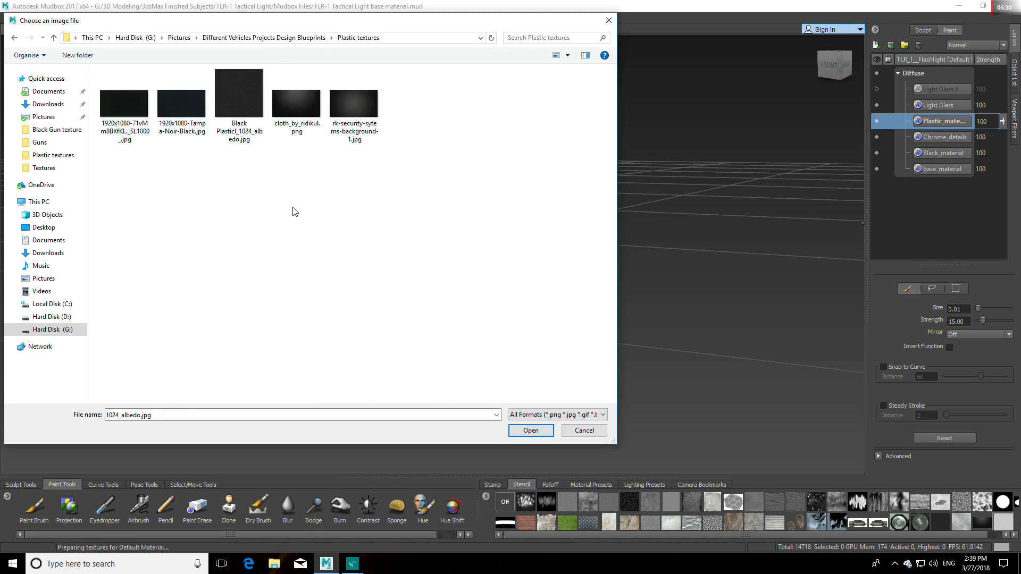
Step: Rename the square black plastic texture file as Black Plastic_1024_albedo.jpg
left_click(226, 84)
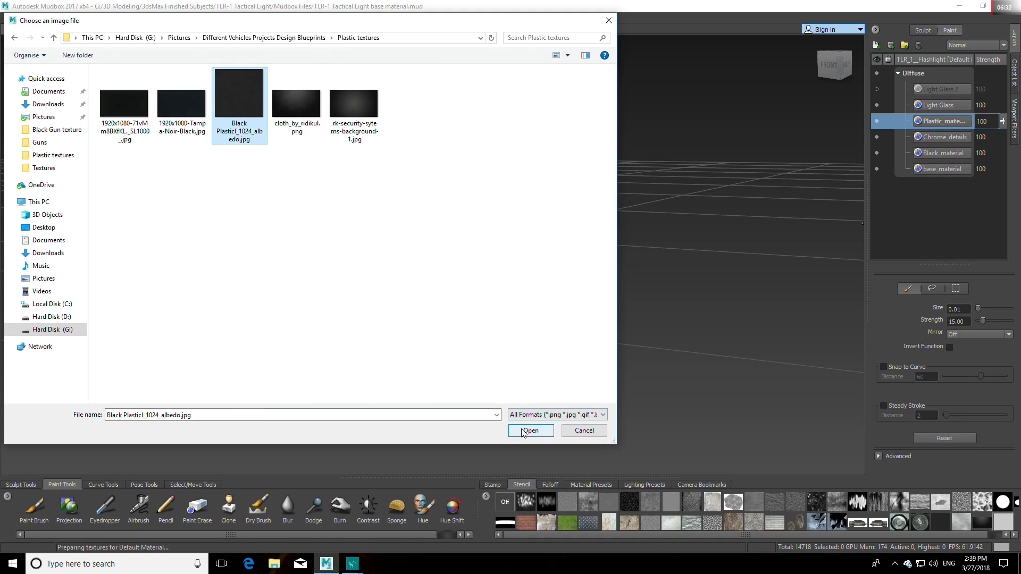
right_click(238, 137)
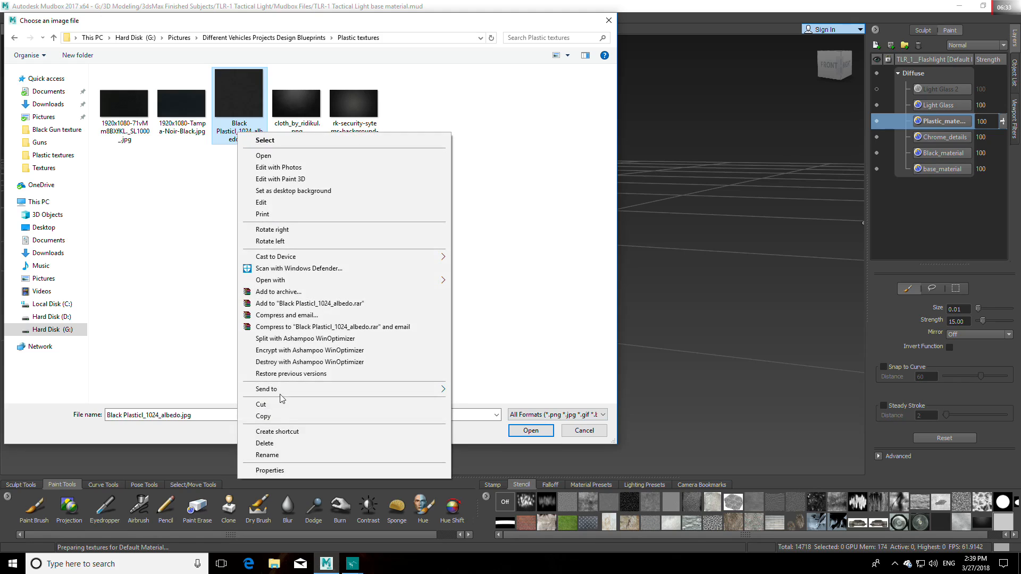
left_click(266, 457)
left_click(234, 131)
key("BackSpace")
type("k")
key("Return")
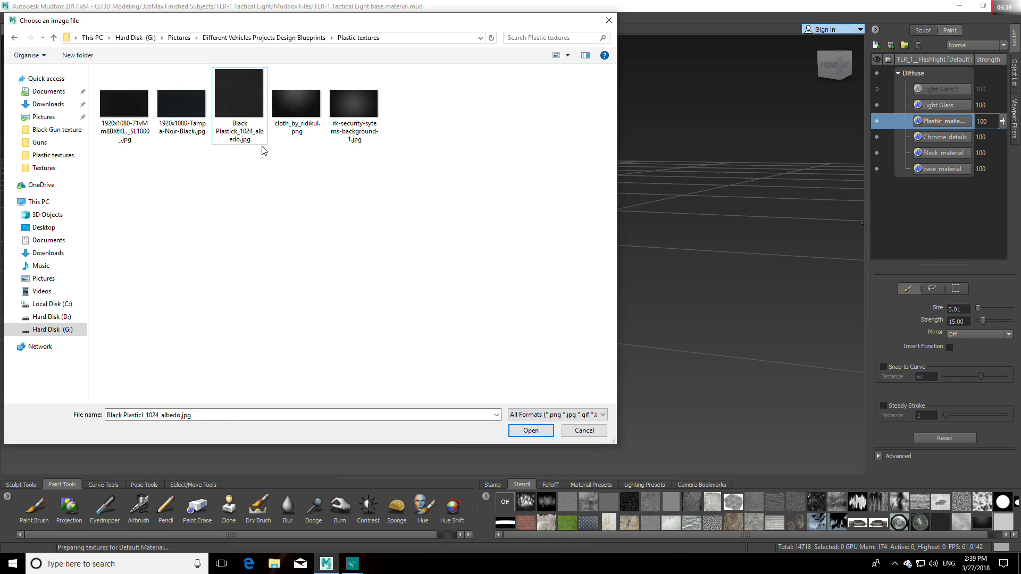
right_click(255, 135)
left_click(281, 457)
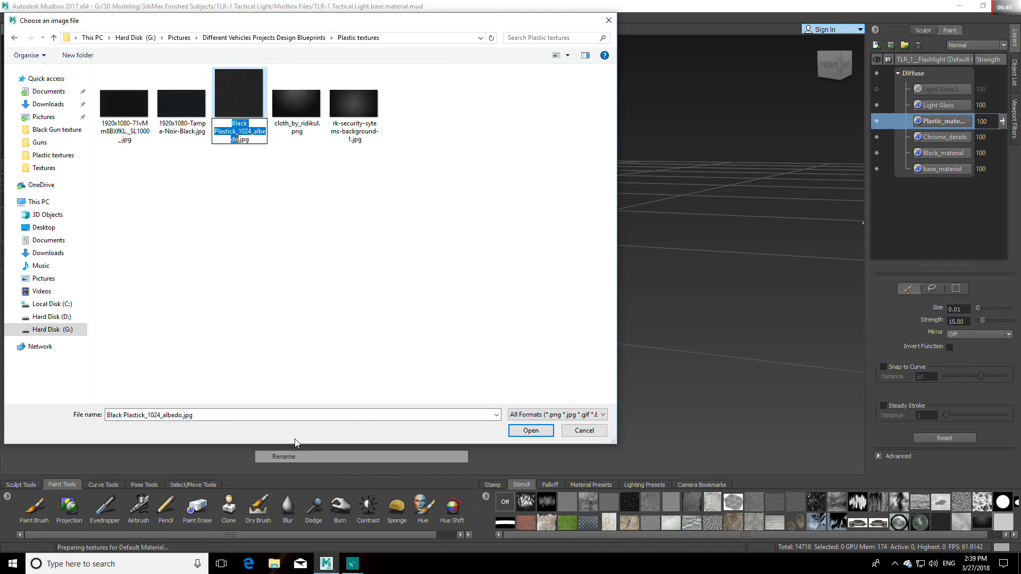
left_click(235, 131)
key("Delete")
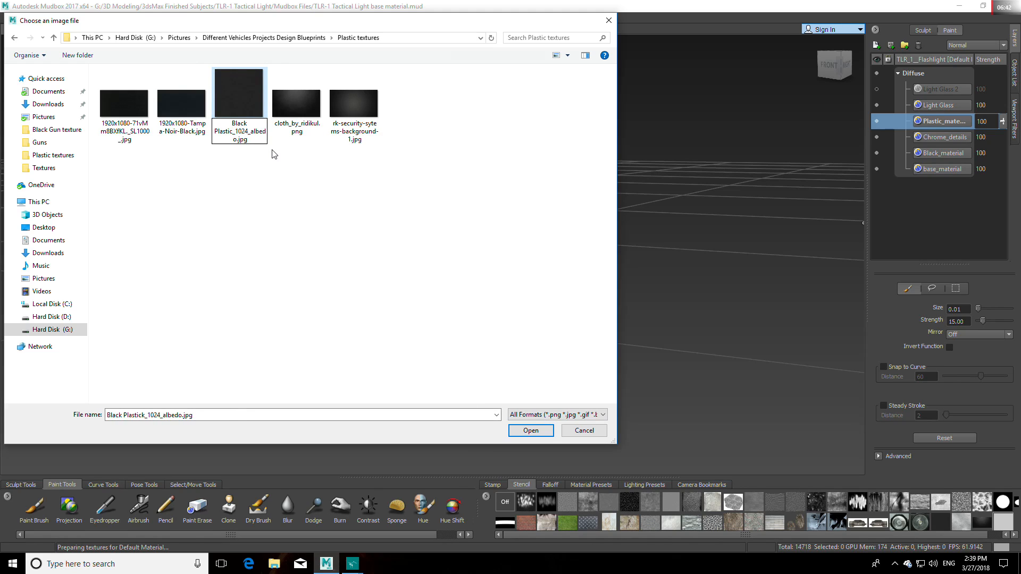
left_click(274, 154)
Step: Import Black Plastic_1024_albedo.jpg into the stencils and activate it over the model
left_click(250, 123)
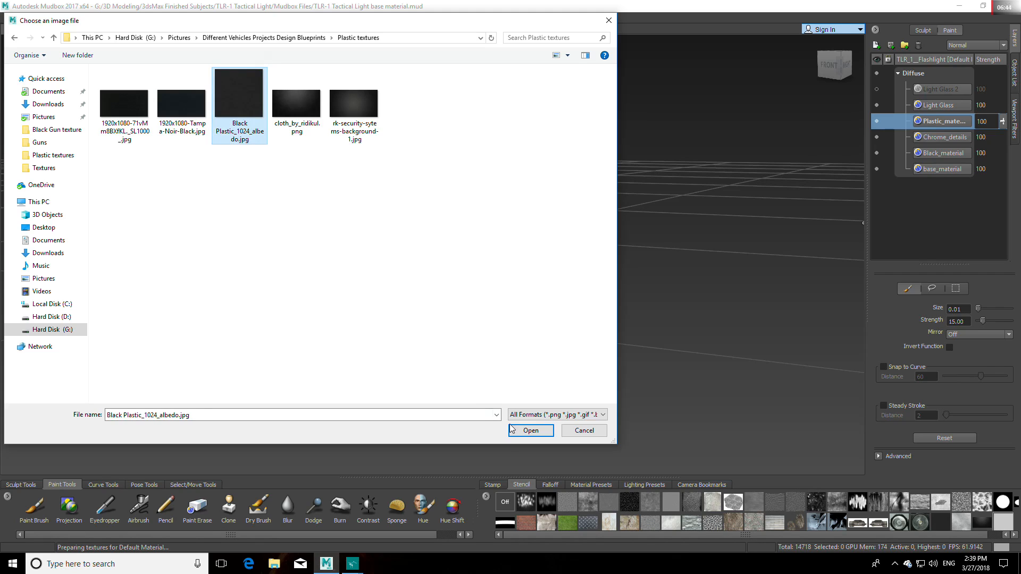
left_click(532, 430)
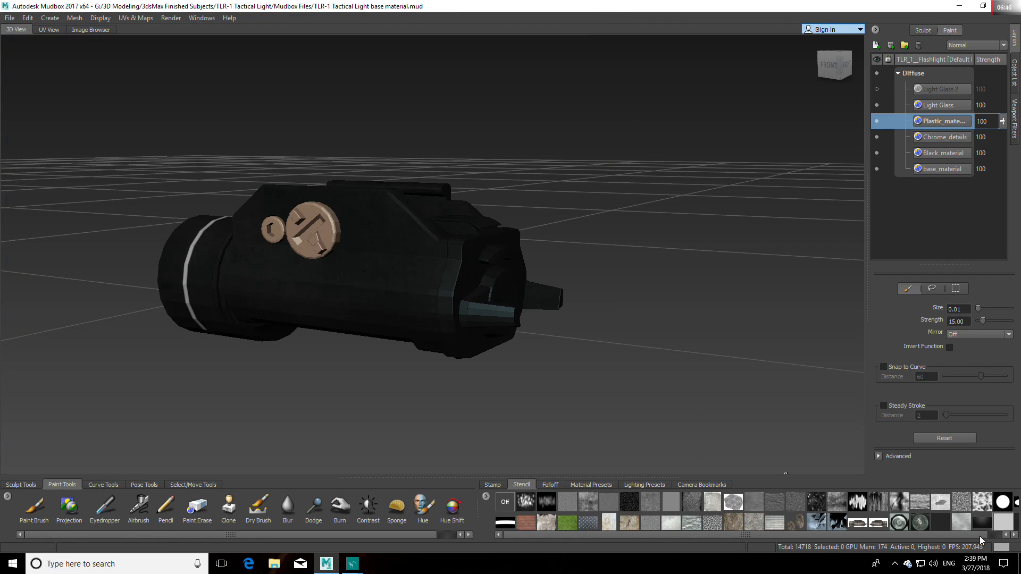
left_click(1013, 535)
left_click(1008, 522)
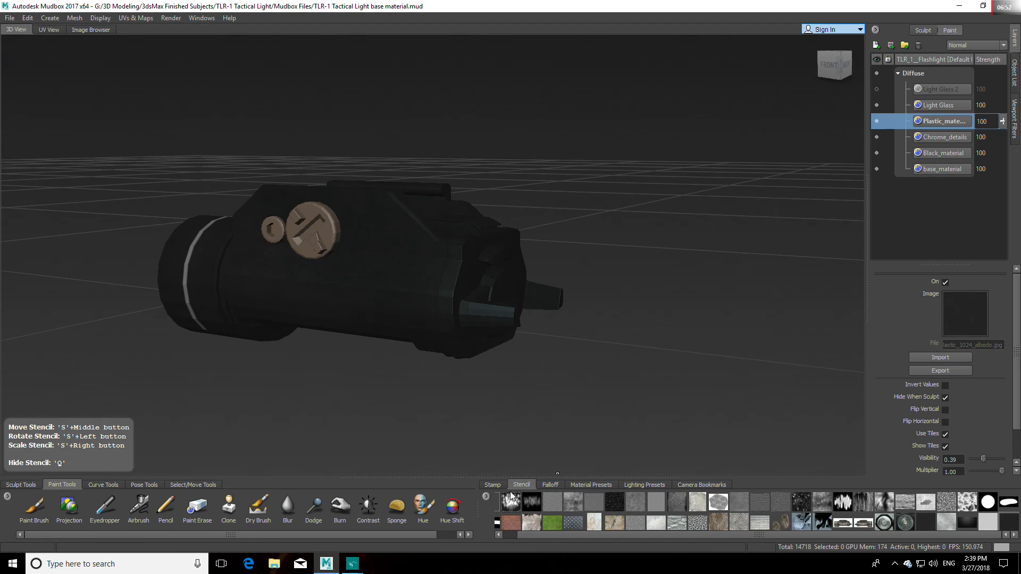
Step: Turn off the stencil and paint short white marks on the main body's rear end with the Paint Brush, size 0.01, strength 100
left_click(497, 502)
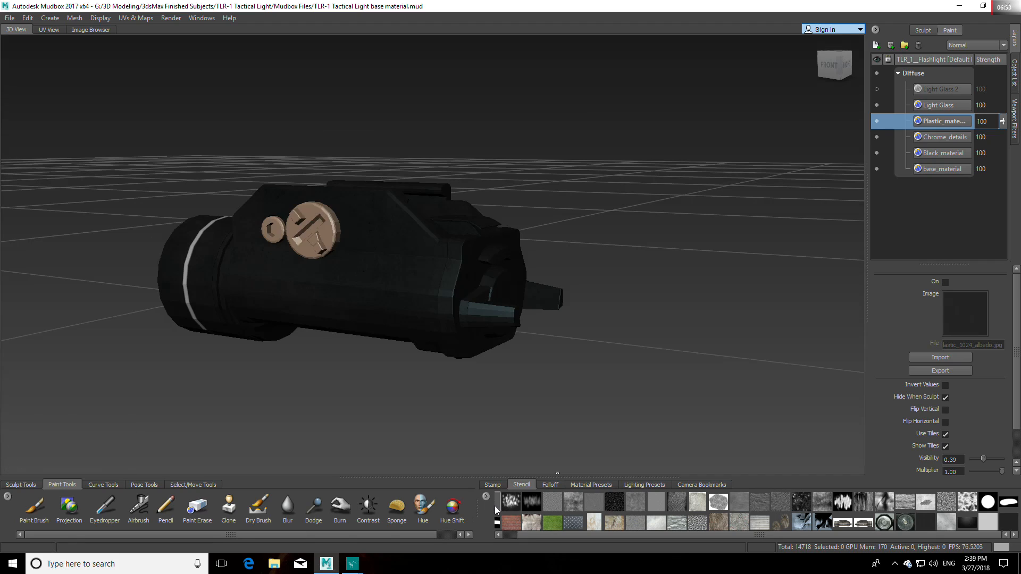
left_click(37, 508)
left_click_drag(516, 401, 473, 400, "alt")
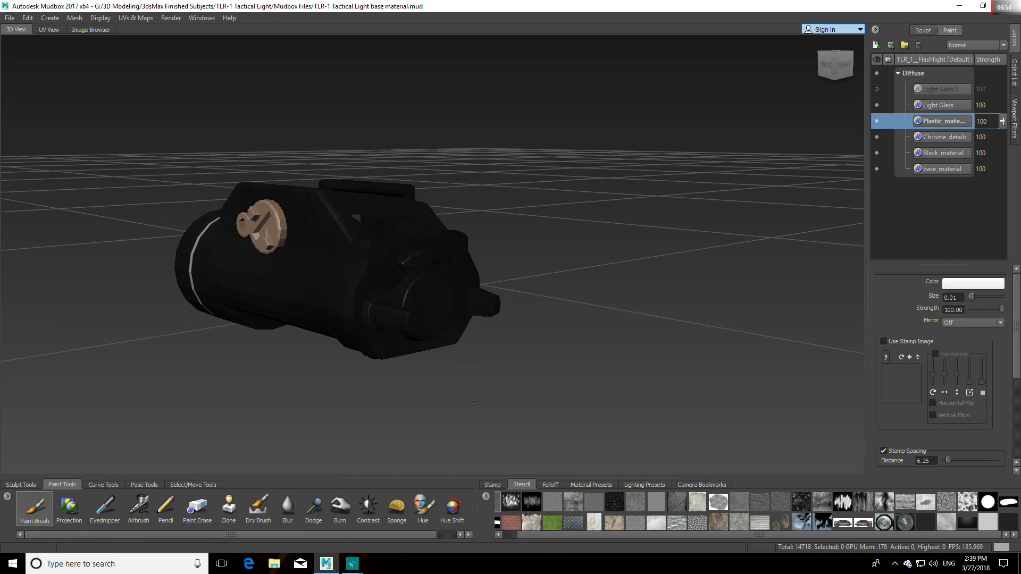
scroll(386, 292, "up", 5)
left_click_drag(386, 292, 525, 315, "alt")
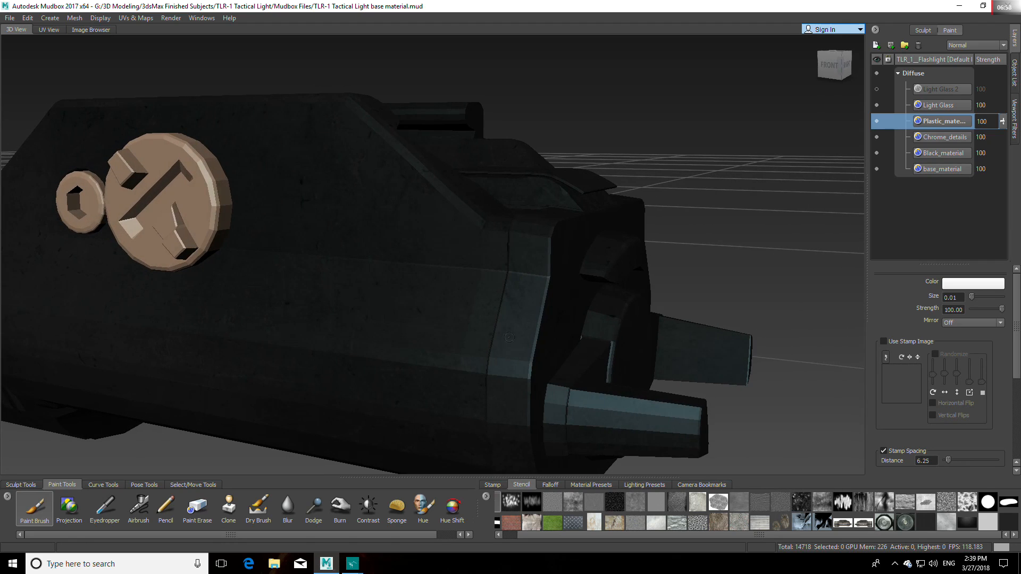
left_click(526, 308)
mouse_move(526, 308)
left_mouse_down("alt")
mouse_move(316, 306)
mouse_move(279, 329)
mouse_move(207, 292)
left_mouse_up("alt")
middle_click_drag(266, 292, 348, 245, "alt")
scroll(353, 244, "down", 3)
left_click_drag(407, 213, 414, 221)
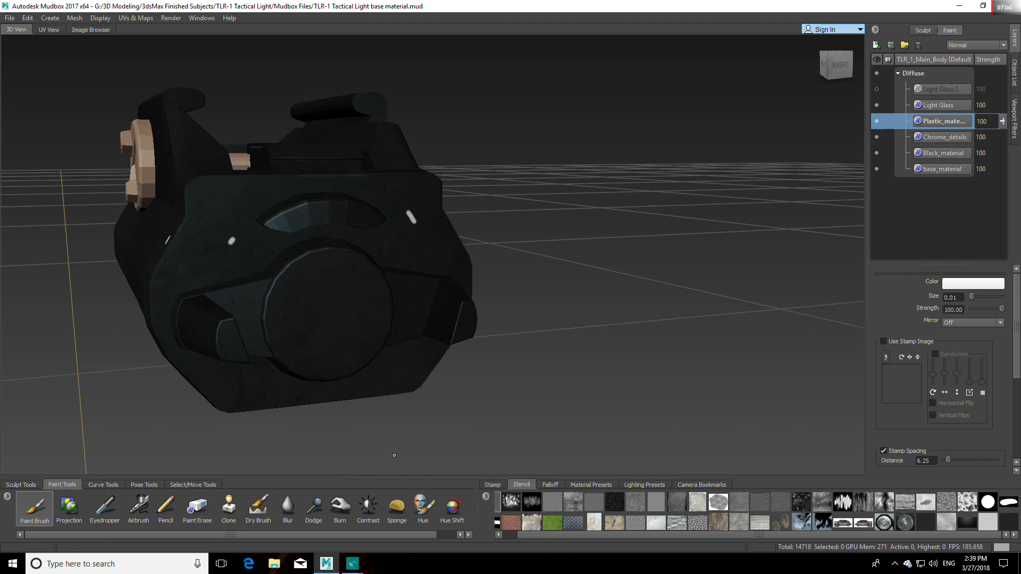
Step: Check the flashlight's rear end against the TLR-1 steamlight FRont.jpg reference photo
mouse_move(352, 562)
mouse_move(381, 485)
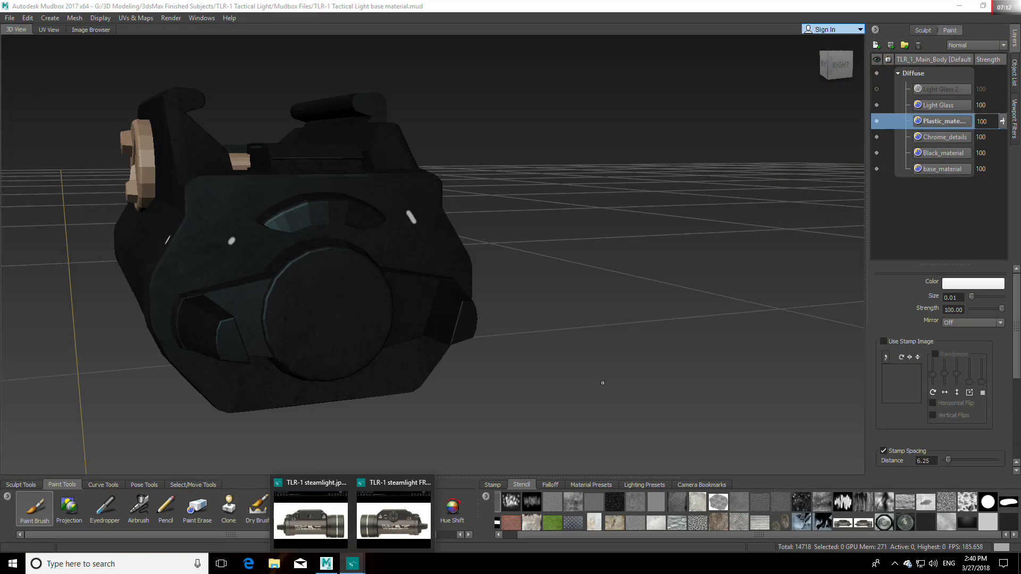
Step: Paint short white marks on the curved recess, the round cap and the lever faces at the body's rear end
left_click_drag(319, 207, 335, 207)
left_click_drag(328, 300, 326, 318)
left_click_drag(238, 304, 245, 319)
left_click_drag(414, 300, 415, 311)
left_click_drag(448, 305, 448, 319)
mouse_move(225, 332)
left_mouse_down()
mouse_move(233, 348)
mouse_move(205, 339)
left_mouse_up()
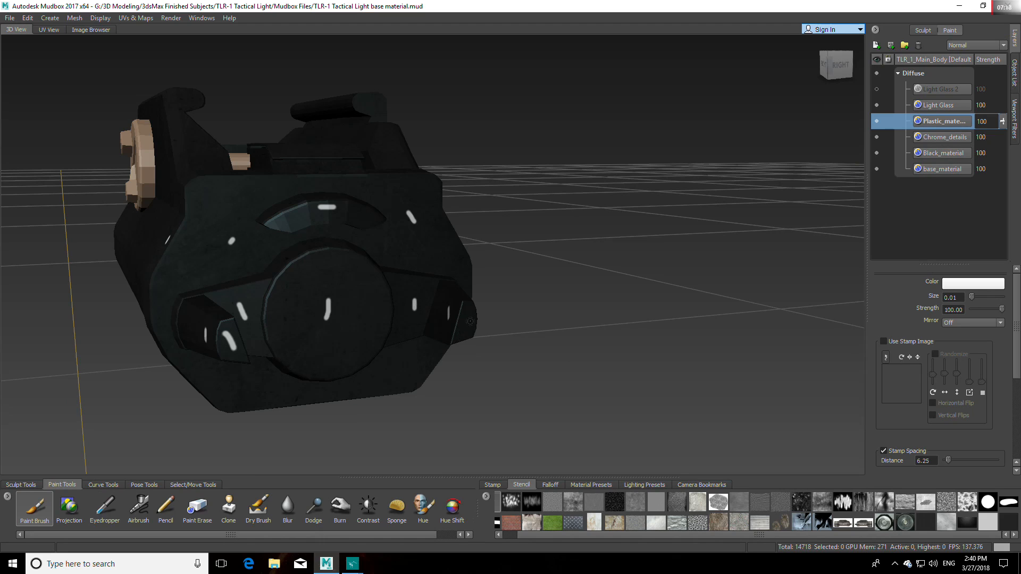
Step: Mark the remaining lever sides, the lower part of the rear face and the round cap's rim with short white strokes
left_click_drag(467, 339, 213, 295, "alt")
mouse_move(228, 344)
left_mouse_down("alt")
mouse_move(332, 348)
mouse_move(418, 396)
mouse_move(355, 190)
left_mouse_up("alt")
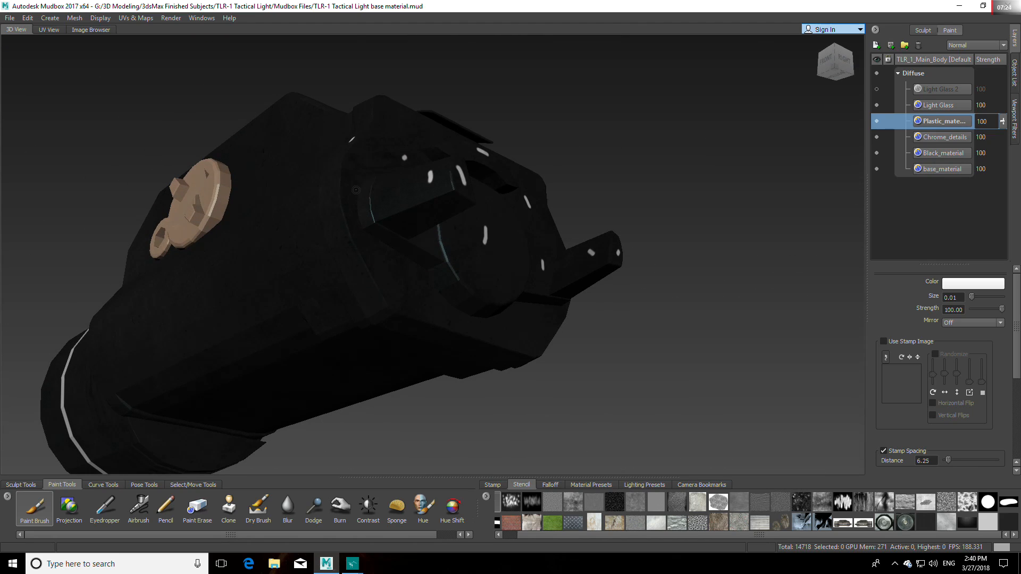
left_click_drag(478, 276, 400, 294, "alt")
left_click_drag(383, 396, 366, 411)
left_click_drag(218, 394, 232, 401)
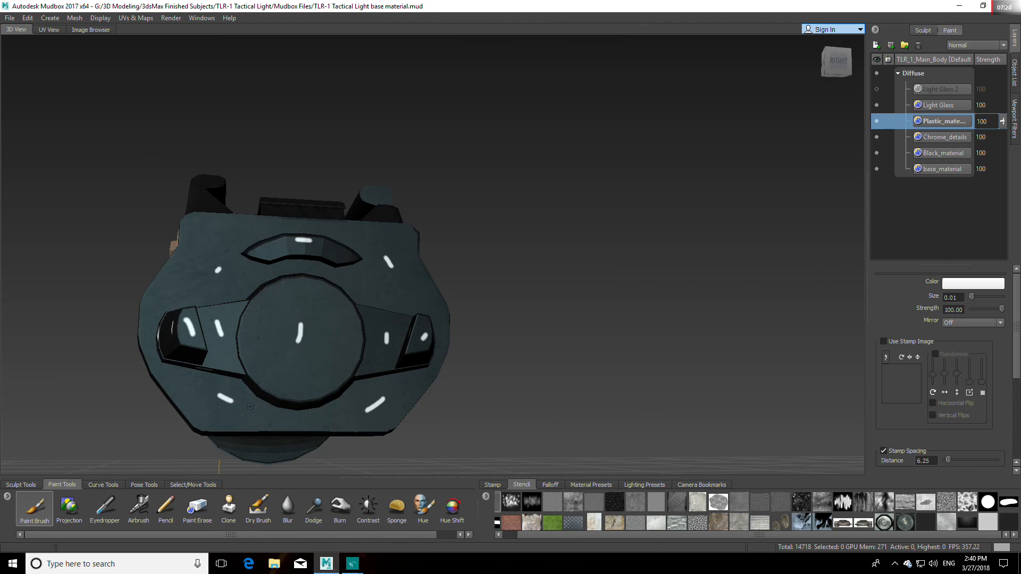
left_click_drag(293, 383, 290, 319, "alt")
left_click_drag(194, 192, 208, 195)
left_click_drag(280, 228, 302, 227)
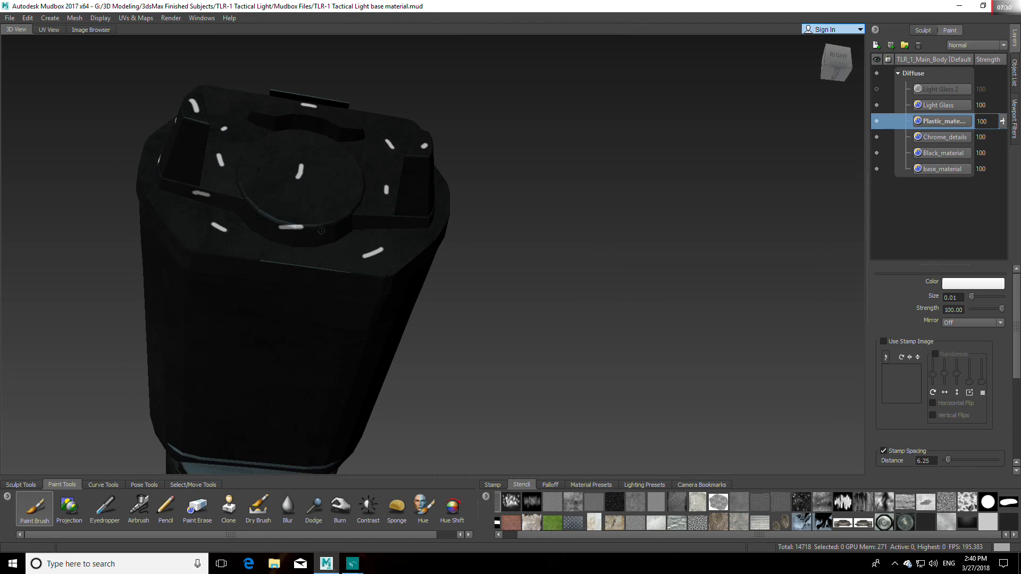
mouse_move(381, 219)
left_mouse_down()
mouse_move(393, 219)
mouse_move(389, 331)
mouse_move(409, 325)
mouse_move(440, 364)
mouse_move(468, 373)
left_mouse_up()
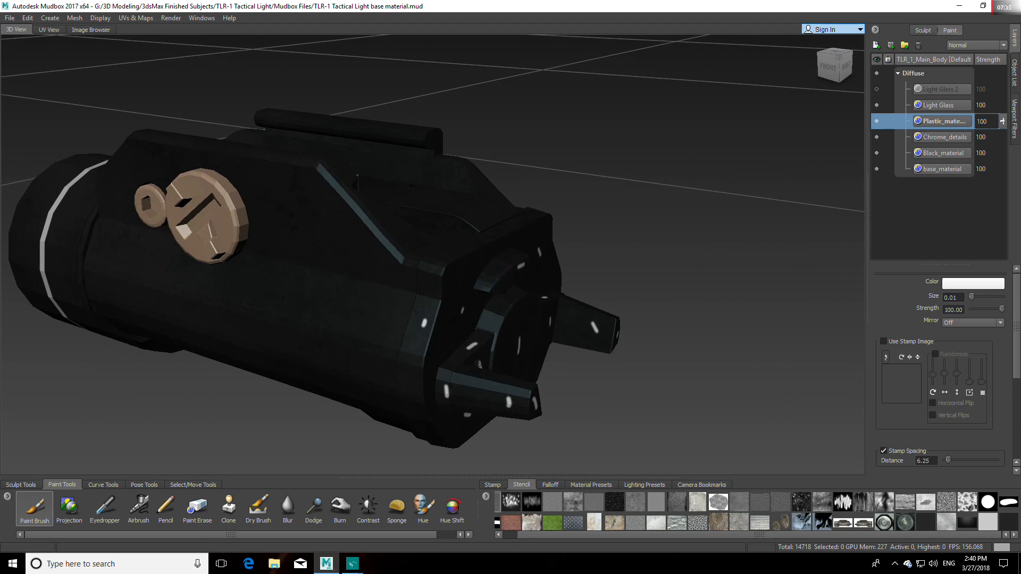
Step: Select the main body object, flatten it to UV space and view the layout from the front
left_click(192, 484)
left_click(56, 508)
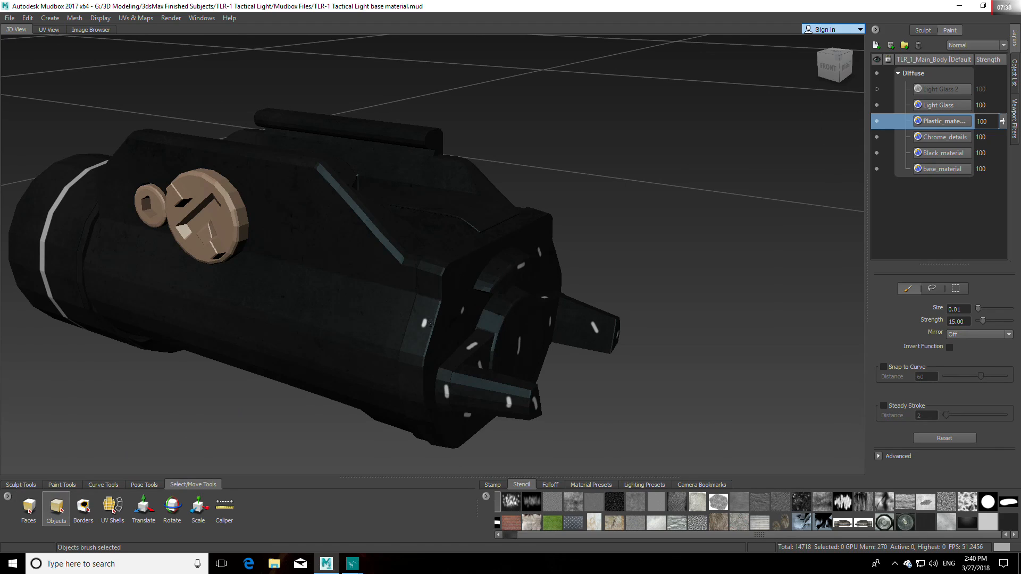
left_click(430, 323)
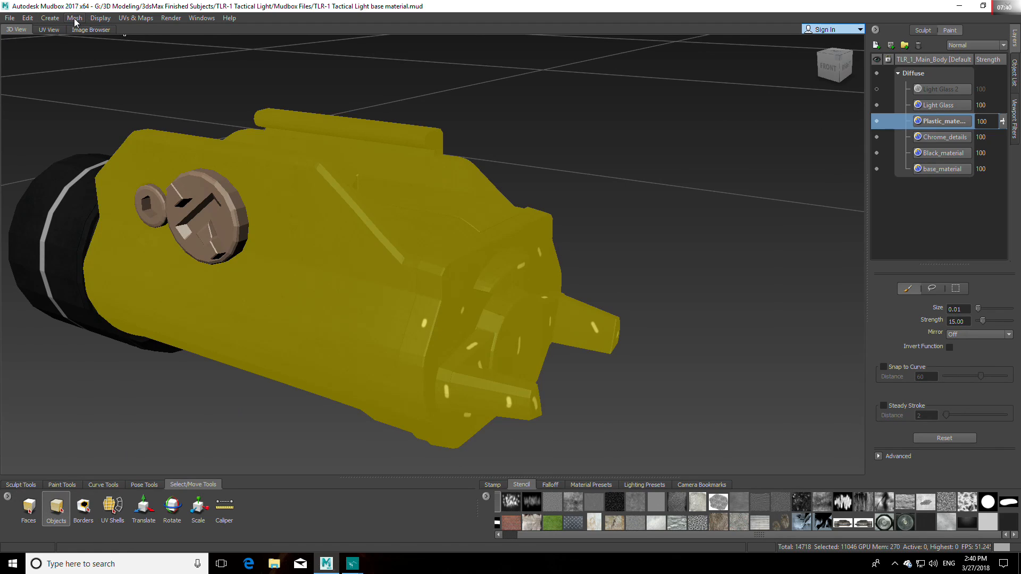
left_click(139, 20)
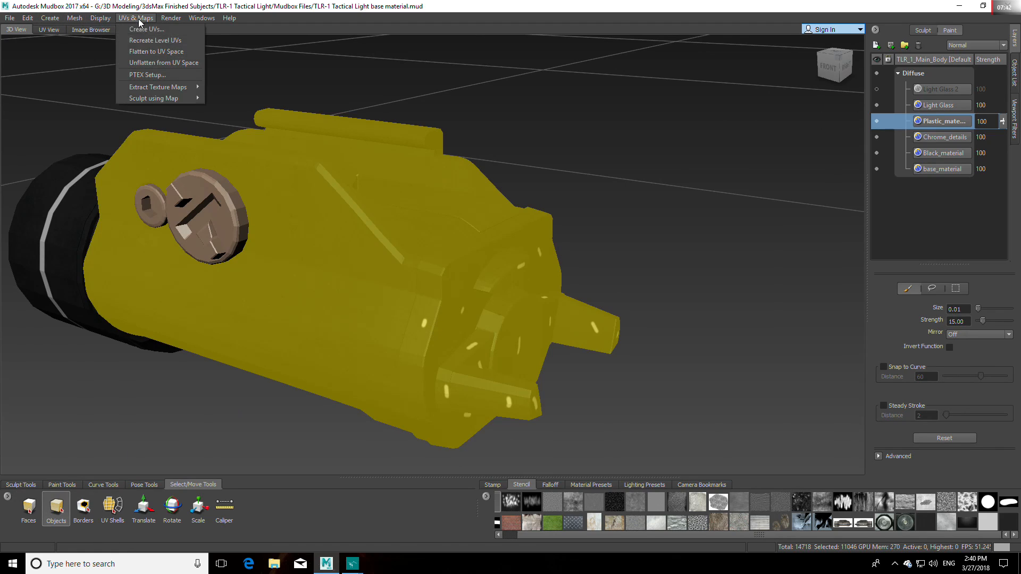
left_click(157, 52)
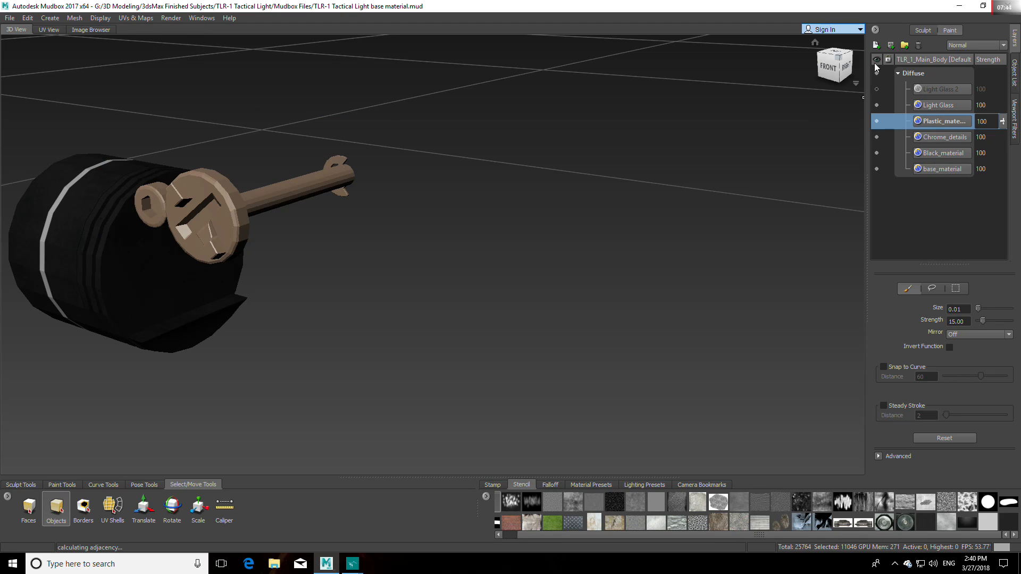
left_click(815, 43)
left_click(835, 71)
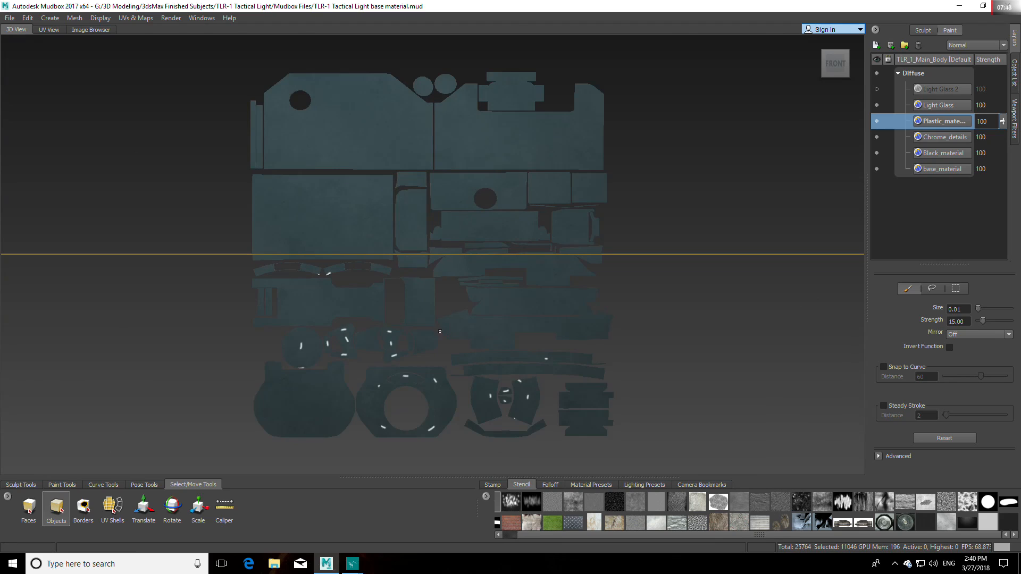
Step: Set up the Projection brush with the black plastic stencil over the white-marked islands of the flattened layout
middle_click_drag(440, 331, 478, 285, "alt")
scroll(362, 267, "up", 4)
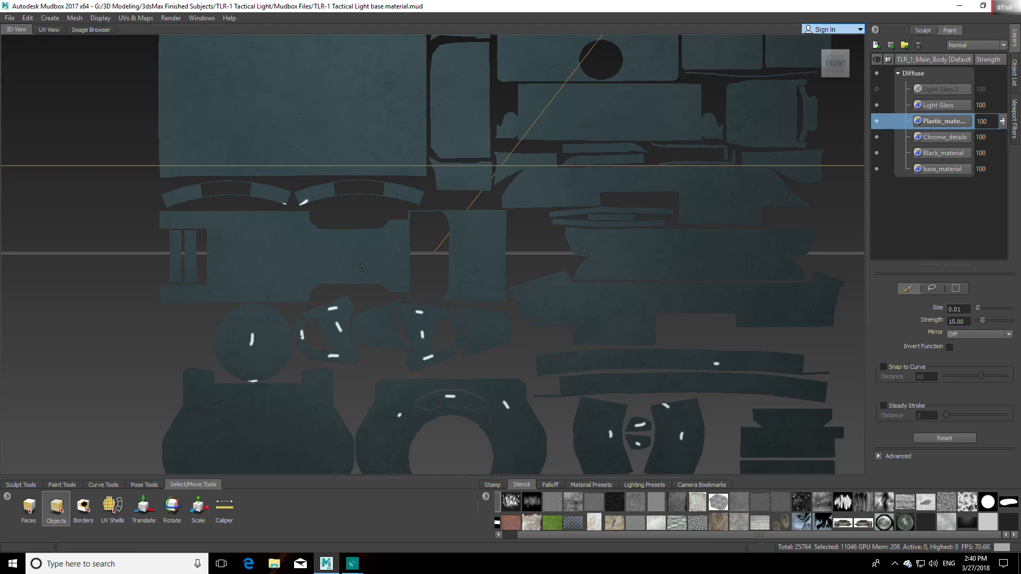
middle_click_drag(376, 266, 377, 220, "alt")
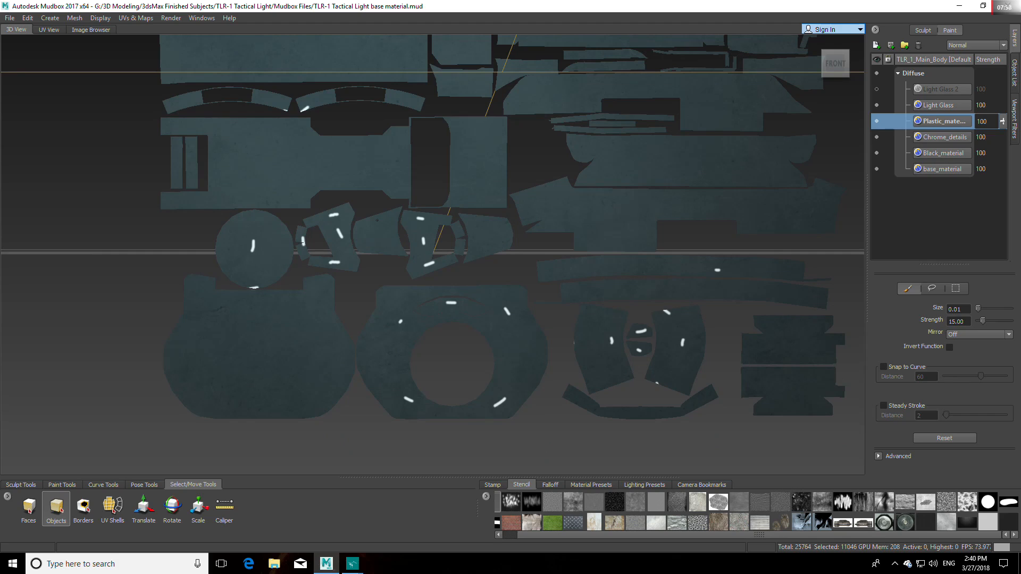
left_click(62, 485)
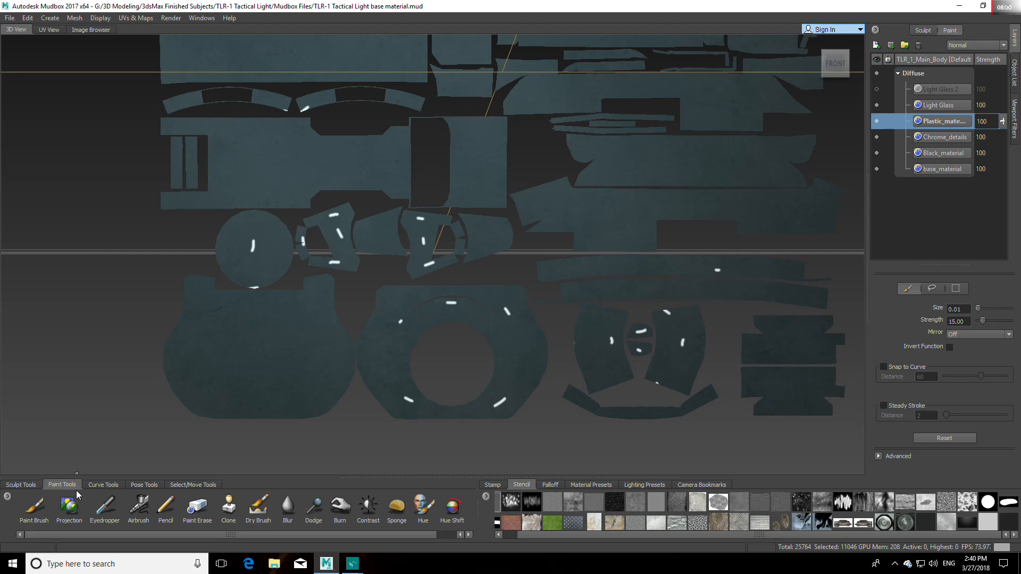
left_click(69, 508)
left_click(1008, 523)
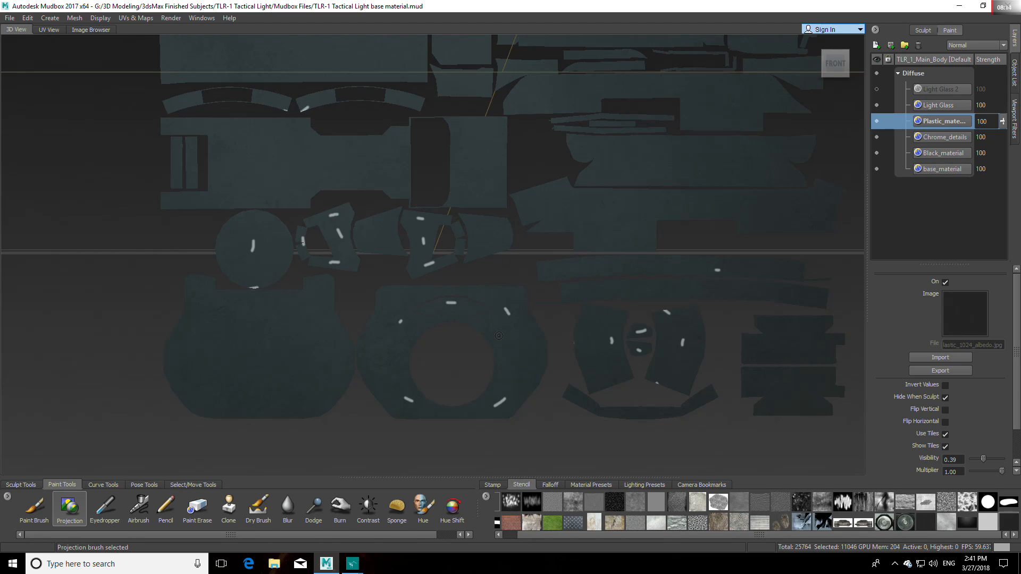
left_click_drag(487, 312, 415, 306)
mouse_move(511, 296)
left_mouse_down()
mouse_move(516, 311)
mouse_move(402, 319)
mouse_move(438, 315)
mouse_move(399, 394)
mouse_move(417, 385)
left_mouse_up()
key("q")
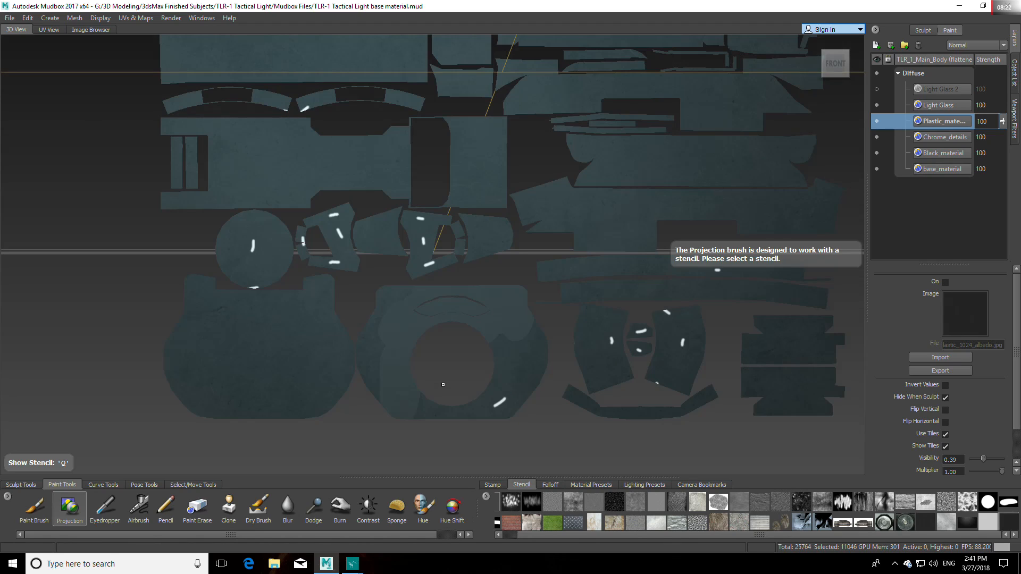
key("ctrl+z")
Step: Set the stencil visibility to 0.84 and project the black plastic over the curved recess and upper area of the ring-shaped island
key("q")
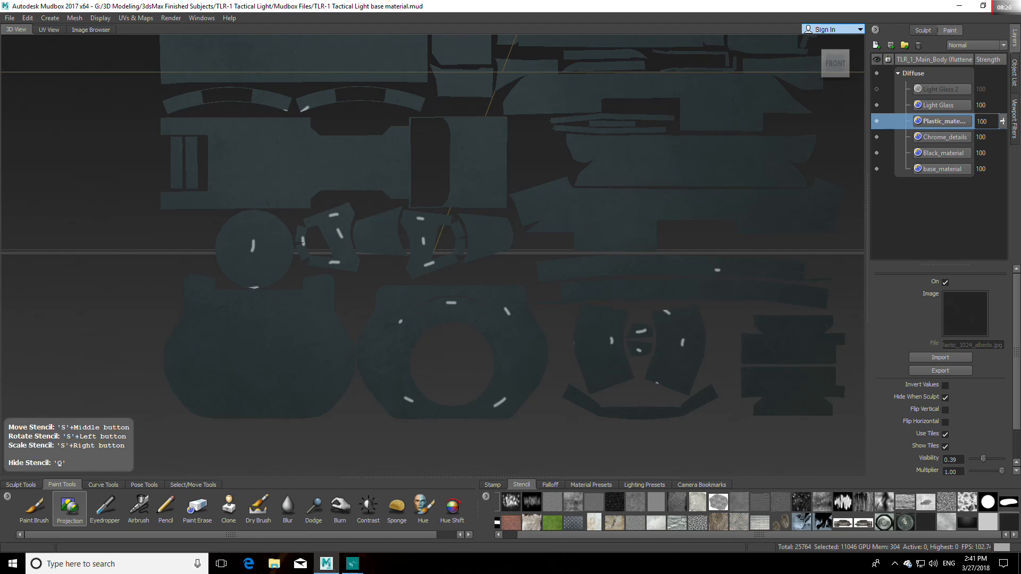
left_click_drag(984, 458, 997, 458)
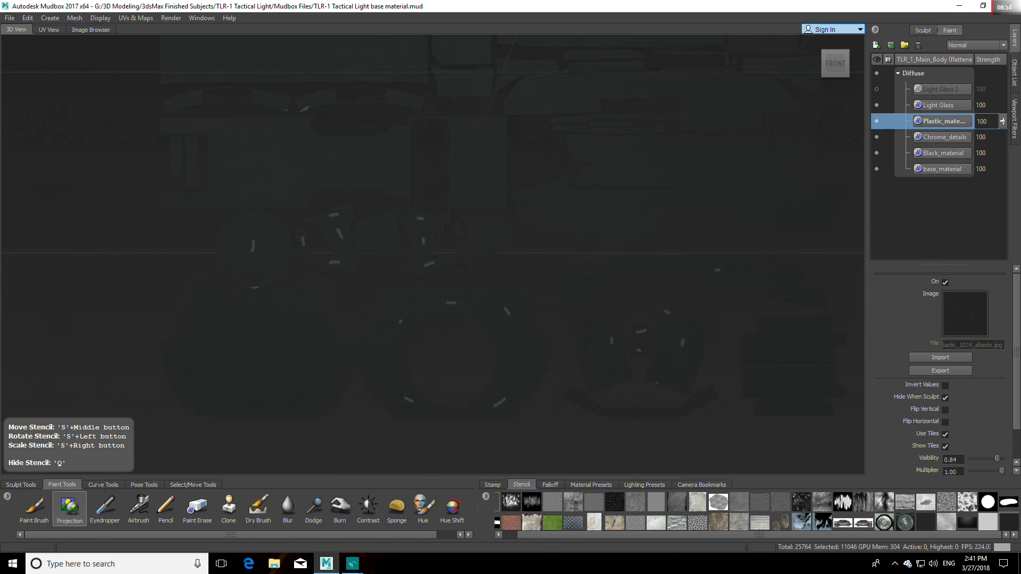
key("q")
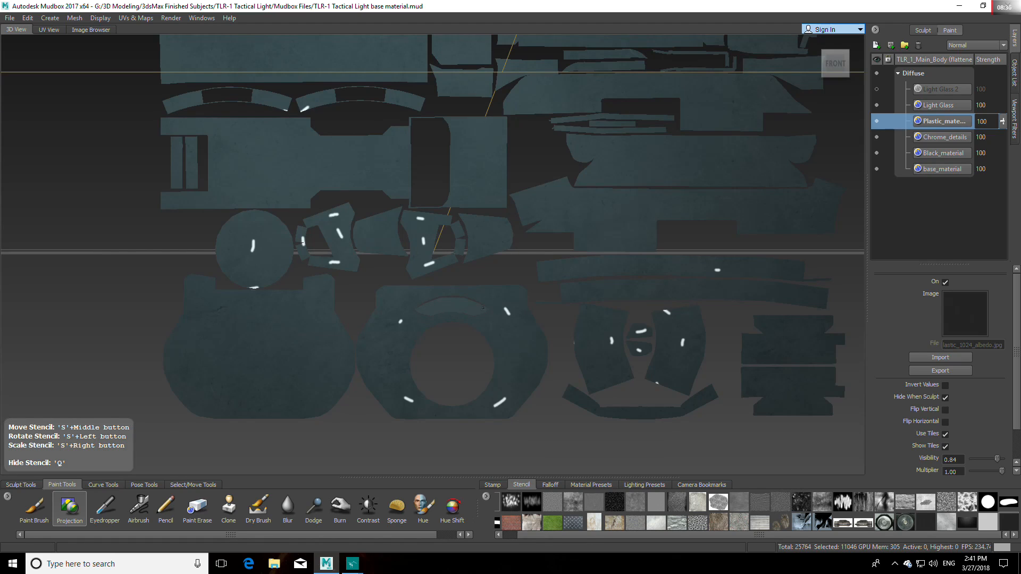
left_click_drag(483, 308, 495, 308)
key("q")
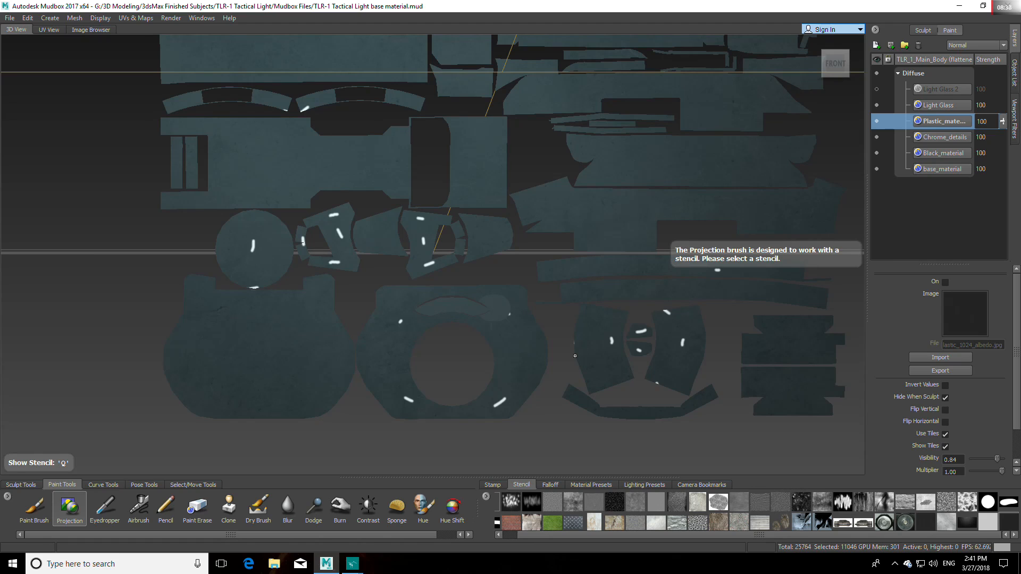
Step: Project the black plastic over the top and both sides of the ring-shaped rear face island
scroll(519, 343, "up", 10)
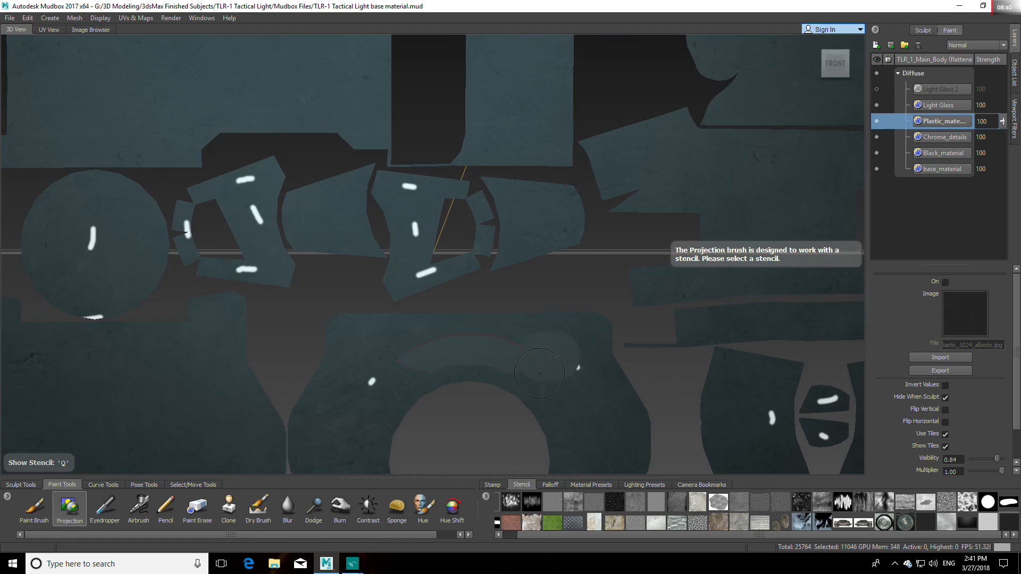
scroll(527, 306, "up", 1)
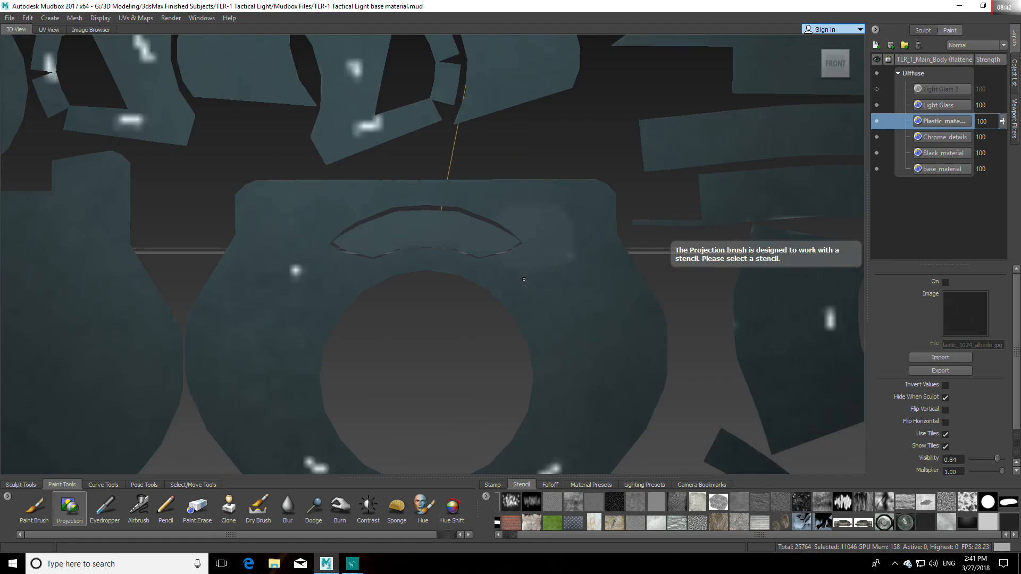
middle_click_drag(523, 290, 521, 303, "alt")
key("q")
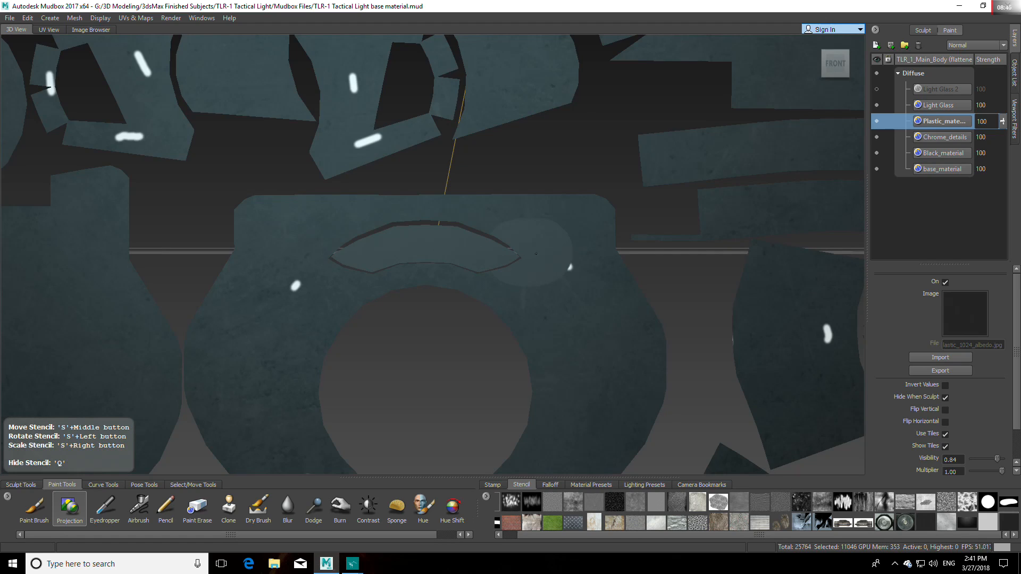
mouse_move(255, 276)
left_mouse_down()
mouse_move(306, 287)
mouse_move(393, 266)
left_mouse_up()
mouse_move(554, 247)
left_mouse_down()
mouse_move(462, 281)
mouse_move(587, 297)
mouse_move(583, 228)
mouse_move(648, 331)
mouse_move(633, 447)
mouse_move(596, 383)
mouse_move(608, 393)
left_mouse_up()
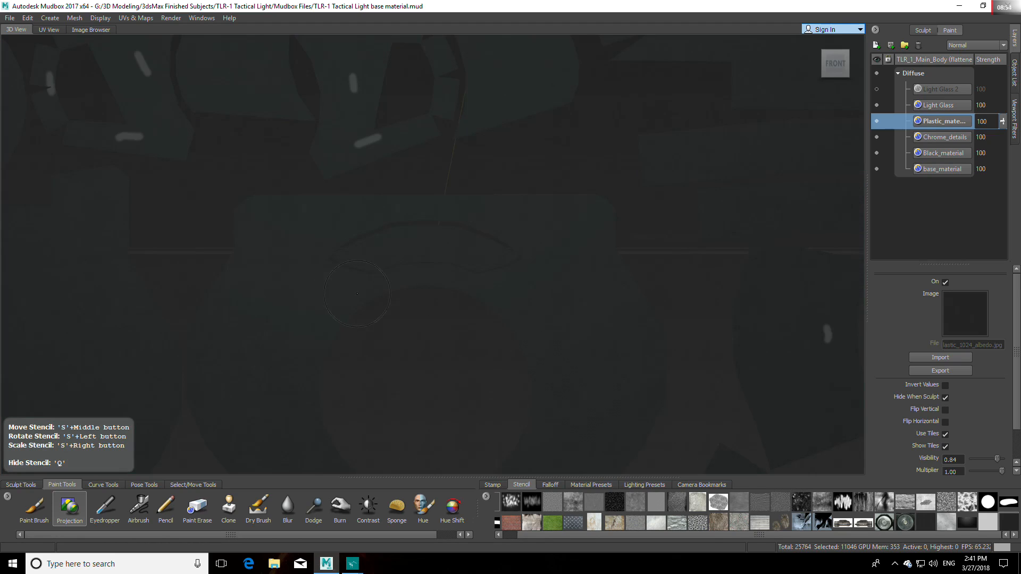
left_click_drag(302, 341, 291, 370)
mouse_move(328, 337)
left_mouse_down()
mouse_move(242, 378)
mouse_move(200, 361)
mouse_move(218, 438)
mouse_move(253, 442)
left_mouse_up()
Step: Cover the lower part of the ring-shaped rear face island with the black plastic, including its two white marks
middle_click_drag(253, 442, 252, 328, "alt")
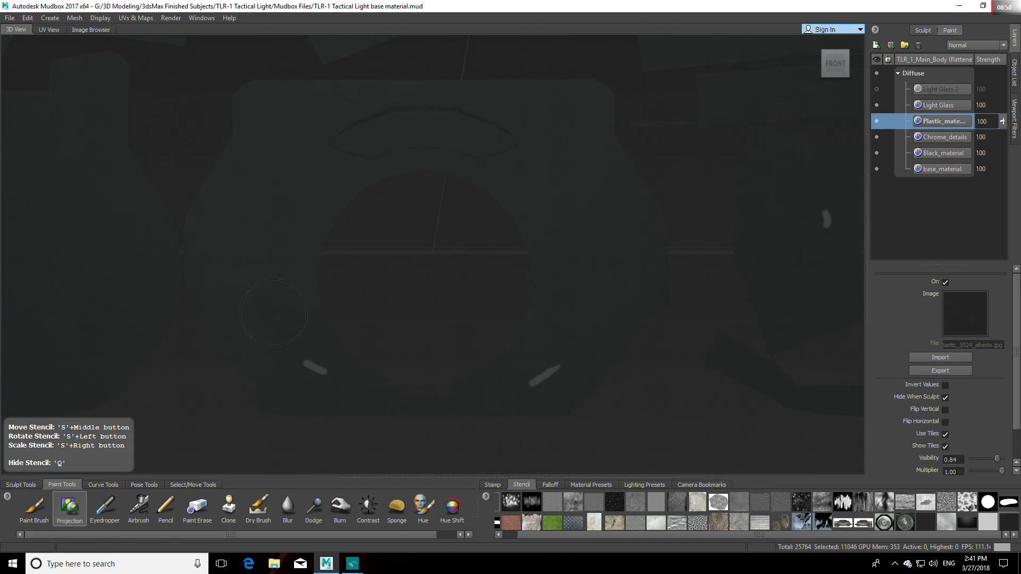
left_click_drag(318, 363, 308, 344)
mouse_move(239, 318)
left_mouse_down()
mouse_move(311, 383)
mouse_move(381, 386)
left_mouse_up()
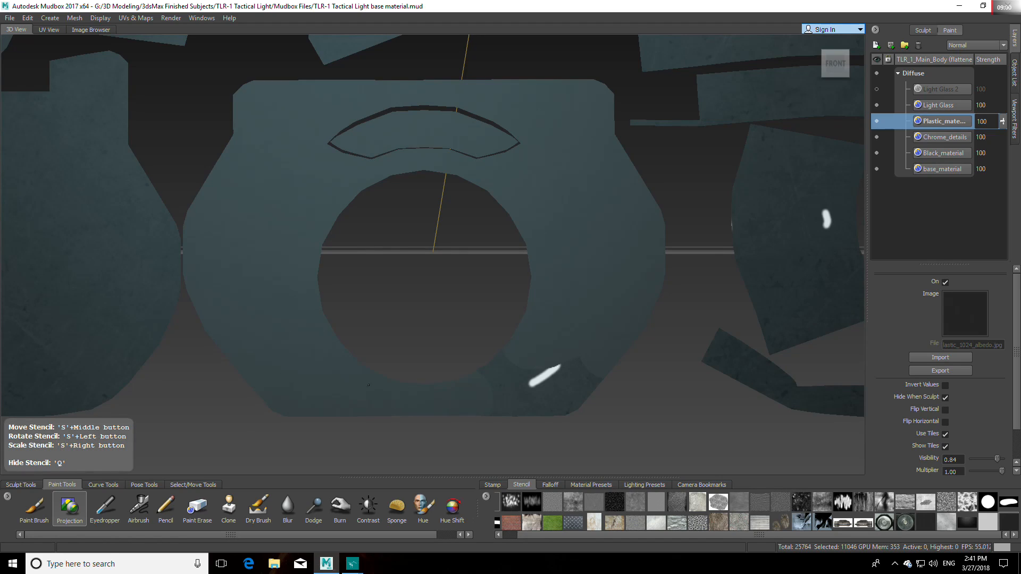
left_click_drag(453, 399, 537, 366)
left_click_drag(391, 419, 468, 419)
Step: Project the black plastic over the two curved marked islands beside the ring and the two small pieces between them
mouse_move(763, 379)
middle_mouse_down("alt")
mouse_move(648, 381)
mouse_move(425, 424)
middle_mouse_up("alt")
mouse_move(510, 228)
left_mouse_down()
mouse_move(435, 191)
mouse_move(423, 230)
mouse_move(428, 317)
mouse_move(459, 375)
mouse_move(526, 345)
mouse_move(494, 324)
mouse_move(455, 266)
mouse_move(515, 332)
mouse_move(553, 287)
mouse_move(564, 240)
mouse_move(593, 253)
mouse_move(637, 211)
mouse_move(596, 199)
left_mouse_up()
mouse_move(711, 197)
left_mouse_down()
mouse_move(671, 367)
mouse_move(608, 354)
mouse_move(624, 268)
mouse_move(659, 294)
left_mouse_up()
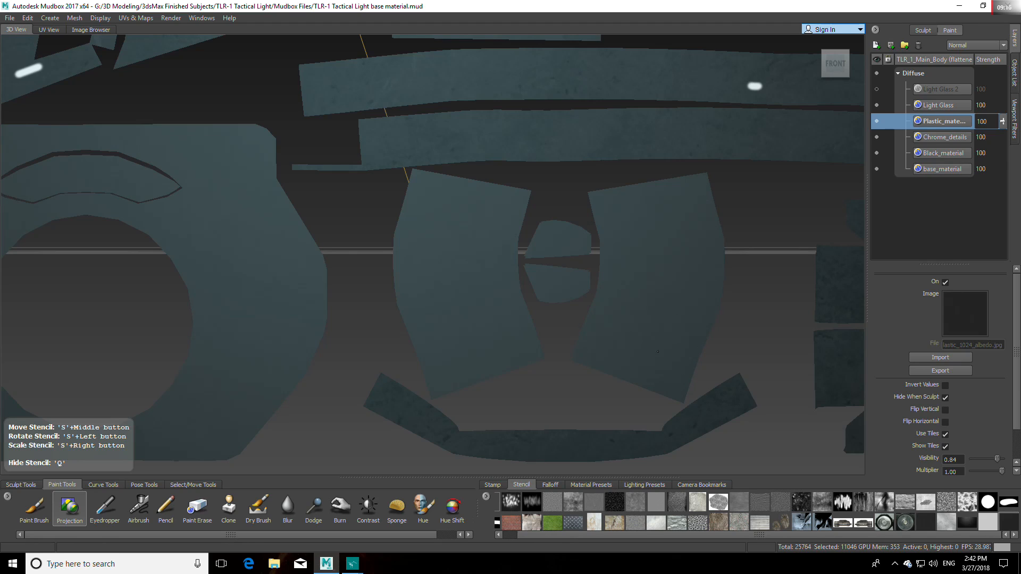
Step: Project the black plastic over the two long, slightly curved strip islands above the curved pieces
key("q")
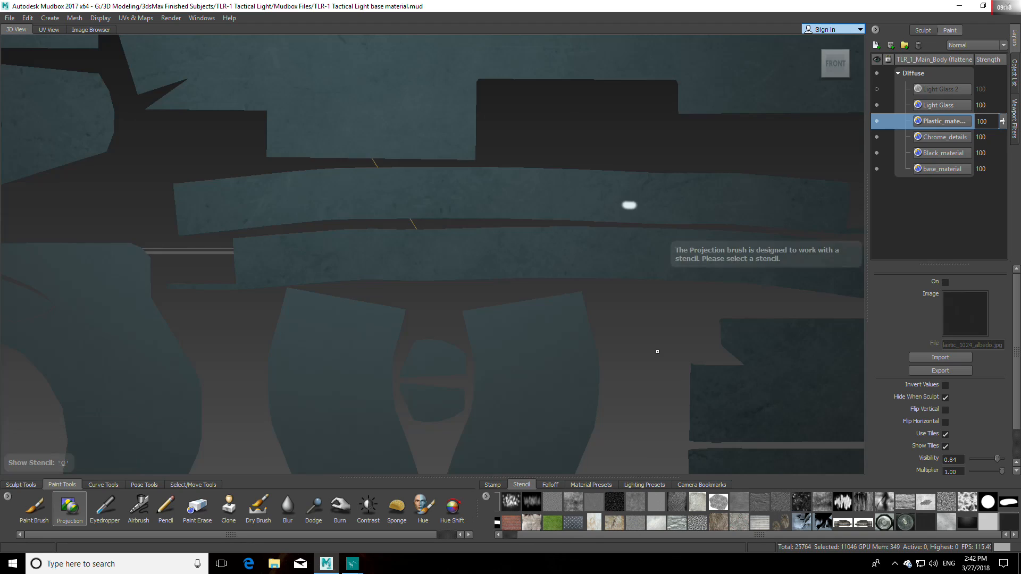
middle_click_drag(640, 349, 506, 358, "alt")
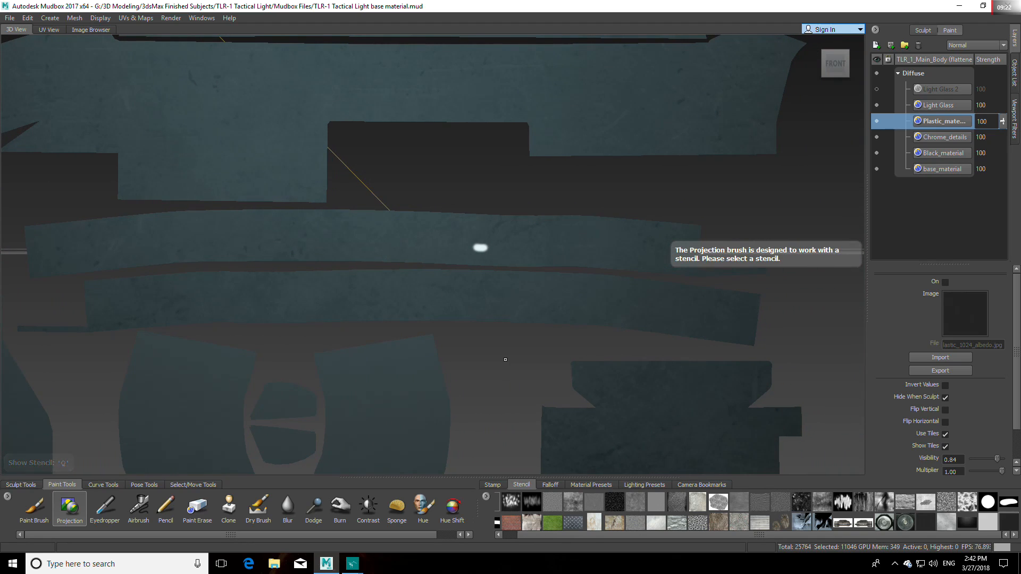
key("q")
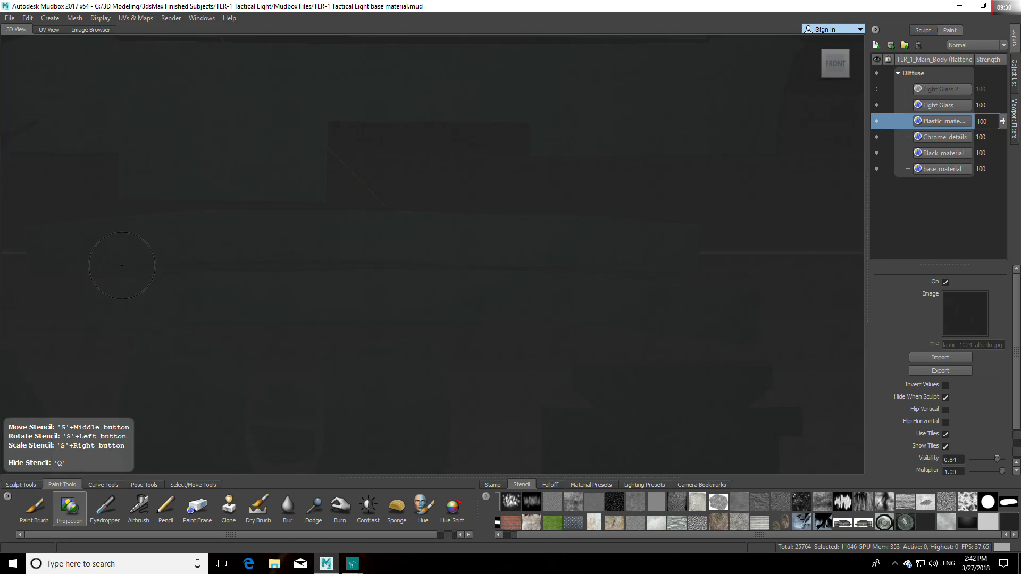
left_click_drag(138, 261, 343, 237)
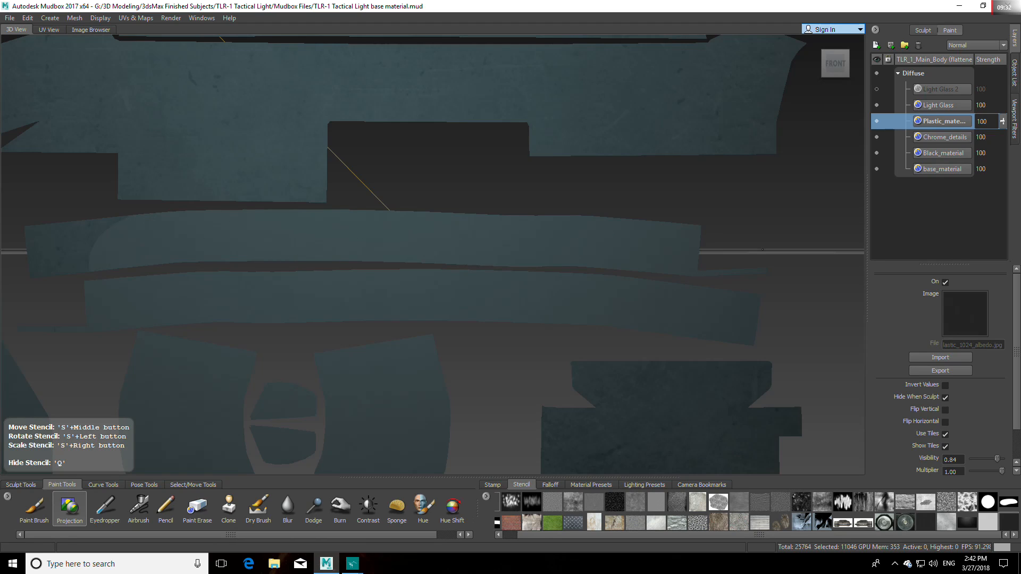
left_click_drag(718, 273, 514, 272)
left_click_drag(100, 240, 58, 245)
left_click_drag(132, 256, 144, 267)
key("q")
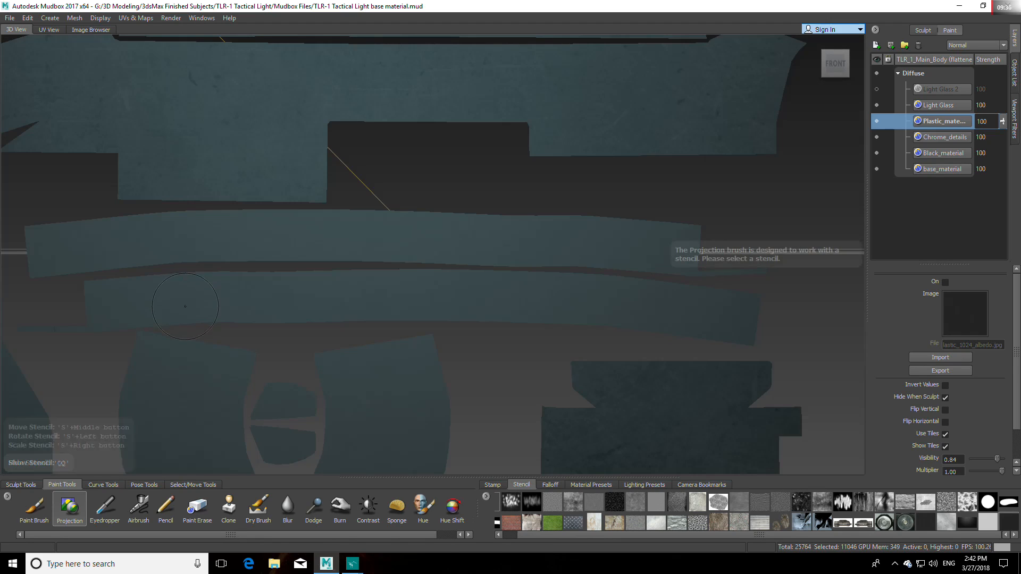
Step: Project the black plastic over the marked bracket-shaped island above the ring and its small attached segments
mouse_move(226, 325)
middle_mouse_down("alt")
mouse_move(270, 248)
mouse_move(272, 213)
mouse_move(524, 274)
middle_mouse_up("alt")
mouse_move(169, 53)
middle_mouse_down("alt")
mouse_move(406, 118)
mouse_move(519, 255)
middle_mouse_up("alt")
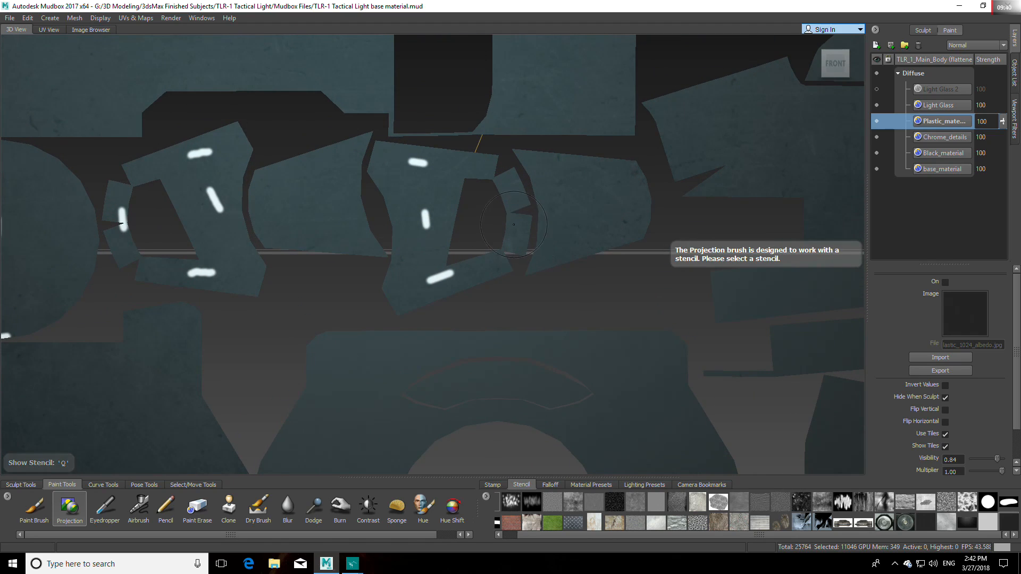
key("q")
left_click_drag(478, 176, 368, 165)
mouse_move(517, 199)
left_mouse_down()
mouse_move(514, 230)
mouse_move(398, 295)
left_mouse_up()
left_click_drag(424, 228, 438, 203)
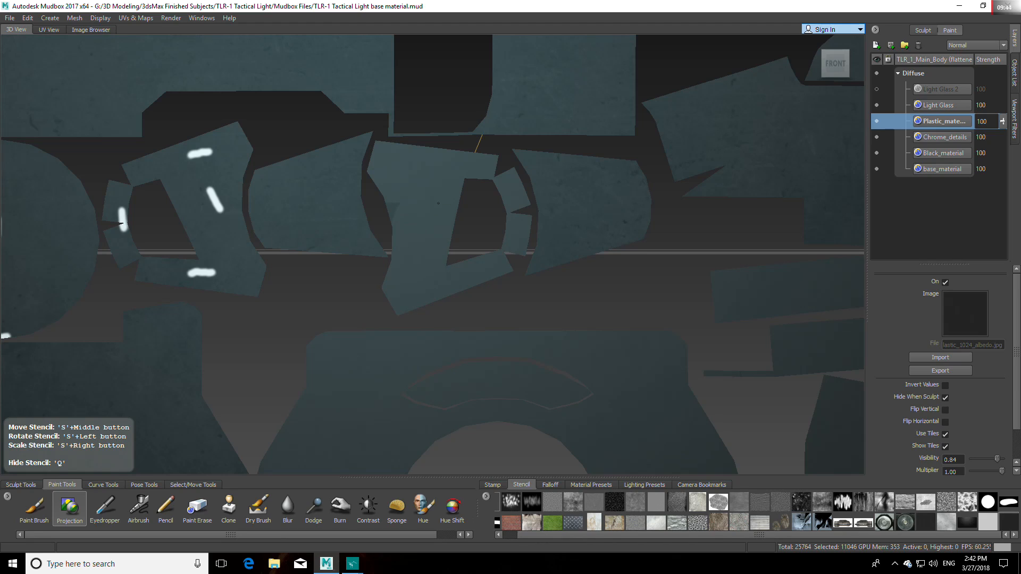
Step: Cover the two tapered islands on either side of the finished bracket-shaped island with the black plastic
left_click_drag(492, 221, 600, 170)
mouse_move(522, 166)
left_mouse_down()
mouse_move(601, 199)
mouse_move(550, 234)
mouse_move(527, 237)
mouse_move(386, 193)
left_mouse_up()
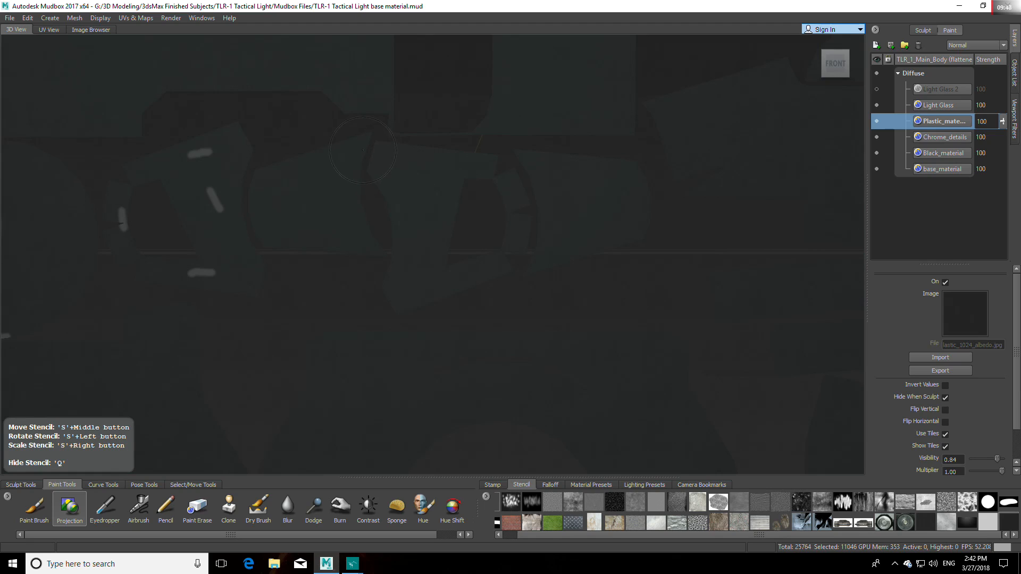
left_click_drag(353, 151, 356, 150)
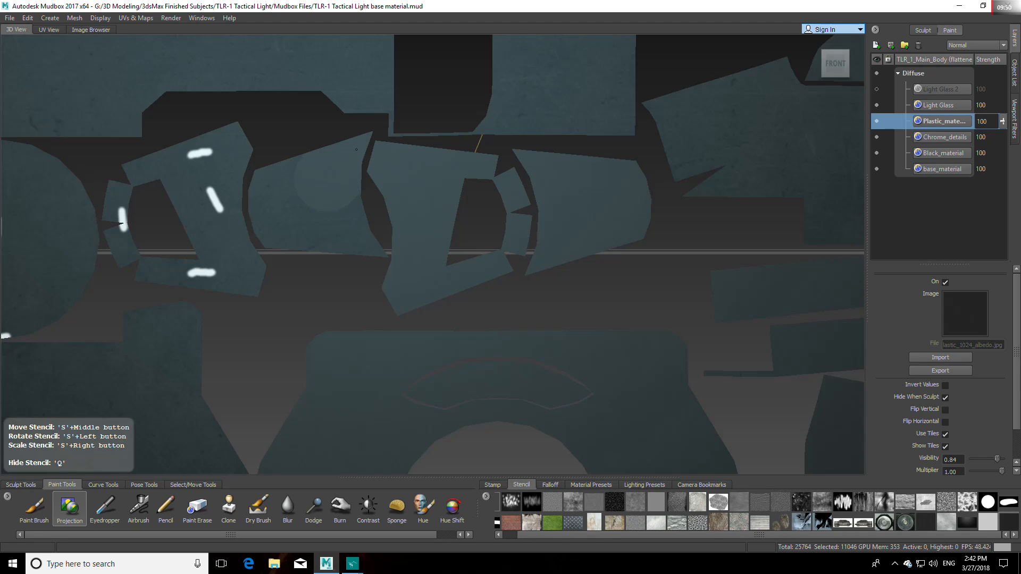
mouse_move(253, 202)
left_mouse_down()
mouse_move(366, 236)
mouse_move(256, 241)
mouse_move(140, 267)
left_mouse_up()
Step: Project the black plastic over the second marked bracket-shaped island and the round cap's circular island
left_click_drag(265, 271, 223, 141)
left_click_drag(158, 158, 199, 209)
left_click_drag(134, 187, 119, 234)
middle_click_drag(21, 228, 306, 228, "alt")
mouse_move(291, 224)
left_mouse_down()
mouse_move(261, 240)
mouse_move(294, 307)
left_mouse_up()
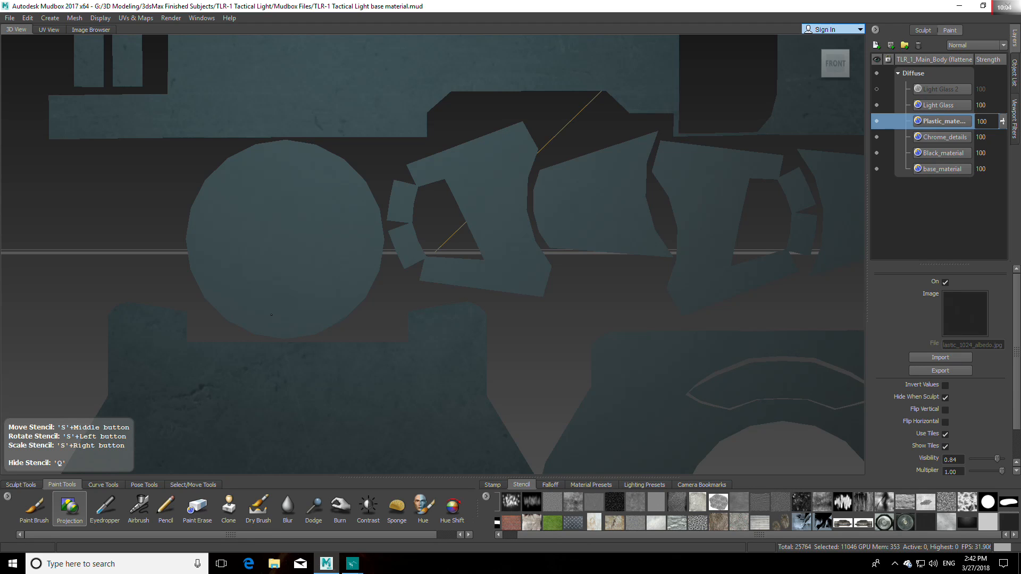
Step: Project the black plastic over the marked arched strip island on the left, just below the large rectangular island
left_click_drag(284, 211, 314, 212)
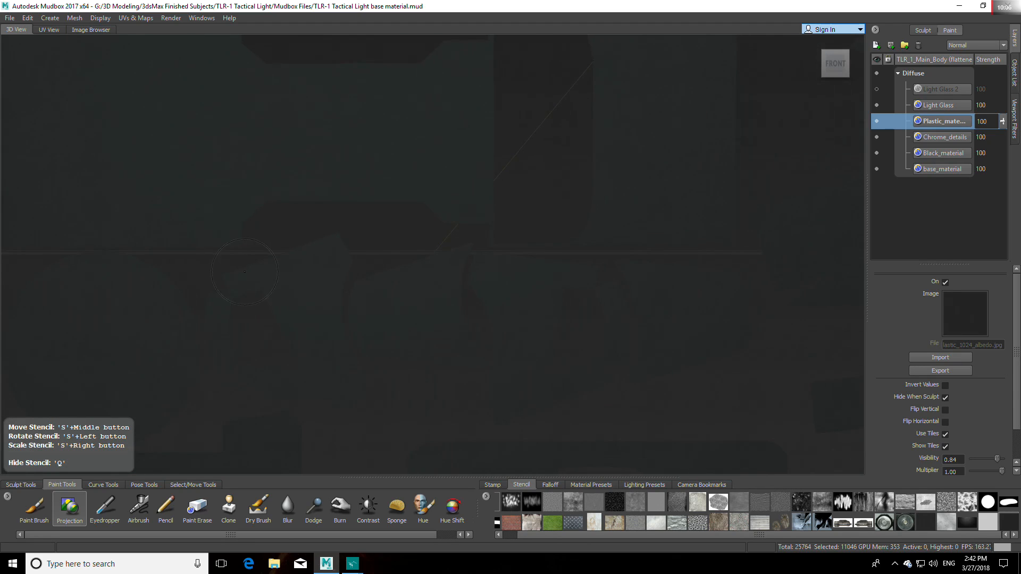
key("q")
middle_click_drag(472, 304, 271, 141, "alt")
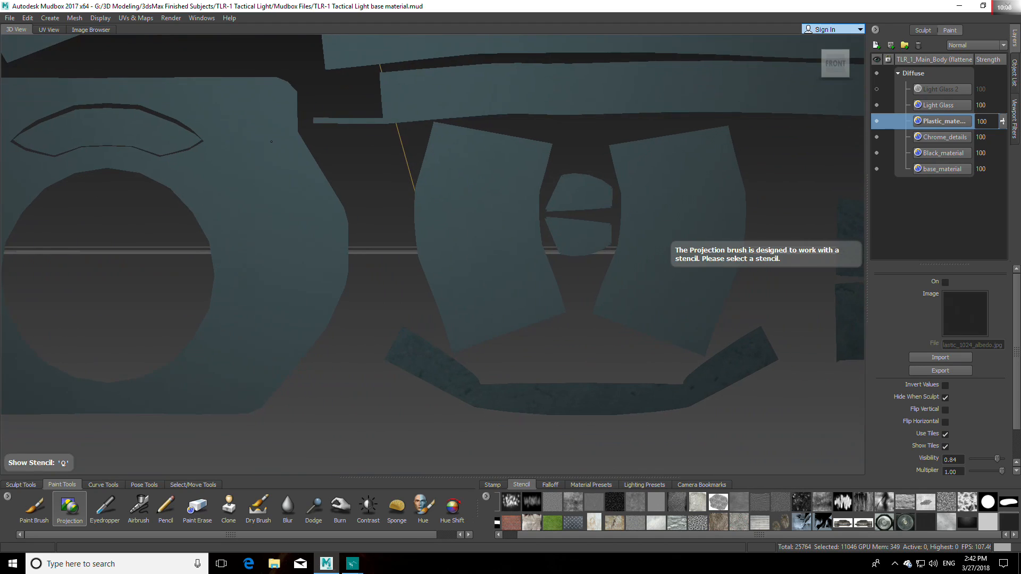
scroll(446, 186, "down", 10)
middle_click_drag(477, 208, 481, 342, "alt")
middle_click_drag(246, 171, 380, 248, "alt")
right_click_drag(381, 247, 263, 247, "alt")
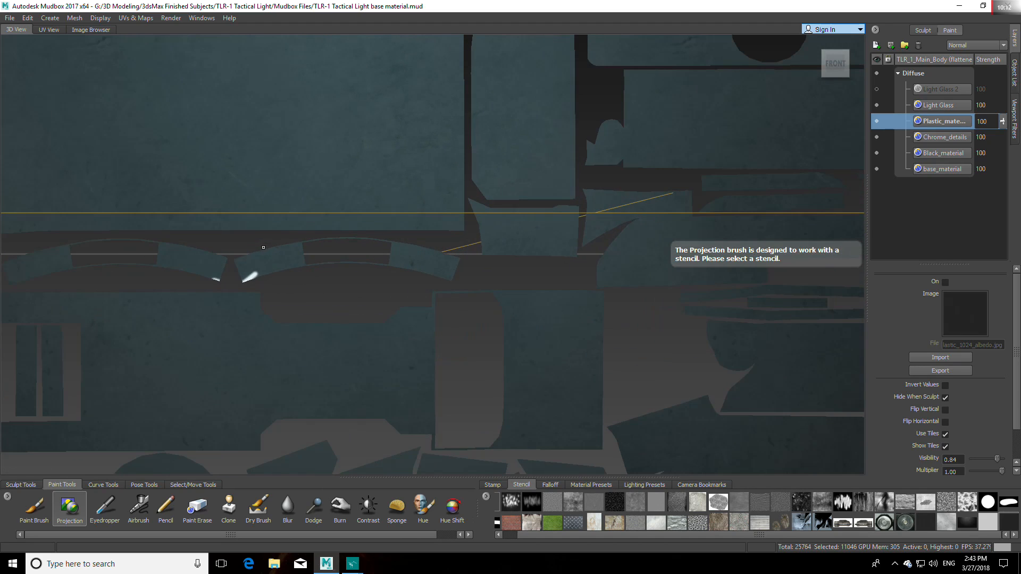
middle_click_drag(270, 254, 517, 254, "alt")
right_click_drag(516, 254, 319, 254, "alt")
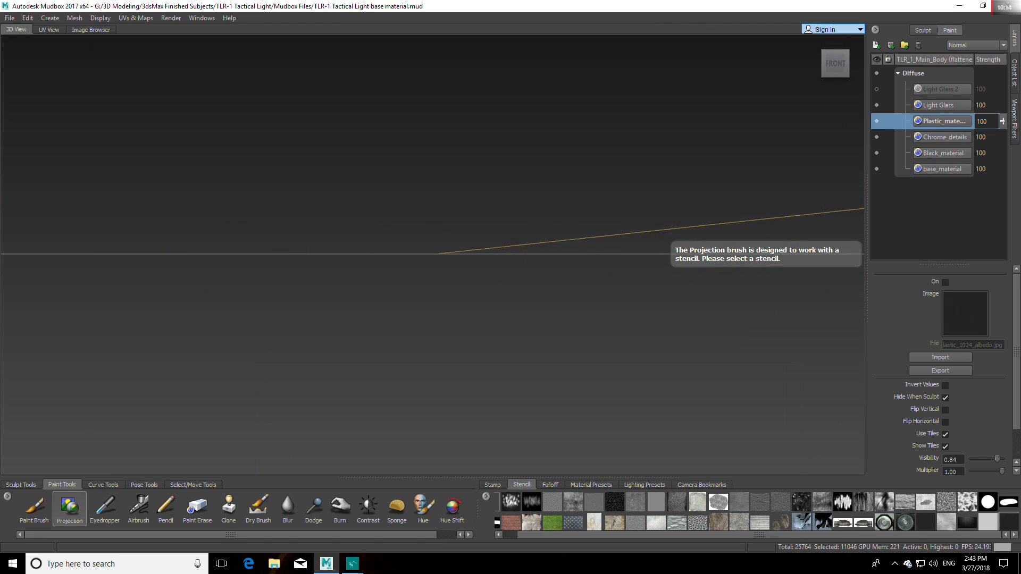
scroll(429, 271, "down", 1)
key("q")
left_click_drag(476, 277, 451, 263)
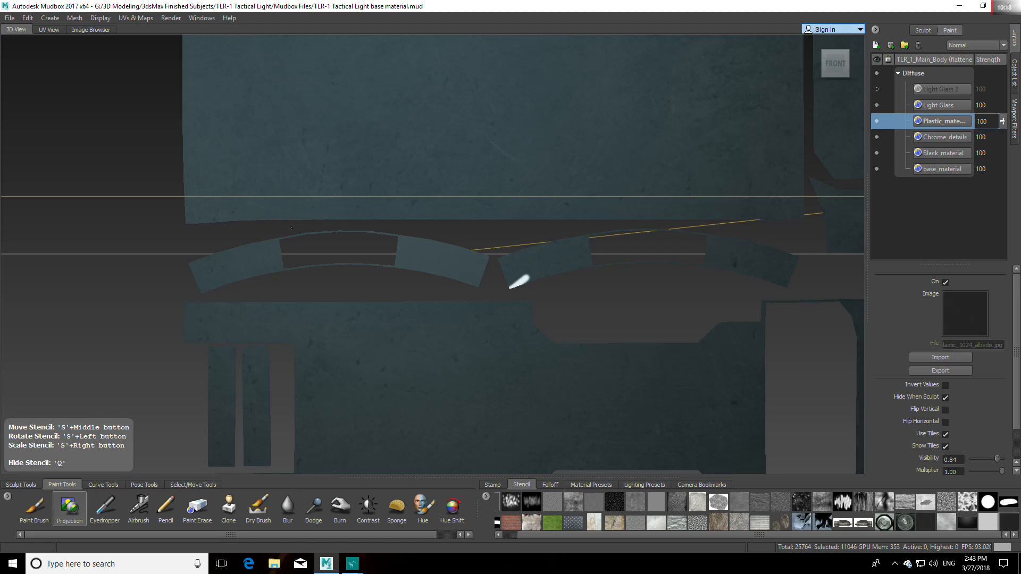
Step: Cover the second marked arched strip island with the black plastic and hide the stencil
mouse_move(512, 286)
left_mouse_down()
mouse_move(538, 257)
mouse_move(606, 245)
mouse_move(747, 261)
mouse_move(713, 257)
left_mouse_up()
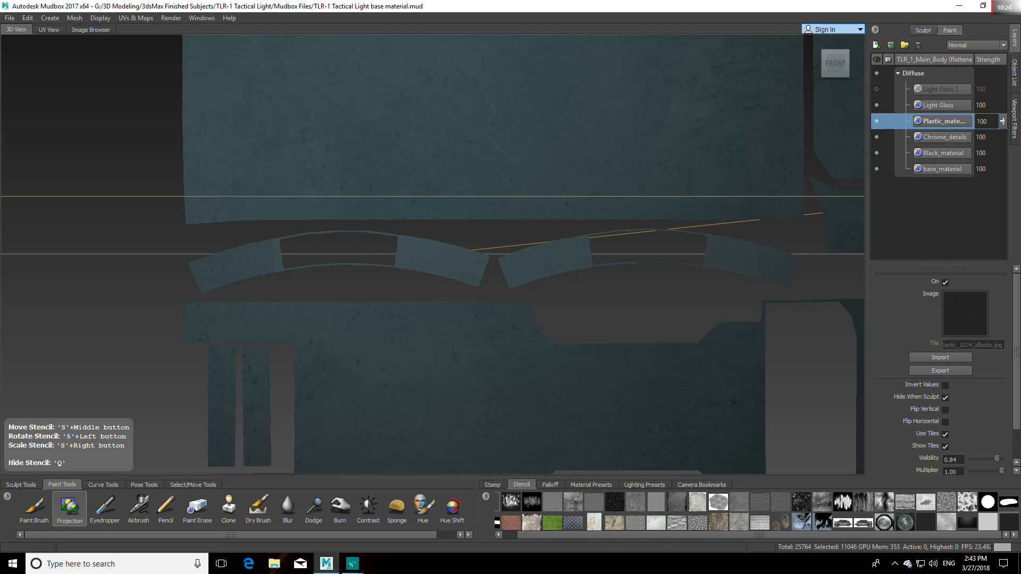
left_click_drag(550, 259, 524, 265)
left_click_drag(419, 278, 406, 268)
left_click_drag(498, 266, 498, 267)
key("q")
middle_click_drag(574, 278, 373, 280, "alt")
scroll(373, 279, "down", 5)
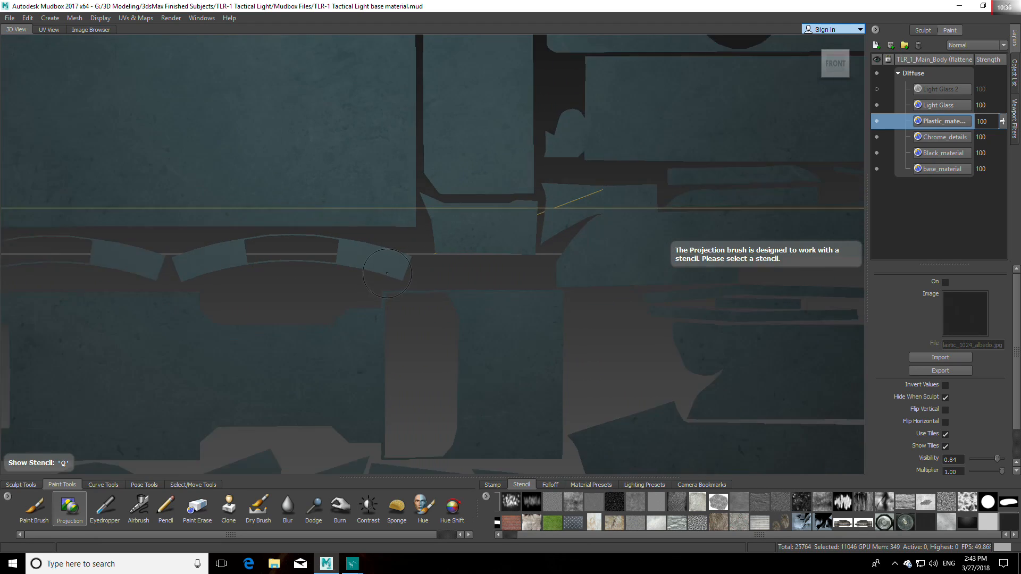
Step: Unflatten the main body from UV space and clear its selection with the Objects tool
left_click(135, 18)
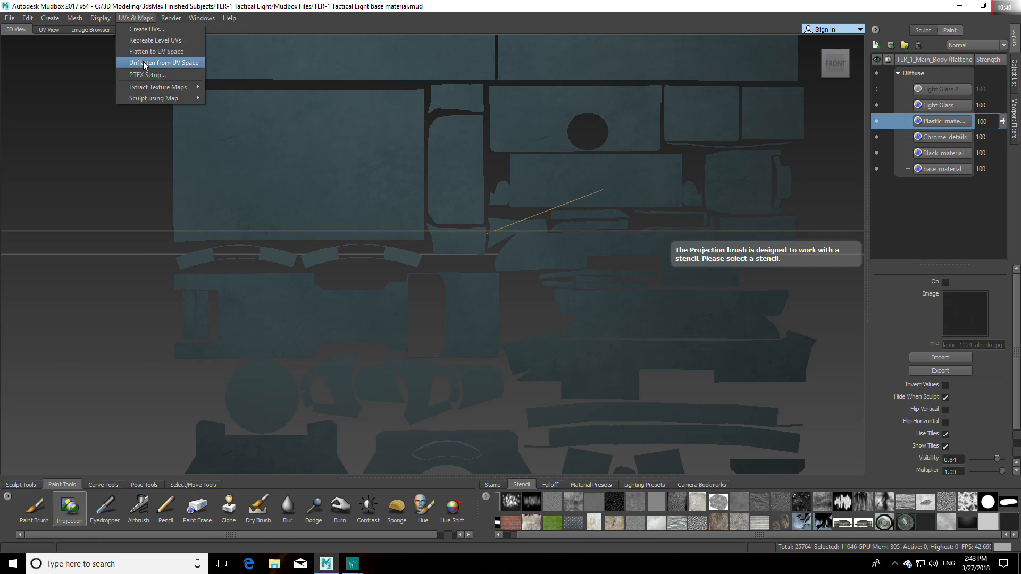
left_click(152, 62)
left_click(814, 47)
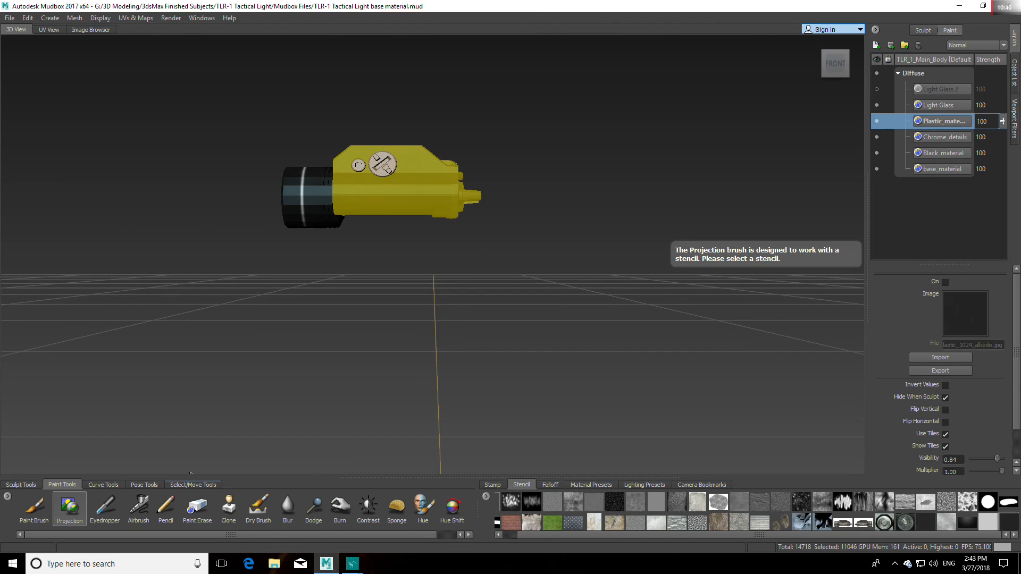
left_click(179, 484)
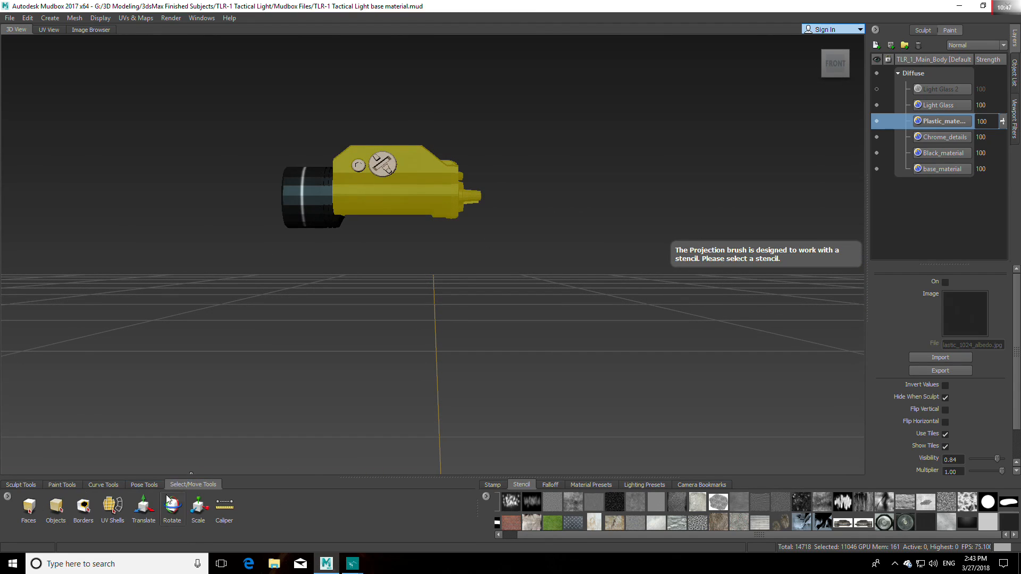
left_click(57, 506)
left_click(142, 412)
Step: Examine the black plastic finish on the rear end of the light, including the switch levers
middle_click_drag(520, 235, 482, 292, "alt")
scroll(482, 292, "up", 1)
scroll(482, 292, "up", 5)
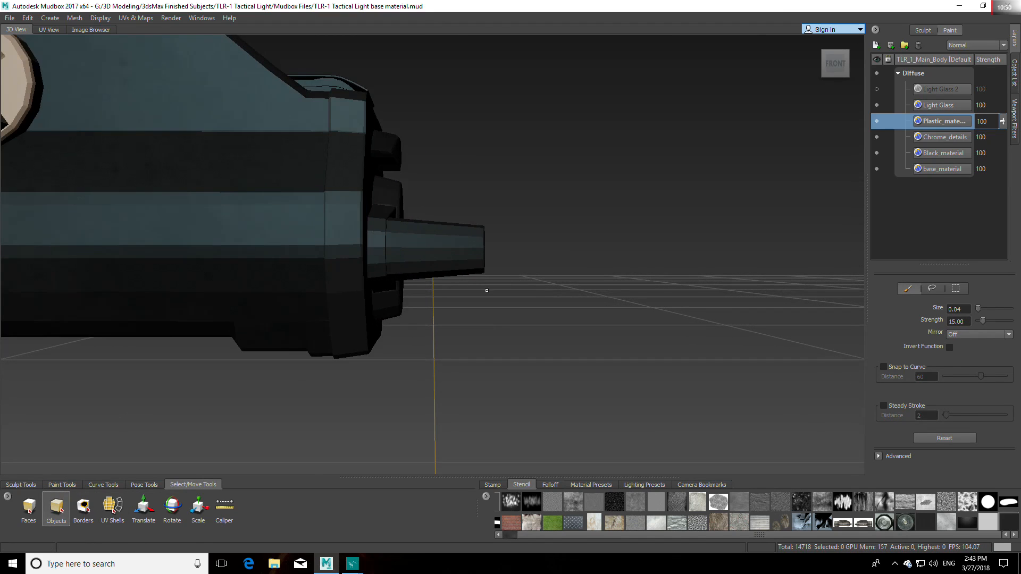
left_click_drag(485, 290, 378, 335, "alt")
left_click_drag(440, 333, 693, 307, "alt")
left_click_drag(606, 339, 318, 324, "alt")
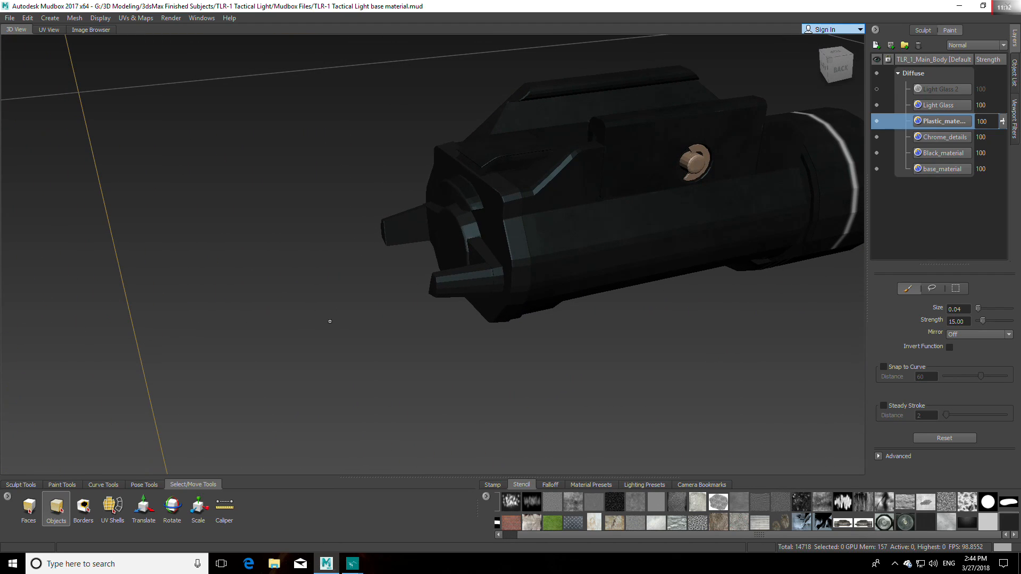
scroll(317, 324, "up", 8)
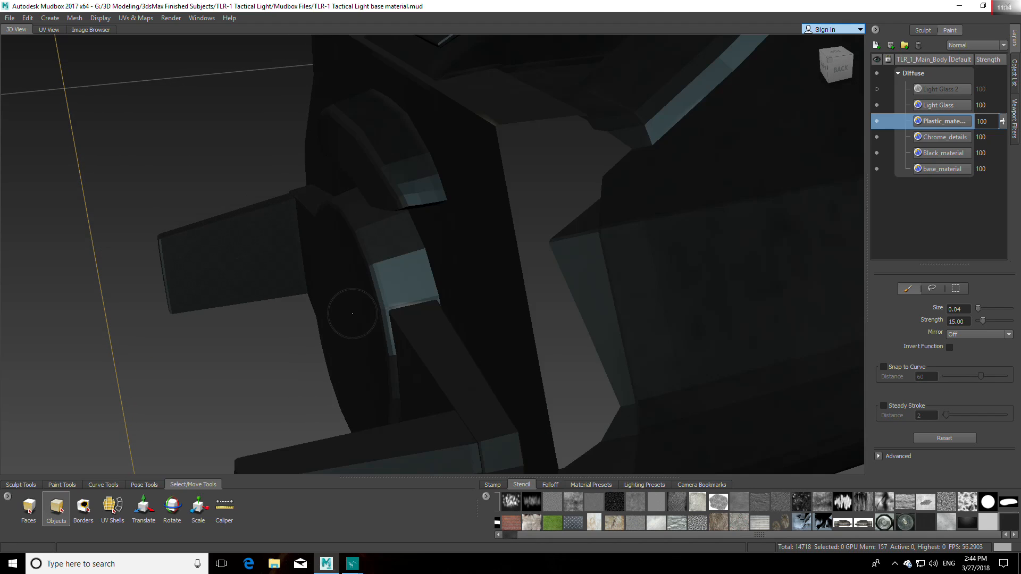
middle_click_drag(341, 332, 364, 322, "alt")
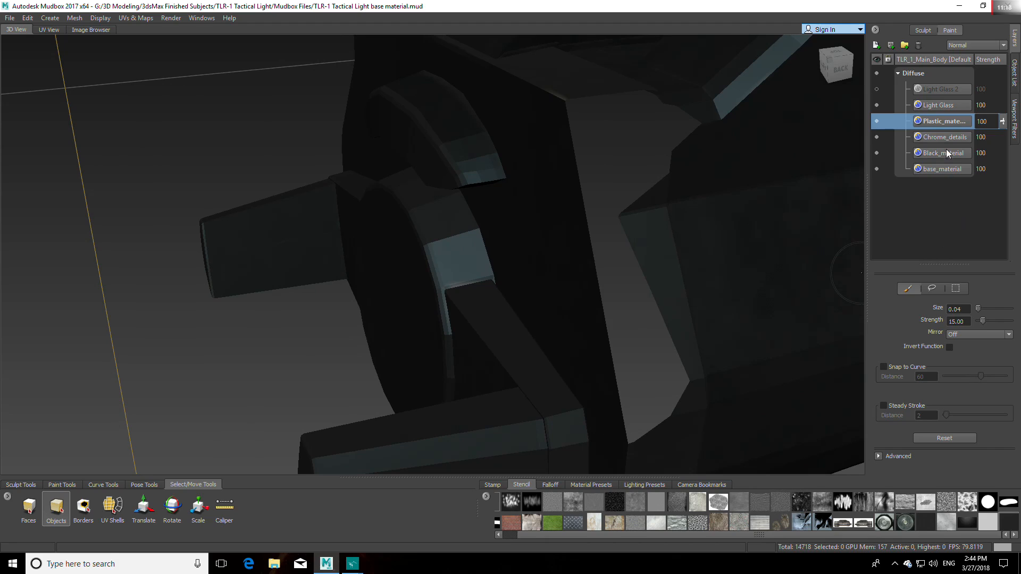
Step: Reorder the paint layers so that Plastic_material sits directly below Chrome_details
left_click_drag(944, 120, 953, 83)
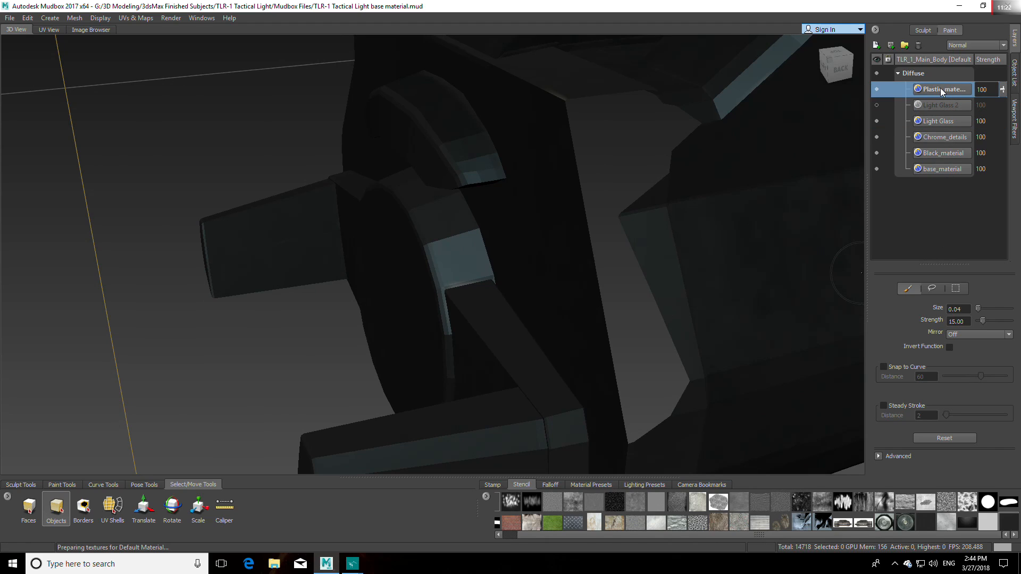
left_click_drag(941, 88, 941, 132)
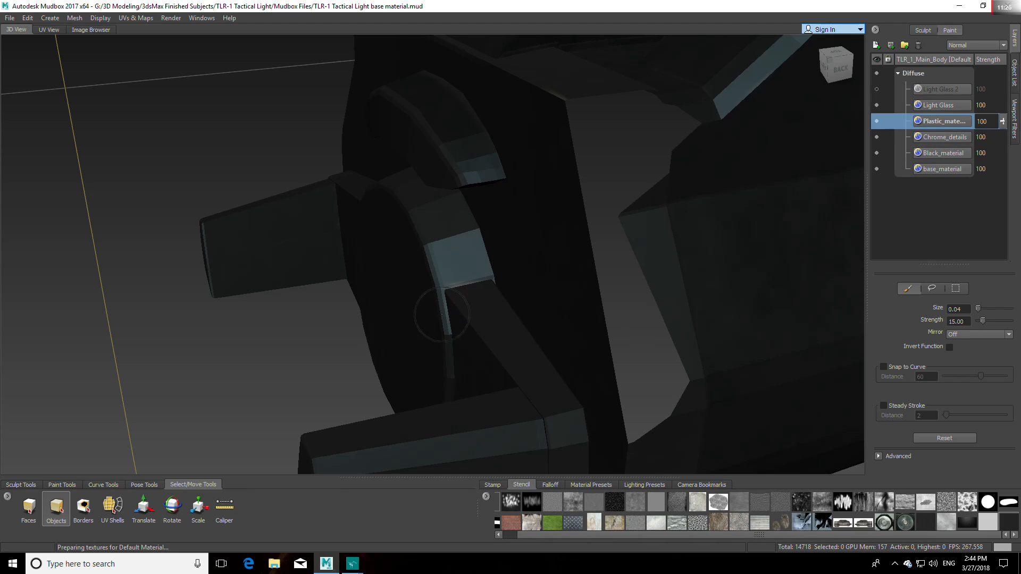
left_click_drag(933, 121, 934, 142)
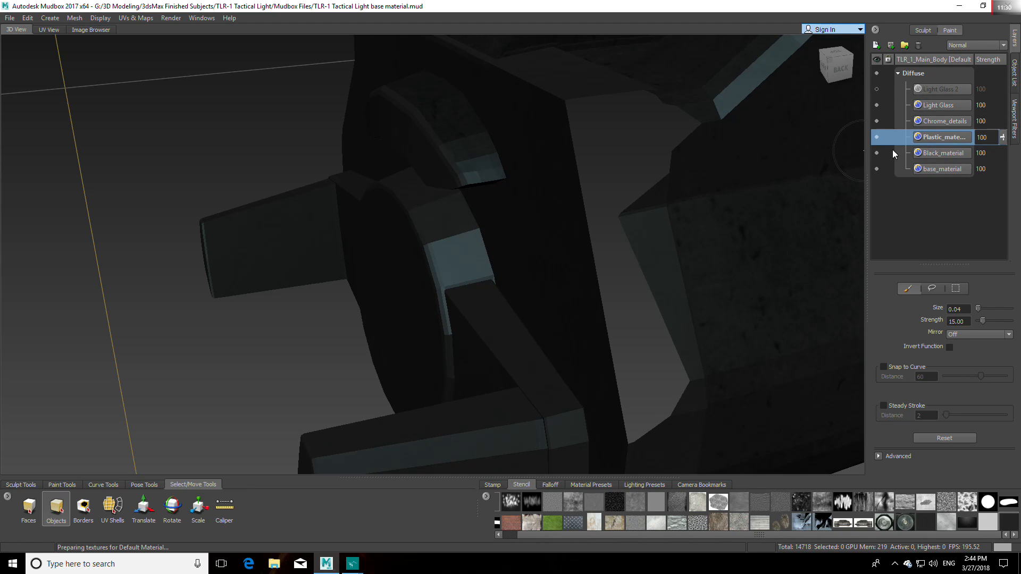
Step: Check the textured light from several angles and distances after the layer reordering
left_click_drag(767, 268, 936, 276, "alt")
right_click_drag(856, 306, 615, 328, "alt")
mouse_move(615, 328)
left_mouse_down("alt")
mouse_move(649, 318)
mouse_move(654, 303)
mouse_move(626, 360)
mouse_move(516, 232)
mouse_move(564, 276)
mouse_move(642, 294)
mouse_move(517, 354)
mouse_move(433, 308)
mouse_move(426, 215)
mouse_move(427, 291)
mouse_move(453, 290)
mouse_move(483, 308)
mouse_move(487, 295)
mouse_move(413, 283)
mouse_move(478, 290)
mouse_move(439, 303)
mouse_move(448, 314)
mouse_move(645, 318)
mouse_move(629, 315)
left_mouse_up("alt")
scroll(427, 290, "up", 4)
scroll(431, 288, "up", 4)
scroll(423, 281, "down", 4)
scroll(442, 306, "up", 4)
scroll(471, 316, "down", 5)
middle_click_drag(630, 315, 680, 333, "alt")
Step: Load 2.jpg from the Metal gradient seamless textures folder inside Metal and Wood as a stencil
left_click(352, 564)
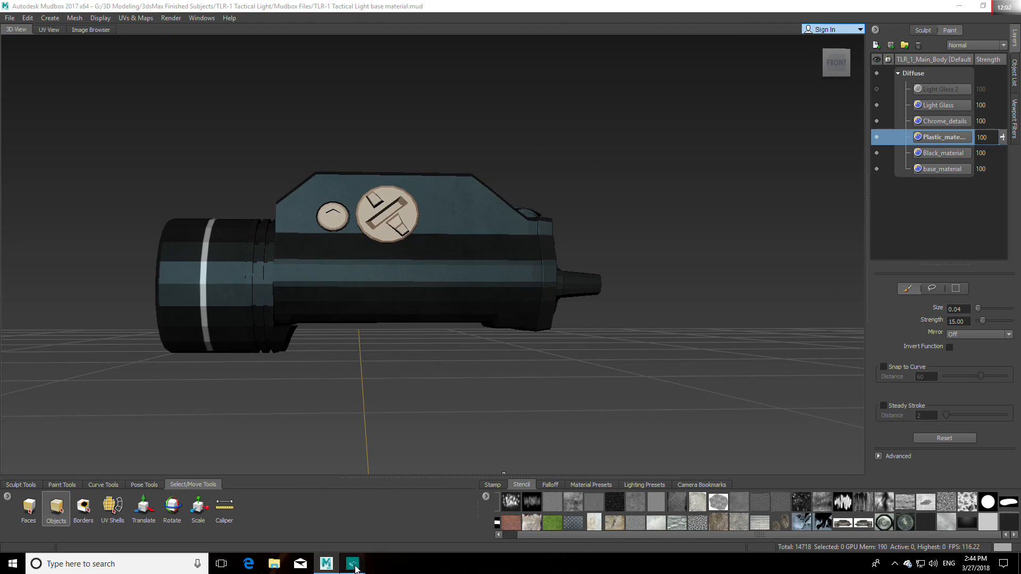
mouse_move(397, 489)
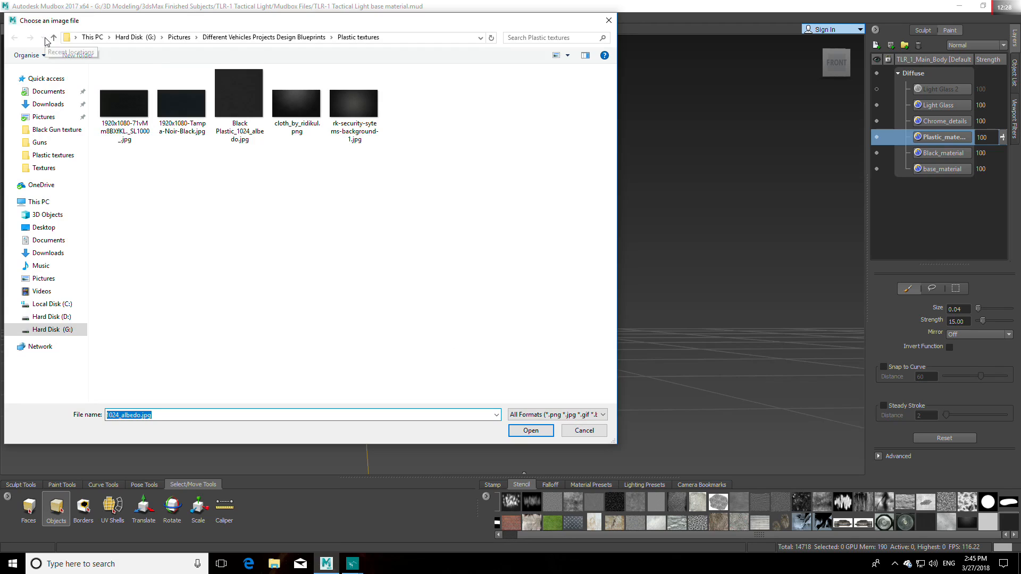
left_click(53, 37)
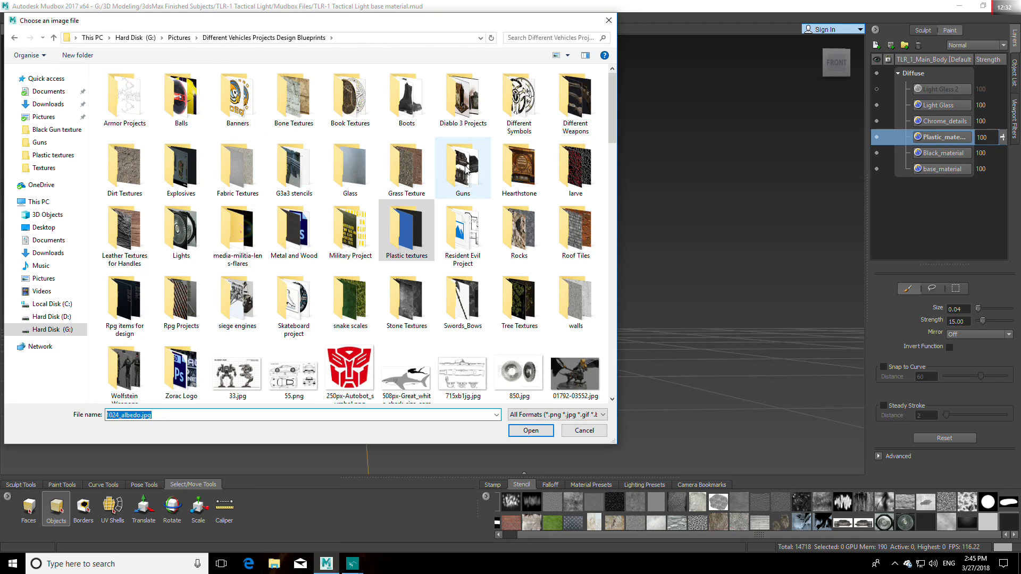
left_click(303, 229)
double_click(304, 229)
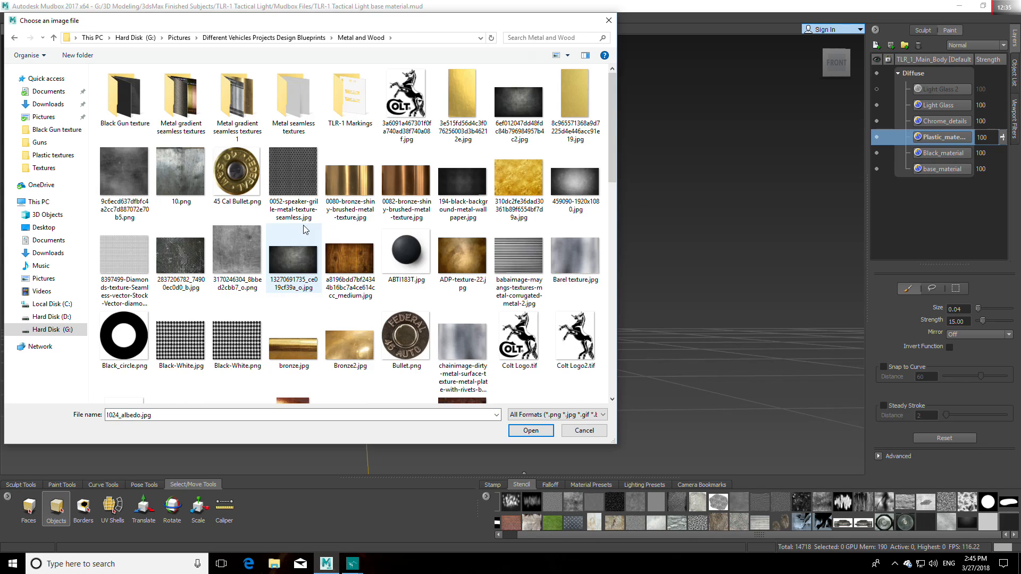
left_click(185, 97)
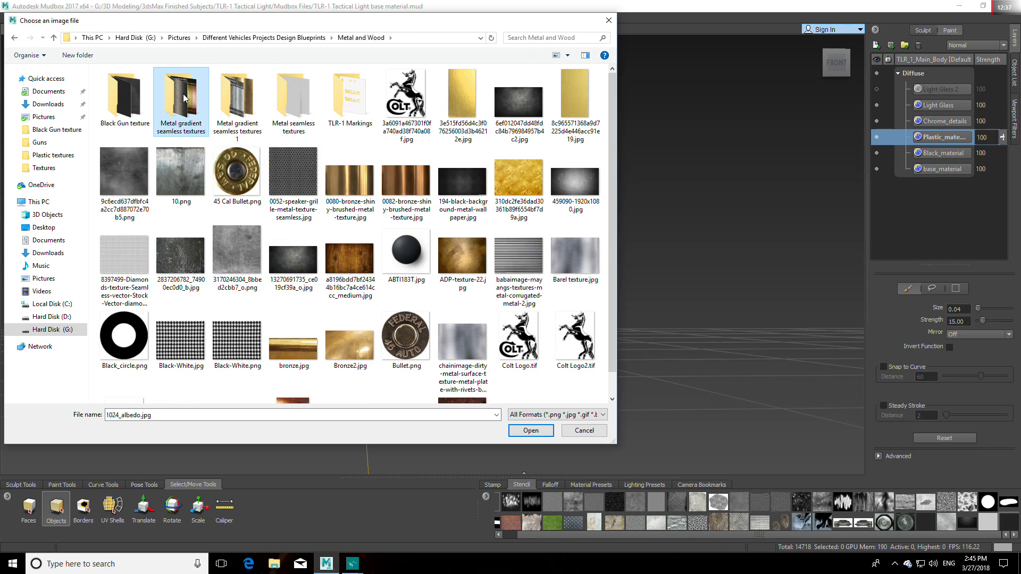
double_click(200, 123)
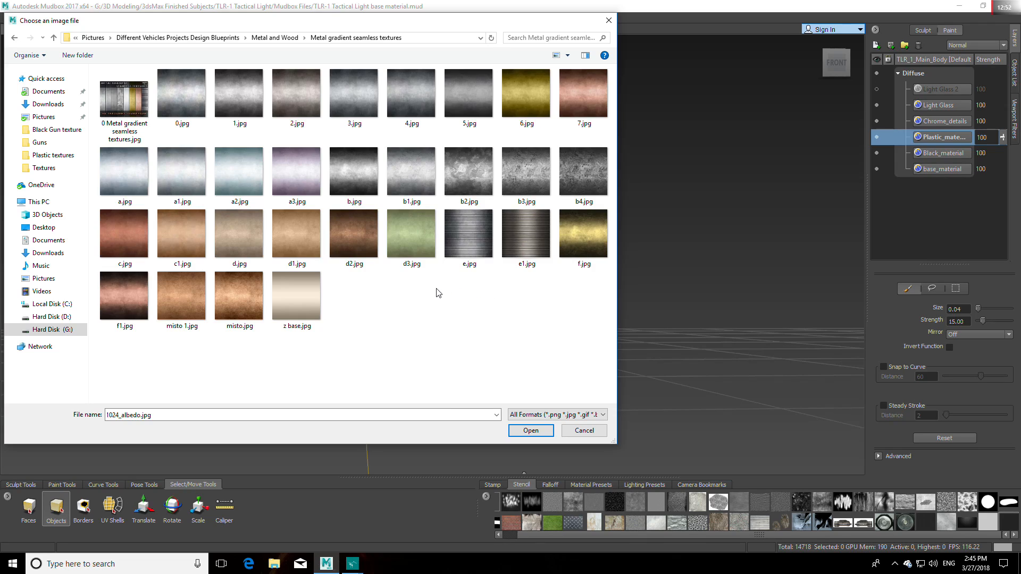
left_click(316, 124)
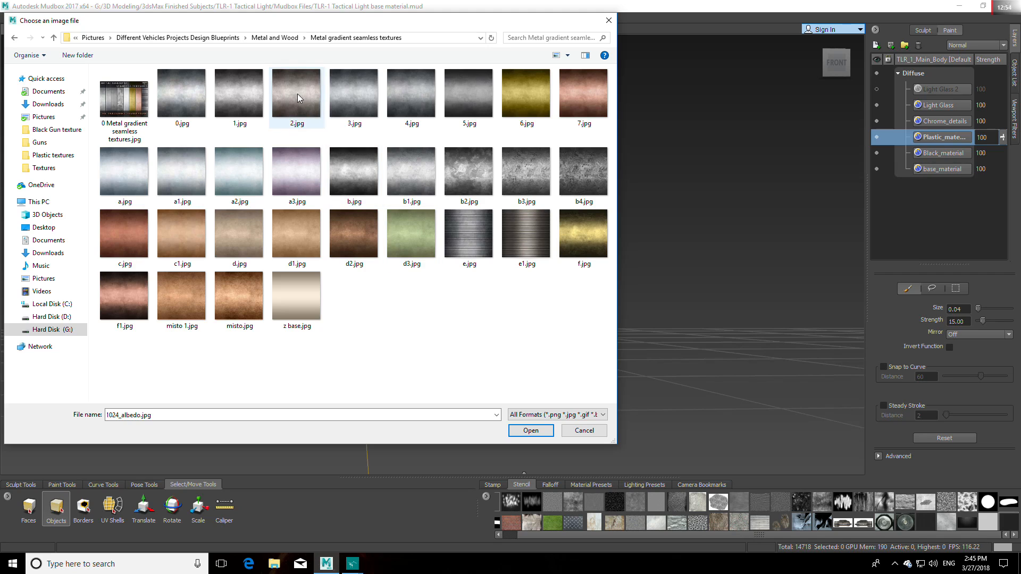
left_click(529, 432)
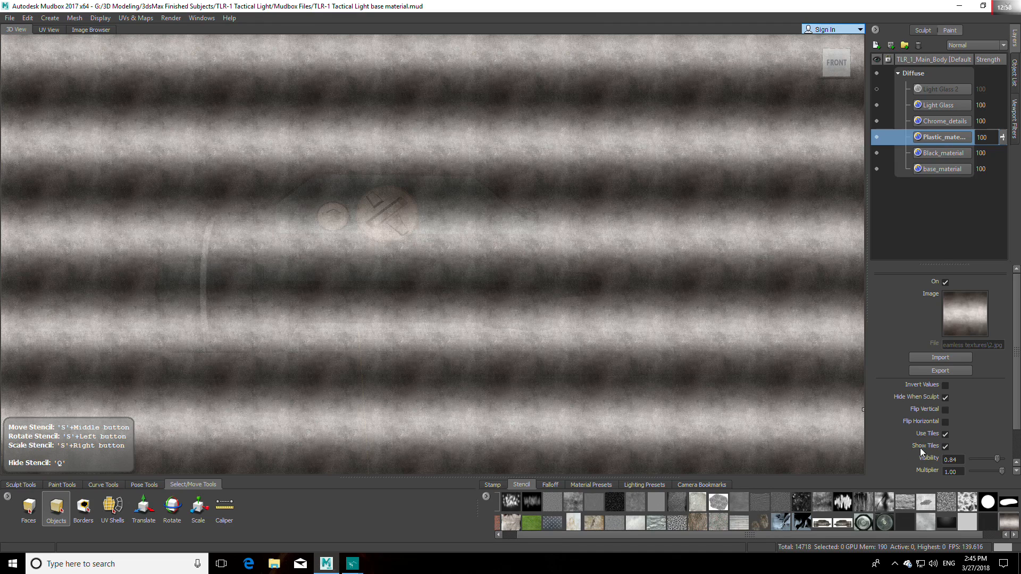
Step: Turn off tiling for the metal gradient stencil and hide it
left_click(945, 435)
mouse_move(540, 238)
middle_mouse_down("alt")
mouse_move(408, 237)
mouse_move(550, 241)
middle_mouse_up("alt")
key("q")
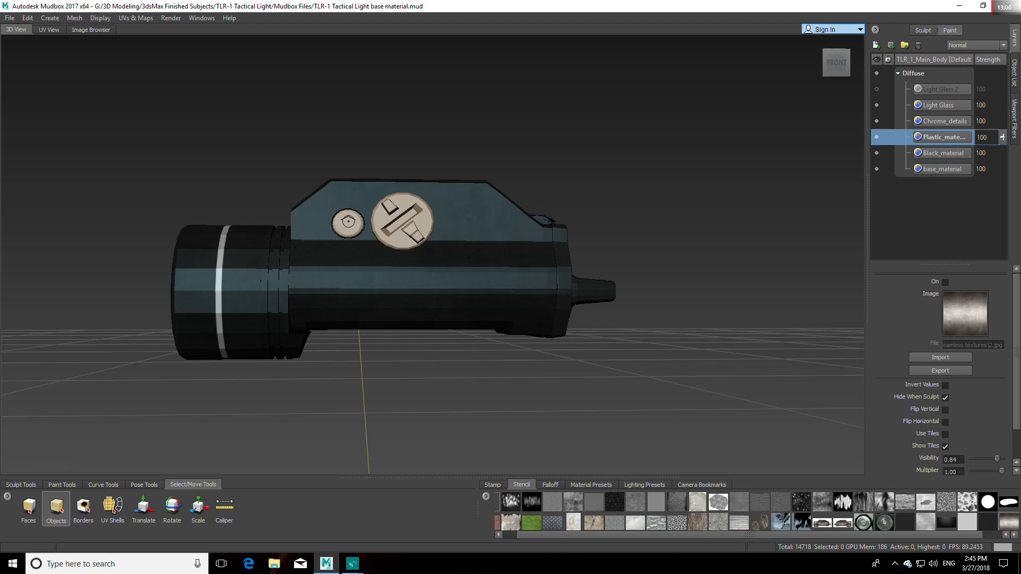
Step: Select the small round bolt and the large slotted screw on the body's side and flatten them to UV space
left_click(348, 221)
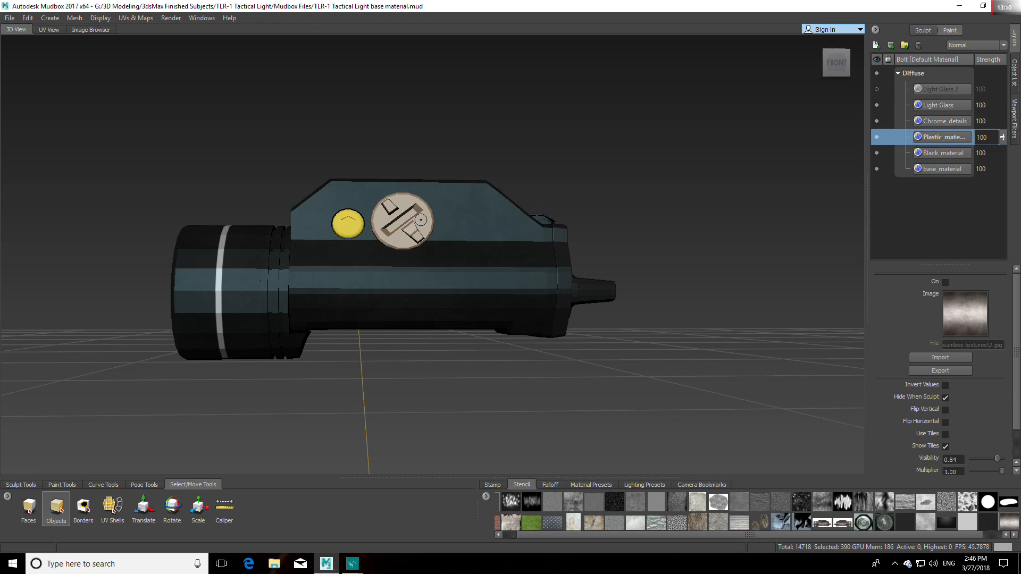
left_click(420, 219, "shift")
left_click(137, 19)
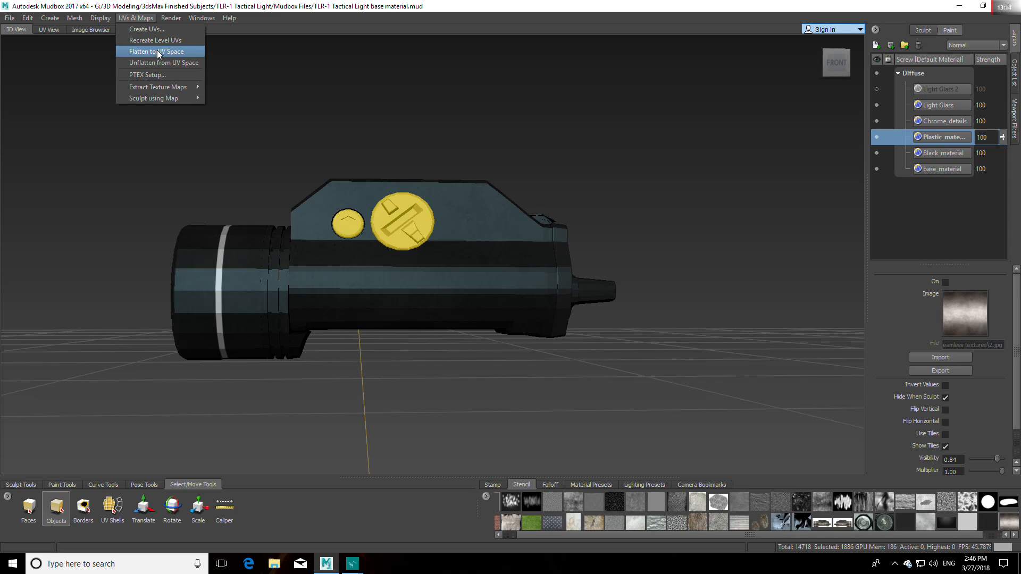
left_click(158, 53)
left_click(815, 43)
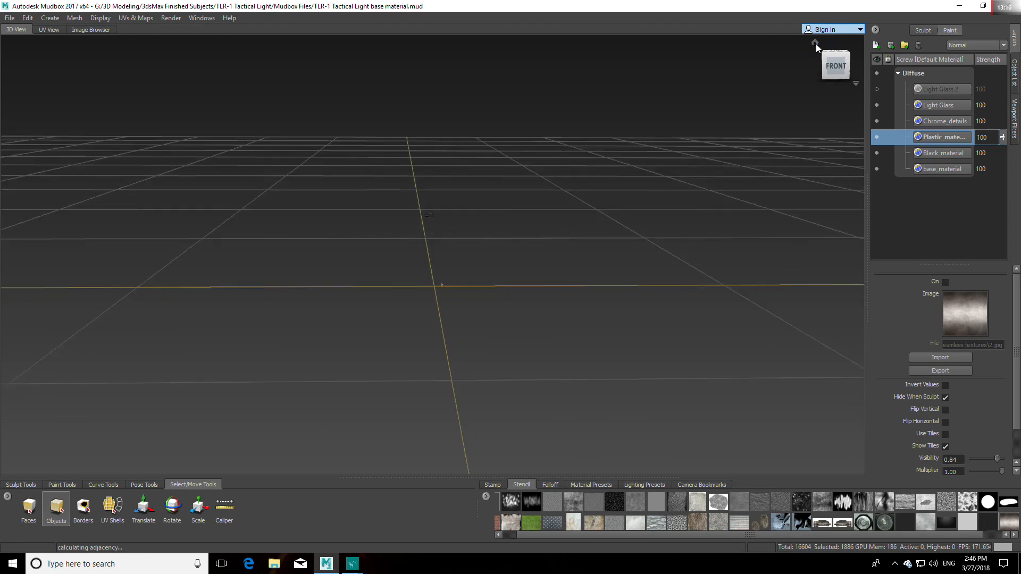
left_click(836, 69)
scroll(563, 268, "up", 5)
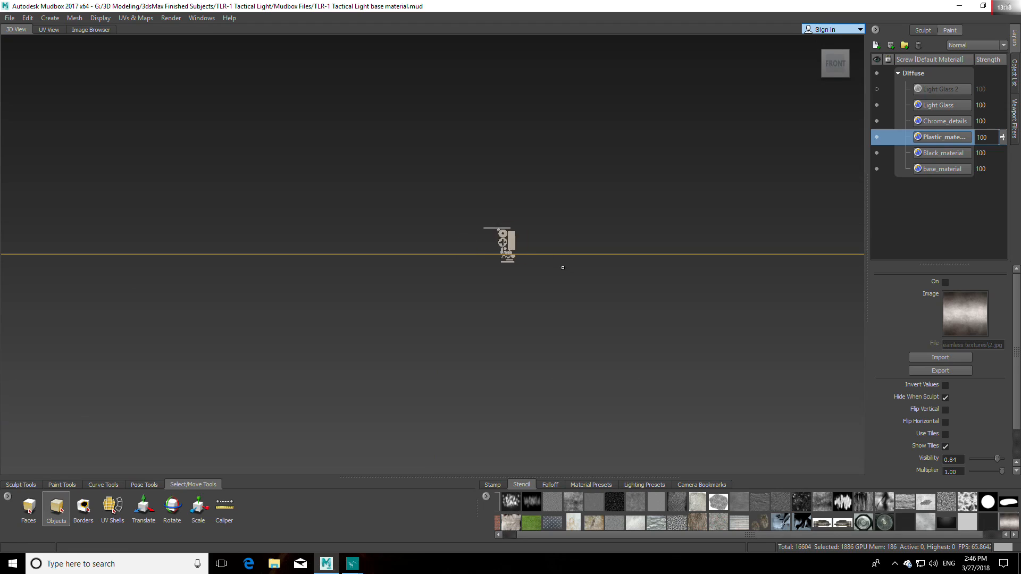
scroll(562, 268, "up", 3)
scroll(575, 262, "up", 3)
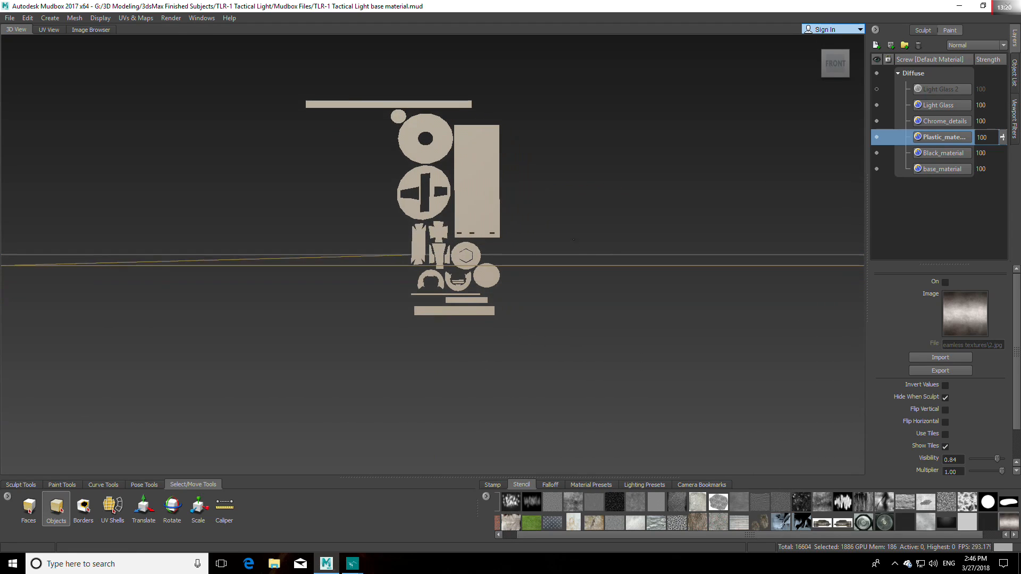
scroll(574, 268, "up", 2)
middle_click_drag(574, 268, 541, 275, "alt")
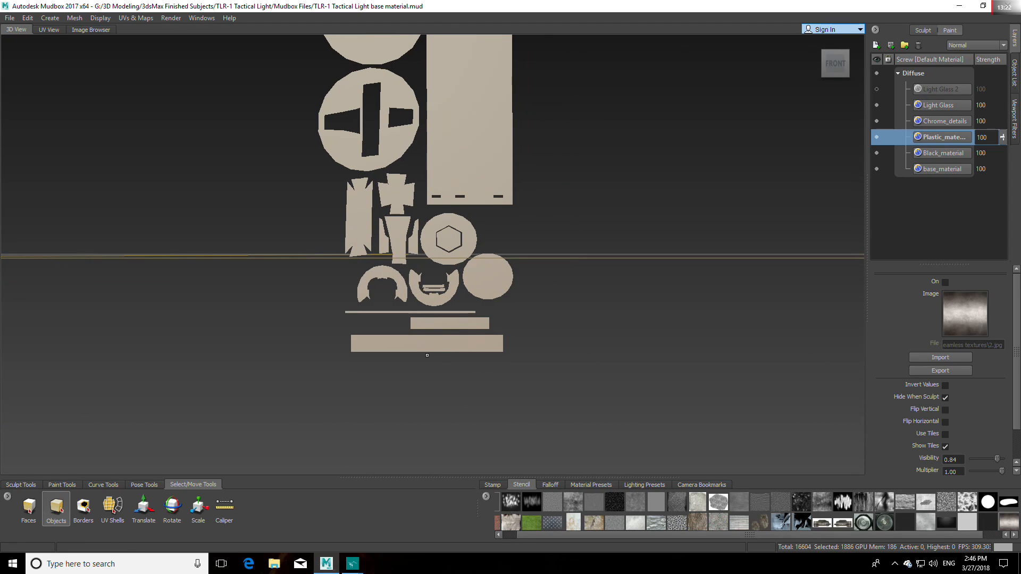
Step: Activate the Projection brush and create a 4096 Targa (8 bit, RGBA) diffuse paint layer named Bolt_material
left_click(62, 485)
left_click(69, 506)
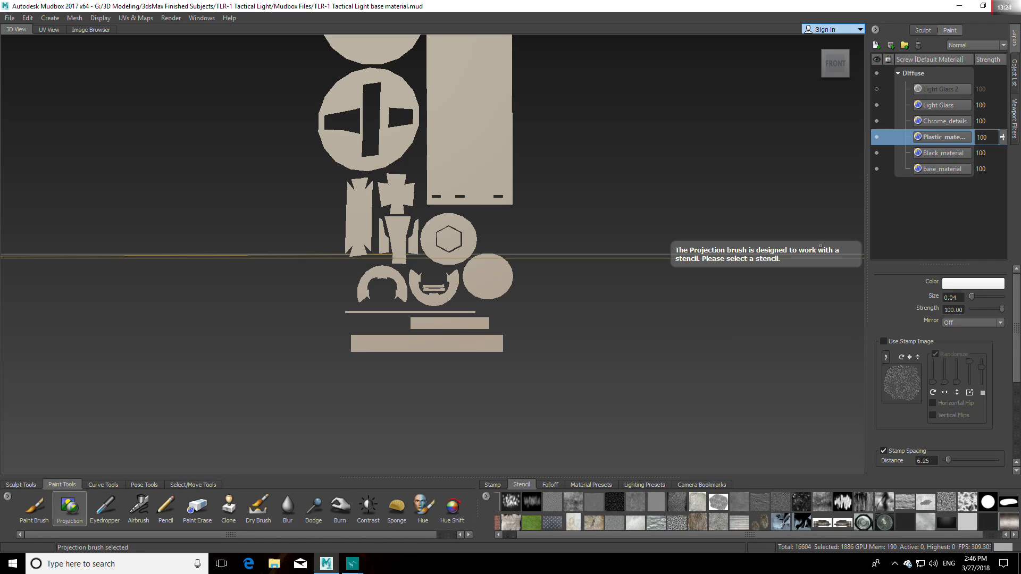
left_click(876, 44)
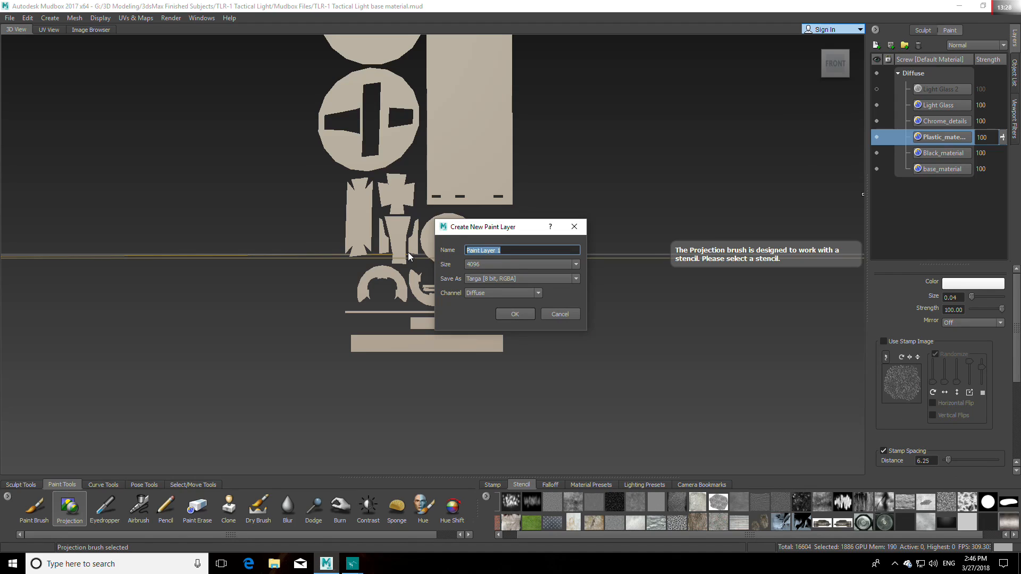
type("Bolt_material")
left_click(511, 314)
scroll(478, 266, "down", 7)
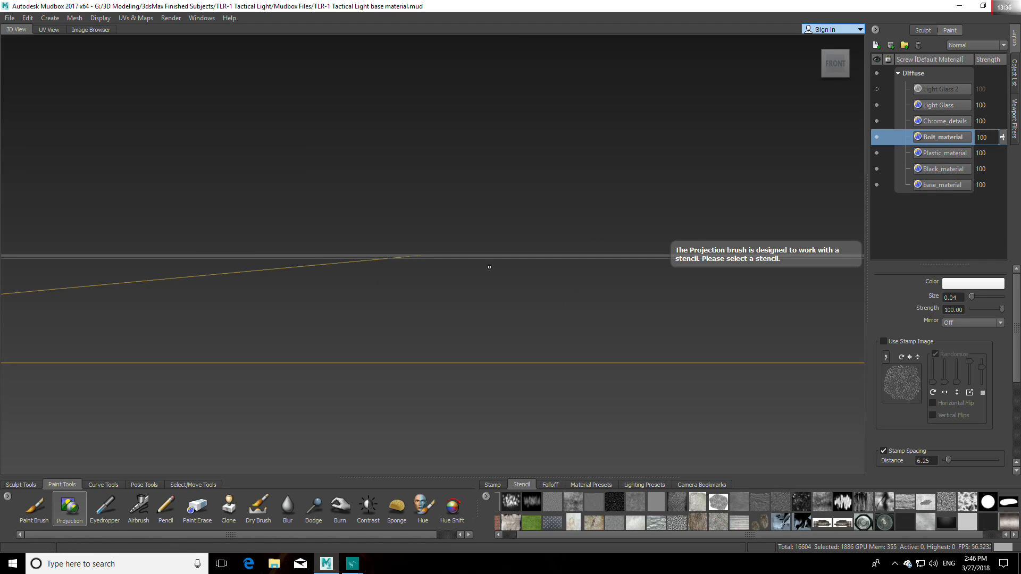
middle_click_drag(498, 265, 615, 253, "alt")
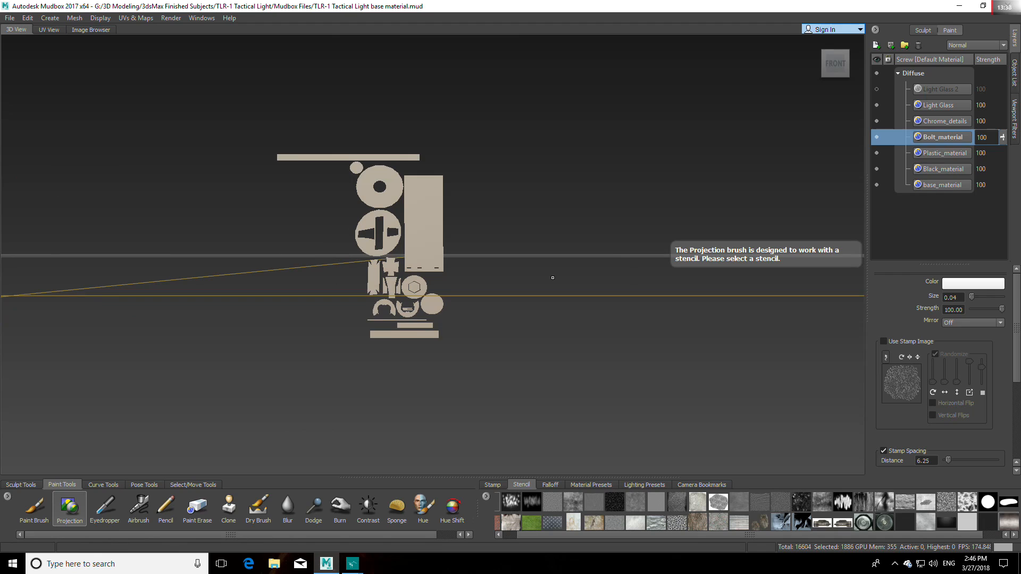
Step: Place the 2.jpg metal gradient stencil over the lower UV shells and project it onto the round hexagon bolt shell
scroll(551, 278, "up", 1)
middle_click_drag(477, 325, 452, 279, "alt")
scroll(576, 318, "up", 4)
left_click(995, 524)
middle_click_drag(553, 250, 471, 306)
right_click_drag(471, 306, 493, 375)
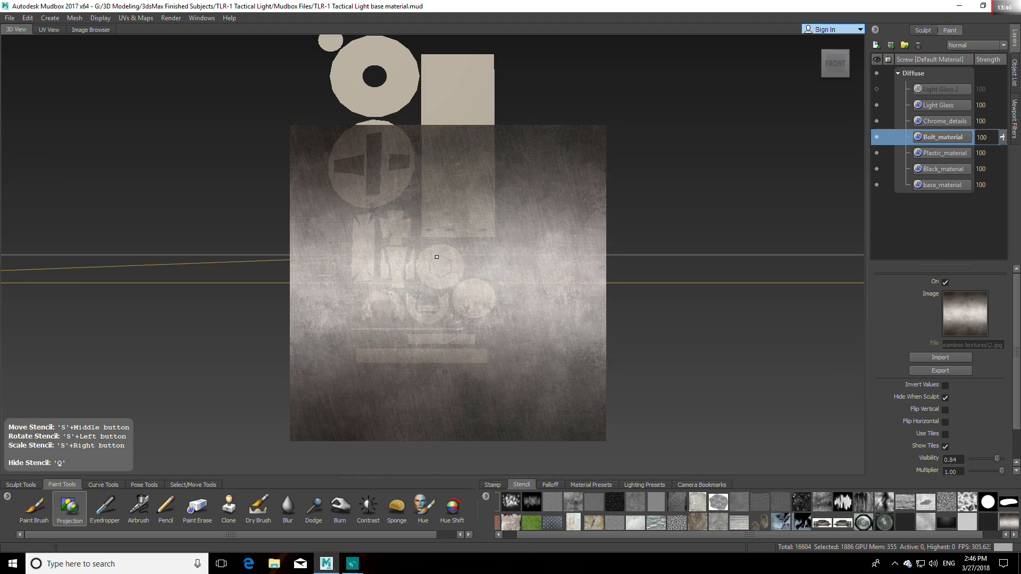
key("q")
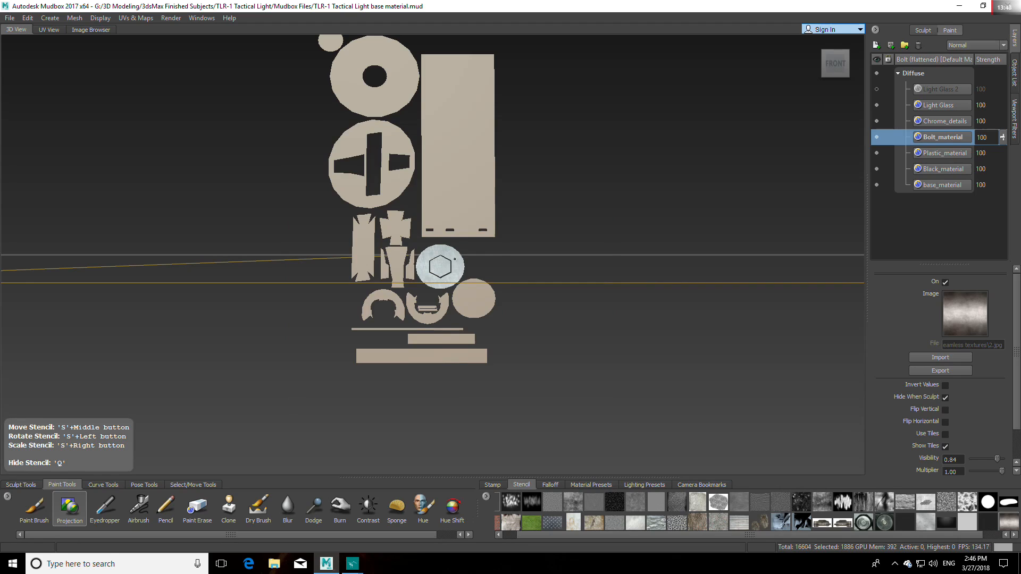
key("q")
Step: Move the metal gradient stencil lower, reproject the hexagon shell with its darker area, and undo the last change
key("q")
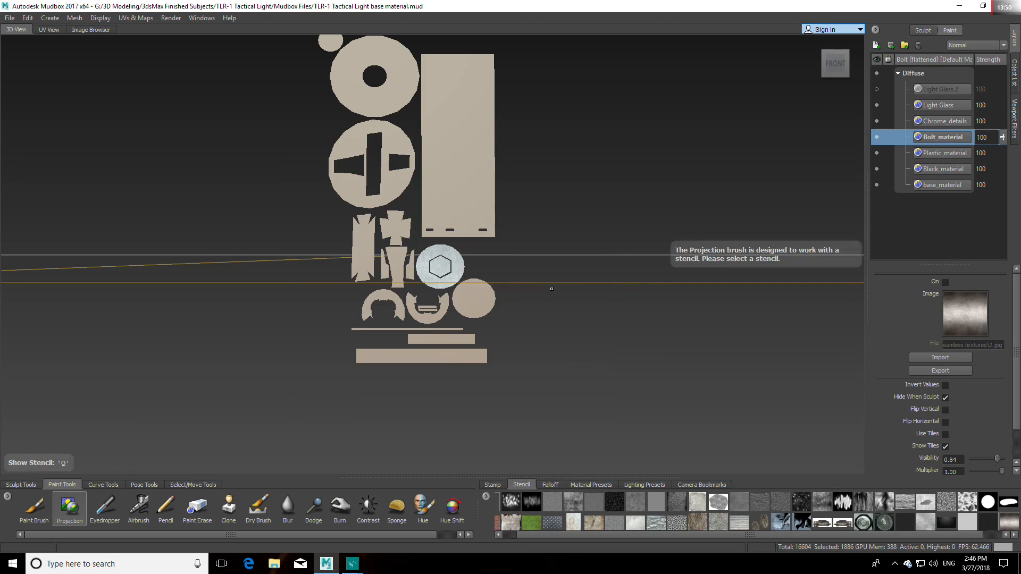
key("q")
middle_click_drag(522, 269, 505, 340)
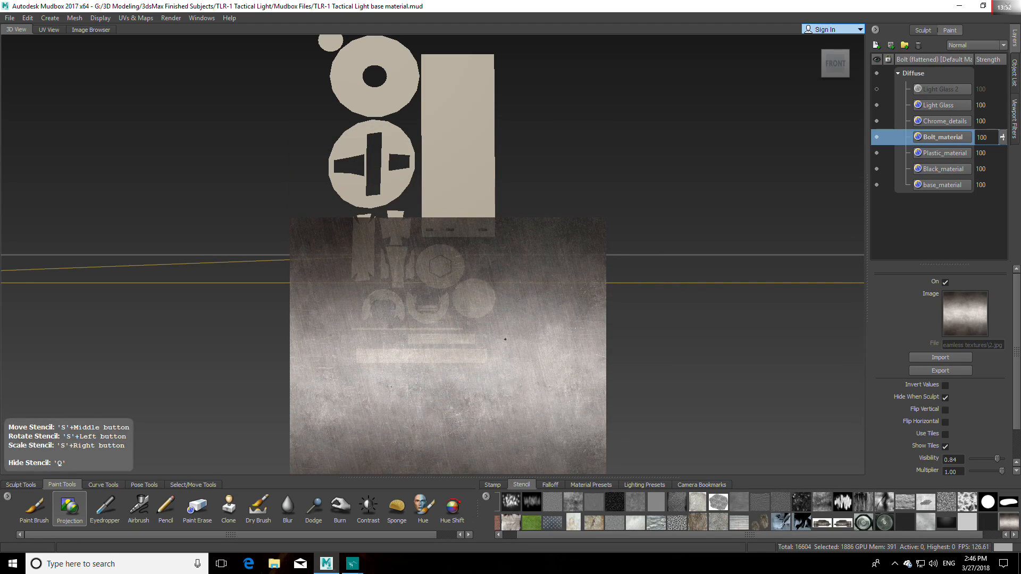
key("q")
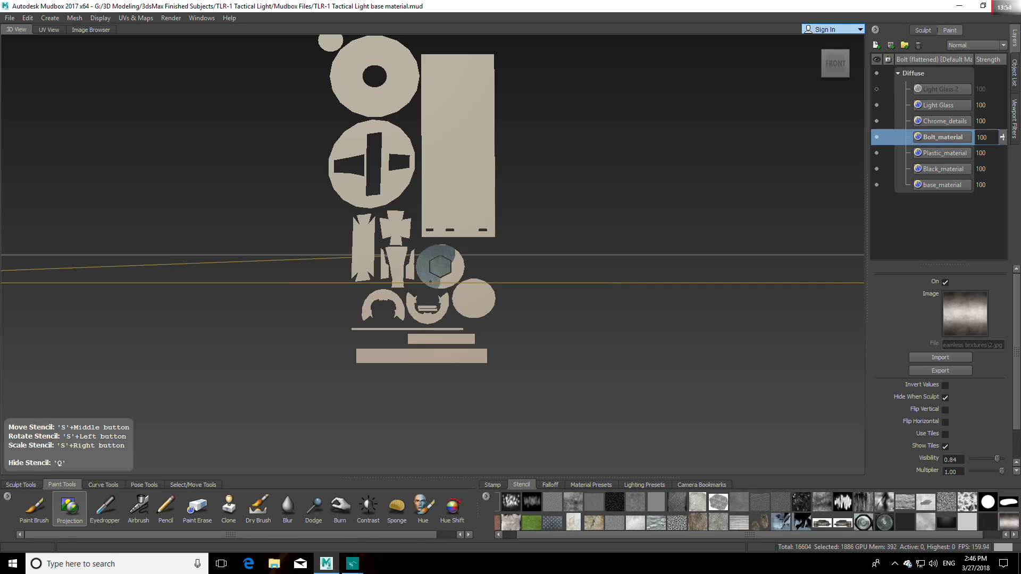
key("q")
key("q")
mouse_move(459, 288)
left_mouse_down()
mouse_move(481, 306)
mouse_move(465, 313)
left_mouse_up()
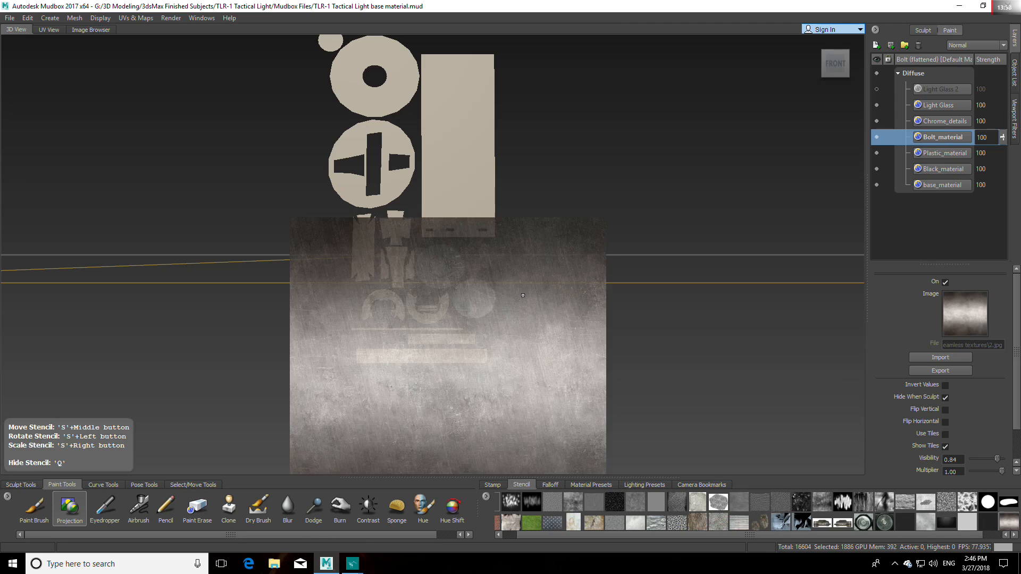
key("q")
key("ctrl+z")
Step: Turn on tiling for the metal gradient stencil and position its bright horizontal band across the lowest UV shells
left_click(945, 434)
key("q")
middle_click_drag(609, 400, 608, 372)
right_click_drag(608, 372, 613, 309)
middle_click_drag(612, 310, 580, 451)
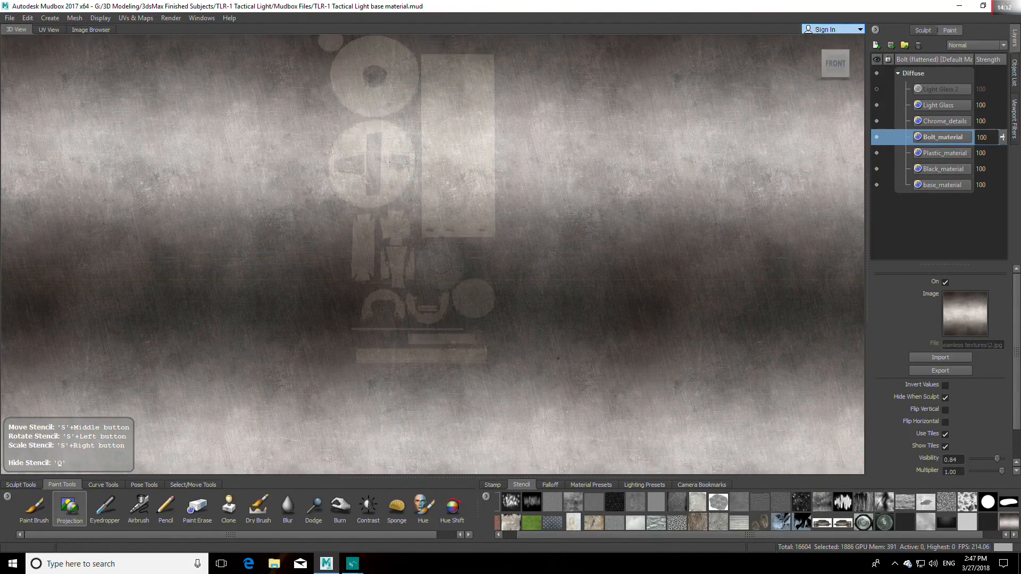
middle_click_drag(558, 361, 559, 247)
left_click_drag(561, 245, 510, 326)
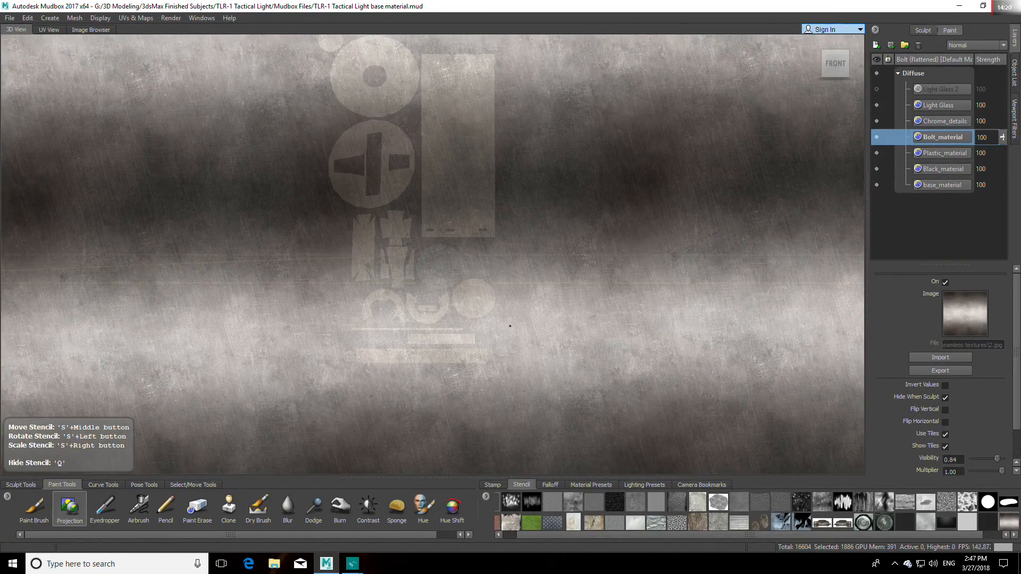
Step: Project the bright gradient band onto the thin, short and long horizontal strip shells at the lower end of the UV layout
key("q")
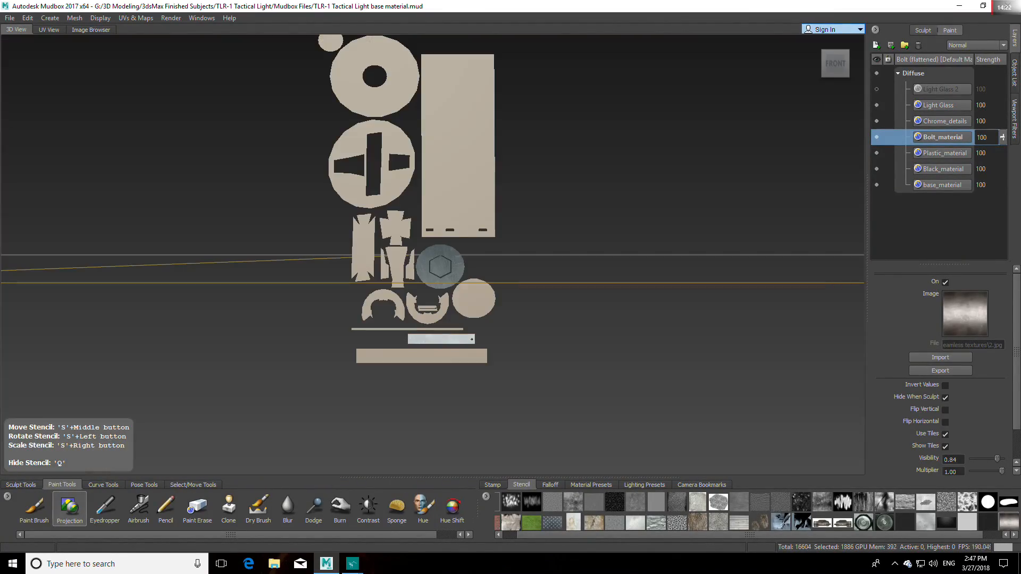
mouse_move(384, 350)
left_mouse_down()
mouse_move(451, 355)
mouse_move(367, 356)
left_mouse_up()
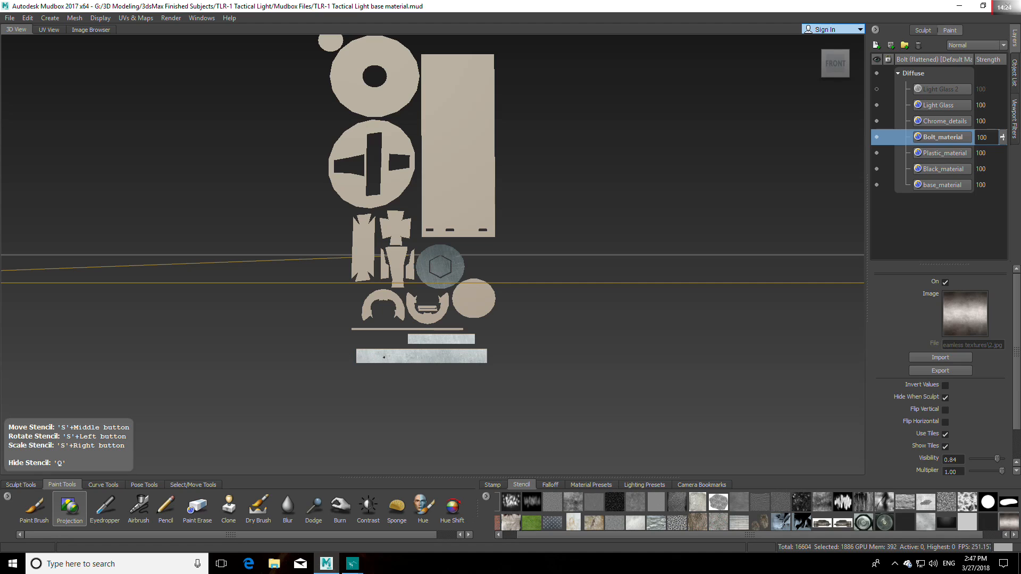
key("q")
key("q")
left_click_drag(370, 330, 455, 325)
key("q")
middle_click_drag(455, 325, 447, 300)
mouse_move(444, 300)
left_mouse_down()
mouse_move(428, 318)
mouse_move(389, 293)
mouse_move(366, 309)
left_mouse_up()
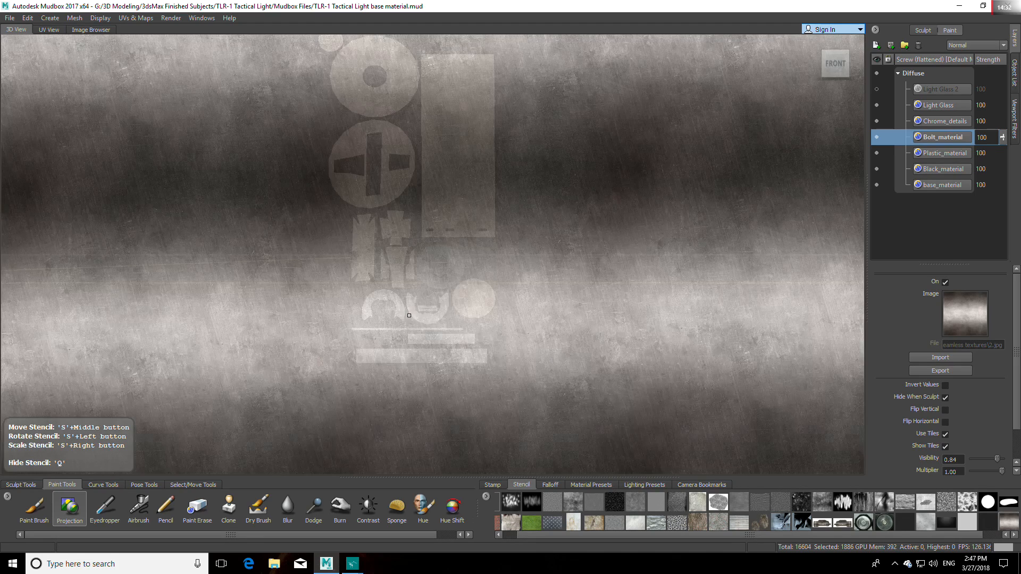
Step: Project the gradient onto the plain round shell, shift its bright band upward, and cover the hexagon and plate-shaped shells
mouse_move(467, 289)
left_mouse_down()
mouse_move(481, 306)
mouse_move(516, 295)
left_mouse_up()
middle_click_drag(499, 331, 486, 287)
mouse_move(437, 249)
left_mouse_down()
mouse_move(426, 281)
mouse_move(442, 281)
mouse_move(367, 263)
mouse_move(373, 269)
left_mouse_up()
left_click_drag(356, 225, 373, 233)
middle_click_drag(389, 257, 376, 222)
mouse_move(399, 226)
left_mouse_down()
mouse_move(404, 233)
mouse_move(368, 228)
mouse_move(359, 252)
mouse_move(374, 270)
left_mouse_up()
middle_click_drag(375, 270, 366, 269)
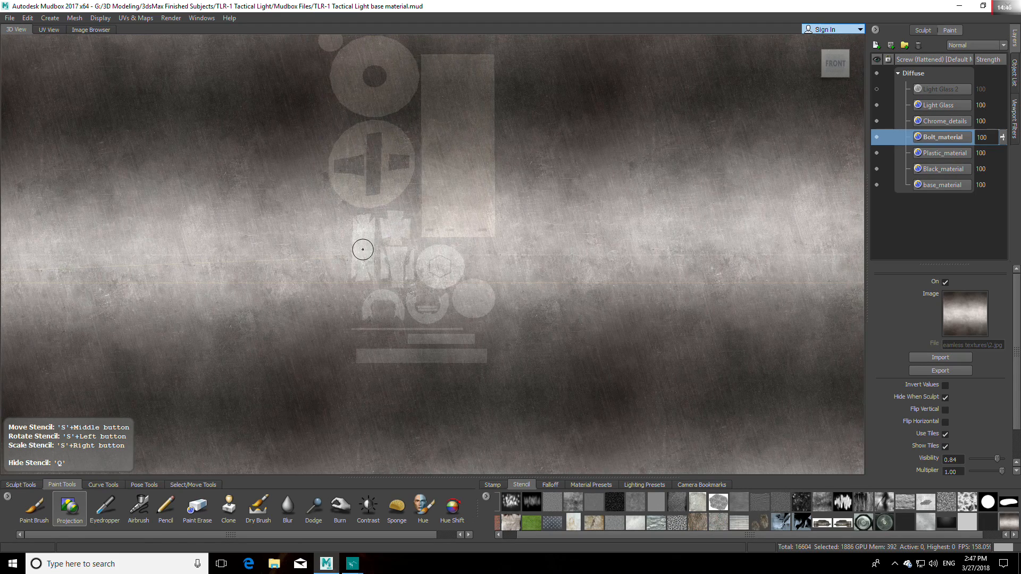
left_click_drag(364, 248, 359, 276)
left_click_drag(365, 232, 406, 232)
Step: Rotate the stencil so its bands run vertically and project it onto the tall rectangular shell and the slotted disc
mouse_move(490, 201)
middle_mouse_down()
mouse_move(497, 130)
mouse_move(590, 118)
middle_mouse_up()
left_click_drag(590, 118, 597, 215)
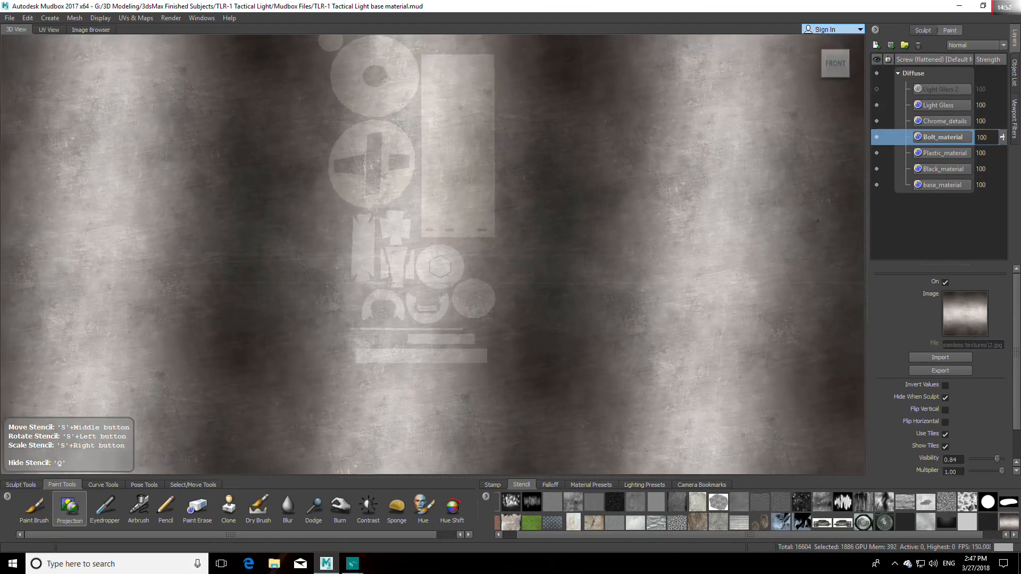
middle_click_drag(597, 216, 622, 213)
mouse_move(458, 78)
left_mouse_down()
mouse_move(435, 78)
mouse_move(429, 64)
mouse_move(431, 226)
mouse_move(442, 215)
mouse_move(490, 219)
left_mouse_up()
mouse_move(490, 183)
left_mouse_down()
mouse_move(467, 165)
mouse_move(485, 55)
mouse_move(457, 119)
mouse_move(492, 112)
mouse_move(449, 151)
mouse_move(487, 170)
left_mouse_up()
middle_click_drag(487, 171, 389, 167)
mouse_move(369, 129)
left_mouse_down()
mouse_move(340, 141)
mouse_move(336, 178)
mouse_move(354, 196)
mouse_move(371, 199)
mouse_move(402, 175)
mouse_move(407, 144)
mouse_move(383, 127)
mouse_move(402, 144)
left_mouse_up()
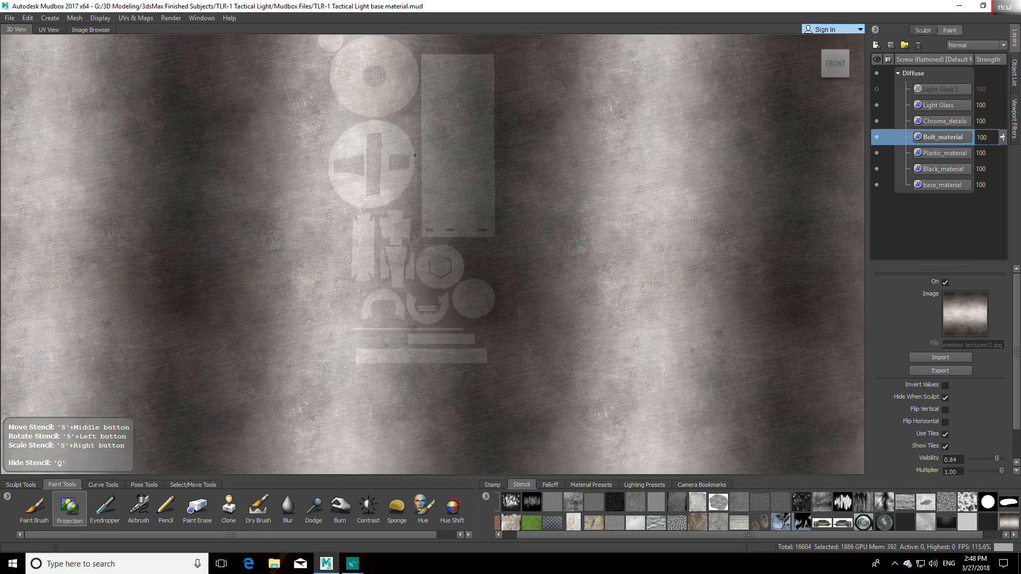
Step: Project the vertical gradient onto the ring-shaped shell and the small round shell above it
middle_click_drag(414, 156, 464, 184)
mouse_move(395, 124)
left_mouse_down()
mouse_move(368, 151)
mouse_move(404, 187)
mouse_move(412, 153)
mouse_move(433, 159)
mouse_move(427, 134)
mouse_move(408, 140)
left_mouse_up()
middle_click_drag(409, 139, 427, 142)
mouse_move(422, 148)
left_mouse_down()
mouse_move(399, 141)
mouse_move(390, 121)
mouse_move(401, 169)
mouse_move(425, 175)
mouse_move(436, 143)
mouse_move(387, 139)
left_mouse_up()
middle_click_drag(386, 139, 356, 114)
mouse_move(356, 114)
left_mouse_down()
mouse_move(349, 118)
mouse_move(363, 108)
left_mouse_up()
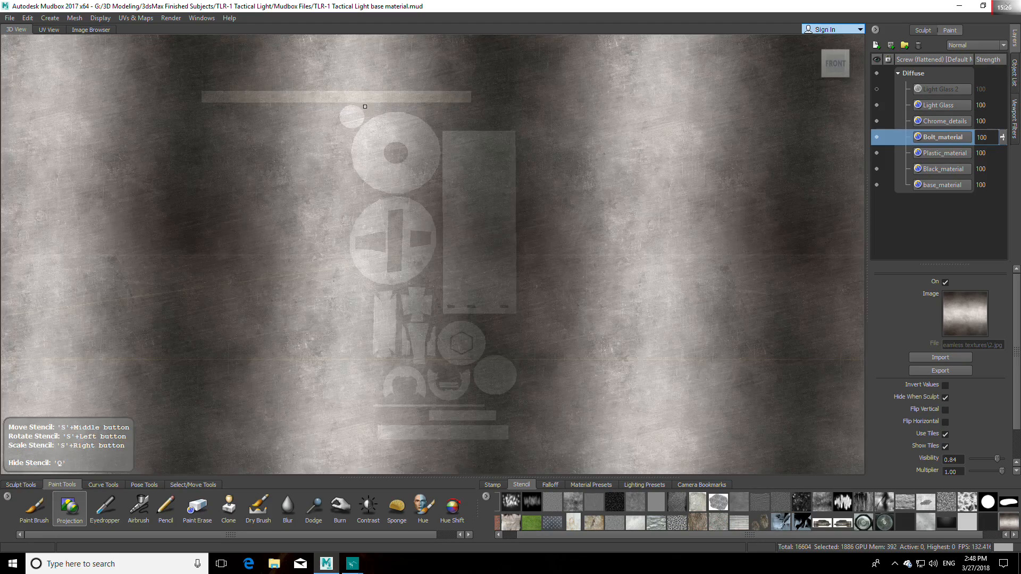
Step: Rotate the stencil back to horizontal bands, project it onto the long uppermost strip shell, and hide the stencil
middle_click_drag(607, 229, 572, 225)
left_click_drag(572, 226, 656, 187)
middle_click_drag(655, 187, 655, 246)
mouse_move(440, 97)
left_mouse_down()
mouse_move(212, 96)
mouse_move(241, 94)
left_mouse_up()
left_click_drag(242, 94, 275, 92)
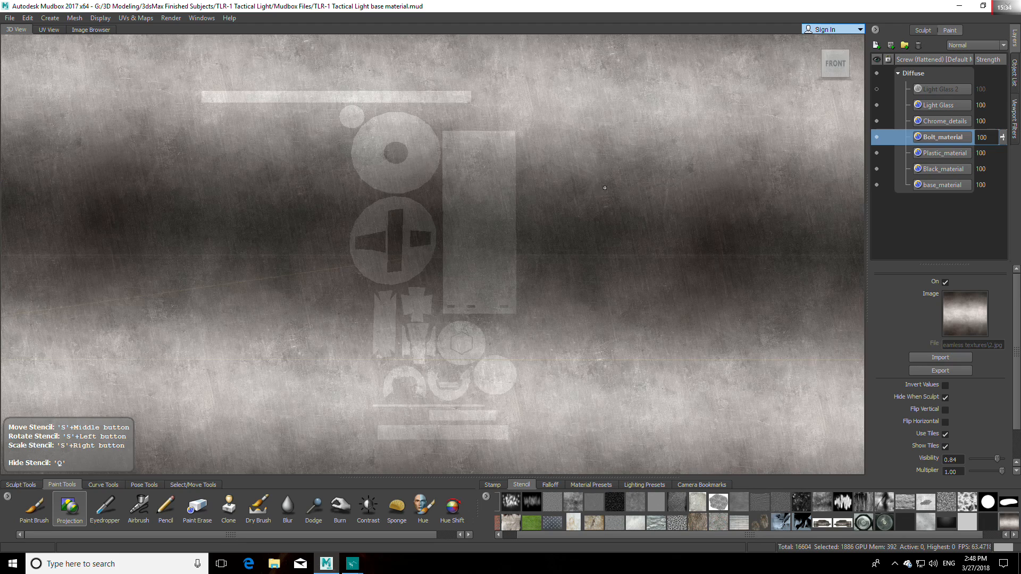
key("q")
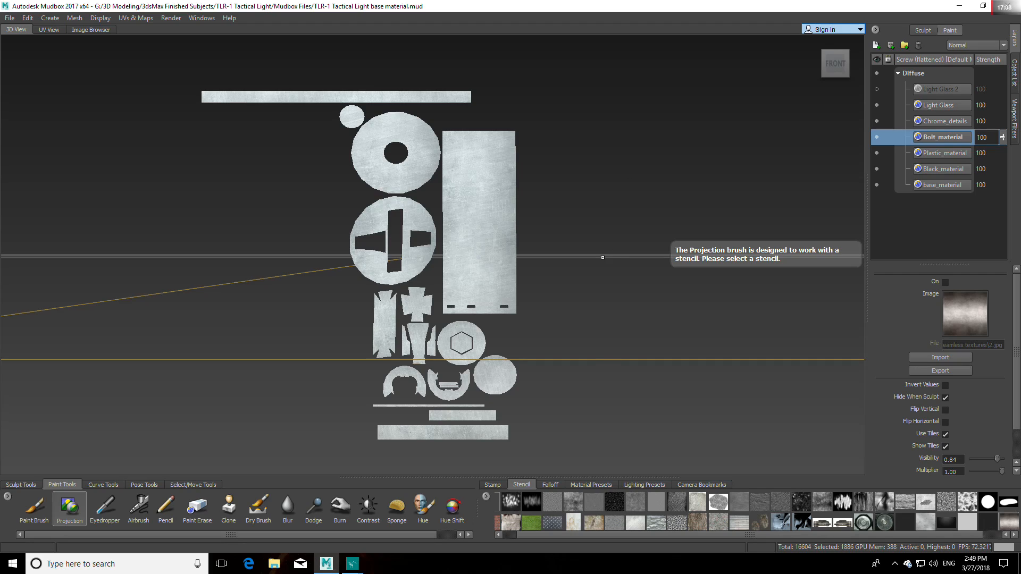
Step: Create a 4096 Targa (8 bit, RGBA) diffuse paint layer named screw_material
left_click(875, 47)
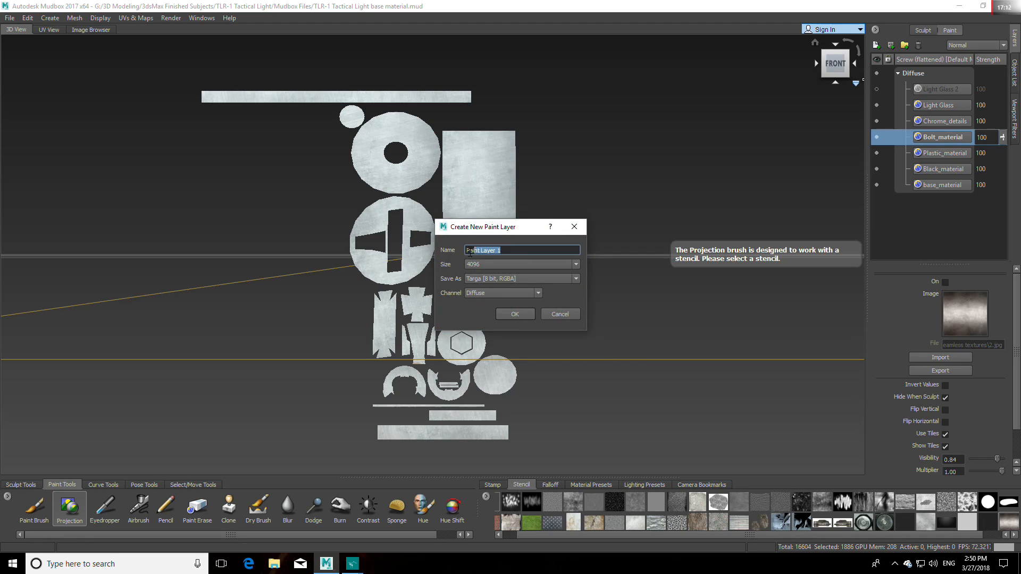
type("screw_material")
left_click(518, 315)
Step: Browse the Metal gradient seamless textures for a new stencil and preview 0.jpg and 4.jpg in Basic Photo Viewer
left_click(485, 496)
left_click(511, 505)
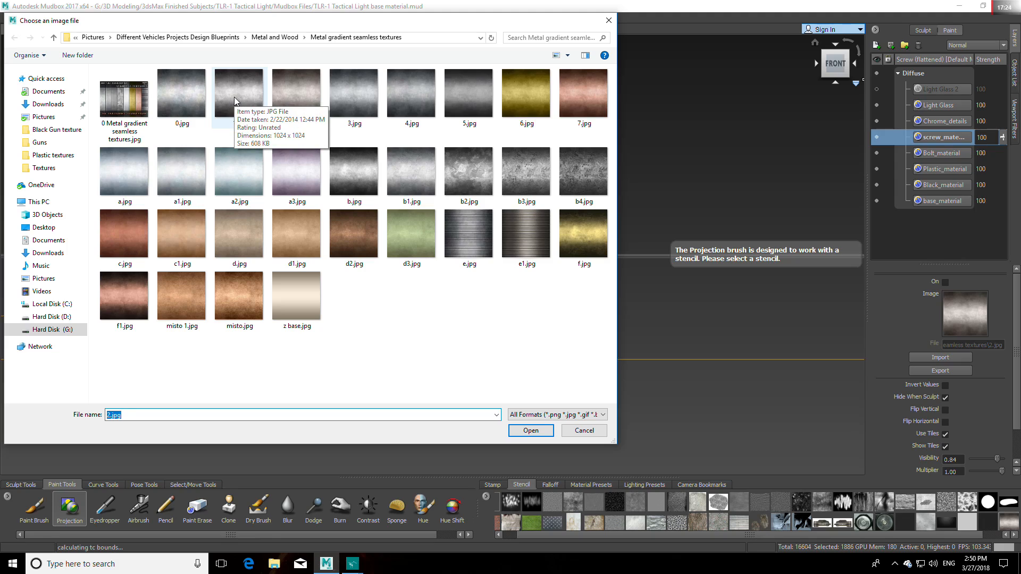
left_click(236, 101)
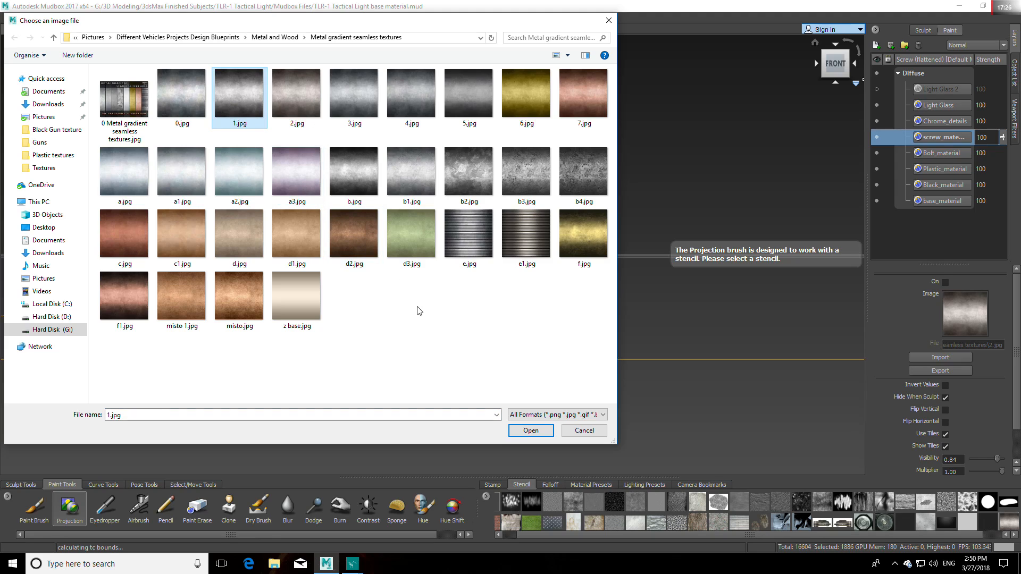
right_click(190, 95)
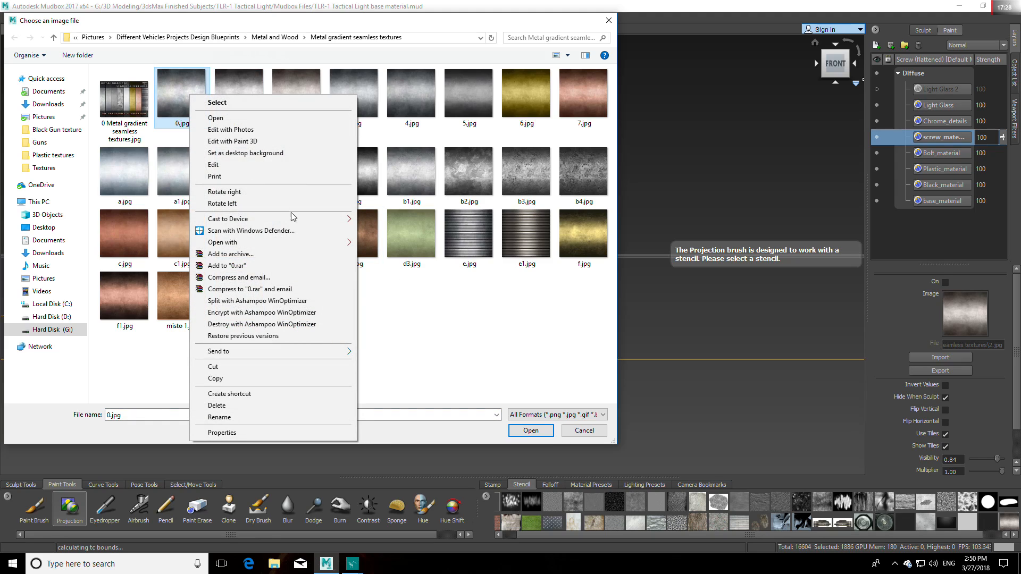
mouse_move(304, 245)
left_click(381, 243)
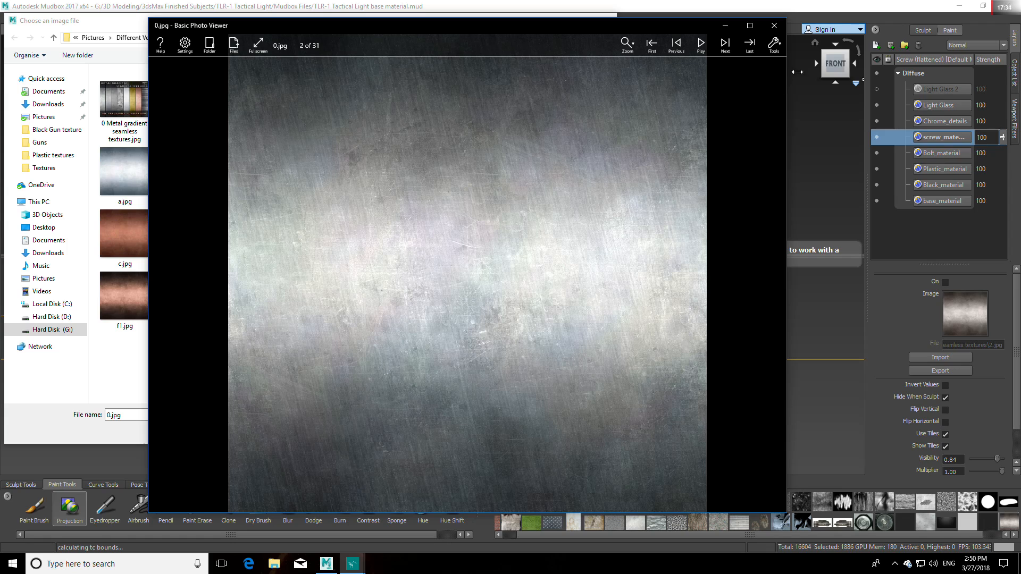
left_click(774, 25)
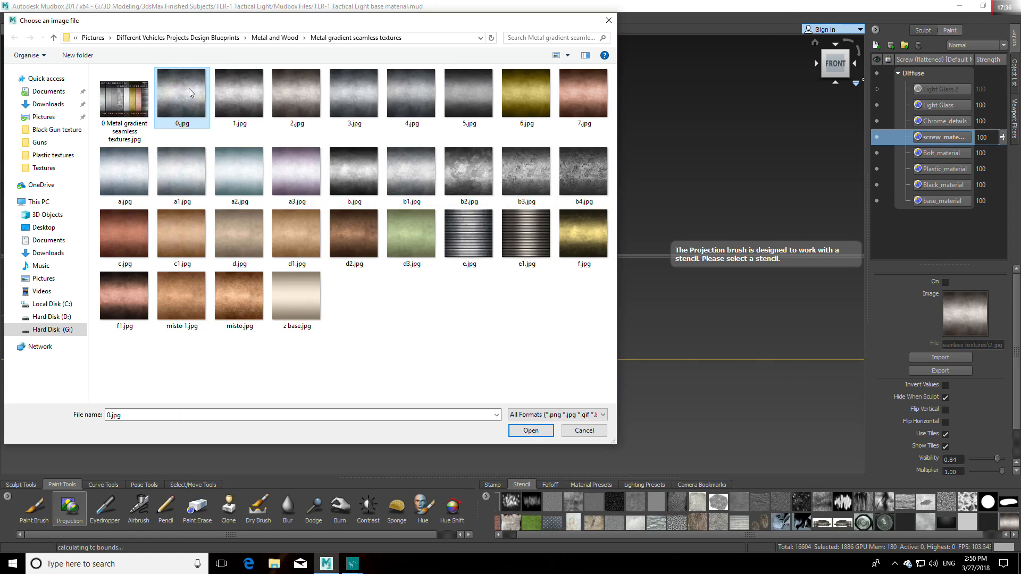
right_click(420, 92)
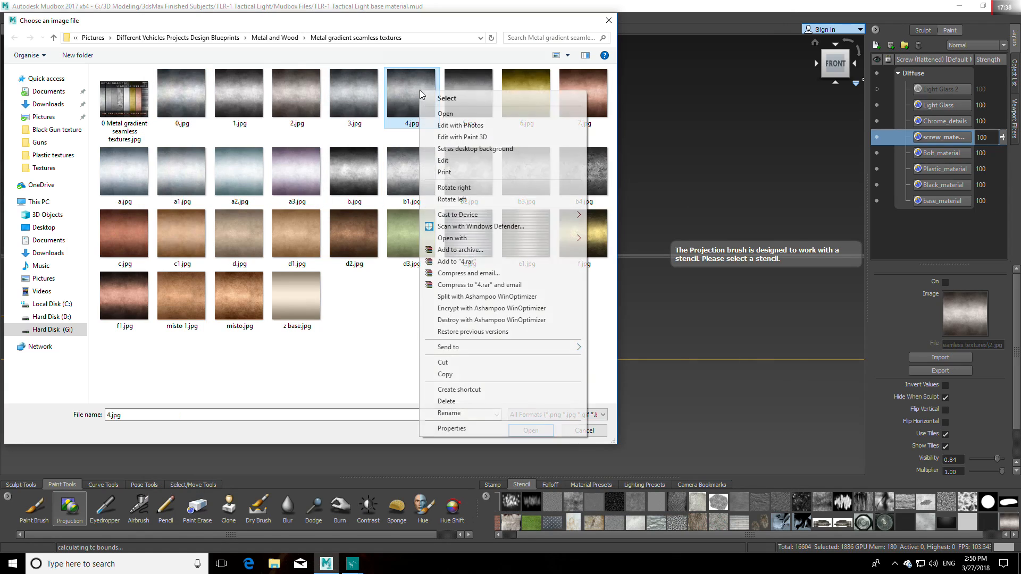
mouse_move(563, 239)
left_click(611, 236)
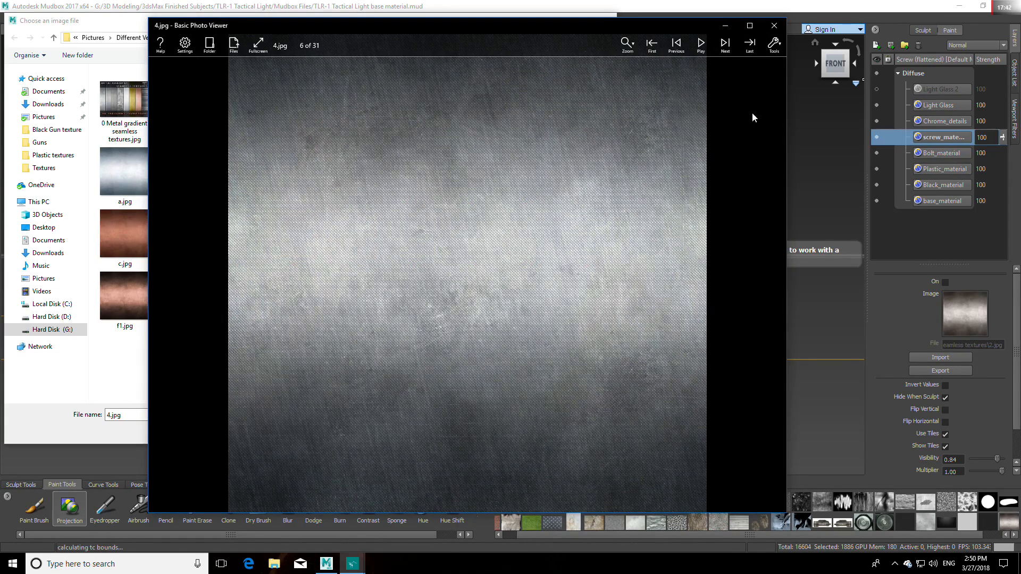
left_click(775, 26)
Step: Preview 3.jpg and 5.jpg in Basic Photo Viewer, and leave the stencil image selection without loading a file
right_click(354, 86)
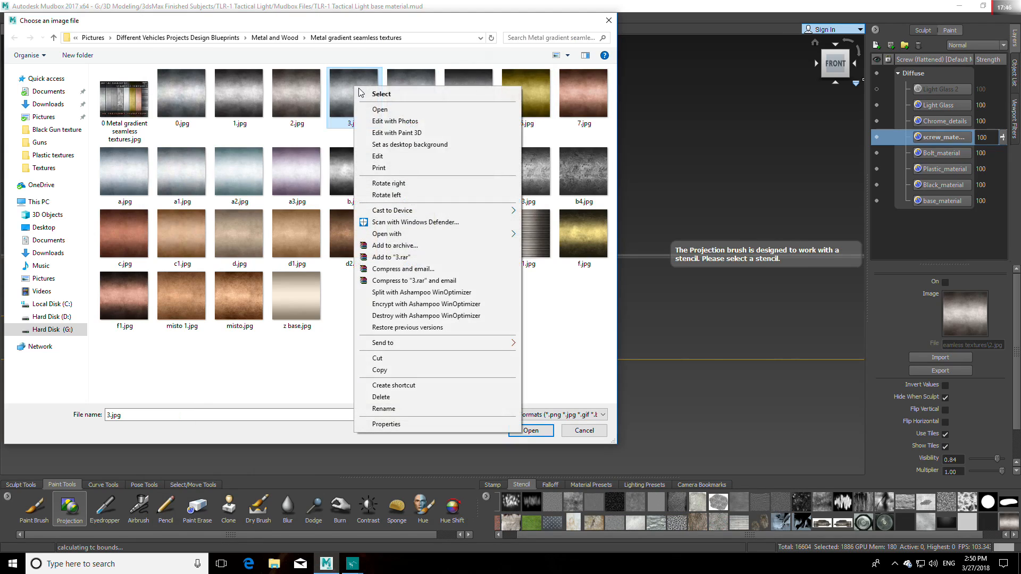
mouse_move(478, 233)
left_click(549, 252)
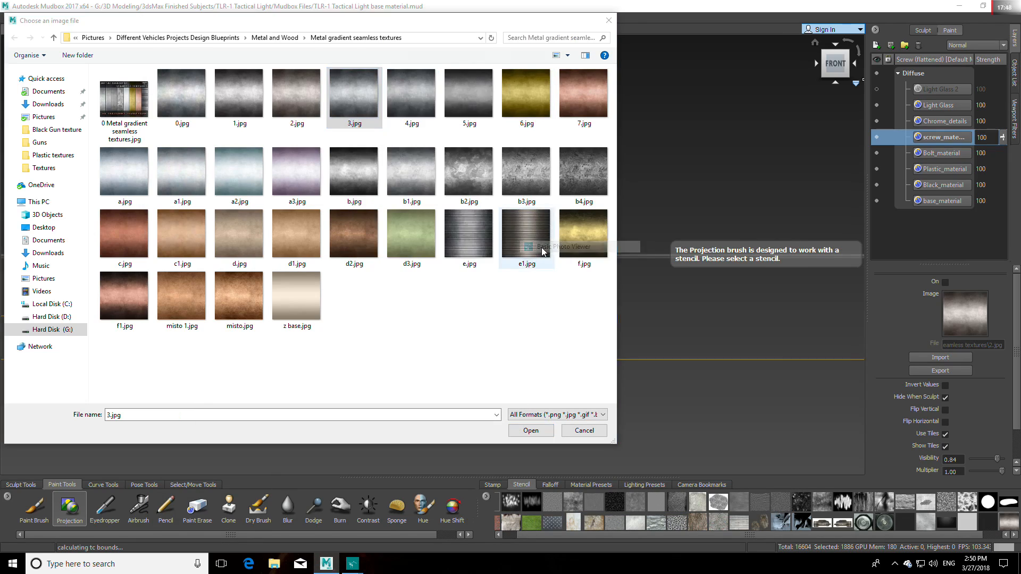
left_click(774, 26)
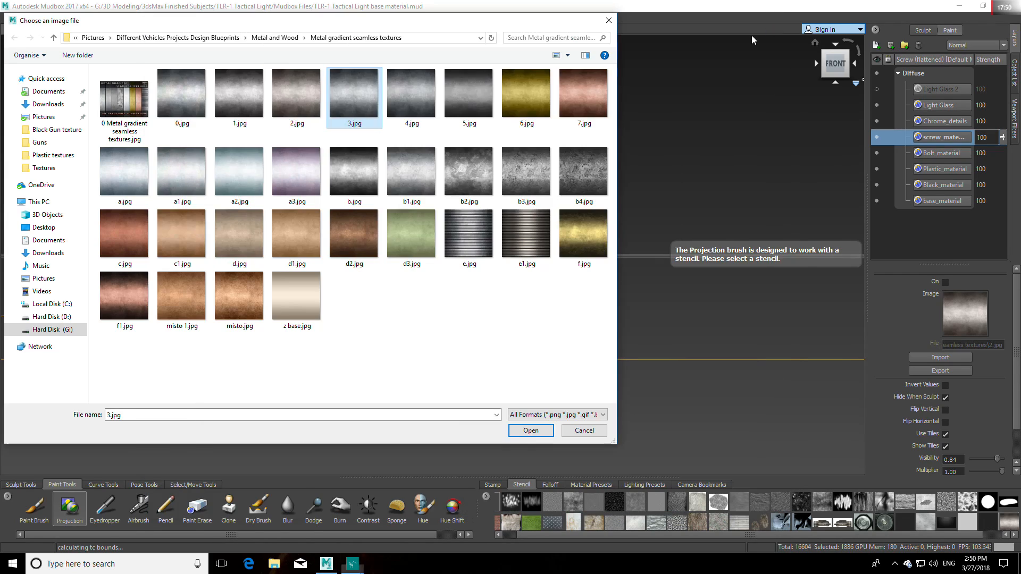
right_click(479, 94)
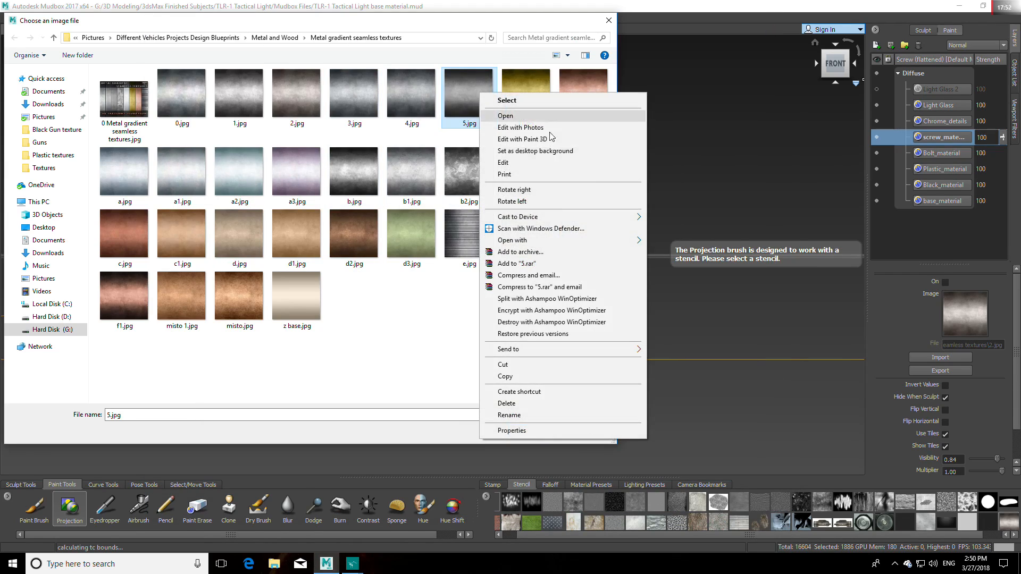
mouse_move(607, 243)
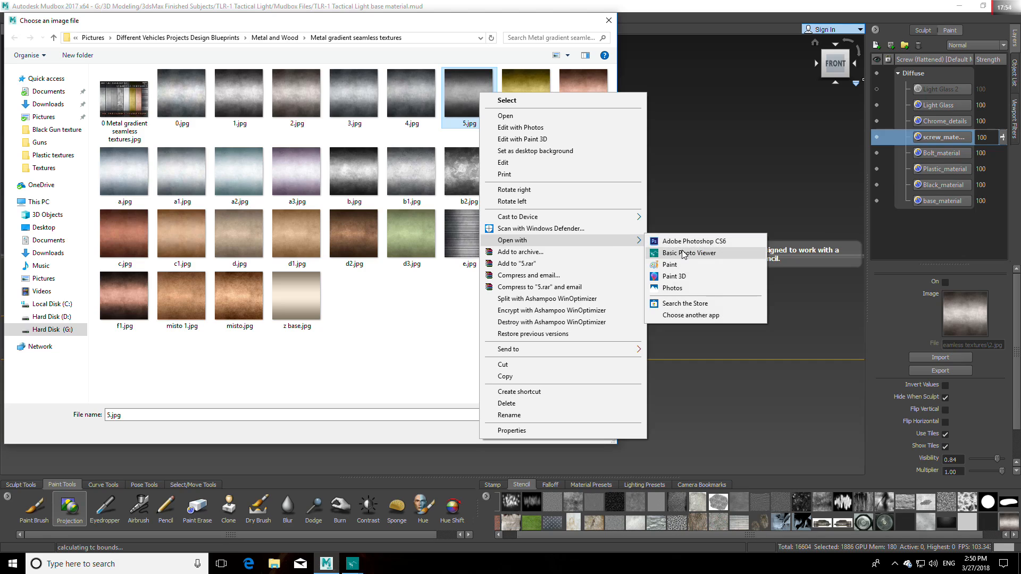
left_click(681, 252)
left_click(770, 27)
left_click(357, 89)
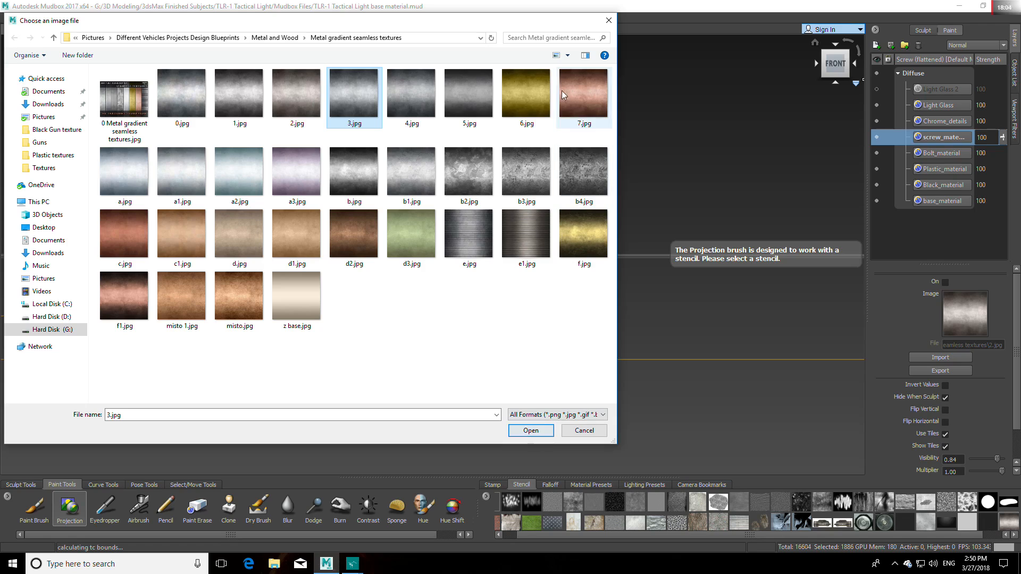
left_click(610, 22)
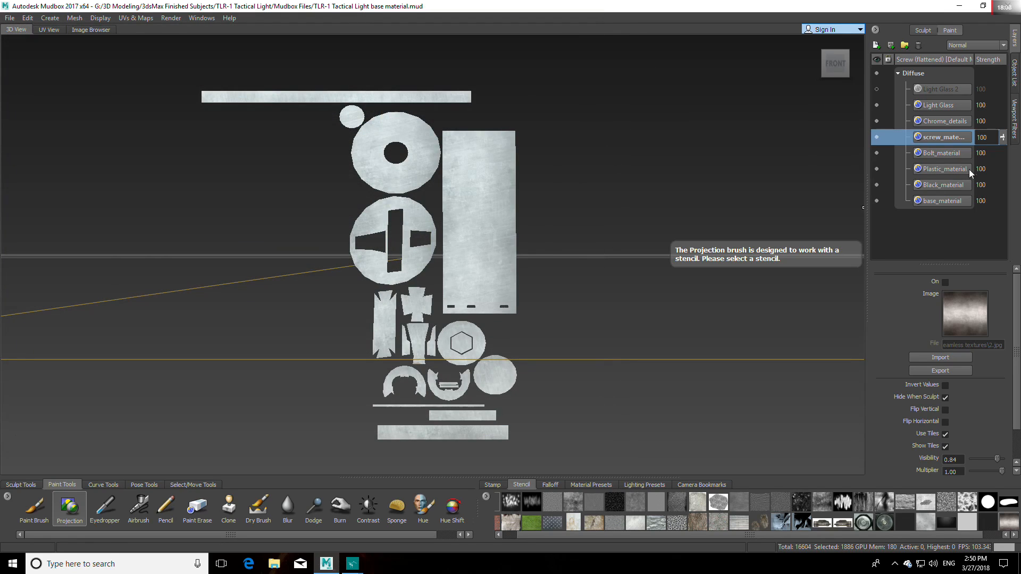
Step: Try to rename the screw_material paint layer to bolt_material
right_click(950, 135)
left_click(933, 138)
double_click(933, 135)
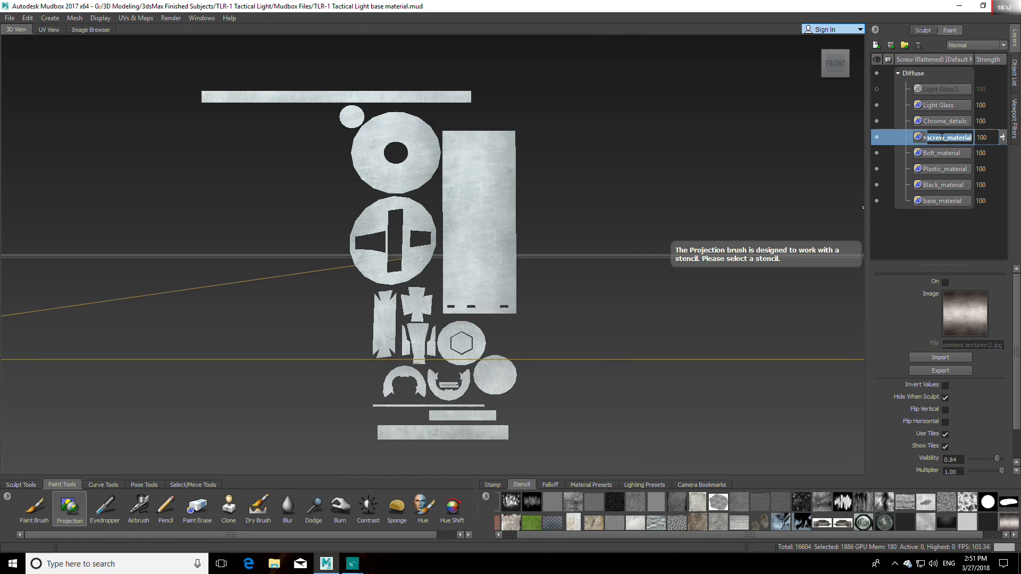
left_click_drag(945, 137, 923, 139)
type("bolt")
key("Return")
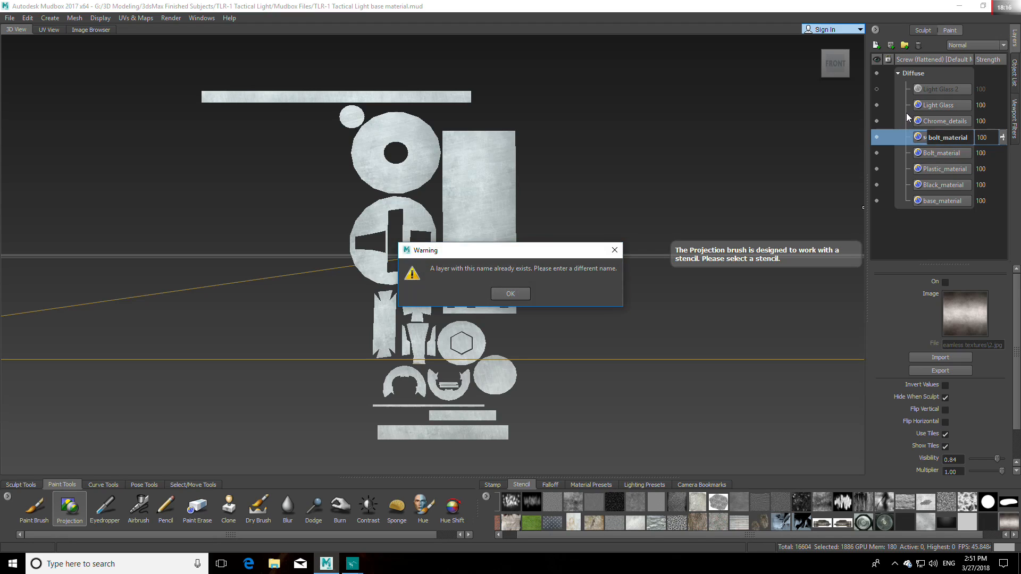
left_click(510, 294)
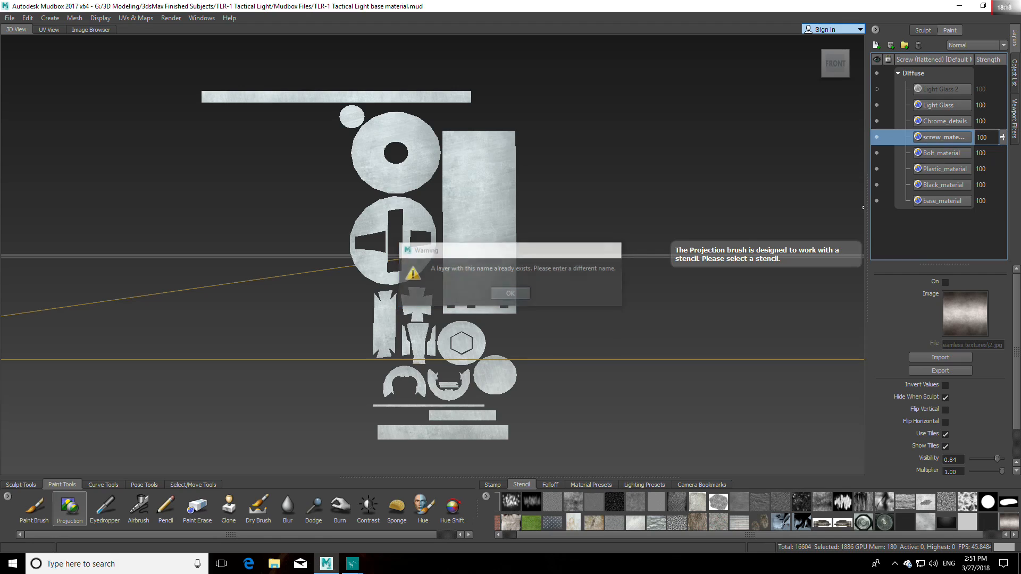
Step: Rename the screw_material paint layer to screw1_material
right_click(941, 139)
key("Escape")
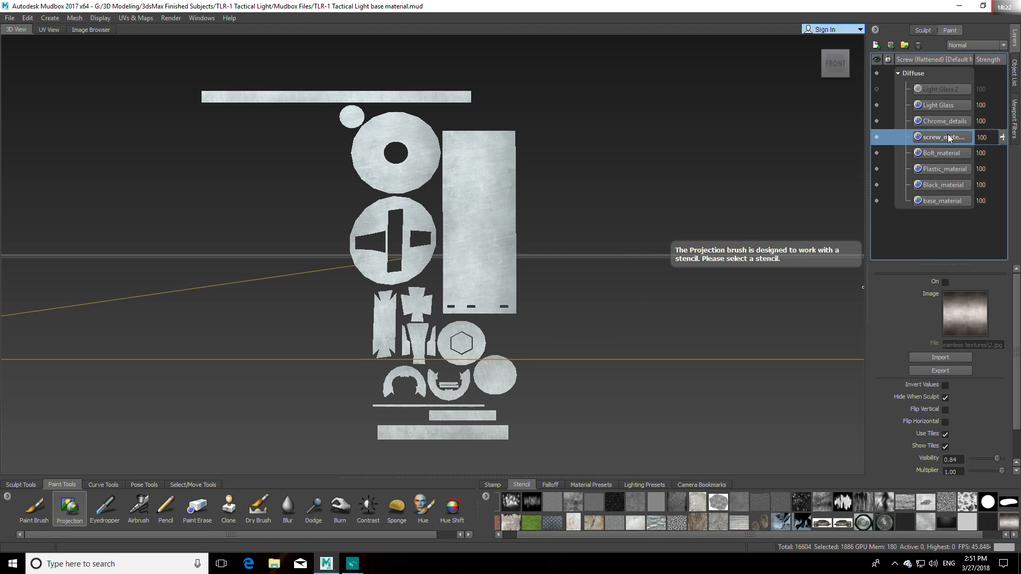
right_click(941, 137)
mouse_move(956, 207)
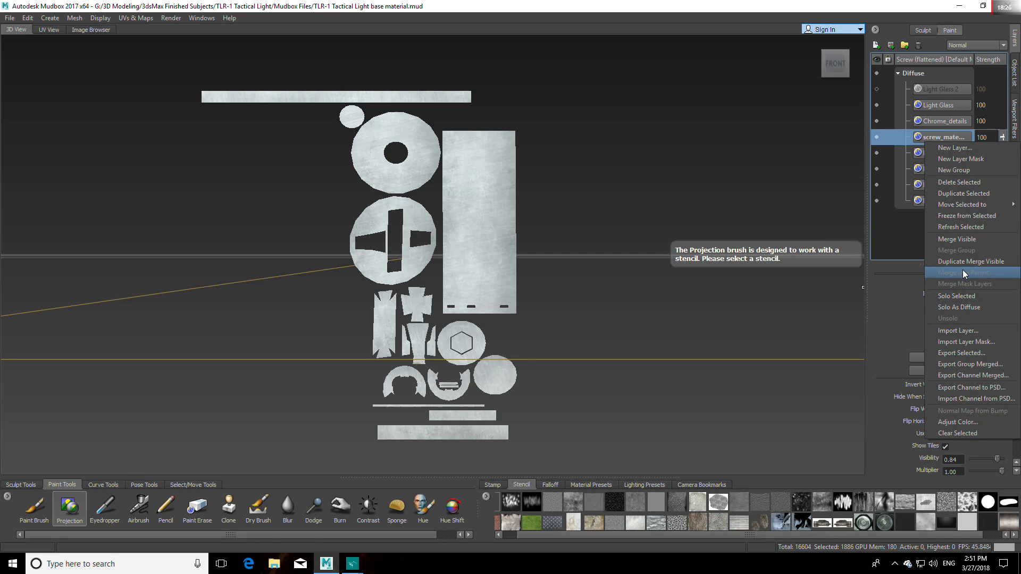
left_click(934, 136)
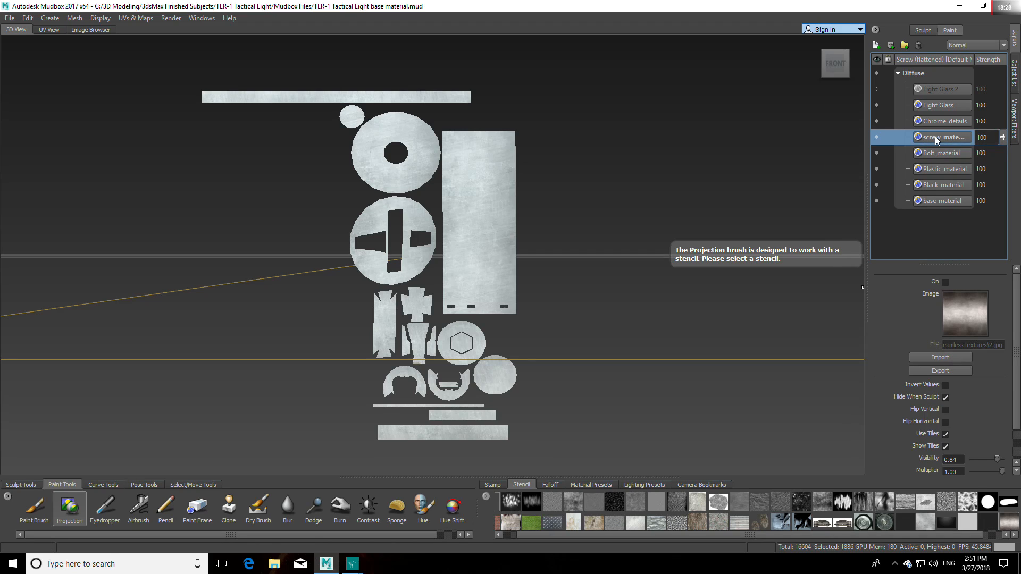
double_click(937, 137)
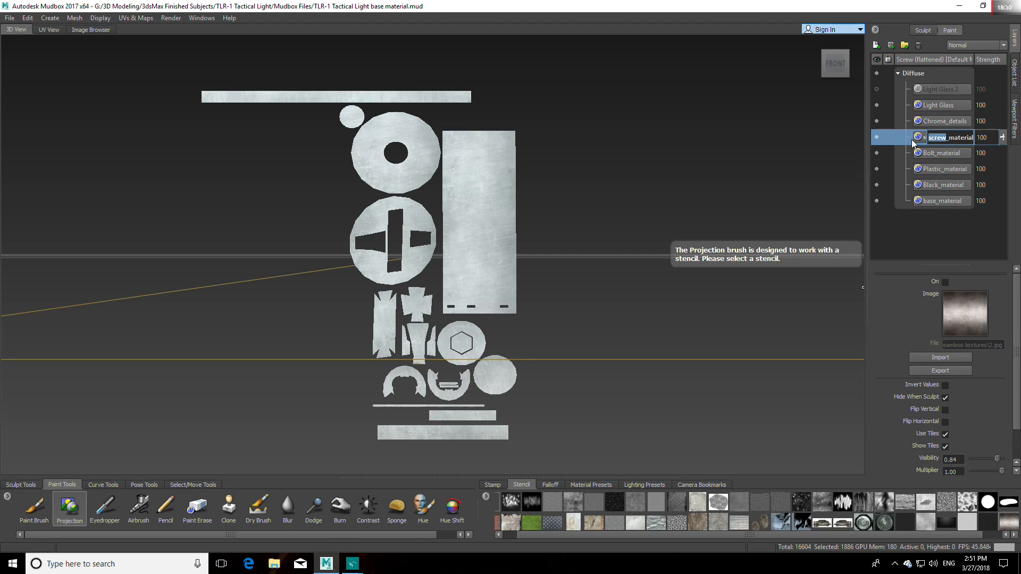
key("Left")
key("Right")
key("Right")
type("1")
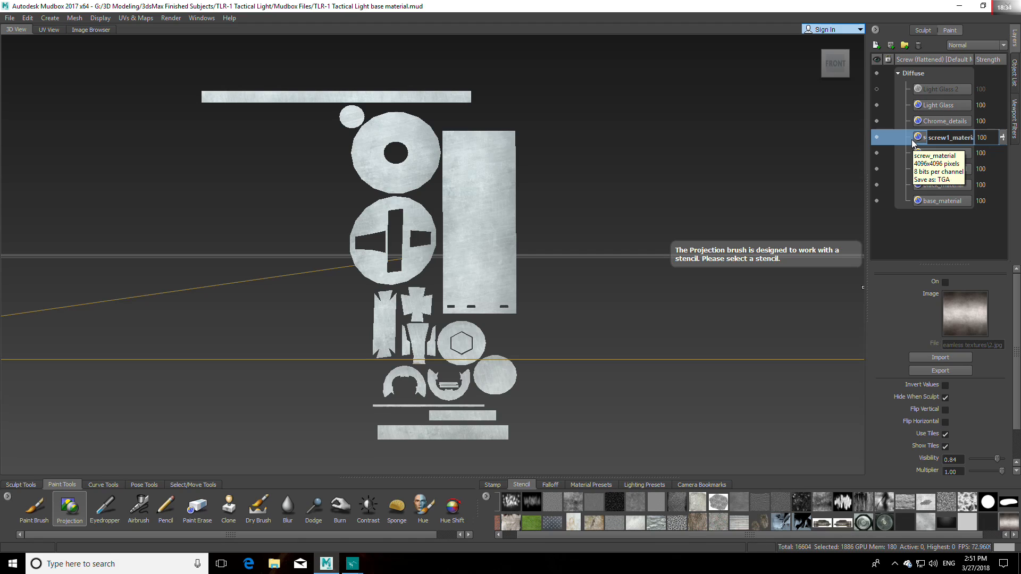
key("Return")
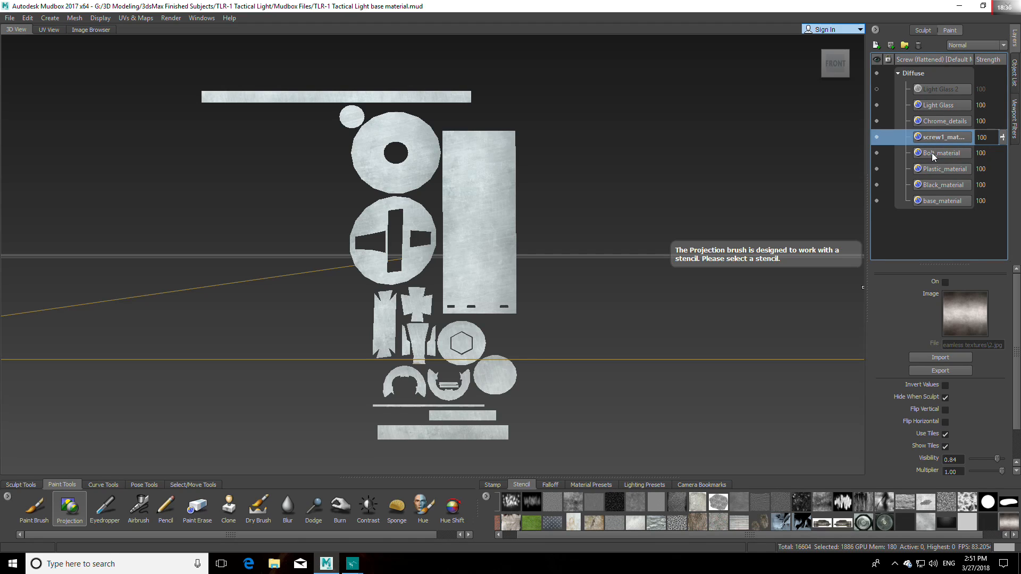
Step: Rename the Bolt_material paint layer to skrew_material
left_click(932, 152)
right_click(933, 152)
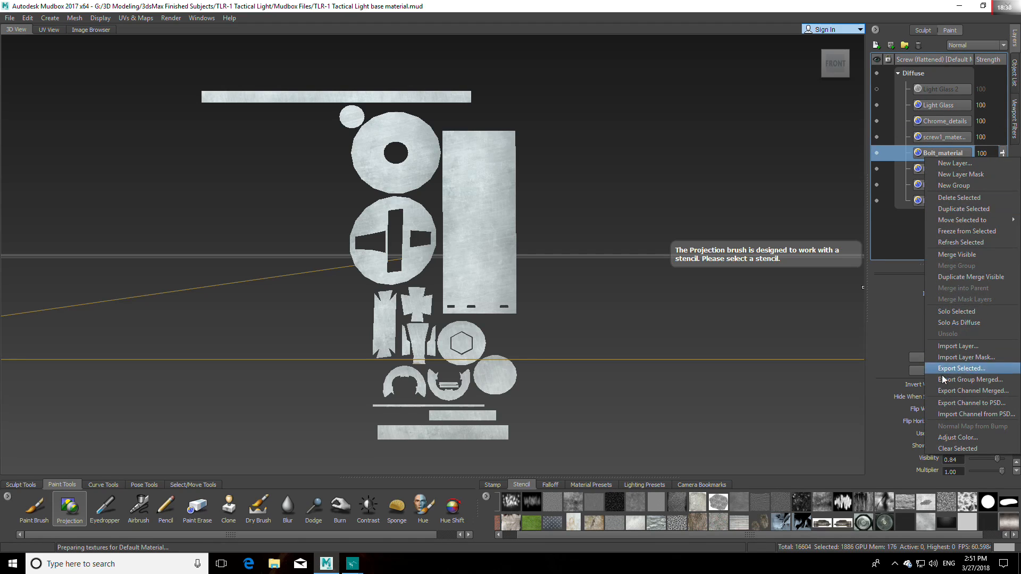
left_click(932, 152)
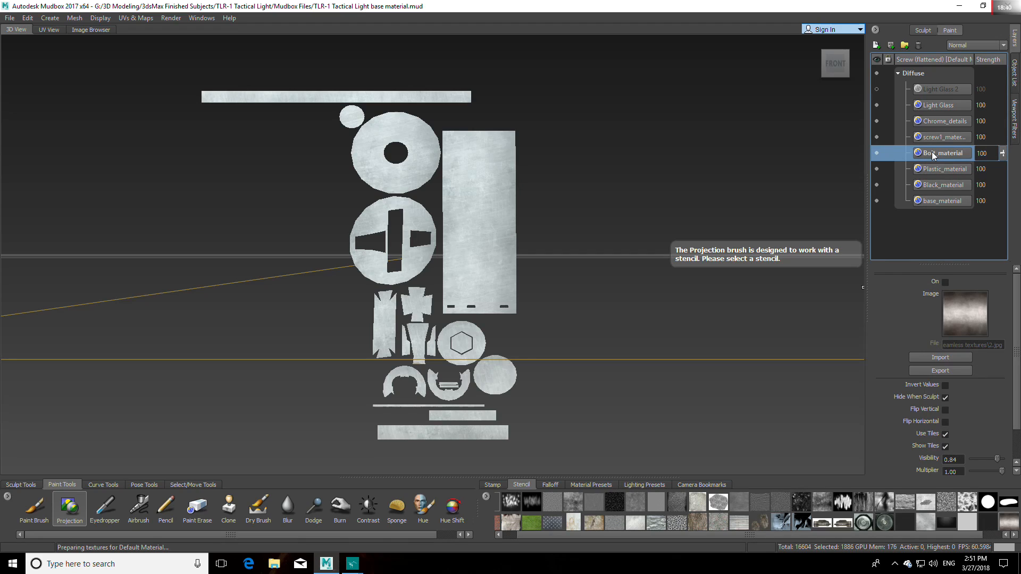
double_click(932, 154)
left_click_drag(940, 154, 919, 155)
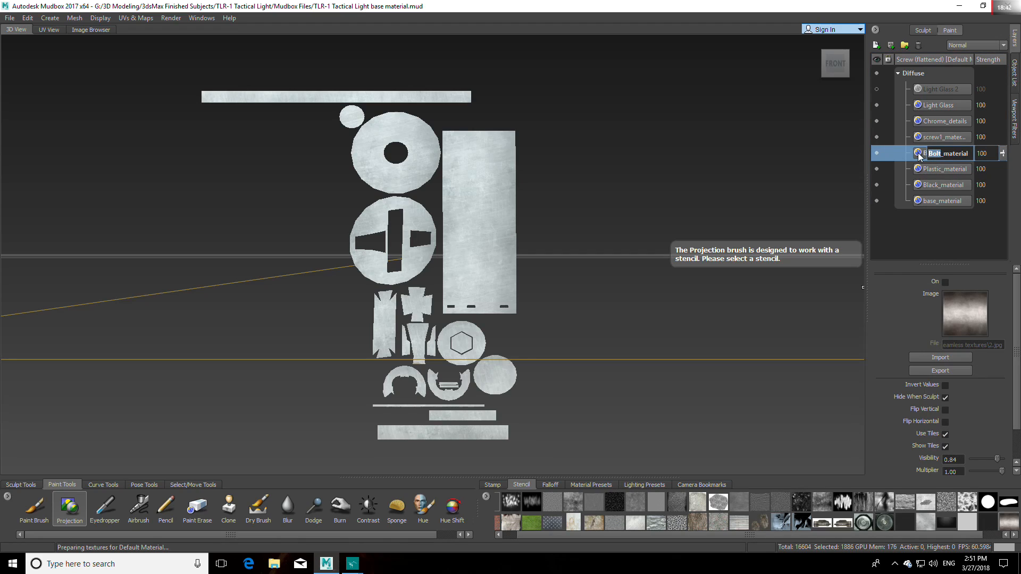
type("skrew")
key("Return")
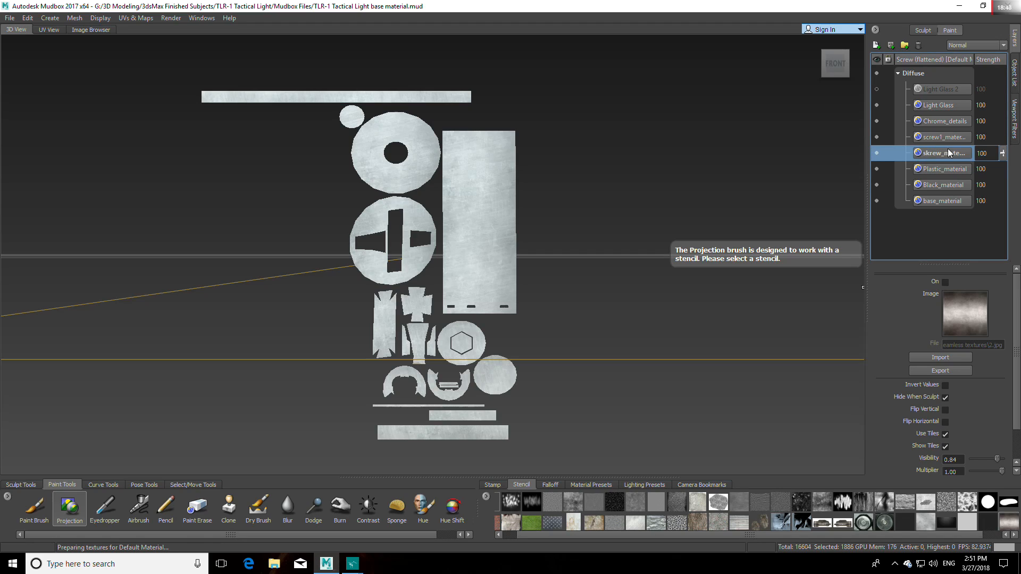
Step: Rename the screw1_material paint layer to bolt_material
left_click(930, 138)
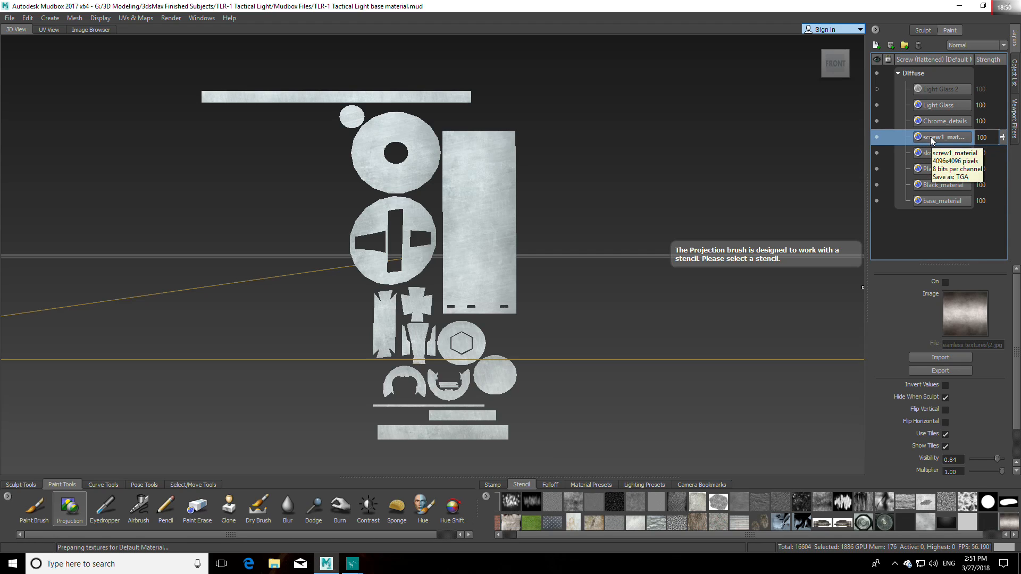
right_click(930, 140)
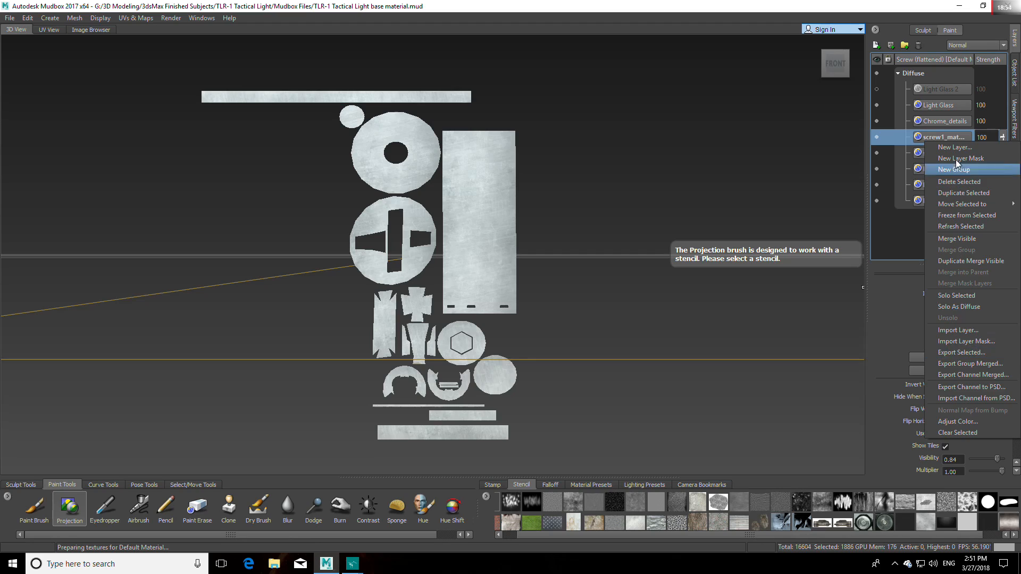
left_click(934, 136)
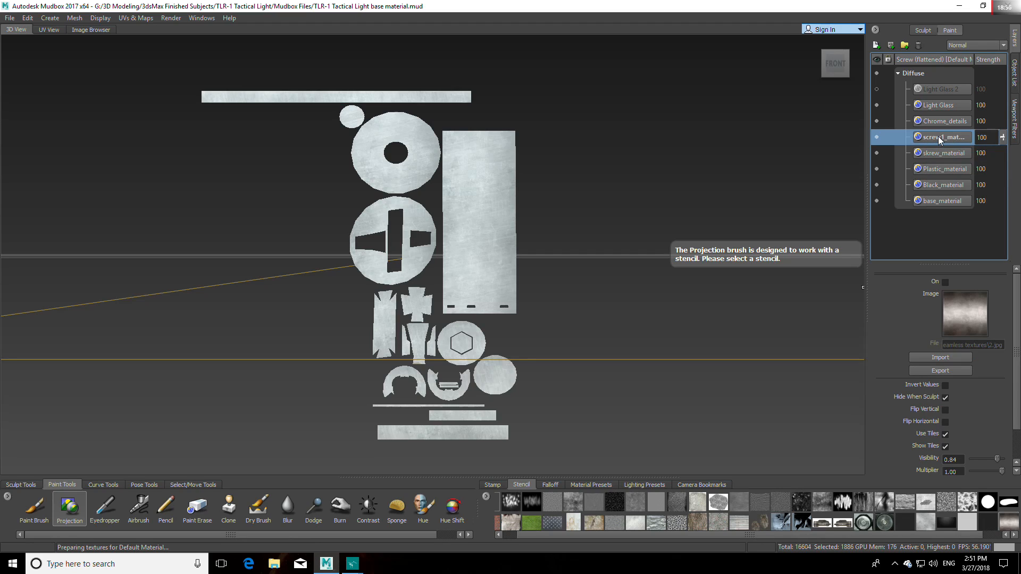
double_click(938, 136)
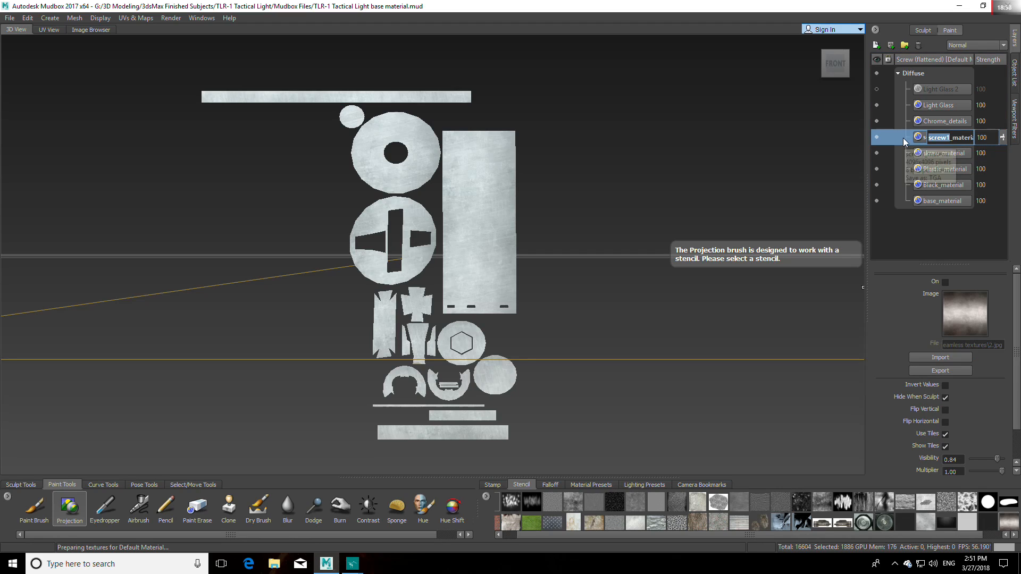
type("bolt")
key("Return")
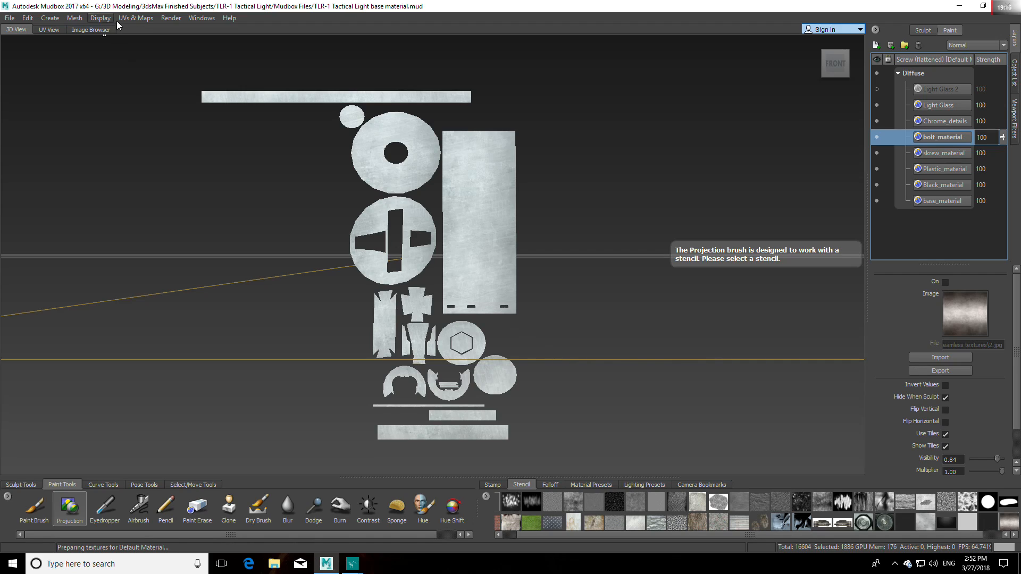
Step: Unflatten the bolt and screw from UV space to restore their 3D shapes on the light
left_click(136, 18)
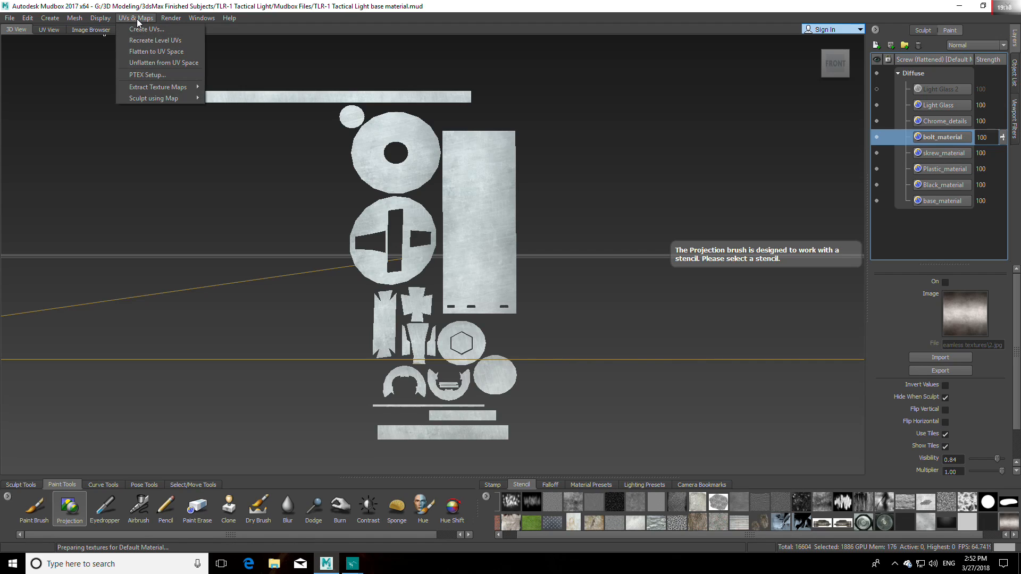
left_click(159, 62)
left_click(816, 43)
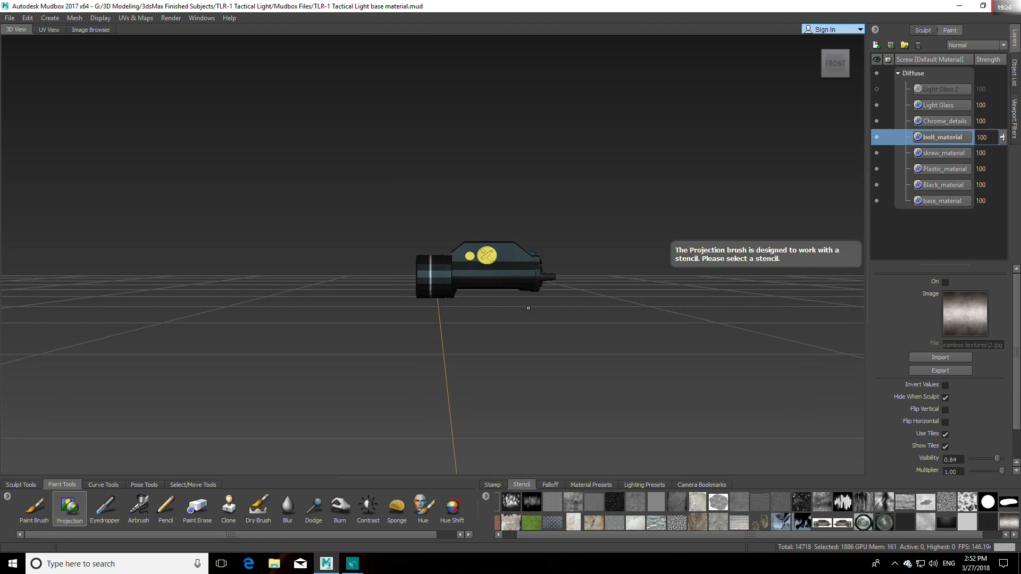
Step: Hide the TLR_1__Flashlight, TLR_1_Main_Body and Screw objects, leaving only the bolt displayed
left_click(1015, 80)
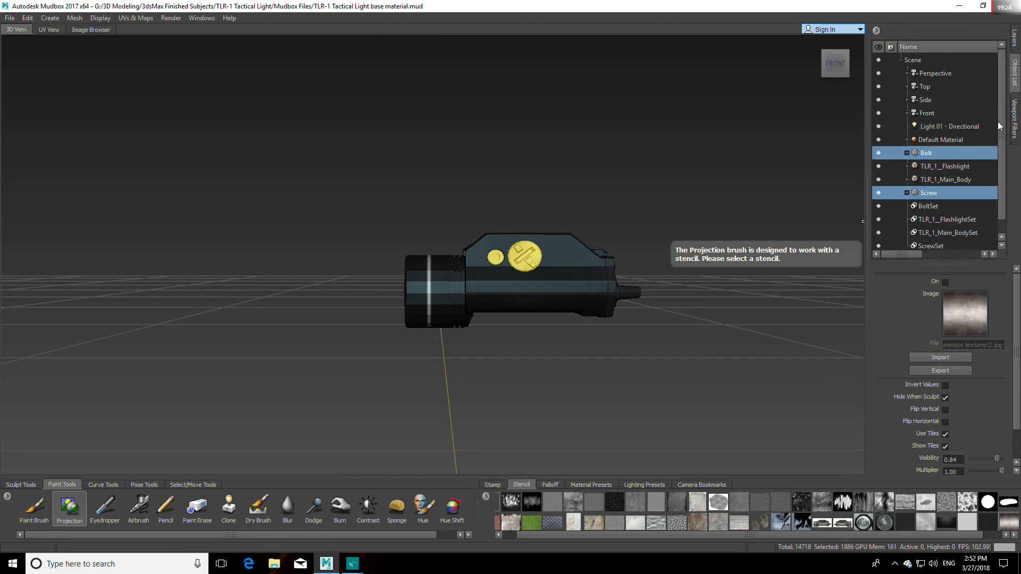
scroll(995, 127, "down", 1)
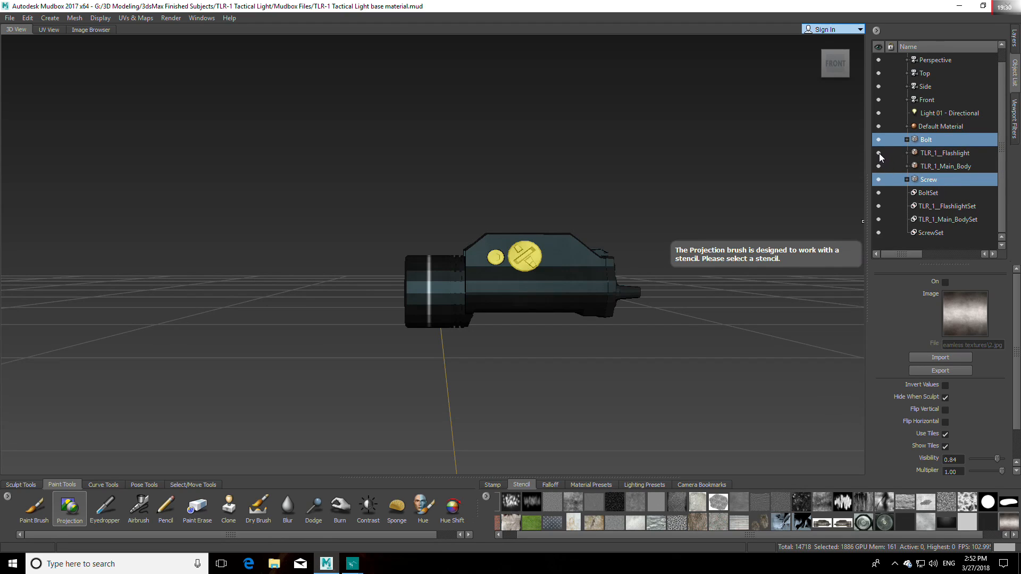
left_click(878, 153)
left_click(879, 167)
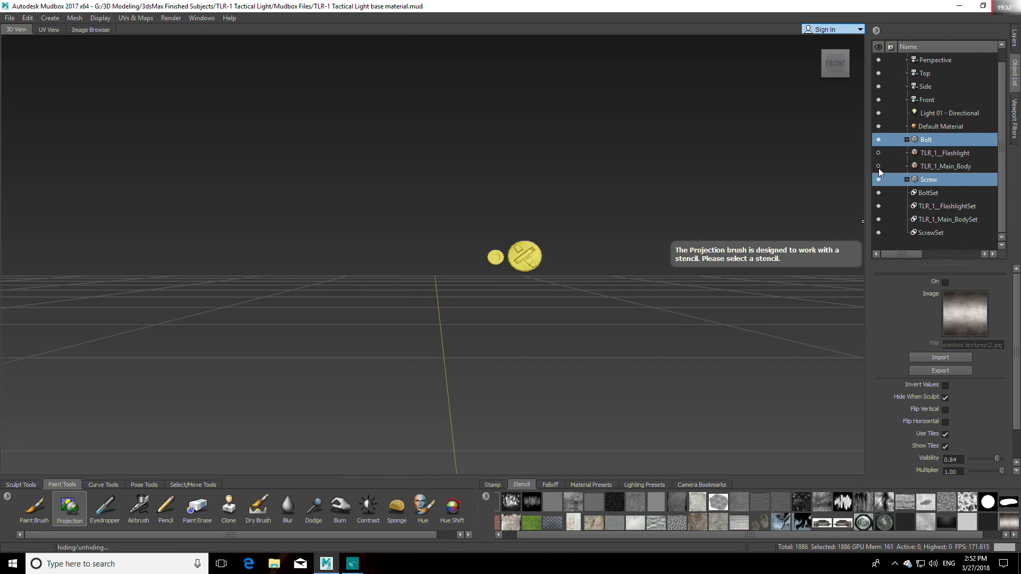
left_click(879, 179)
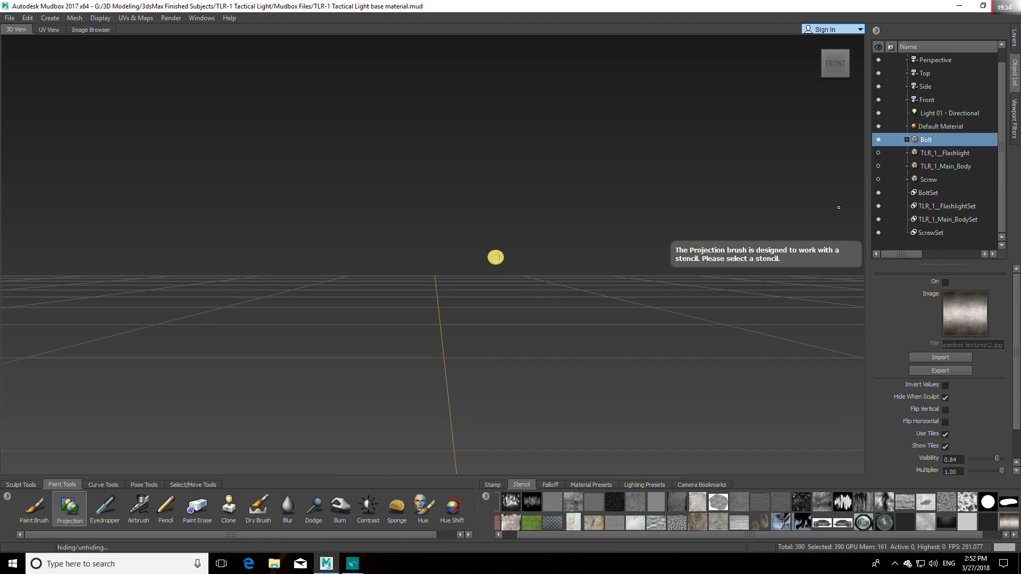
Step: Deselect the bolt and inspect the material on its faces up close from several angles
left_click(192, 484)
left_click(56, 508)
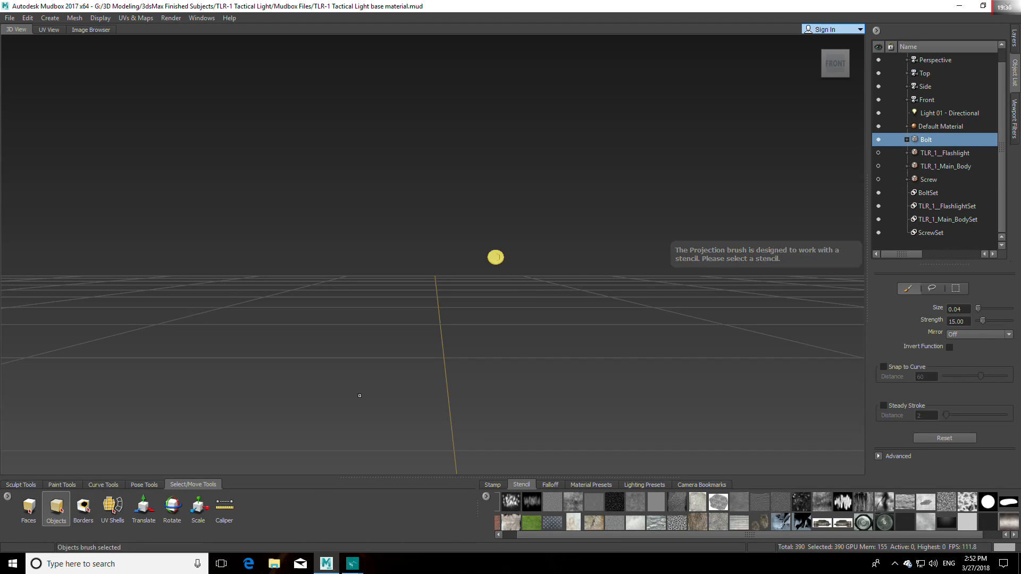
left_click(555, 324)
left_click_drag(555, 325, 648, 252, "alt")
middle_click_drag(615, 254, 597, 290, "alt")
scroll(597, 290, "up", 3)
left_click_drag(577, 324, 367, 319, "alt")
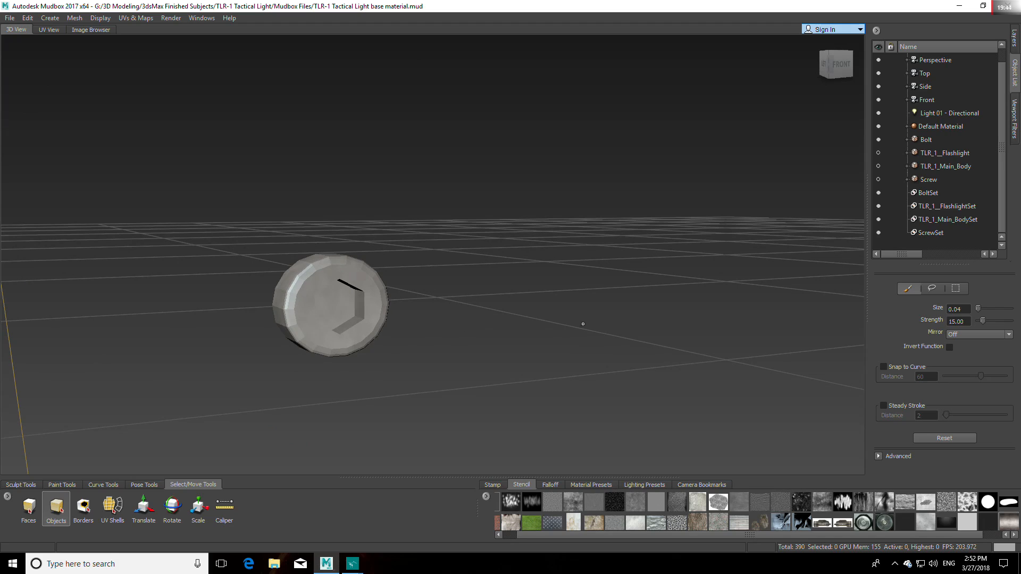
left_click(1014, 37)
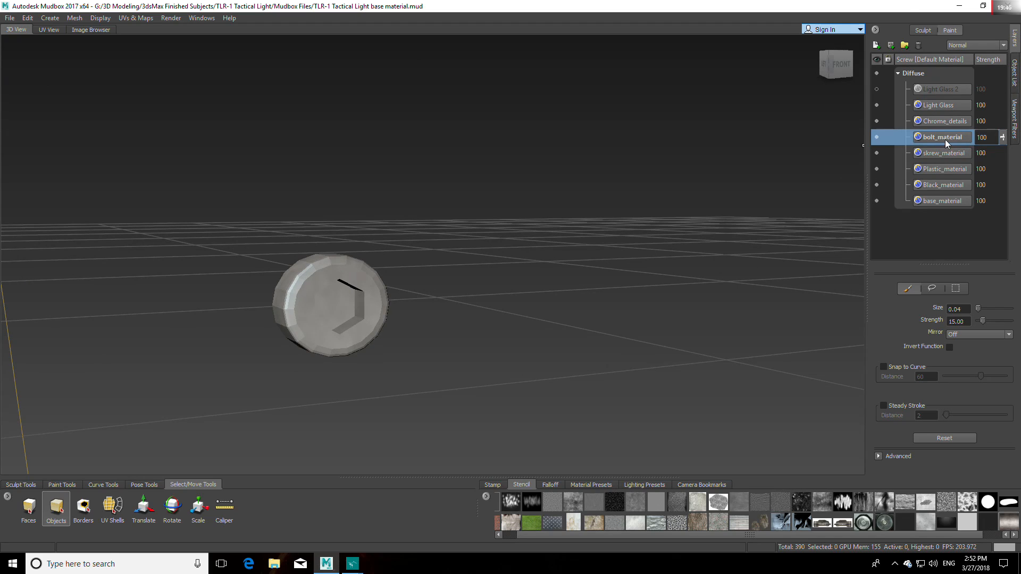
left_click_drag(580, 346, 525, 319, "alt")
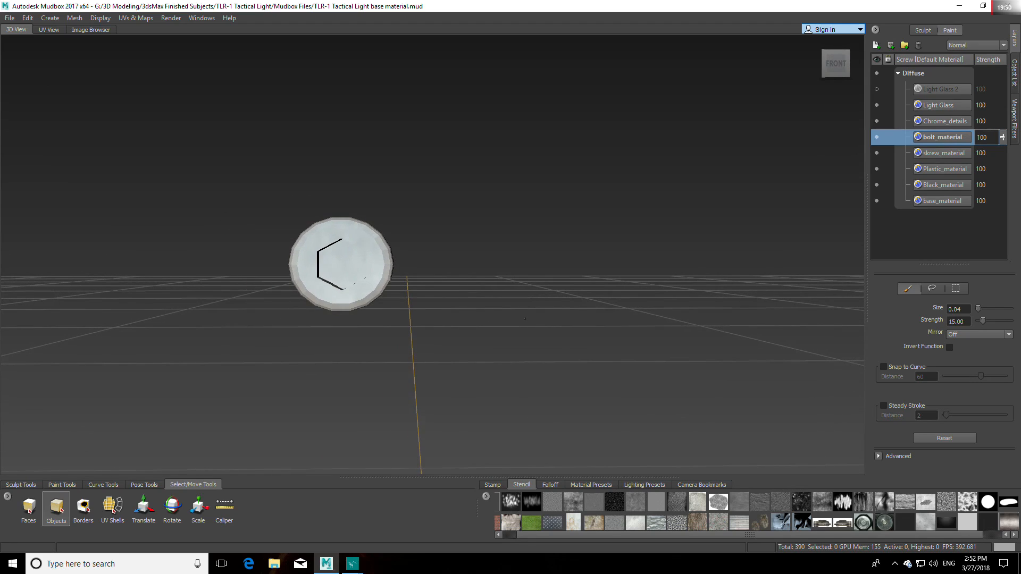
right_click(933, 138)
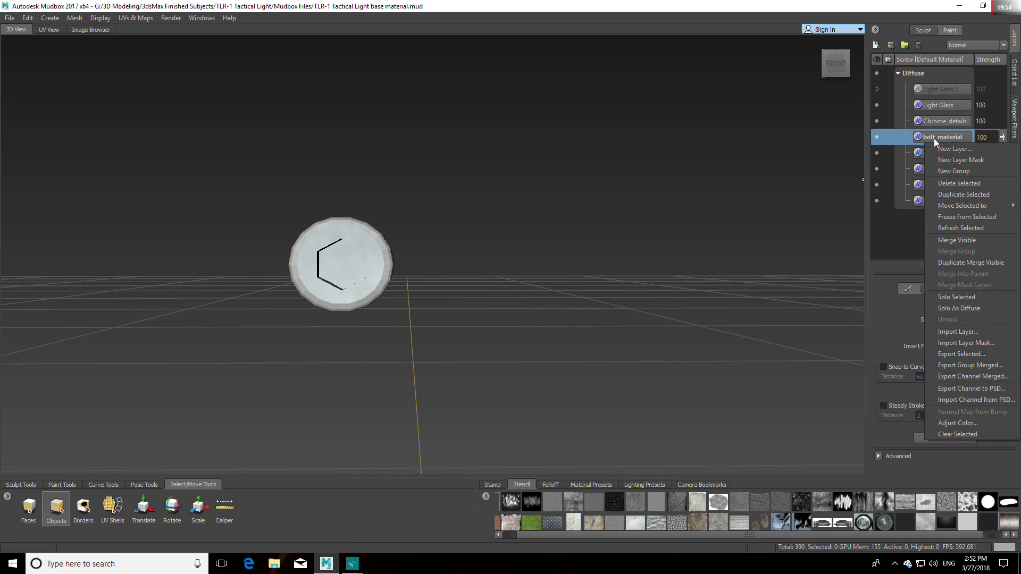
left_click(961, 197)
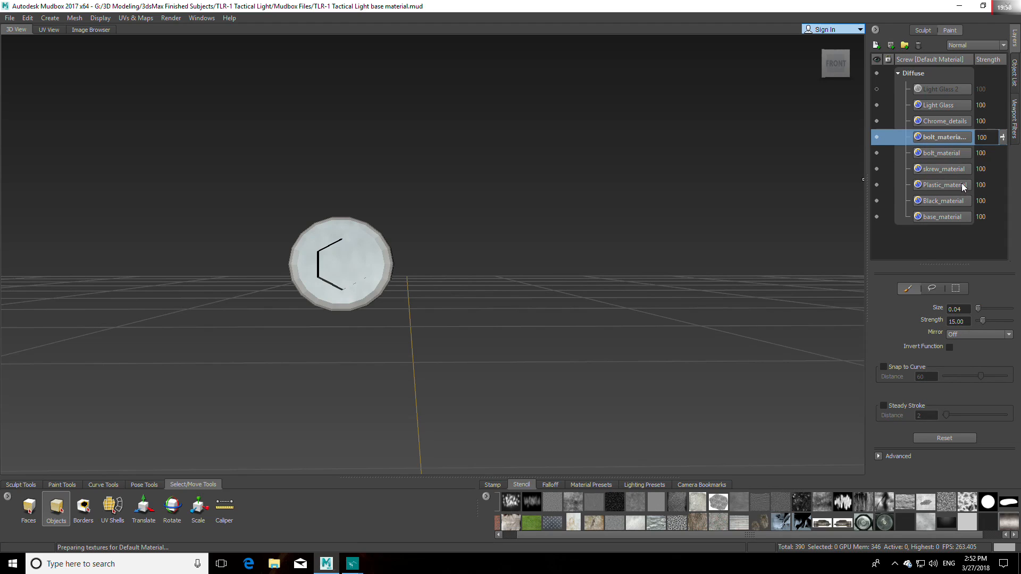
left_click(876, 137)
left_click(877, 152)
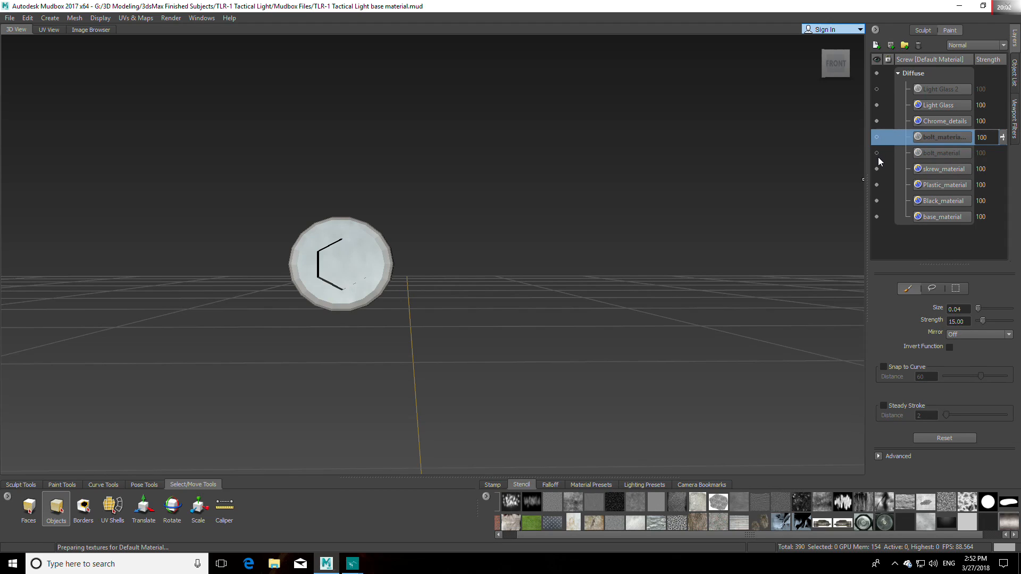
left_click(877, 153)
left_click(876, 137)
right_click(935, 139)
left_click(958, 180)
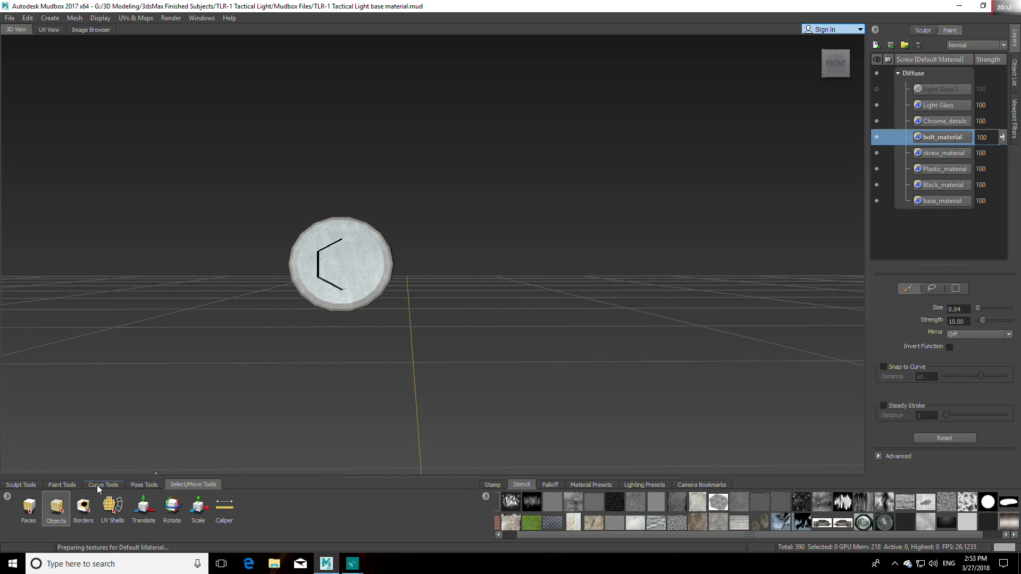
Step: Select the bolt and flatten it to UV space, with its shells framed in the front view
left_click(313, 270)
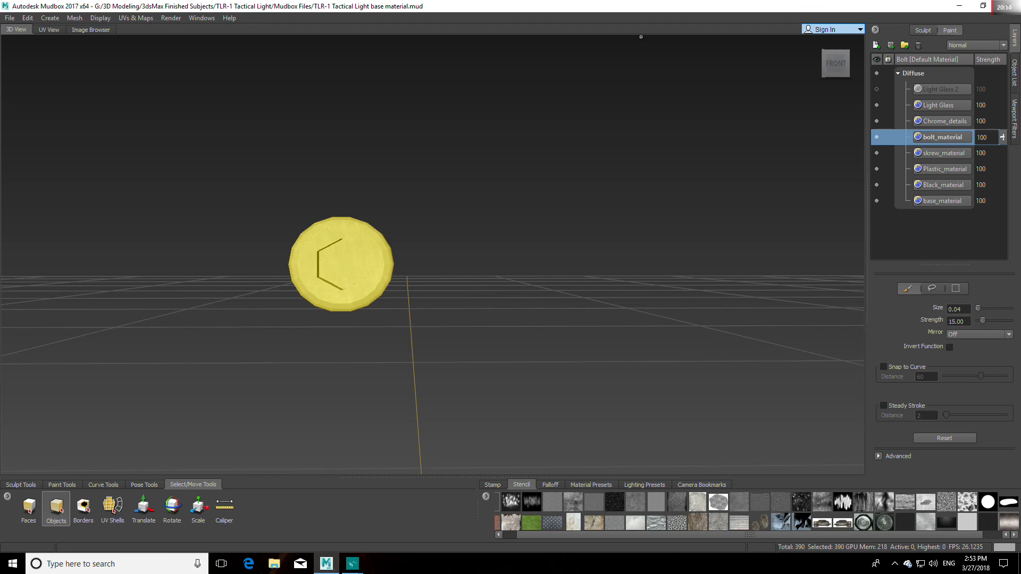
left_click(137, 18)
left_click(159, 62)
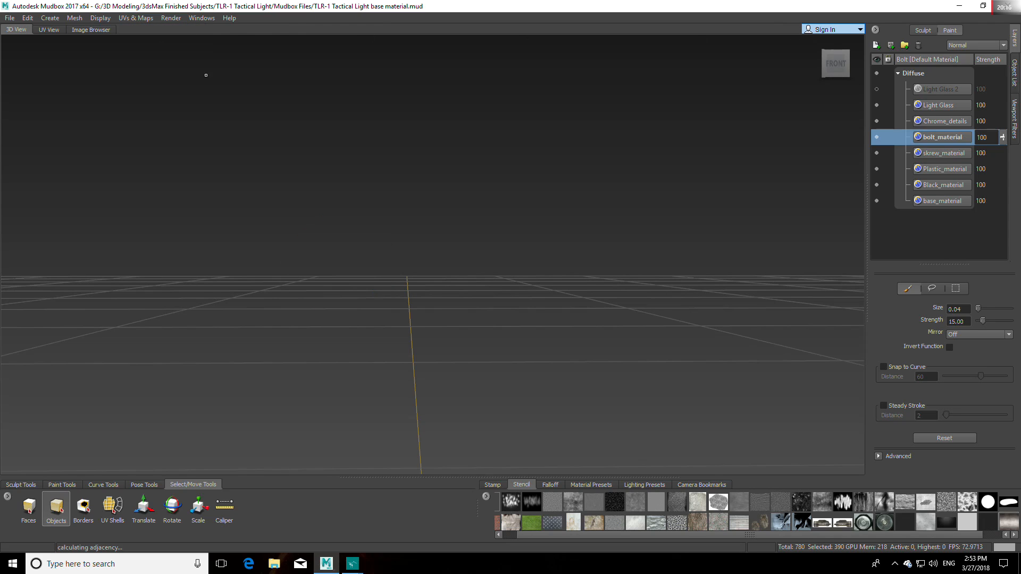
left_click(836, 65)
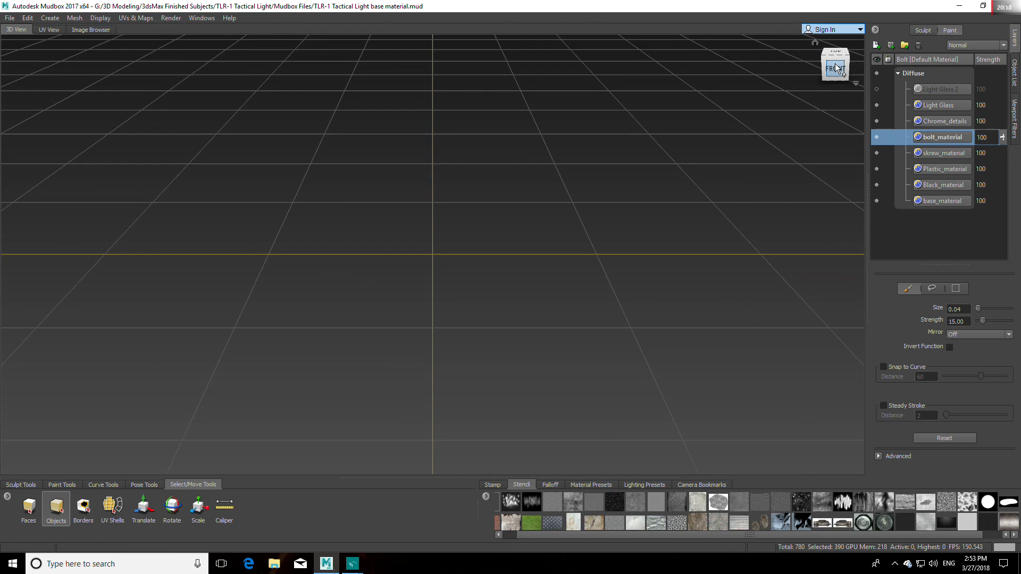
scroll(545, 289, "up", 7)
middle_click_drag(673, 276, 482, 274, "alt")
scroll(485, 273, "up", 7)
middle_click_drag(443, 338, 508, 330, "alt")
scroll(474, 311, "up", 4)
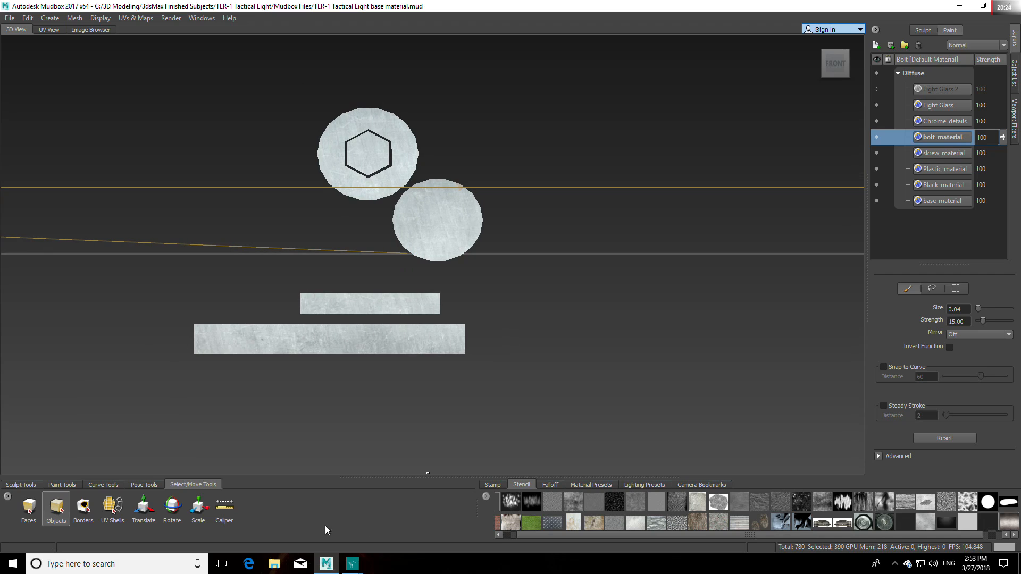
Step: Activate the Projection brush with the grey metal gradient 2.jpg as its stencil
left_click(72, 485)
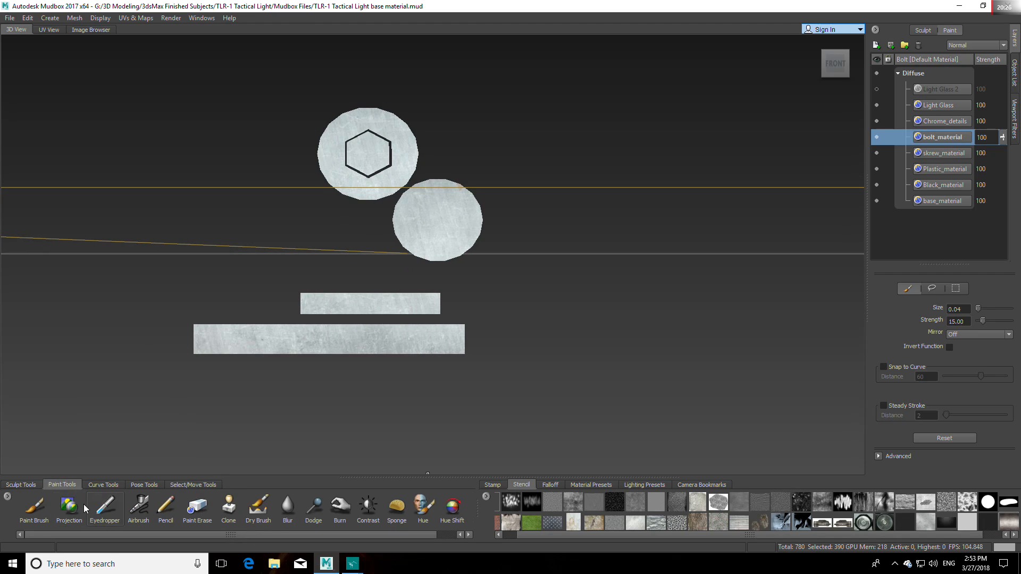
left_click(75, 508)
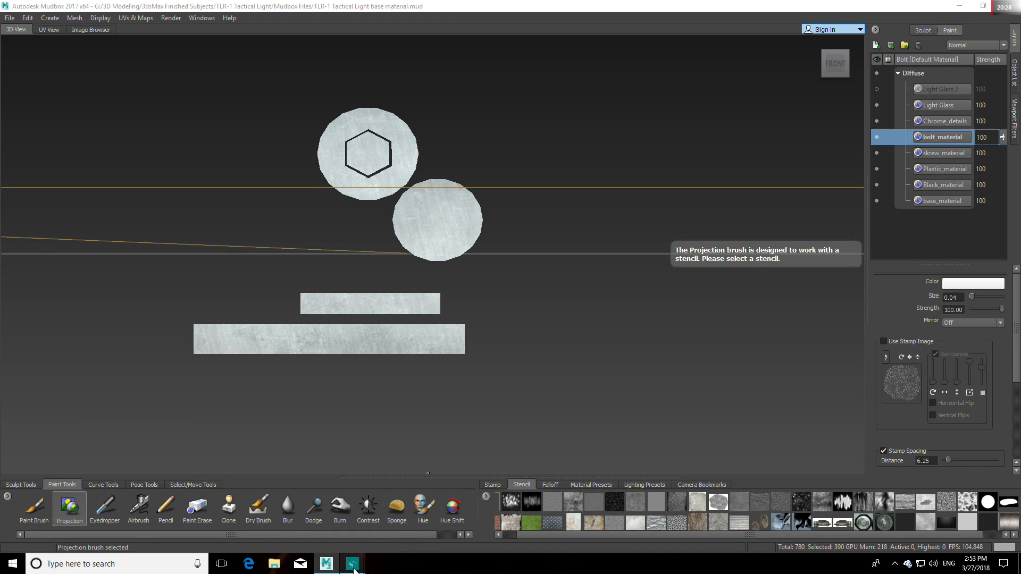
mouse_move(352, 563)
mouse_move(400, 483)
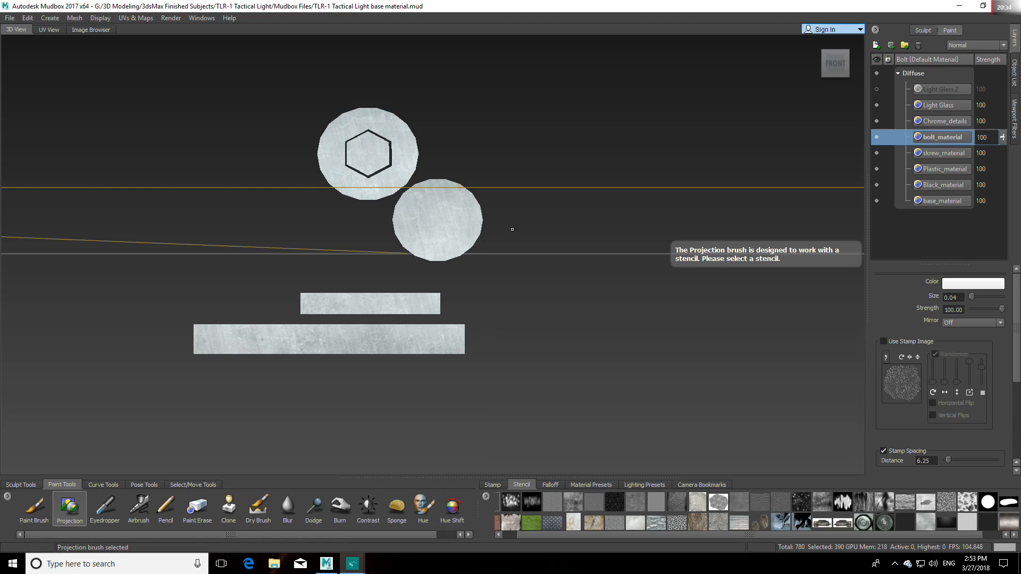
middle_click_drag(511, 228, 519, 248, "alt")
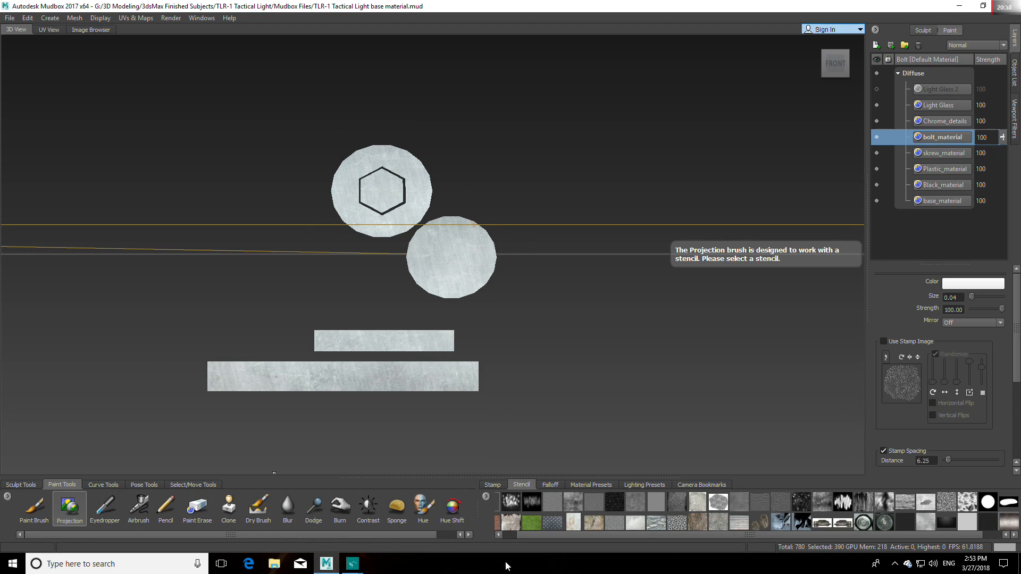
left_click_drag(813, 539, 844, 538)
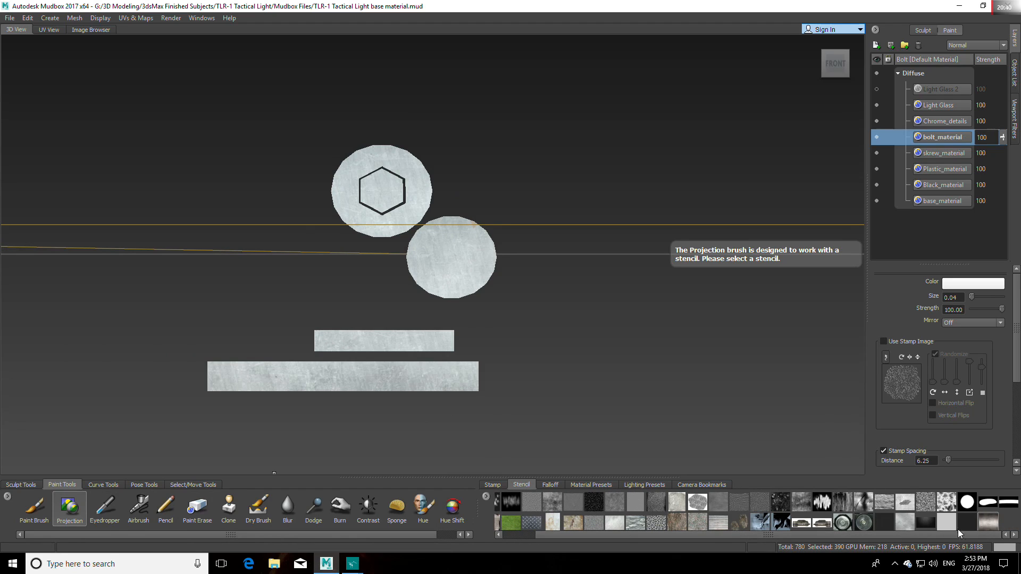
left_click(987, 522)
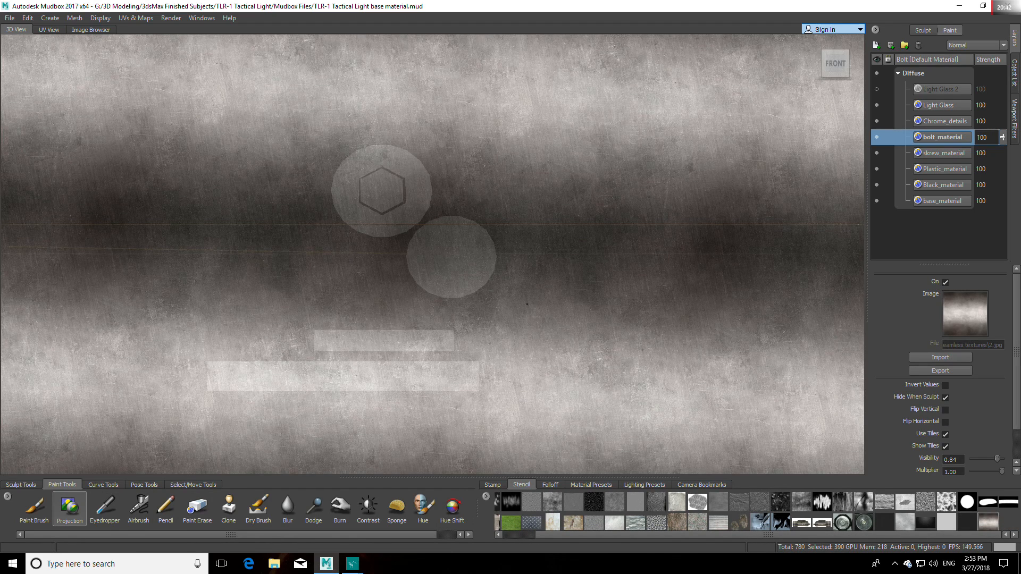
Step: Align the stencil's dark band with the bolt's two round UV shells and project the grey metal onto them
middle_click_drag(527, 306, 524, 286)
middle_click_drag(452, 226, 442, 196)
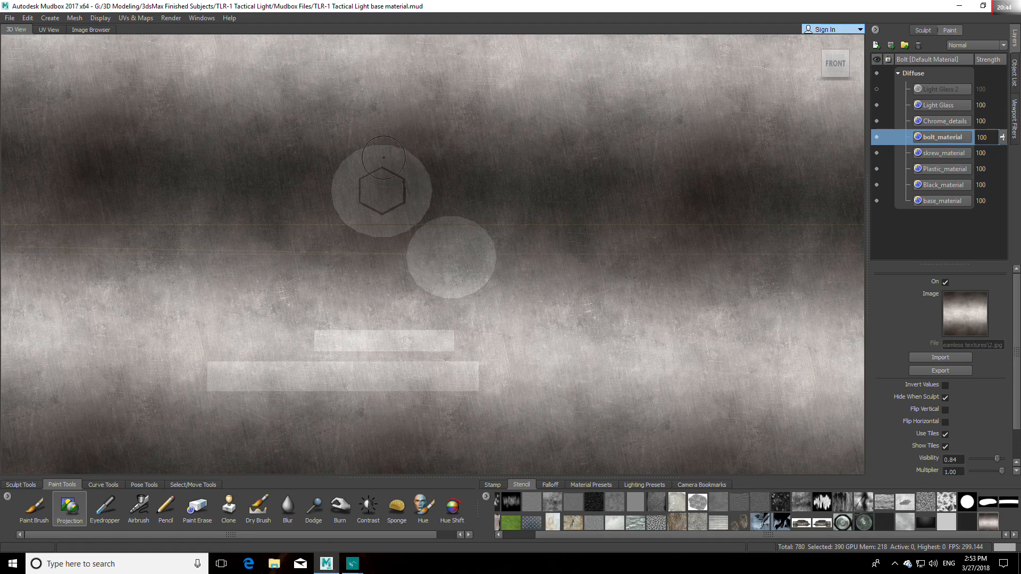
mouse_move(385, 155)
left_mouse_down()
mouse_move(351, 207)
mouse_move(409, 171)
mouse_move(387, 172)
mouse_move(407, 198)
mouse_move(442, 195)
left_mouse_up()
mouse_move(458, 242)
left_mouse_down()
mouse_move(430, 256)
mouse_move(437, 287)
mouse_move(481, 277)
mouse_move(432, 271)
mouse_move(460, 238)
mouse_move(430, 266)
left_mouse_up()
key("q")
key("q")
left_click_drag(428, 232, 429, 231)
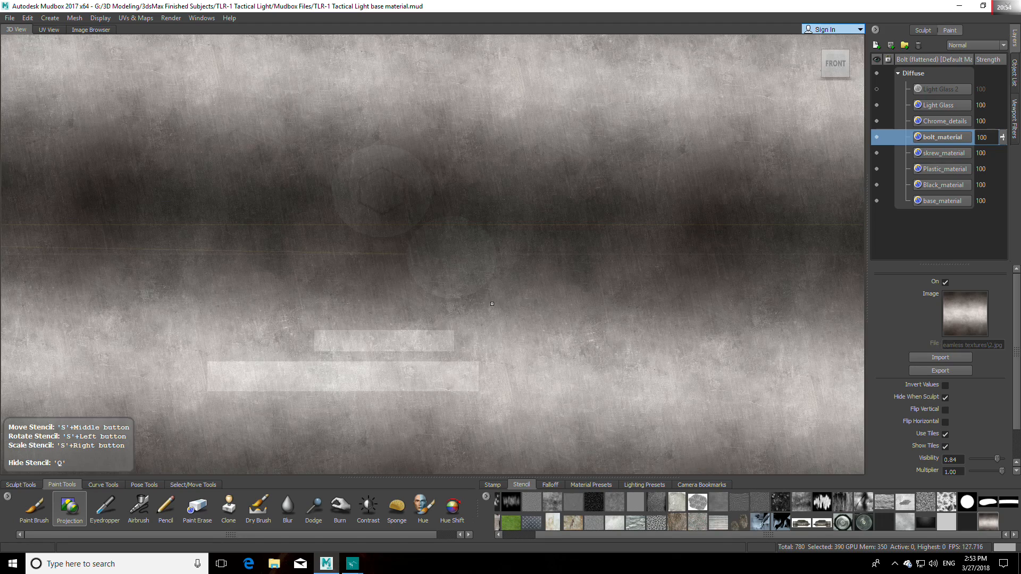
Step: Project the grey metal gradient onto the bolt's two rectangular strip shells and hide the stencil
middle_click_drag(433, 240, 396, 316)
left_click_drag(447, 343, 323, 341)
middle_click_drag(367, 338, 388, 376)
left_click_drag(472, 378, 213, 377)
key("q")
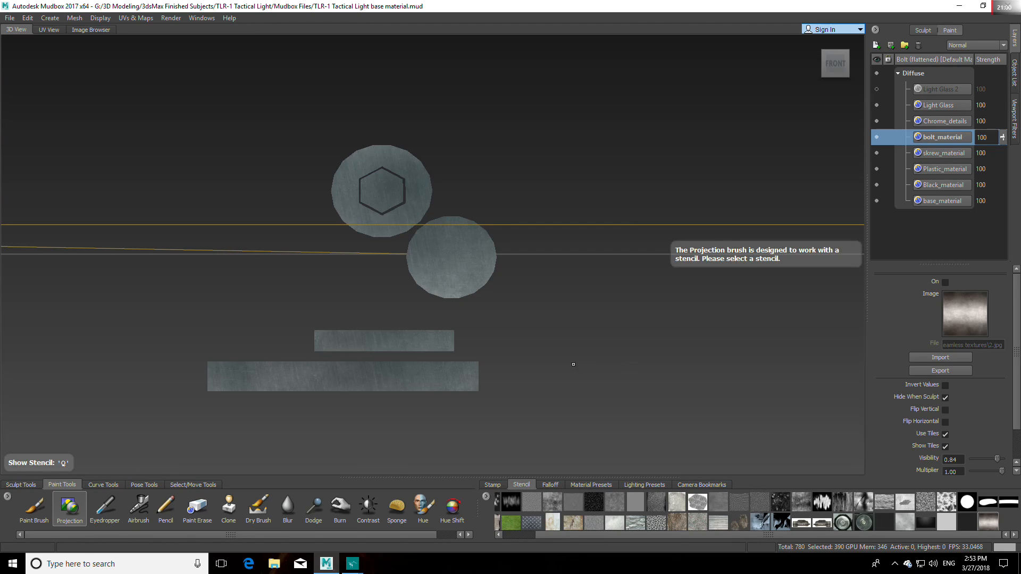
Step: Add the brown metal gradient d2.jpg to the stencil library and activate it as the projection stencil
left_click(486, 496)
left_click(505, 506)
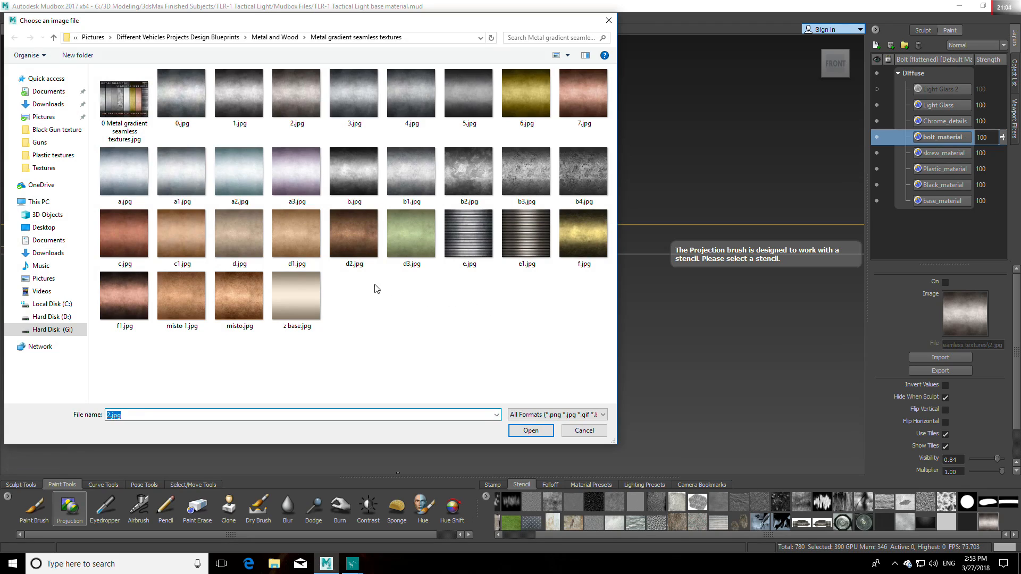
left_click(366, 228)
left_click(531, 430)
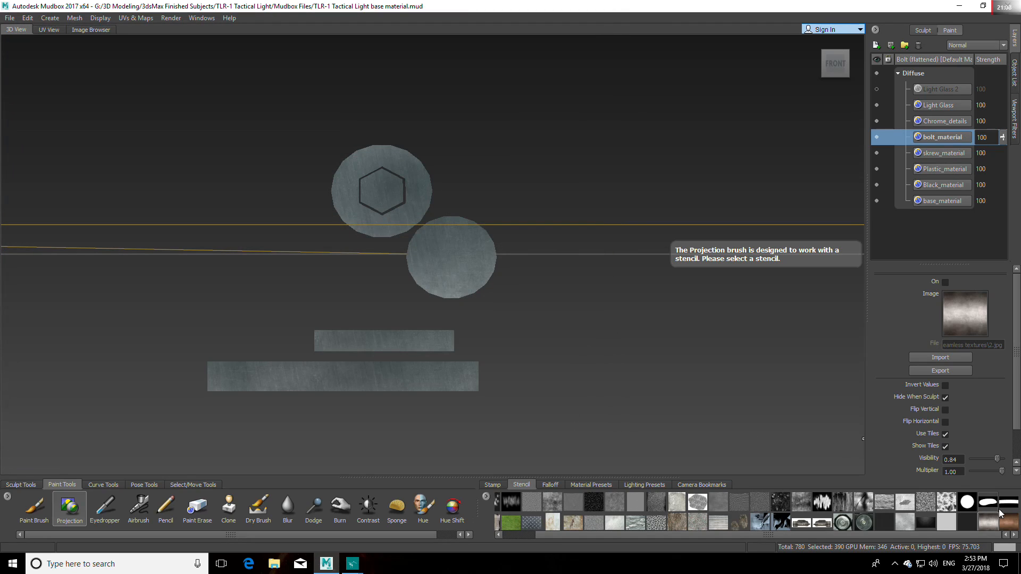
left_click(1009, 522)
key("q")
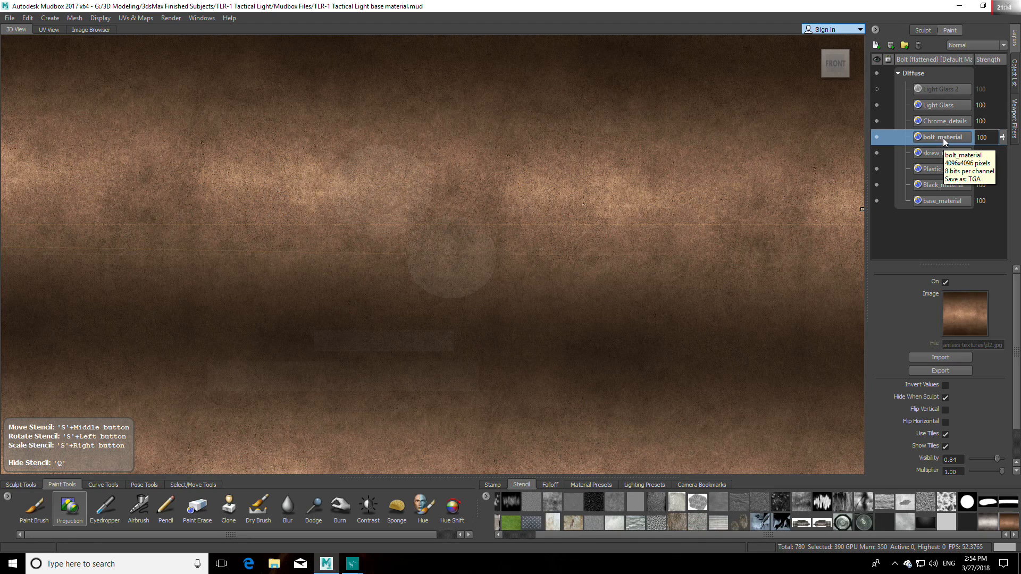
Step: Duplicate the bolt_material paint layer and hide the stencil
right_click(943, 139)
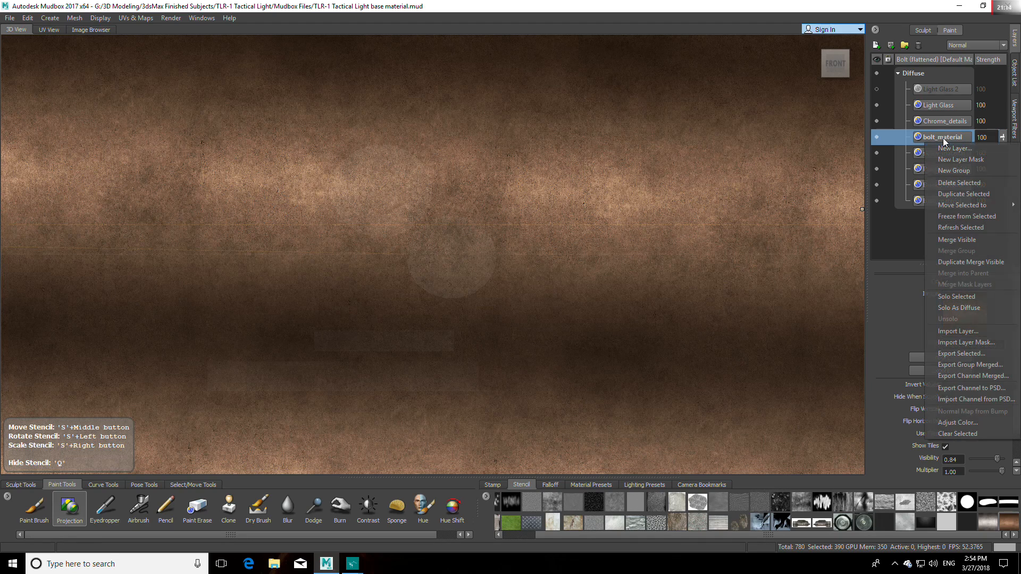
left_click(956, 195)
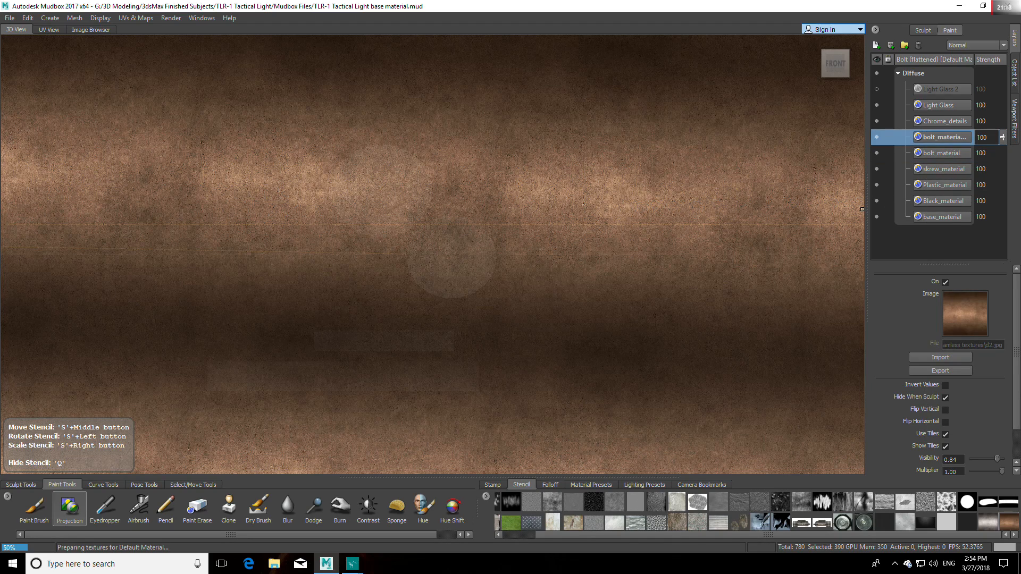
key("q")
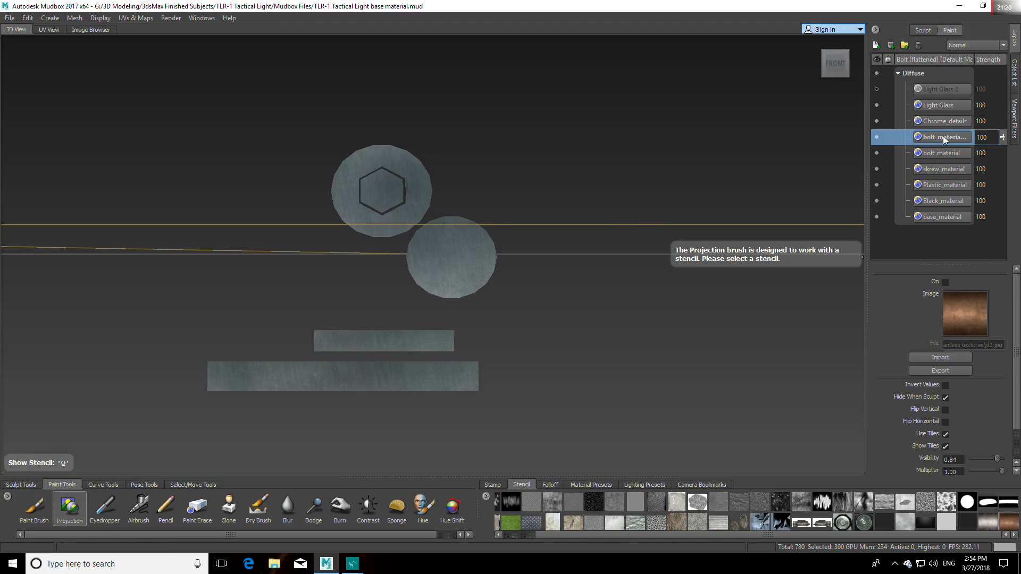
Step: Show the brown gradient stencil, align its light band with the bolt's lower round UV shell and project it there
key("q")
middle_click_drag(448, 255, 497, 271)
left_click_drag(497, 271, 640, 169)
middle_click_drag(632, 260, 677, 313)
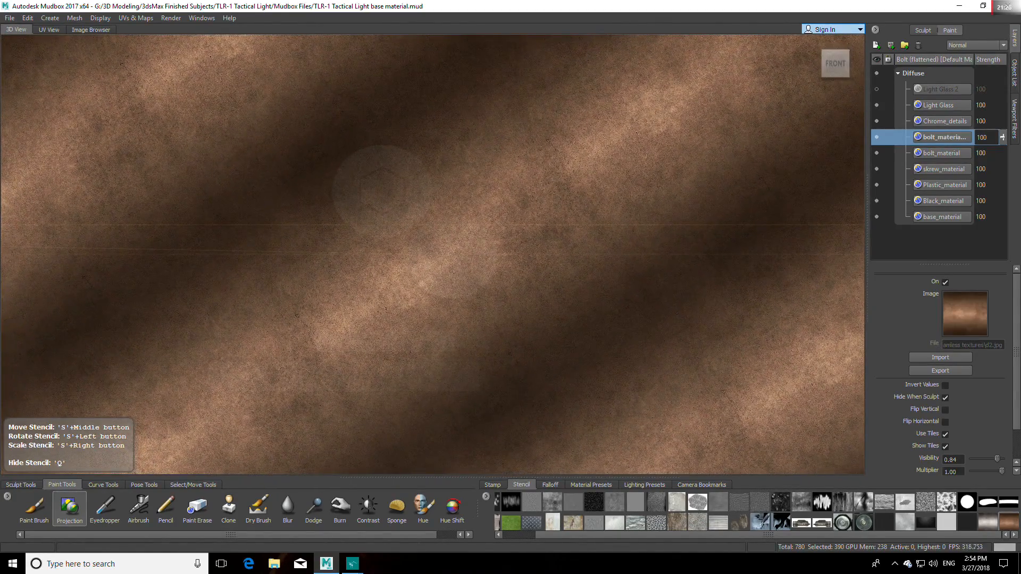
mouse_move(464, 237)
left_mouse_down()
mouse_move(432, 262)
mouse_move(488, 232)
left_mouse_up()
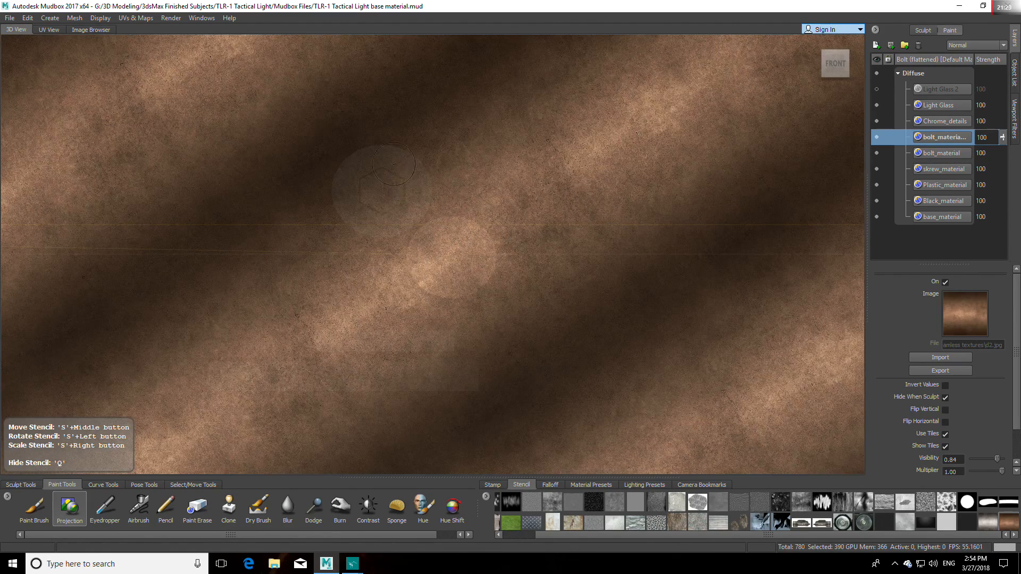
Step: Shift the stencil so its light band covers the round shell with the hexagon and project the brown metal onto it
mouse_move(345, 186)
left_mouse_down()
mouse_move(367, 216)
mouse_move(415, 176)
mouse_move(407, 187)
left_mouse_up()
key("q")
key("q")
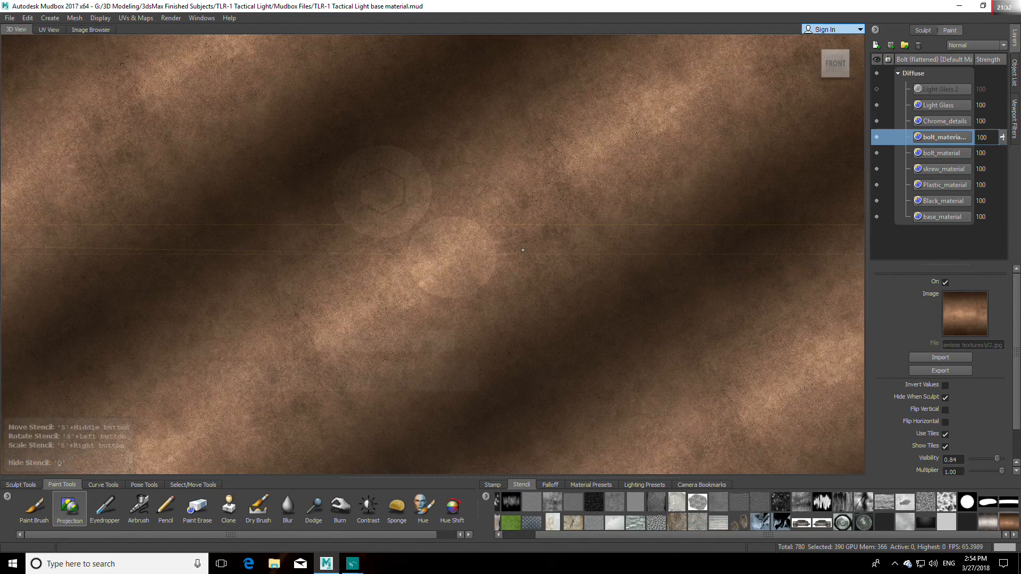
middle_click_drag(523, 246, 471, 206)
mouse_move(403, 158)
left_mouse_down()
mouse_move(356, 176)
mouse_move(413, 184)
mouse_move(361, 227)
mouse_move(346, 198)
mouse_move(355, 204)
left_mouse_up()
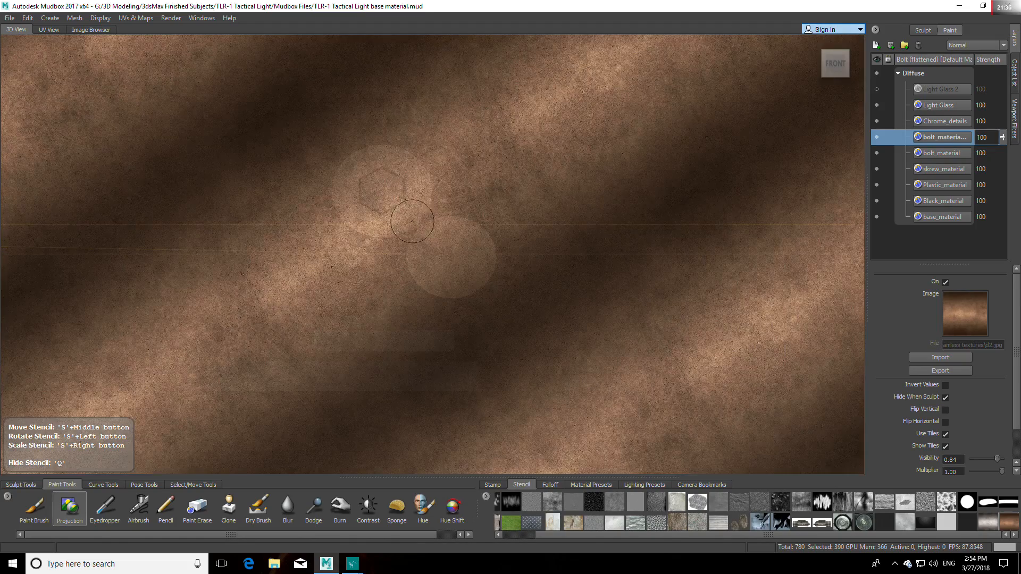
Step: Project the brown metal gradient onto the bolt's two rectangular strip shells, realigning the stencil for each, and hide the stencil
middle_click_drag(400, 245, 394, 359)
mouse_move(390, 349)
left_mouse_down()
mouse_move(440, 341)
mouse_move(316, 342)
left_mouse_up()
left_click_drag(441, 341, 451, 341)
middle_click_drag(476, 333, 474, 387)
mouse_move(468, 376)
left_mouse_down()
mouse_move(229, 378)
mouse_move(277, 376)
left_mouse_up()
middle_click_drag(287, 357, 281, 379)
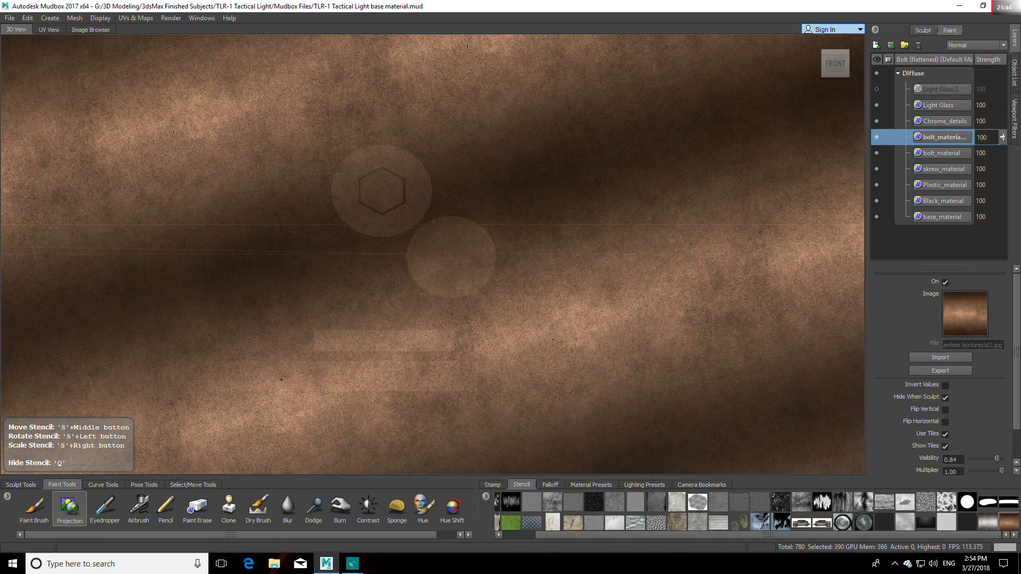
mouse_move(382, 380)
left_mouse_down()
mouse_move(237, 379)
mouse_move(492, 378)
left_mouse_up()
key("q")
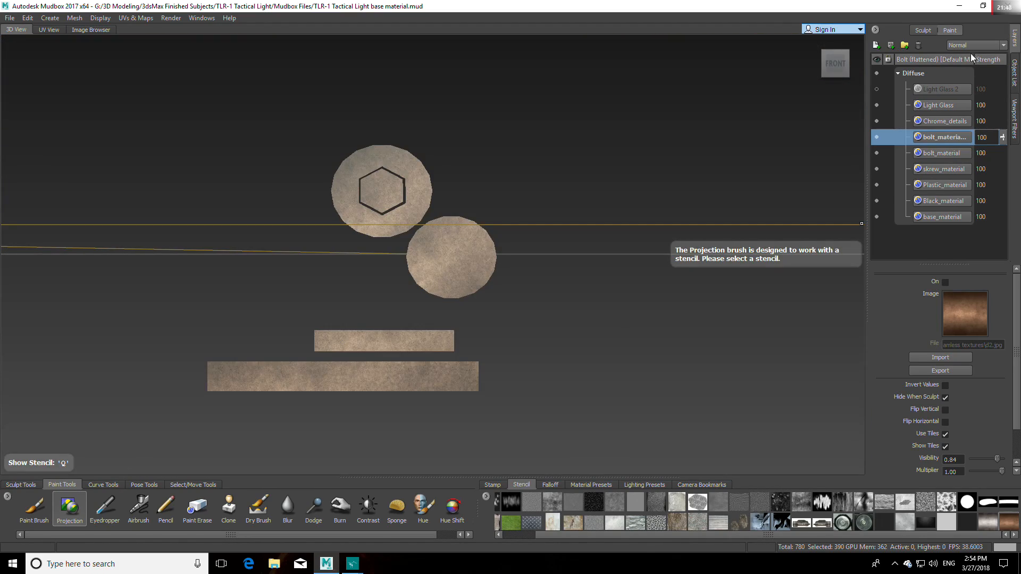
Step: Set the duplicate bolt layer's blend mode to Overlay and lower the bolt_material layer's strength to 75
left_click(983, 45)
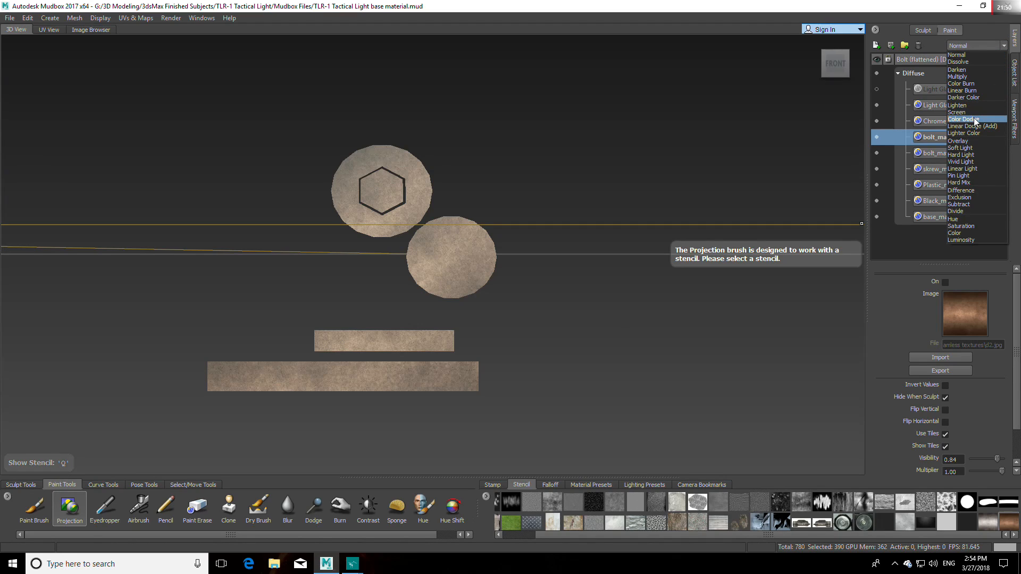
left_click(961, 141)
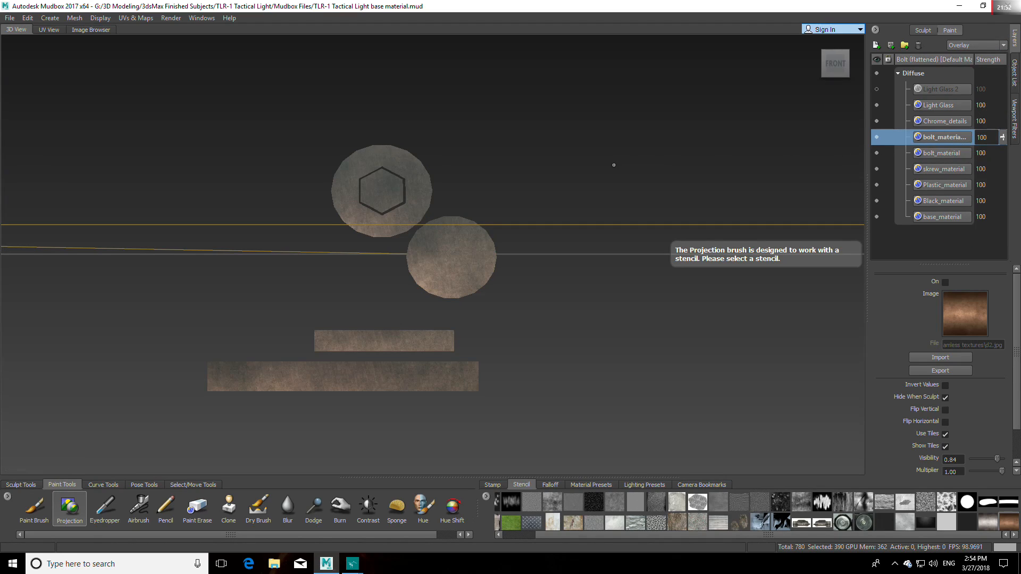
left_click(951, 153)
left_click(1003, 47)
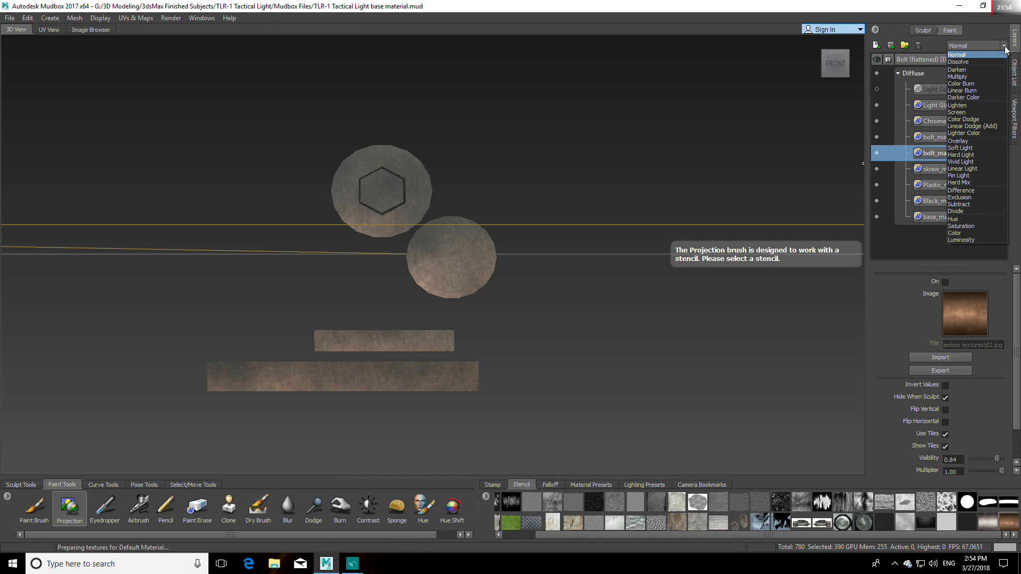
left_click(1004, 46)
left_click_drag(1002, 153, 1002, 176)
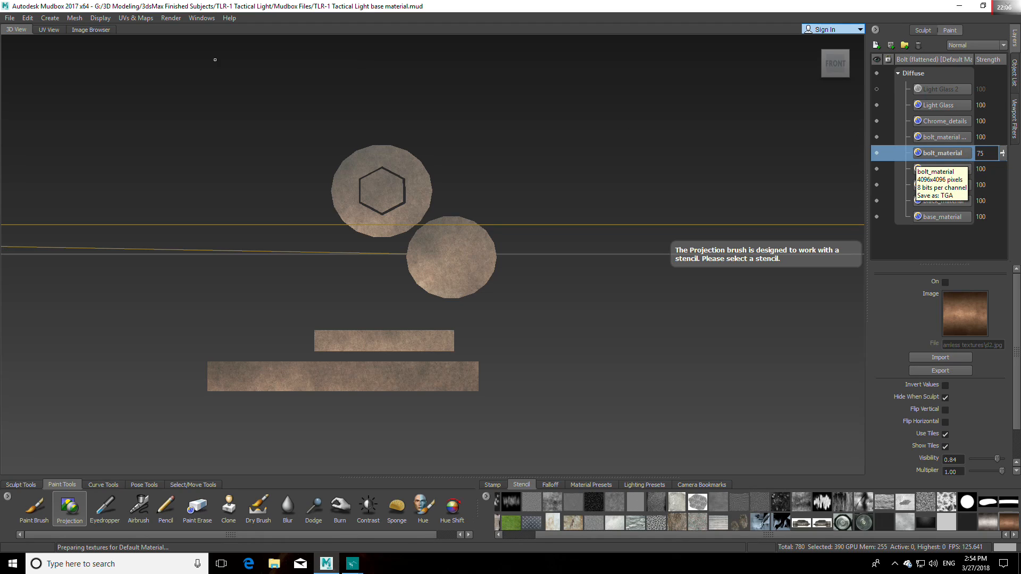
Step: Unflatten the bolt from UV space to restore its 3D shape
left_click(142, 19)
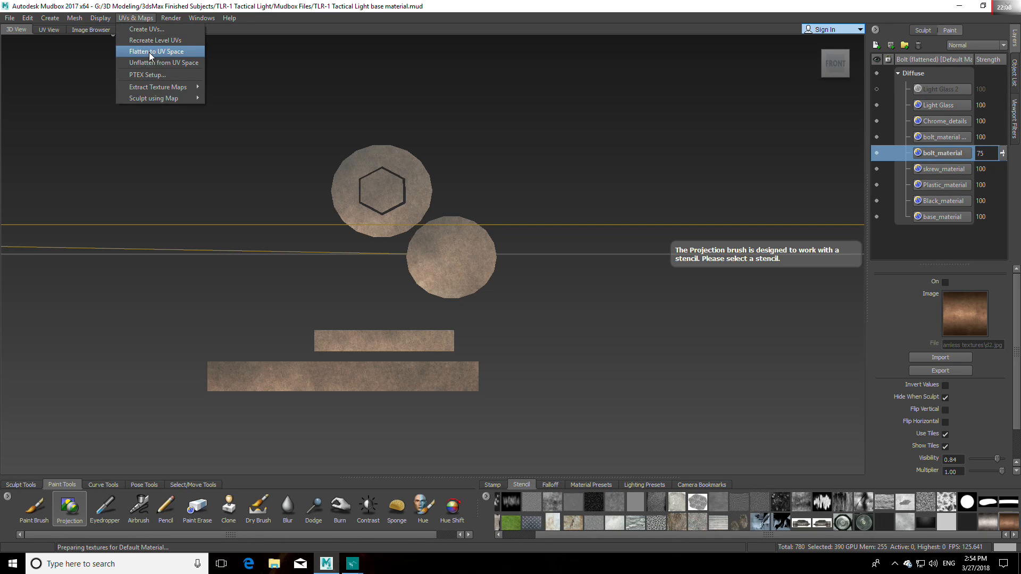
left_click(151, 63)
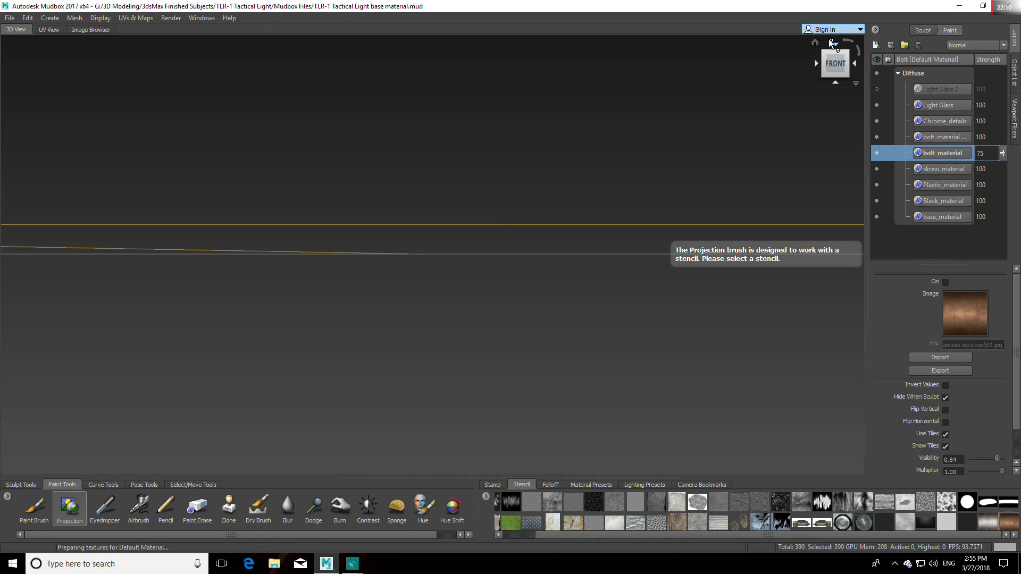
left_click(818, 42)
left_click(840, 66)
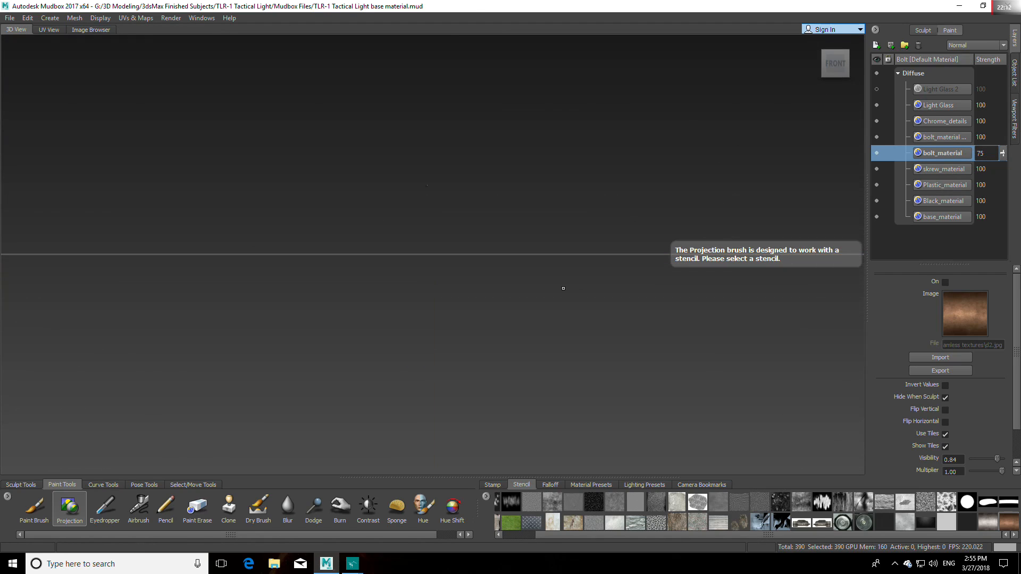
middle_click_drag(546, 223, 506, 305, "alt")
scroll(506, 305, "up", 3)
middle_click_drag(481, 196, 485, 319, "alt")
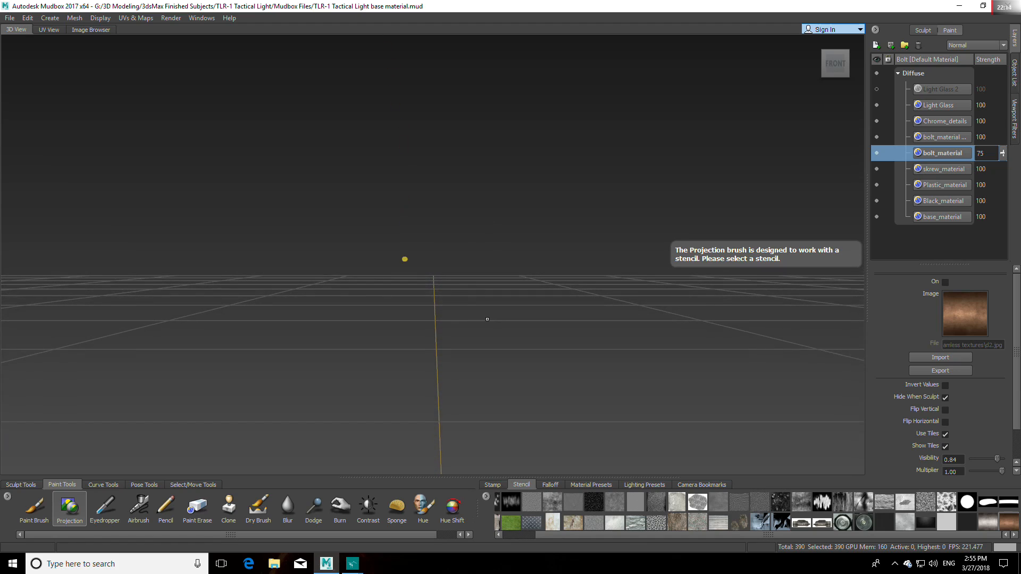
scroll(485, 319, "up", 3)
Step: Activate the Objects selection tool and examine the projected metal on the bolt's head
left_click(193, 485)
left_click(56, 508)
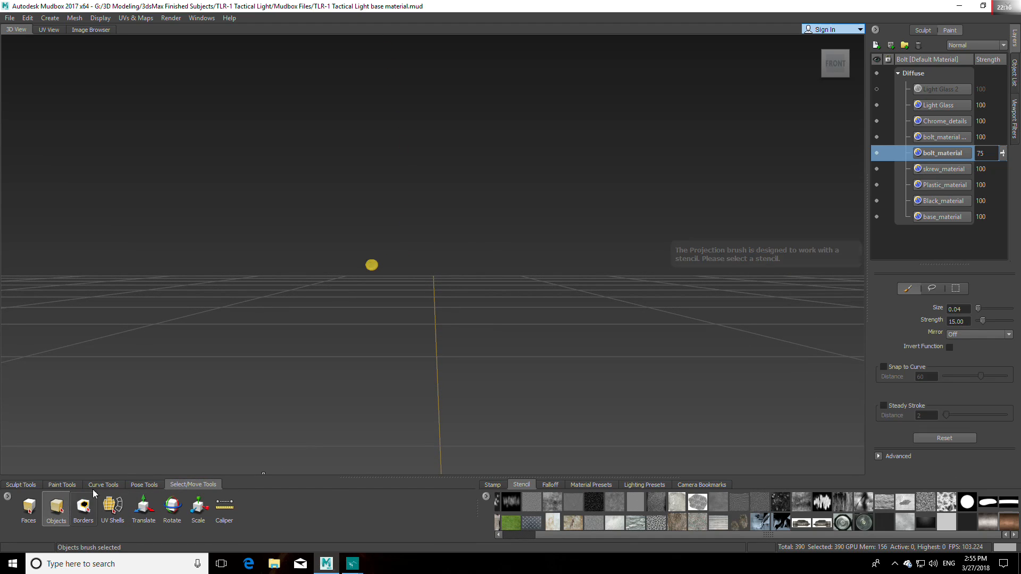
scroll(367, 322, "up", 6)
left_click_drag(369, 323, 426, 359, "alt")
middle_click_drag(394, 372, 482, 336, "alt")
left_click_drag(482, 336, 396, 337, "alt")
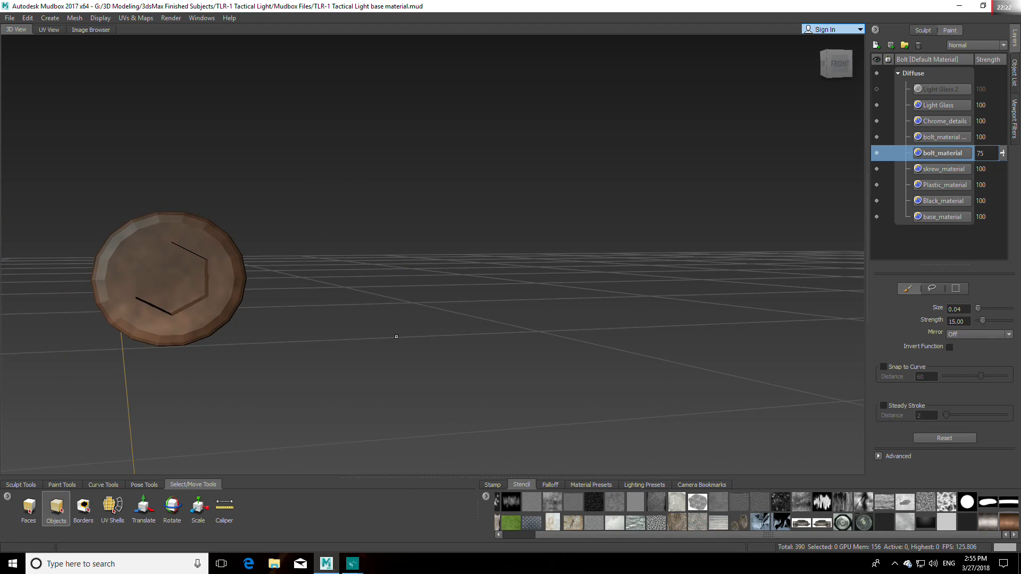
Step: Lower the bolt_material layer's strength to 70 and make the duplicate layer above it active
middle_click_drag(396, 337, 567, 333, "alt")
scroll(567, 333, "down", 5)
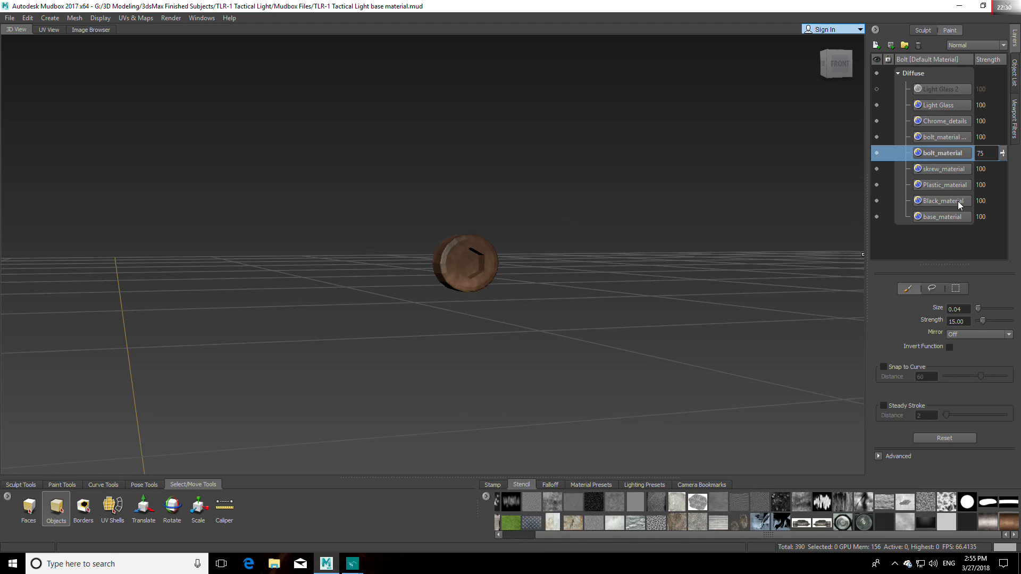
mouse_move(1002, 159)
left_mouse_down()
mouse_move(1004, 137)
mouse_move(1004, 176)
left_mouse_up()
left_click(955, 136)
Step: Examine the blended brown metal on the bolt's head and rim from several angles and distances
scroll(611, 282, "down", 5)
left_click_drag(597, 286, 345, 315, "alt")
middle_click_drag(345, 316, 515, 315, "alt")
scroll(514, 314, "up", 5)
left_click_drag(514, 314, 686, 239, "alt")
middle_click_drag(685, 239, 547, 247, "alt")
scroll(555, 277, "up", 5)
left_click_drag(556, 277, 667, 359, "alt")
right_click_drag(667, 359, 544, 299, "alt")
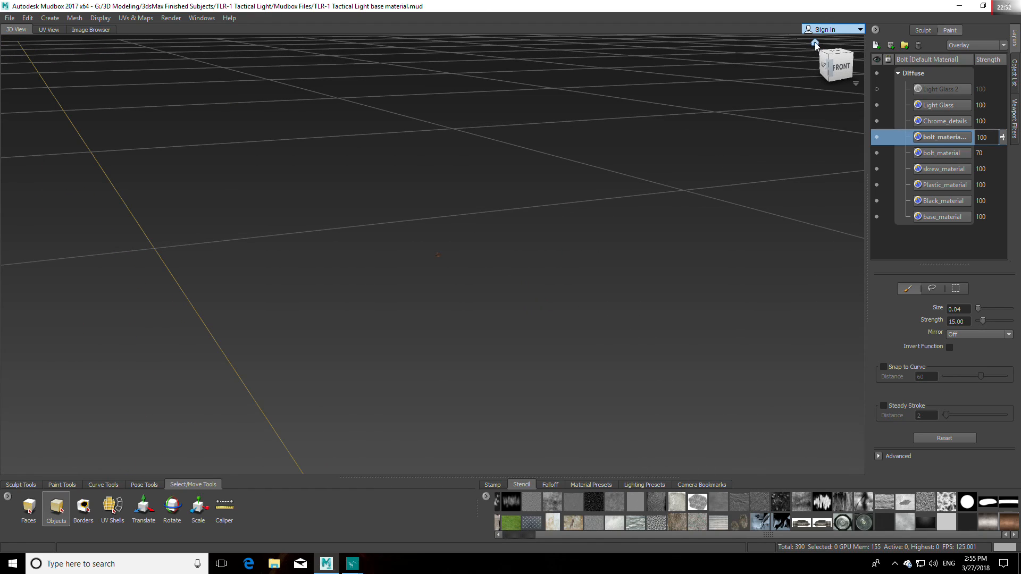
left_click(814, 44)
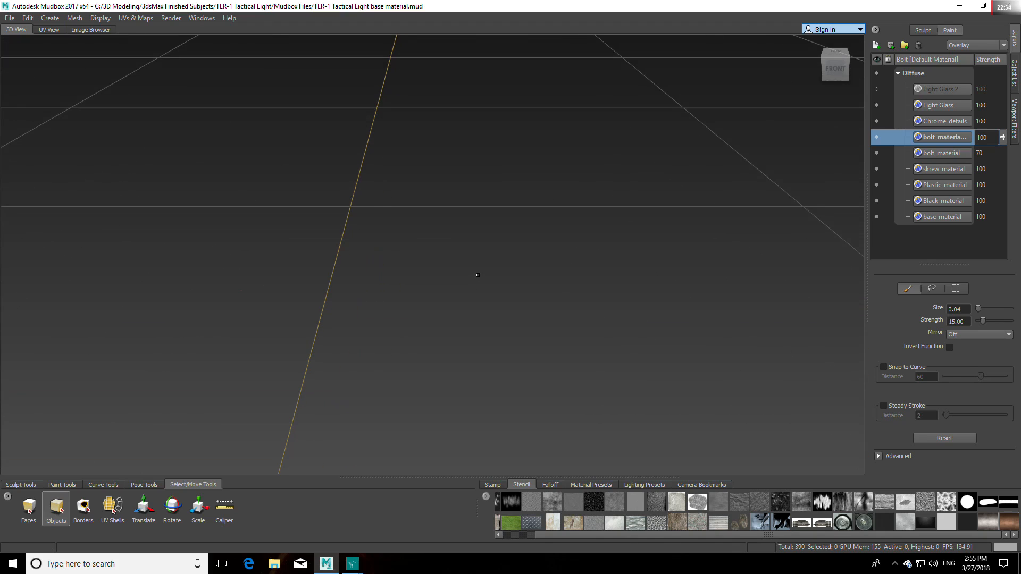
left_click_drag(473, 281, 466, 252, "alt")
left_click_drag(403, 252, 446, 284, "alt")
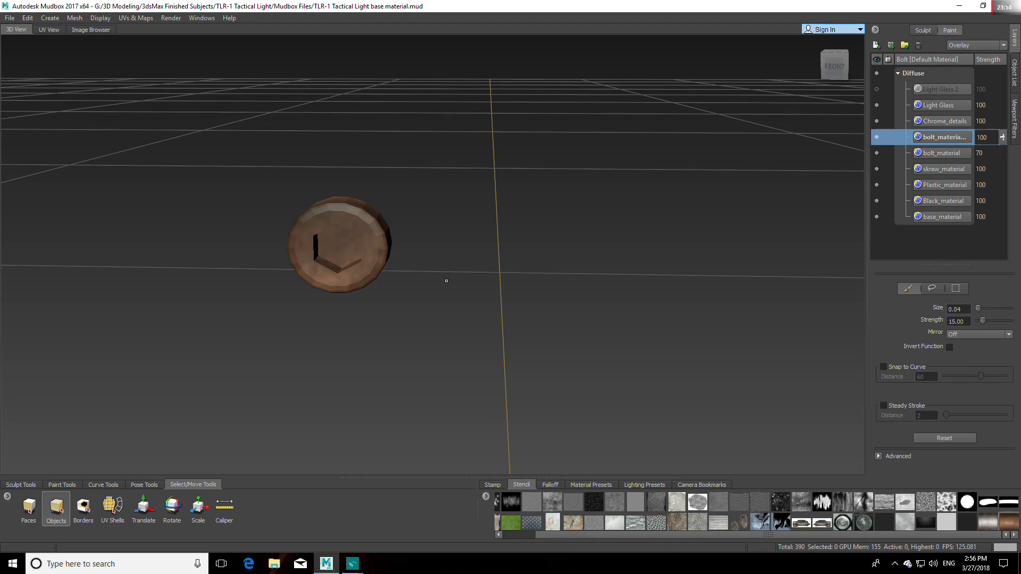
middle_click_drag(440, 295, 492, 295, "alt")
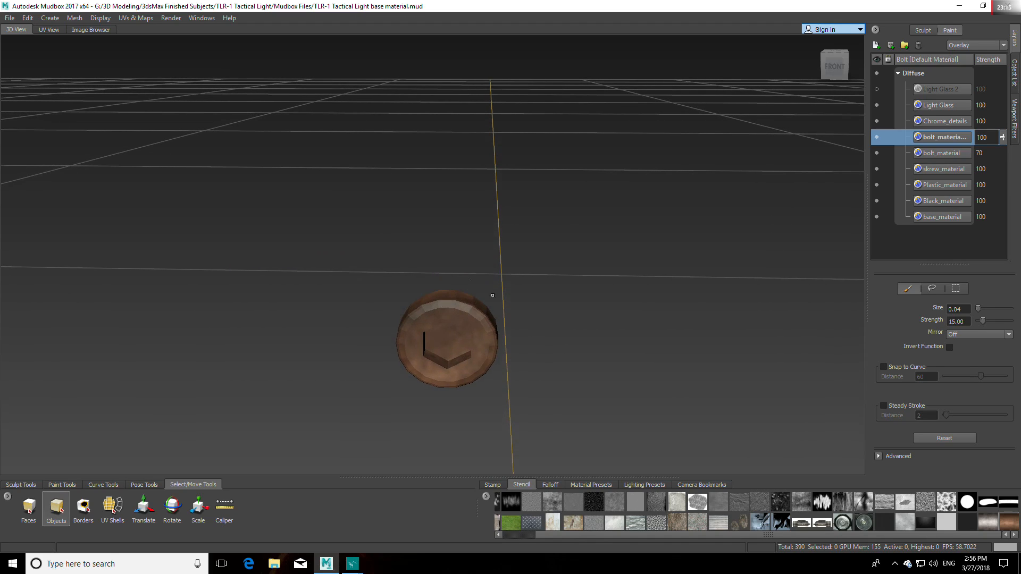
Step: Try the Multiply and Darken blend modes on the duplicate bolt layer
left_click(942, 154)
left_click(959, 139)
left_click(1005, 45)
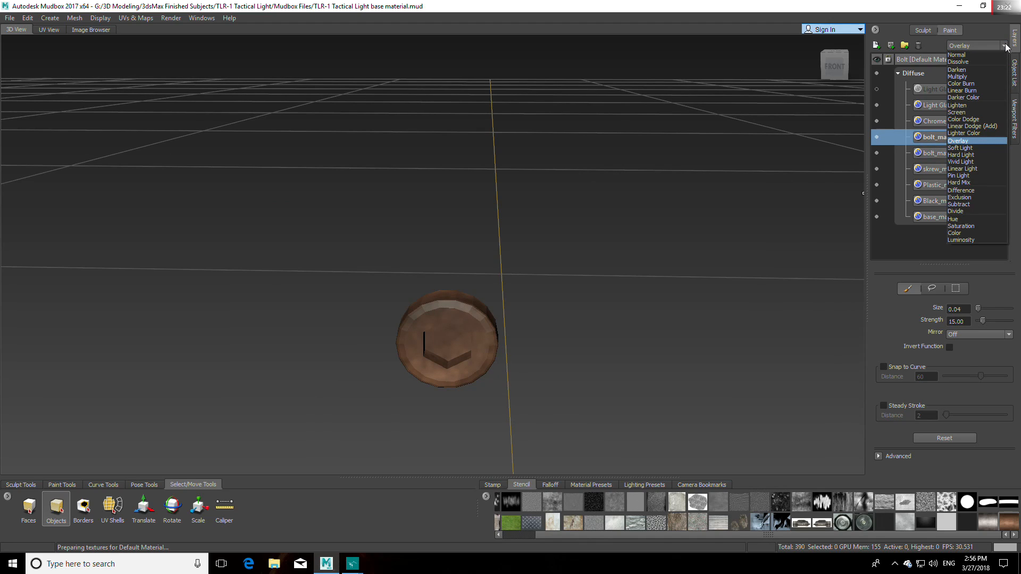
left_click(981, 76)
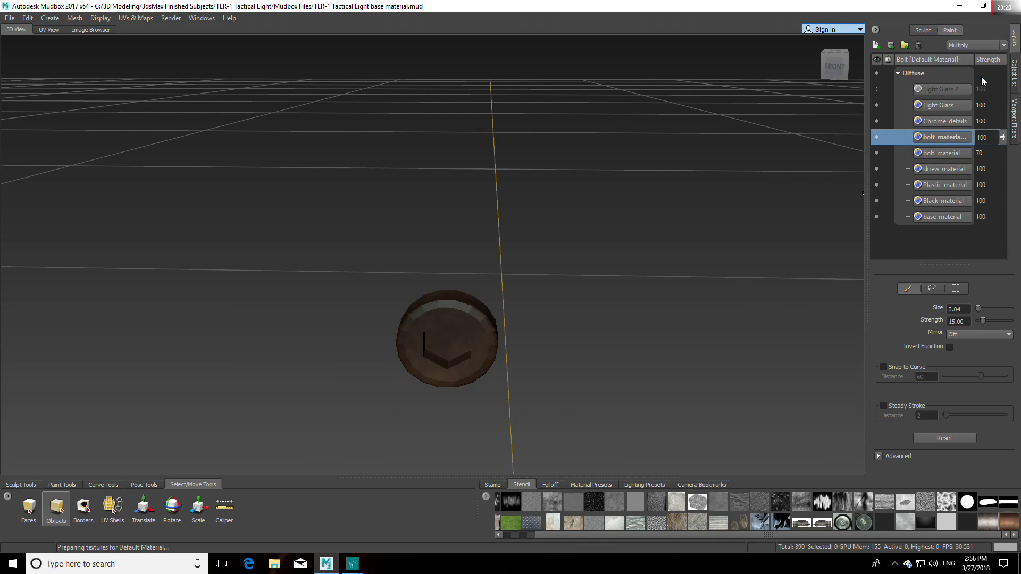
left_click(1005, 45)
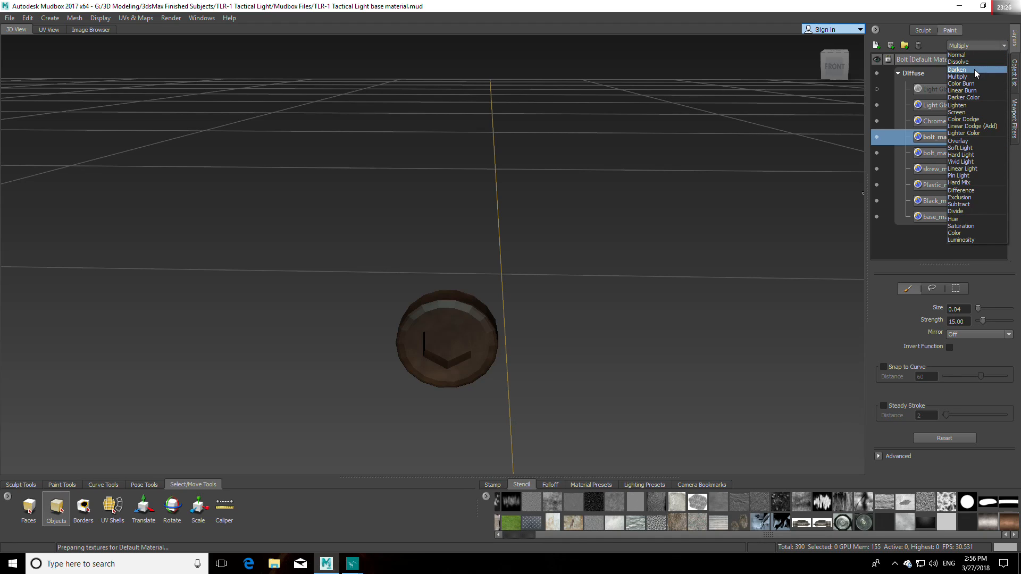
left_click(974, 69)
Step: Cycle the duplicate bolt layer's blend modes, set it to Soft Light, and fine-tune the bolt_material layer's strength
scroll(986, 46, "down", 1)
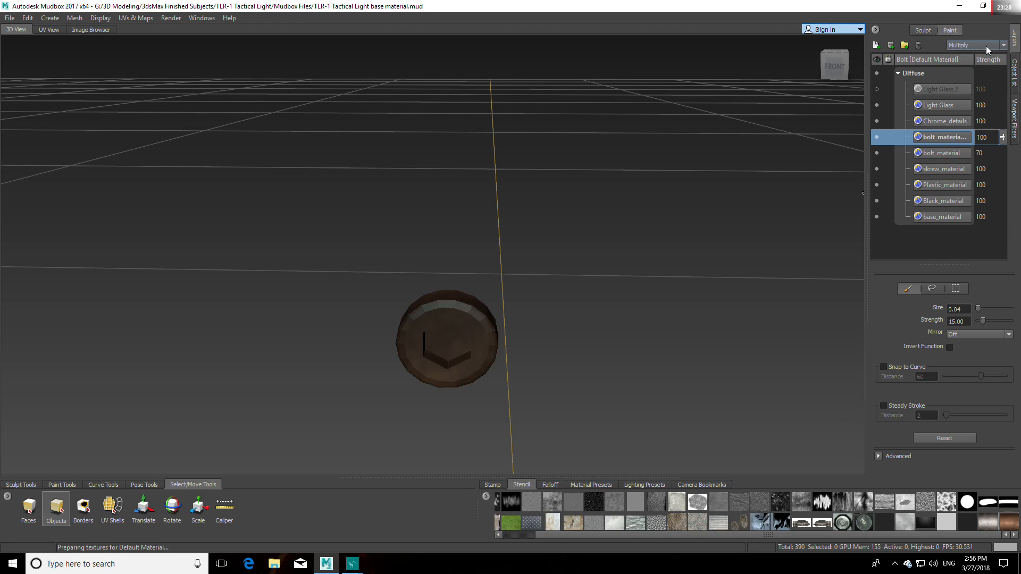
scroll(985, 46, "down", 1)
scroll(986, 46, "down", 1)
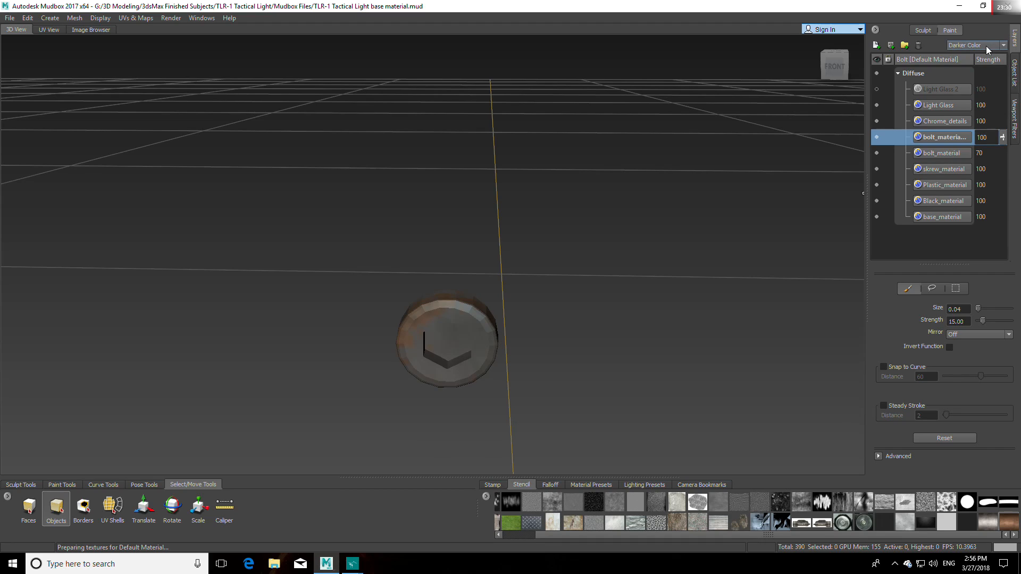
scroll(986, 45, "down", 2)
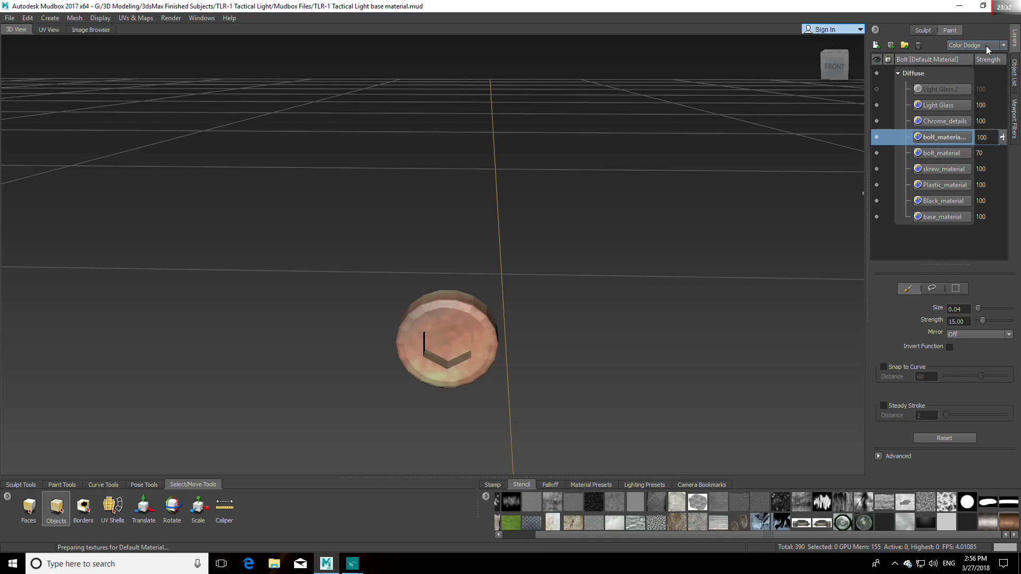
scroll(985, 45, "down", 1)
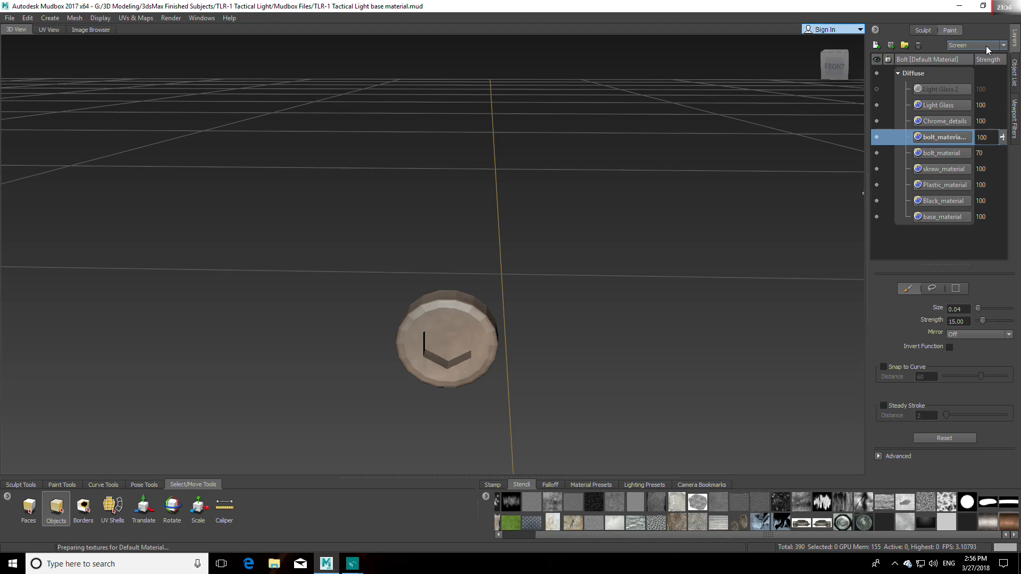
scroll(986, 46, "down", 1)
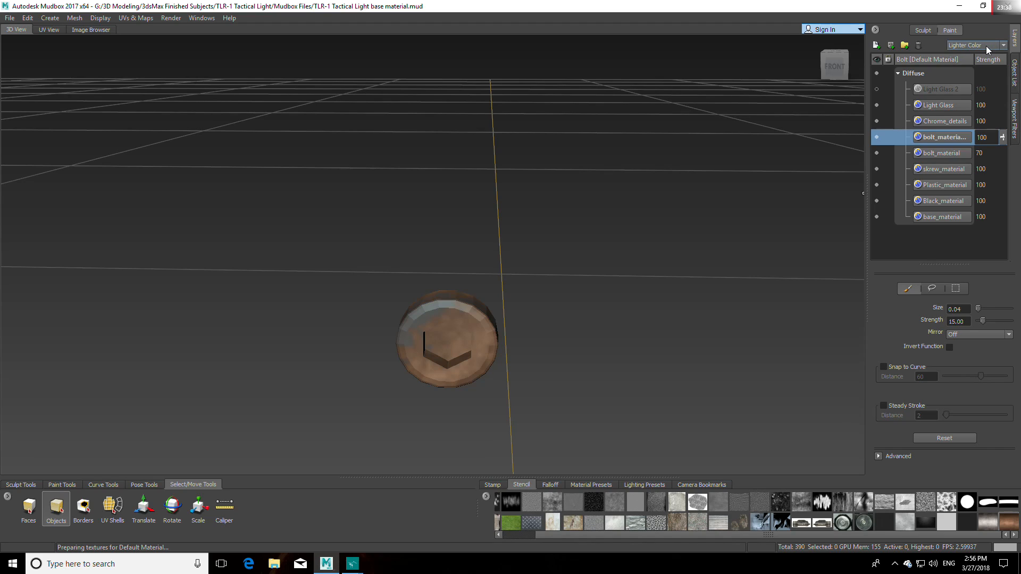
scroll(987, 46, "down", 1)
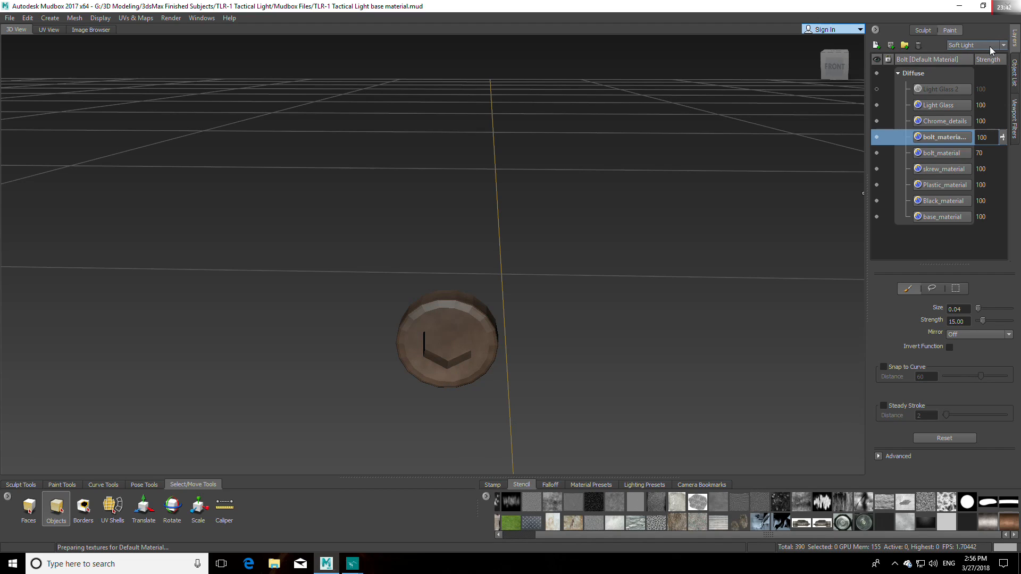
left_click(957, 157)
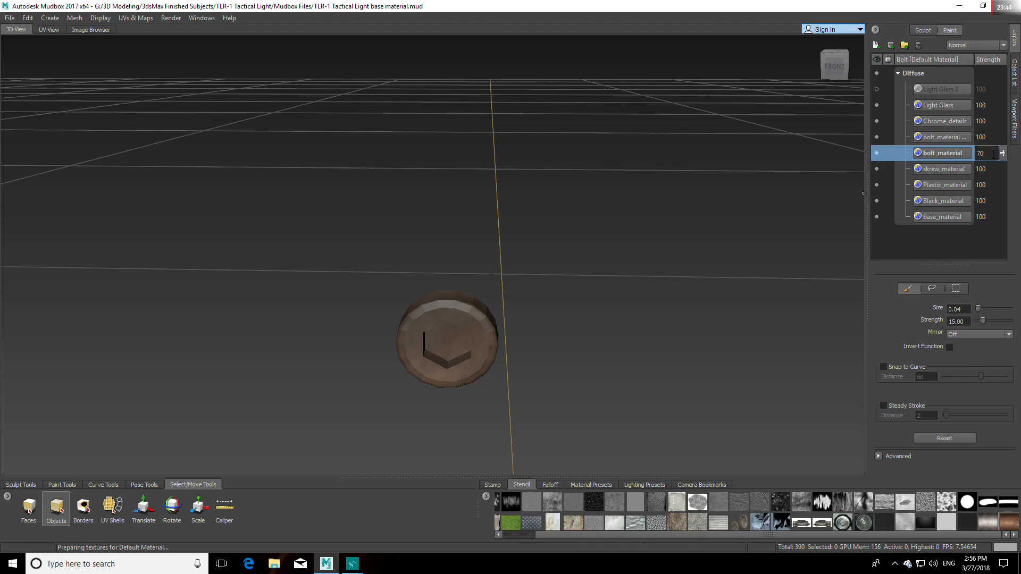
mouse_move(1003, 155)
left_mouse_down()
mouse_move(1004, 182)
mouse_move(1006, 144)
mouse_move(1008, 158)
left_mouse_up()
Step: Unhide the Screw, TLR_1_Main_Body and TLR_1__Flashlight meshes around the bolt
left_click(1013, 72)
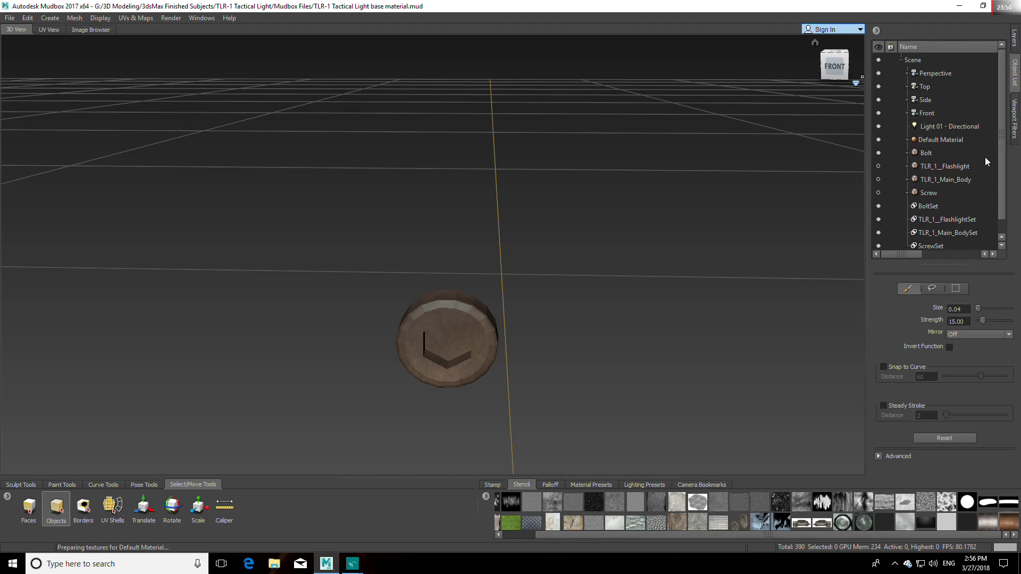
scroll(957, 173, "down", 1)
left_click(877, 180)
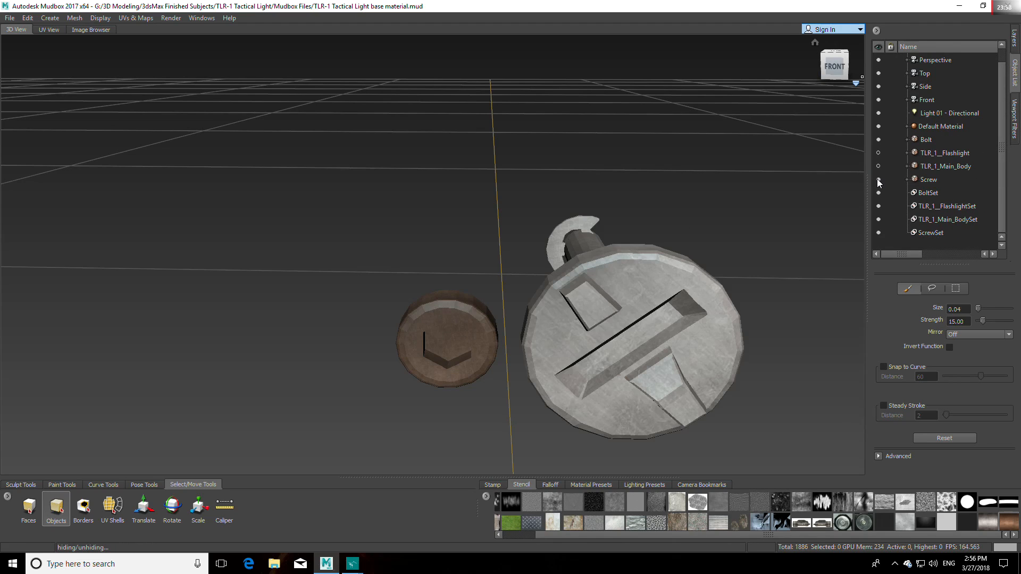
left_click(878, 166)
left_click(878, 153)
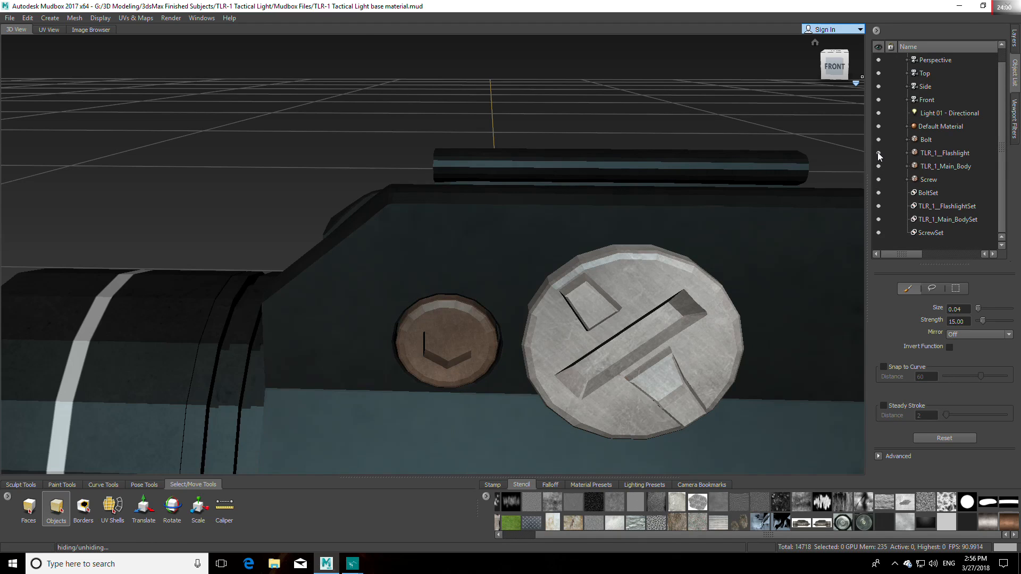
Step: Examine the textured bolt and screw on the full flashlight from several angles and distances, then check the reference image thumbnails
key("f")
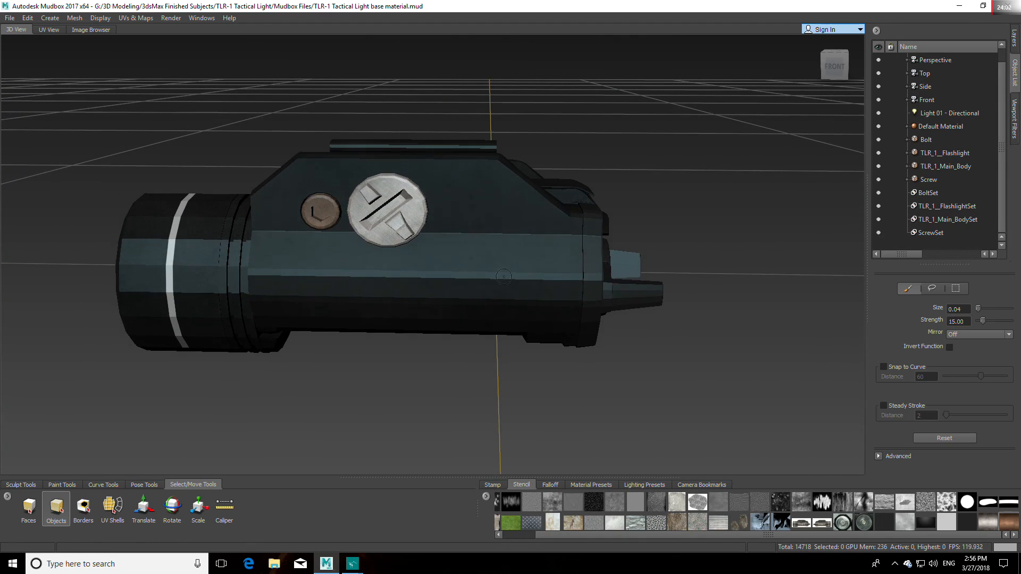
scroll(459, 252, "up", 4)
scroll(461, 272, "down", 2)
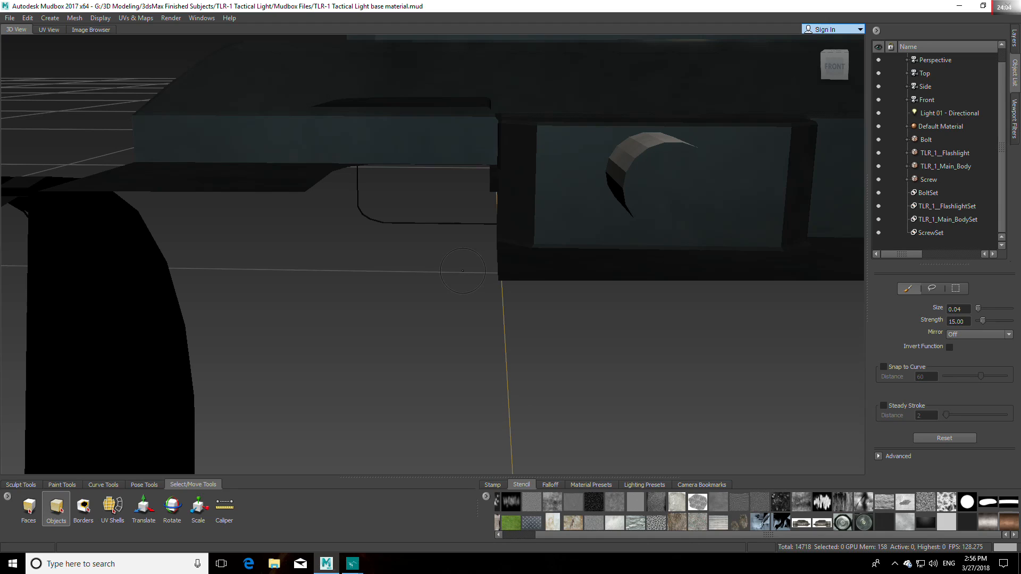
scroll(462, 271, "down", 1)
left_click_drag(461, 272, 476, 260, "alt")
middle_click_drag(475, 261, 471, 287, "alt")
left_click_drag(452, 316, 508, 315, "alt")
middle_click_drag(507, 314, 459, 317, "alt")
scroll(543, 319, "up", 2)
scroll(547, 326, "down", 2)
left_click_drag(548, 326, 519, 355, "alt")
middle_click_drag(520, 355, 525, 271, "alt")
left_click_drag(474, 316, 458, 254, "alt")
middle_click_drag(459, 254, 458, 314, "alt")
scroll(444, 296, "up", 2)
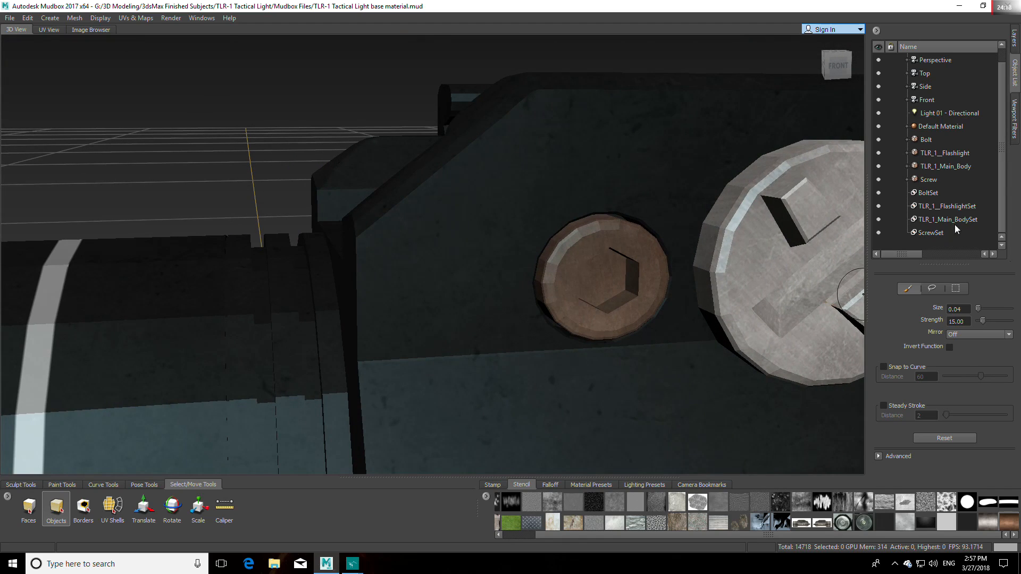
mouse_move(353, 554)
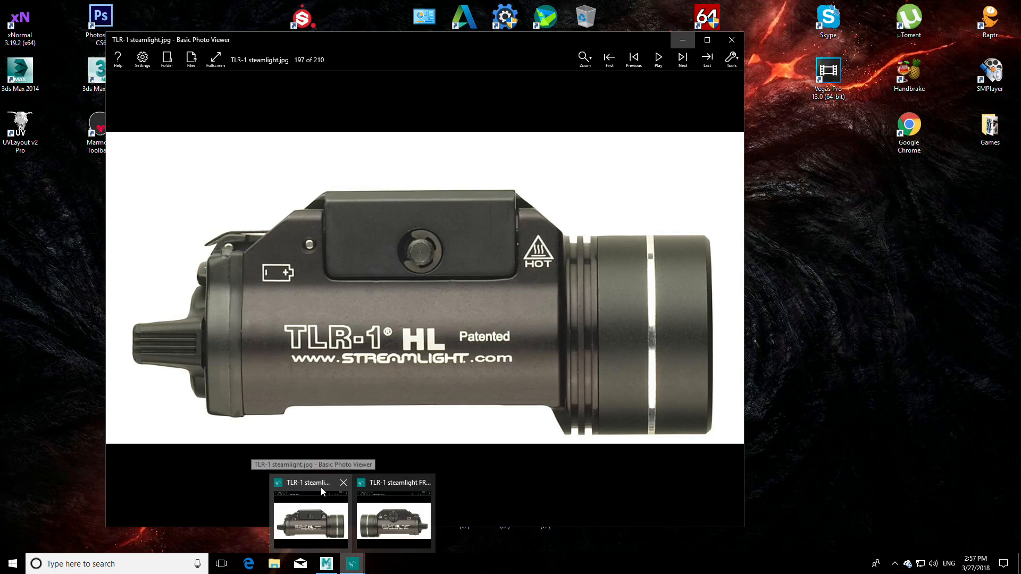
mouse_move(362, 486)
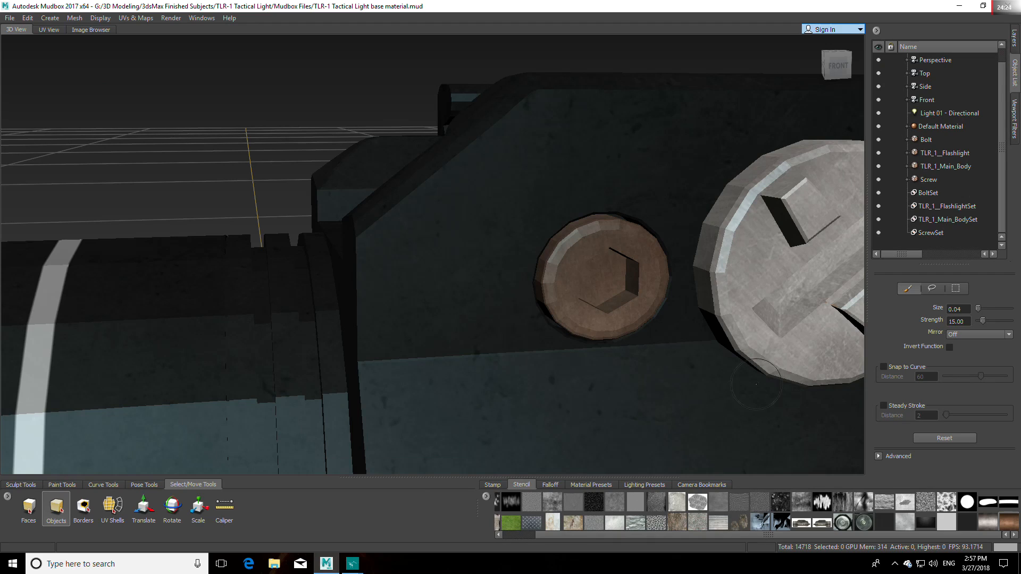
Step: Set the bolt_material layer's strength to 45 and select the duplicate bolt layer above it
left_click(1015, 39)
mouse_move(1002, 154)
left_mouse_down()
mouse_move(1003, 174)
mouse_move(1005, 137)
mouse_move(1005, 172)
left_mouse_up()
left_click(954, 137)
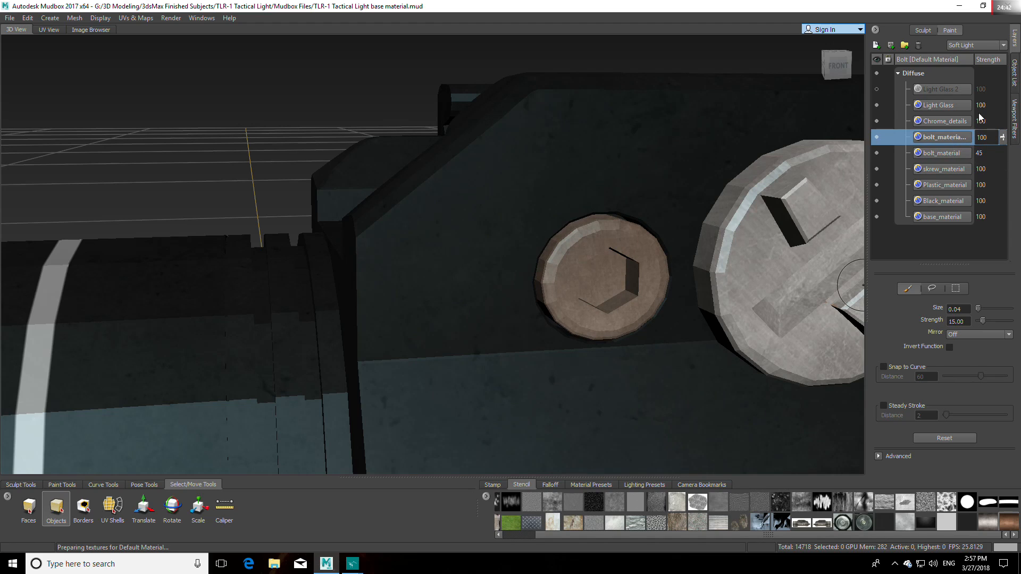
Step: Try other blend modes on the duplicate bolt layer, from Pin Light to Luminosity and Lighter Color, and return it to Soft Light
left_click(1004, 46)
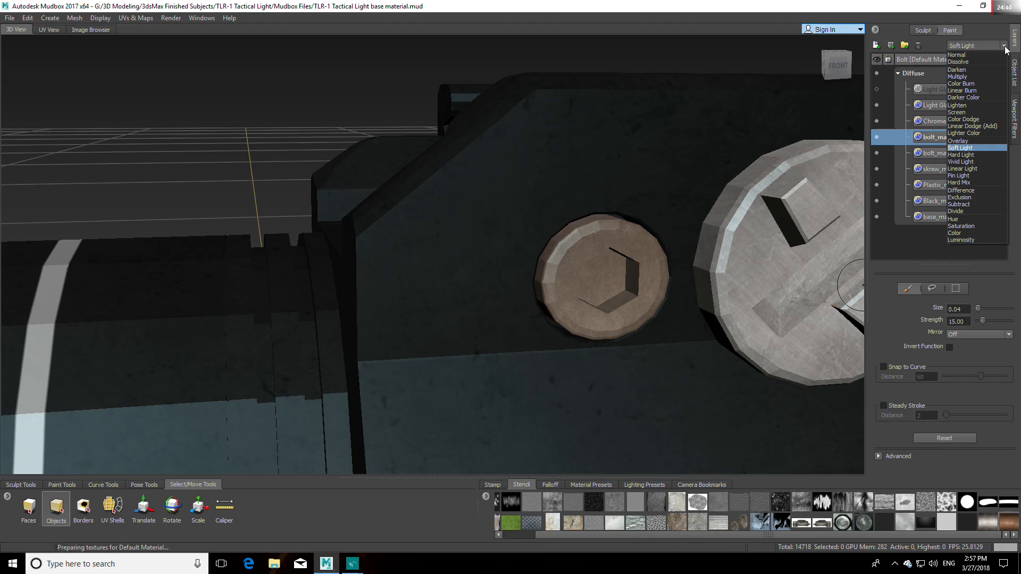
left_click(1004, 46)
scroll(988, 46, "down", 4)
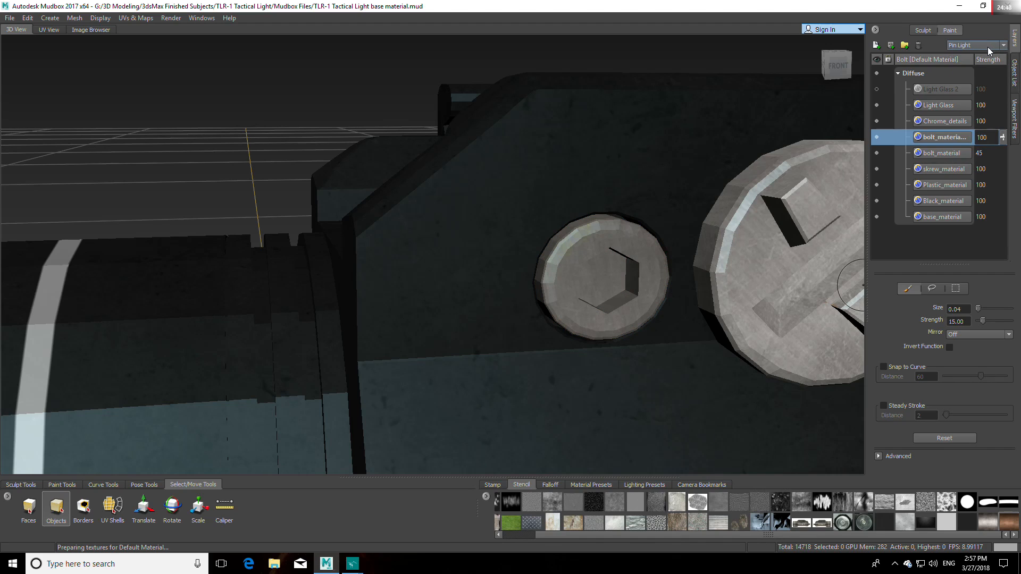
scroll(987, 46, "down", 1)
scroll(987, 47, "down", 3)
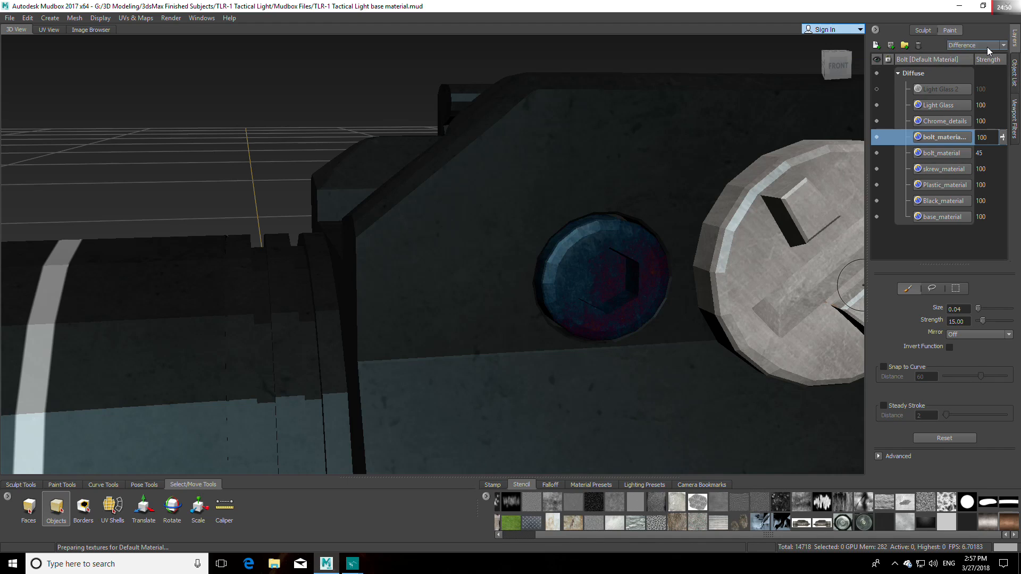
scroll(987, 47, "down", 1)
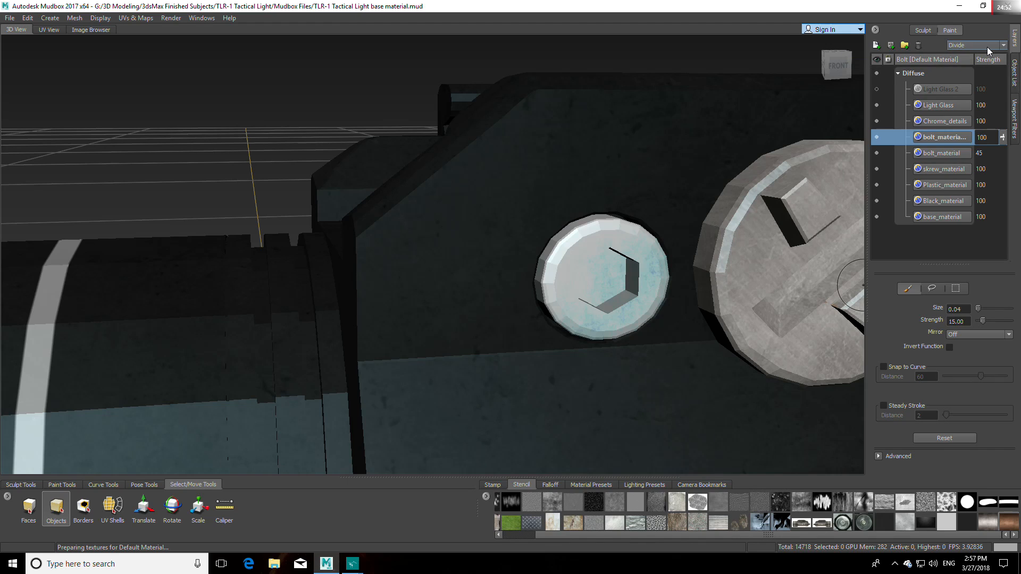
scroll(987, 51, "down", 1)
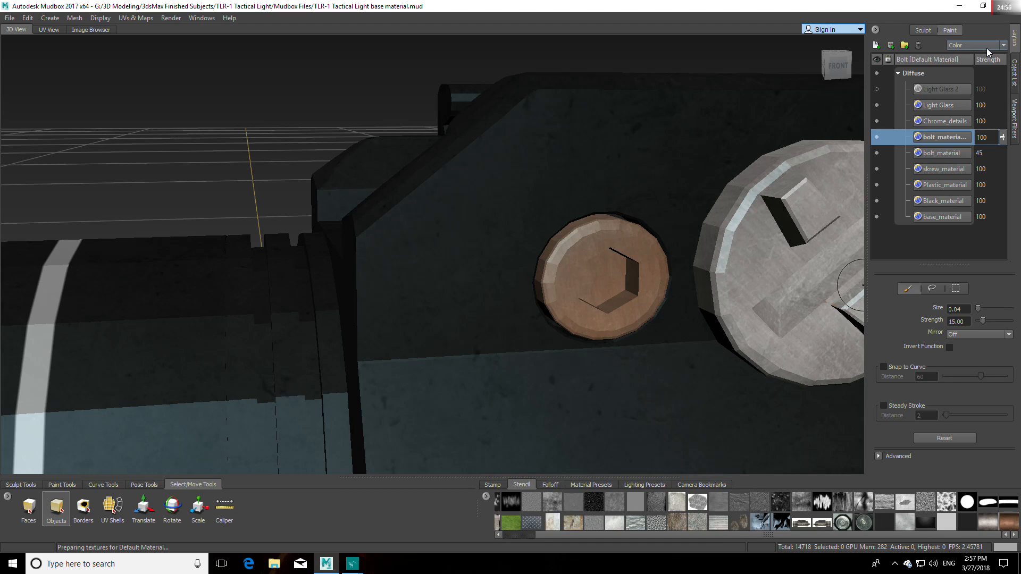
scroll(987, 48, "down", 1)
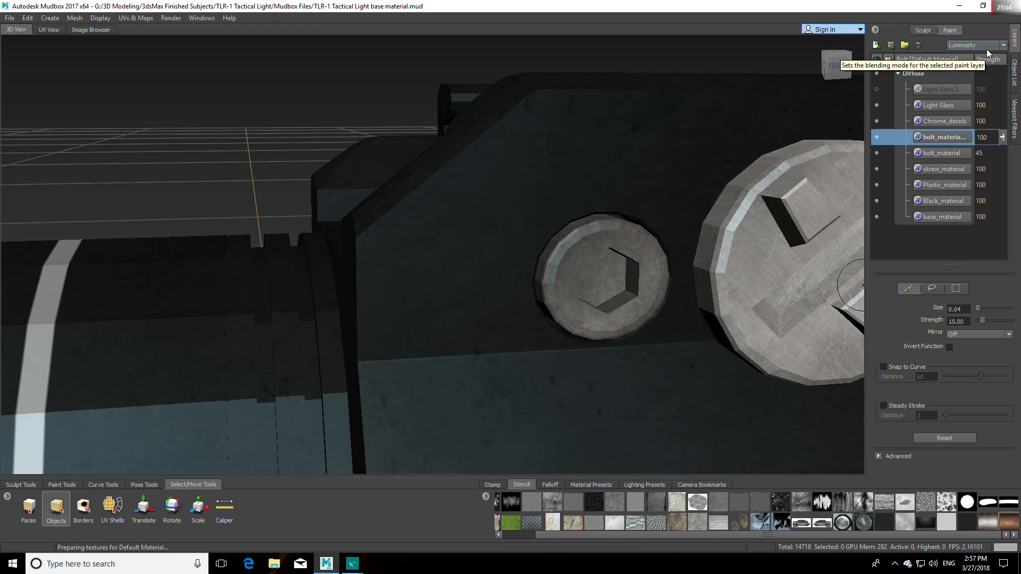
scroll(987, 49, "up", 1)
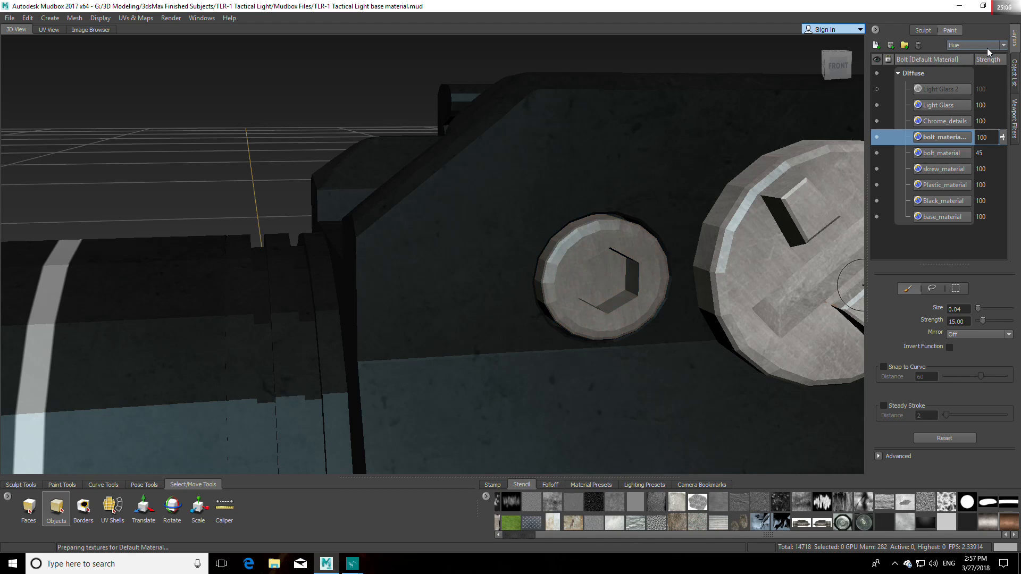
scroll(987, 48, "up", 9)
scroll(987, 49, "up", 5)
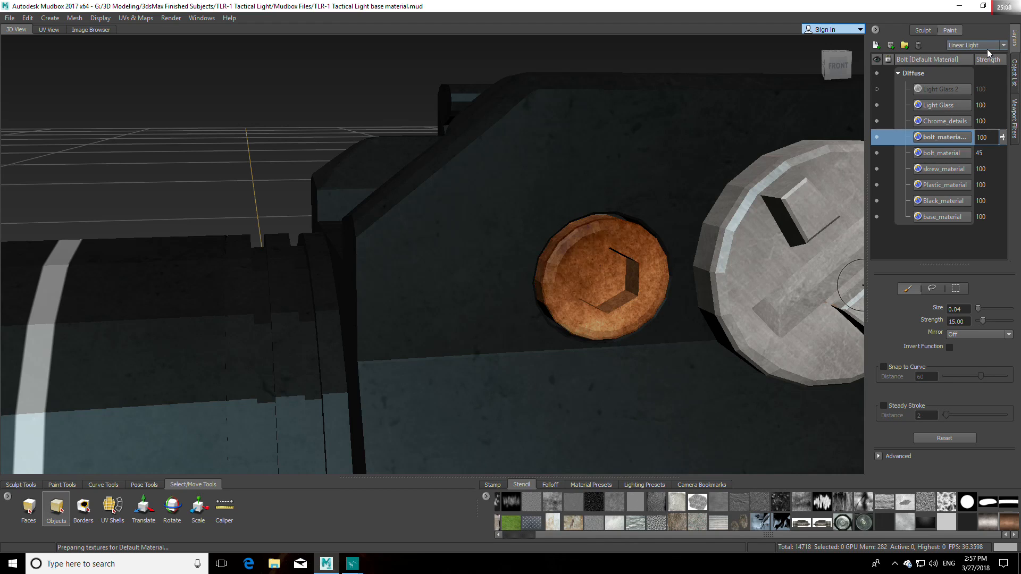
left_click(987, 47)
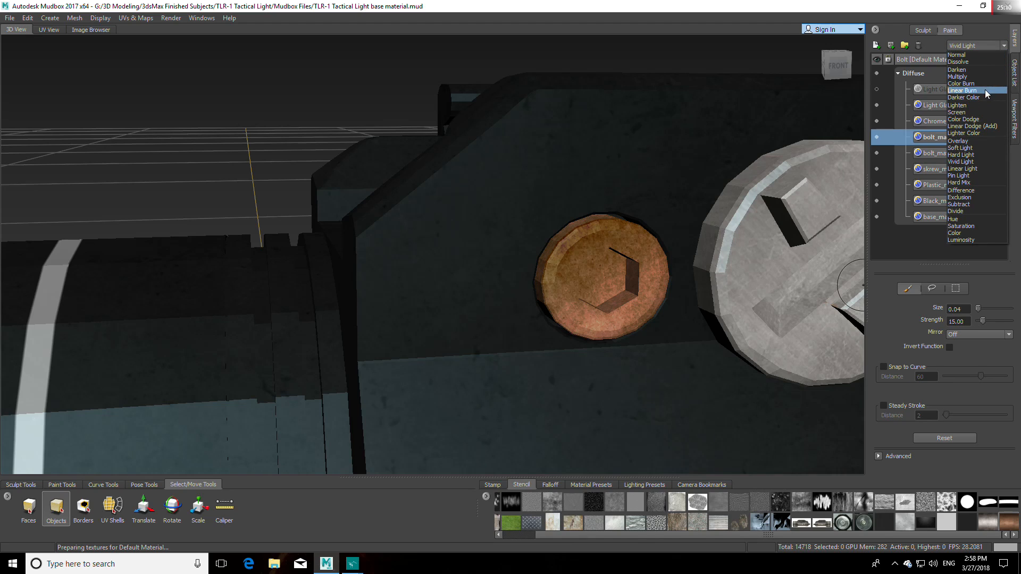
left_click(984, 132)
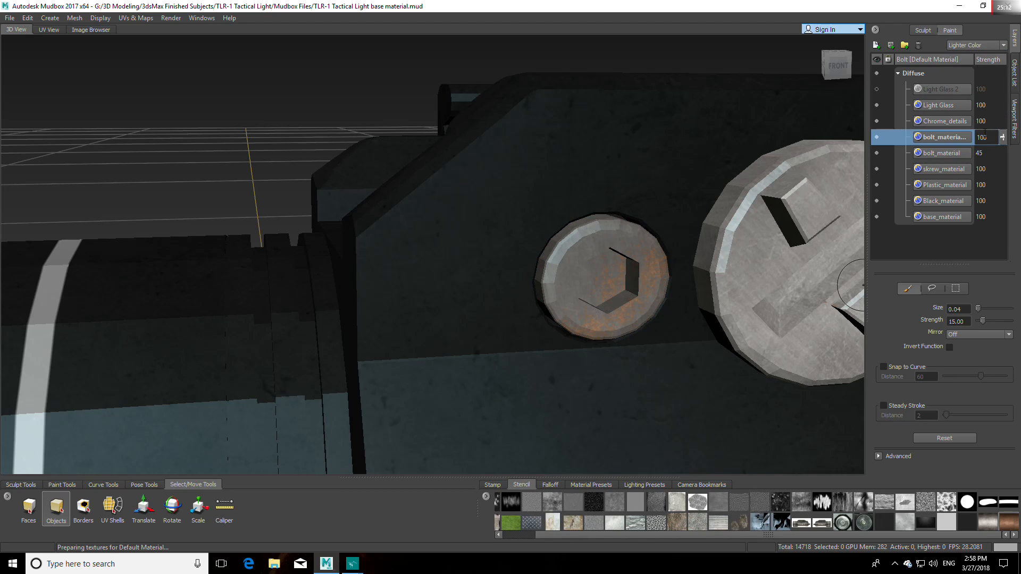
left_click(983, 45)
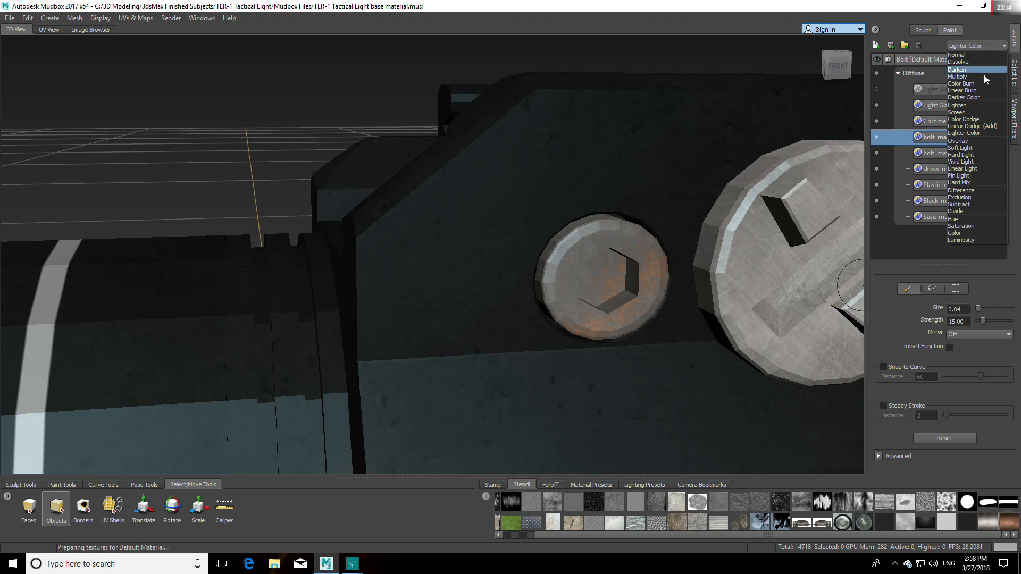
left_click(966, 148)
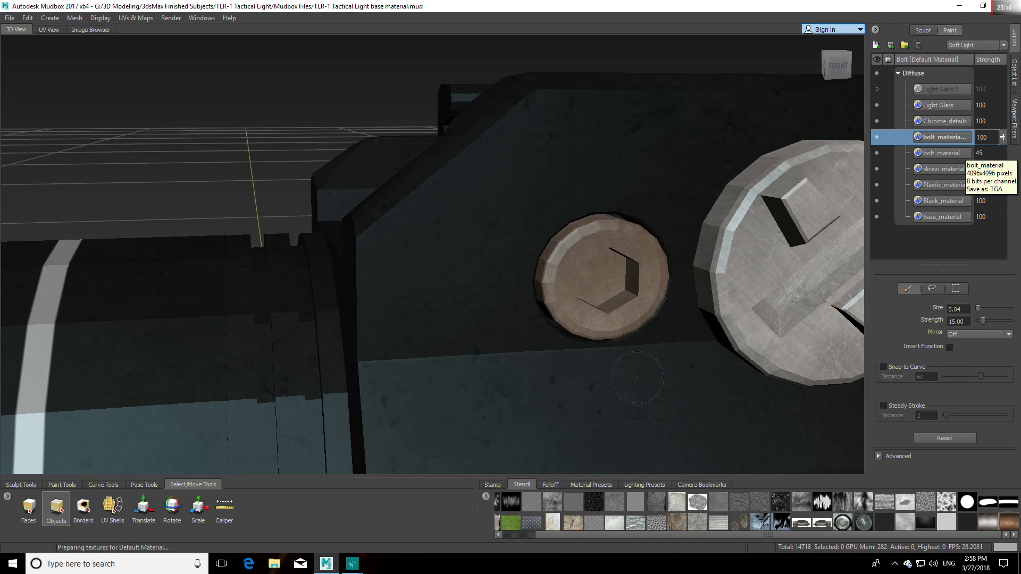
Step: Lower the duplicate bolt layer's strength to 80 with the whole flashlight in view
key("f")
left_click_drag(519, 328, 517, 276, "alt")
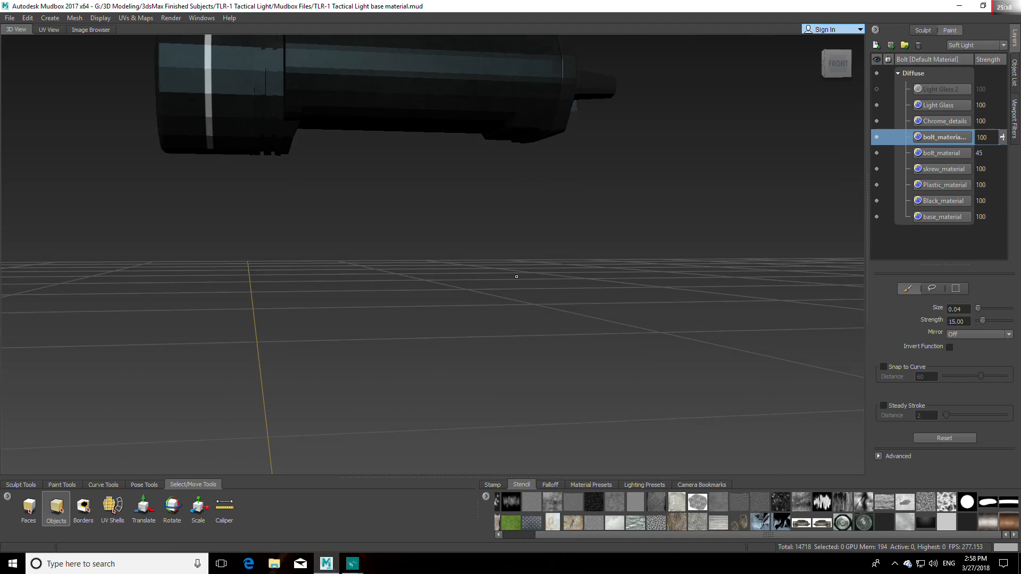
middle_click_drag(518, 276, 513, 348, "alt")
scroll(502, 305, "up", 5)
middle_click_drag(502, 305, 524, 340, "alt")
left_click_drag(523, 341, 694, 262, "alt")
scroll(539, 331, "down", 5)
mouse_move(1001, 137)
left_mouse_down()
mouse_move(1005, 159)
mouse_move(1005, 149)
left_mouse_up()
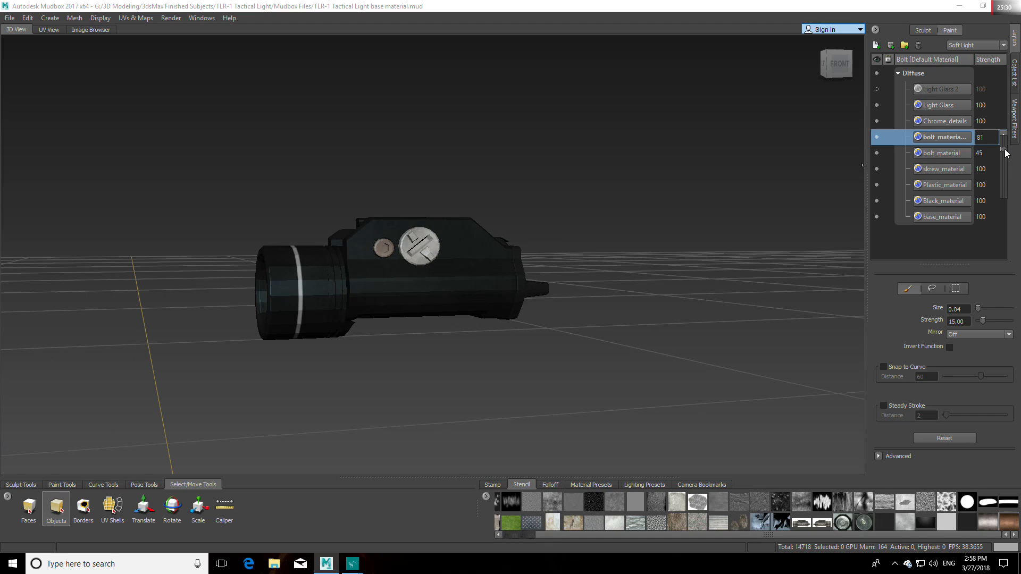
Step: Examine the bolt's color against the rest of the flashlight from several angles
scroll(449, 205, "up", 5)
left_click_drag(449, 213, 467, 314, "alt")
scroll(479, 276, "down", 5)
middle_click_drag(466, 314, 484, 303, "alt")
left_click_drag(485, 303, 484, 270, "alt")
middle_click_drag(484, 270, 489, 290, "alt")
left_click_drag(489, 290, 518, 312, "alt")
middle_click_drag(518, 313, 564, 244, "alt")
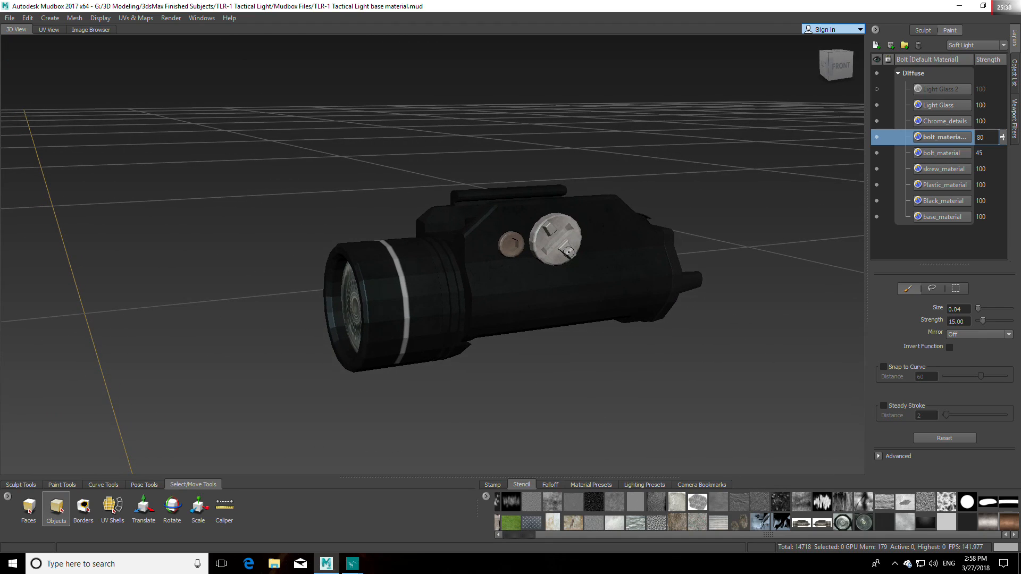
Step: Hide the TLR_1_Main_Body, TLR_1__Flashlight and Bolt meshes to isolate the Screw
left_click(1015, 80)
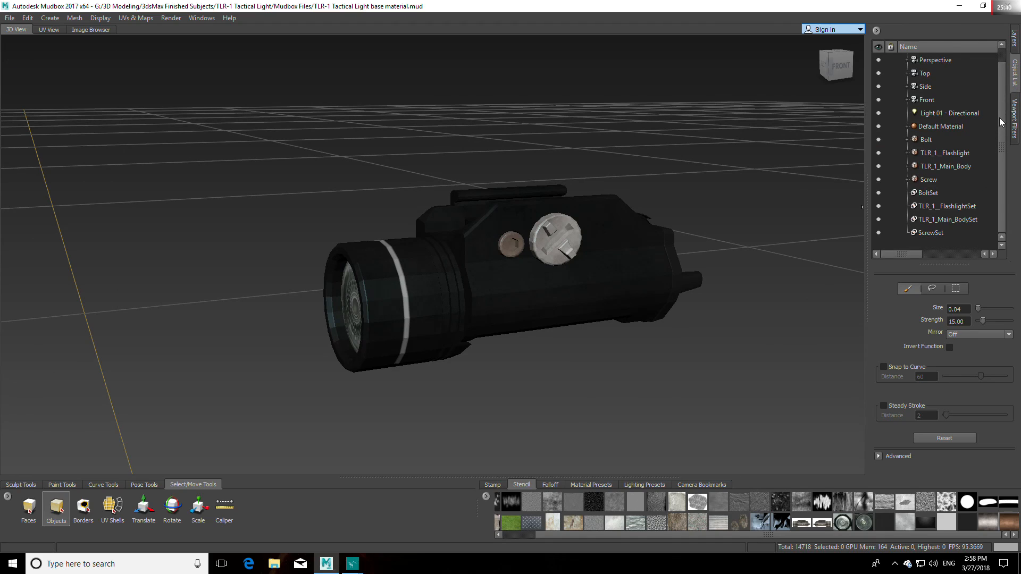
left_click(878, 166)
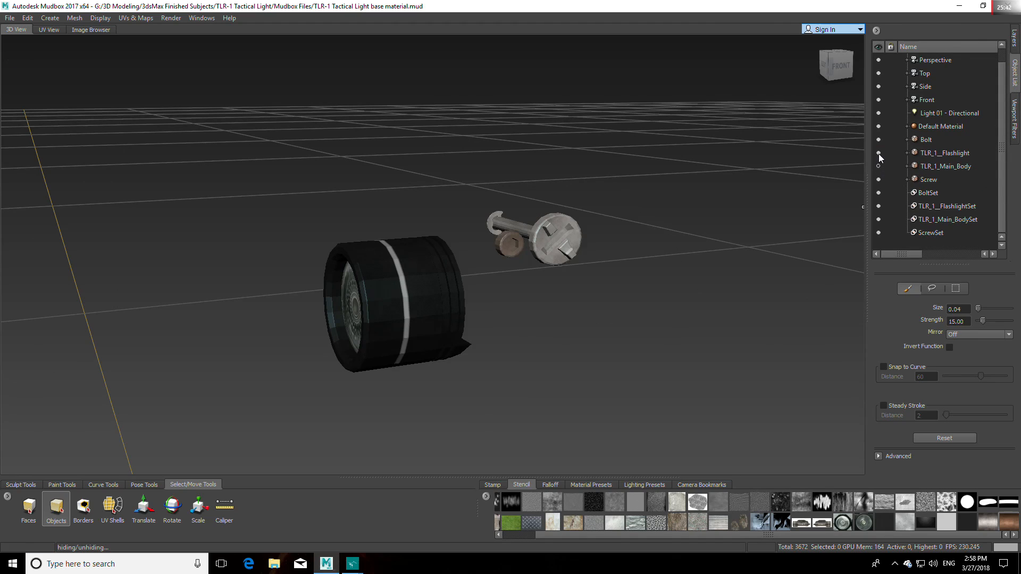
left_click(878, 152)
left_click(878, 139)
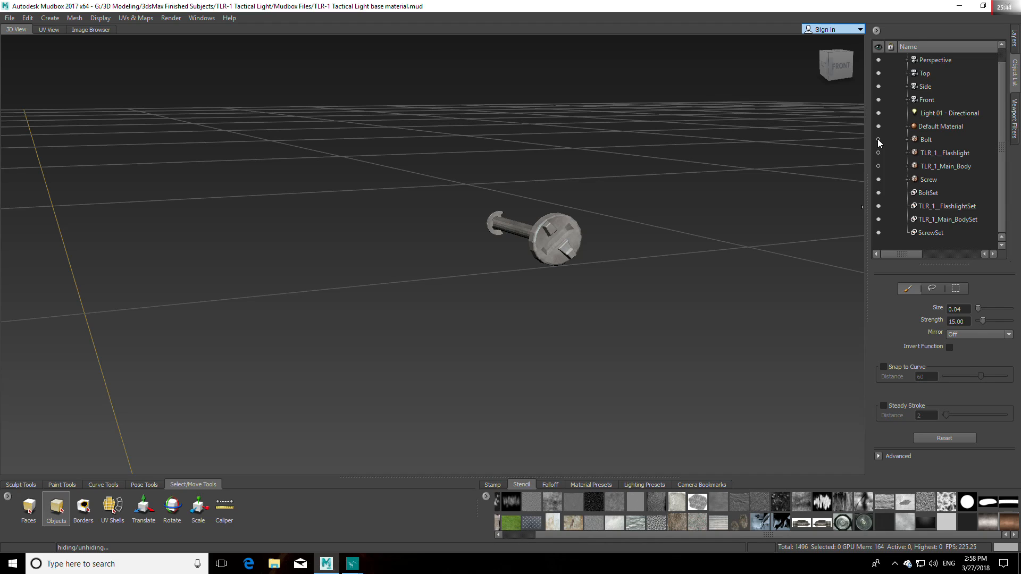
Step: Flatten the Screw mesh into its UV layout and face the flattened pieces from the front
left_click(932, 181)
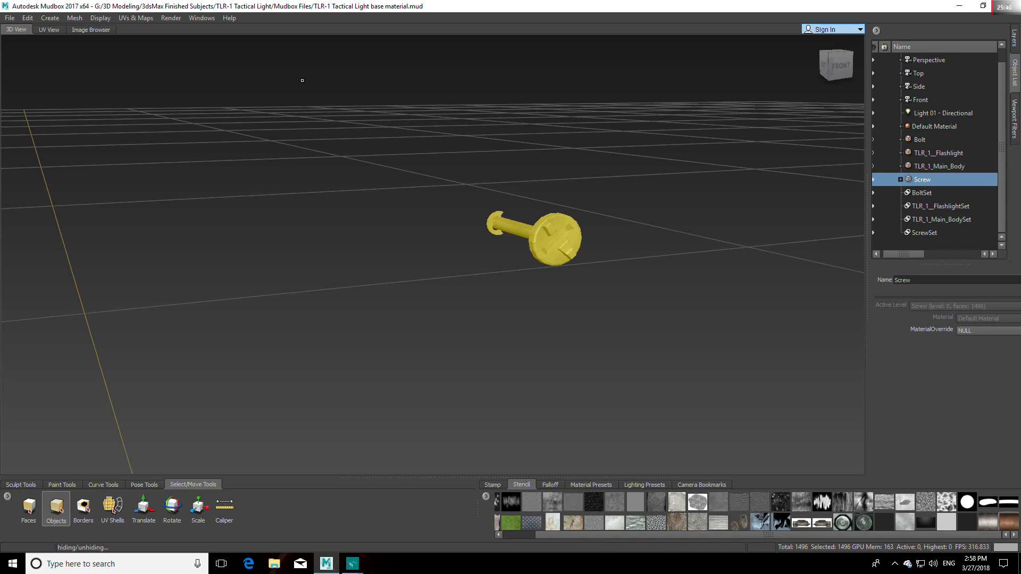
left_click(152, 18)
left_click(152, 39)
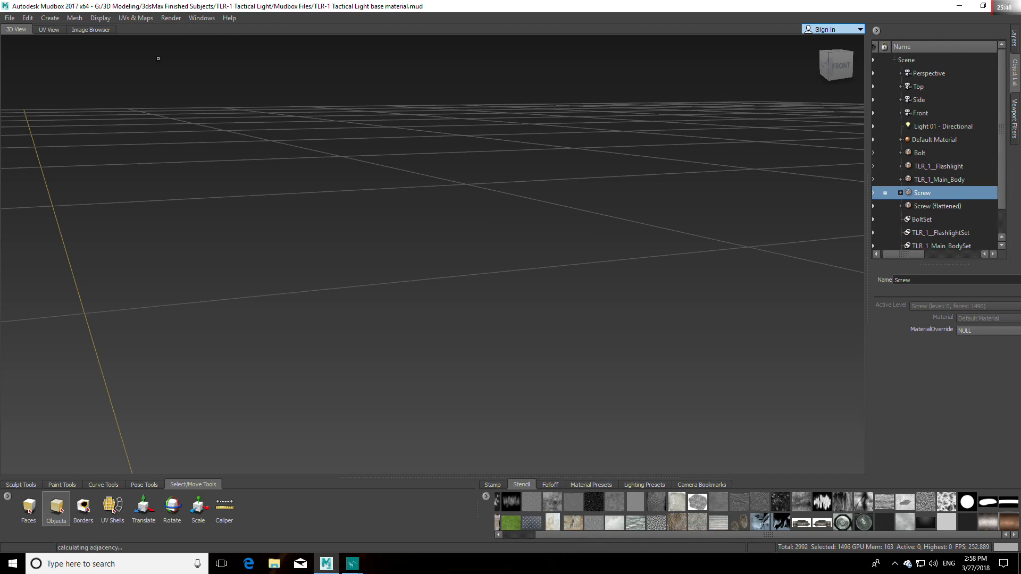
left_click(841, 66)
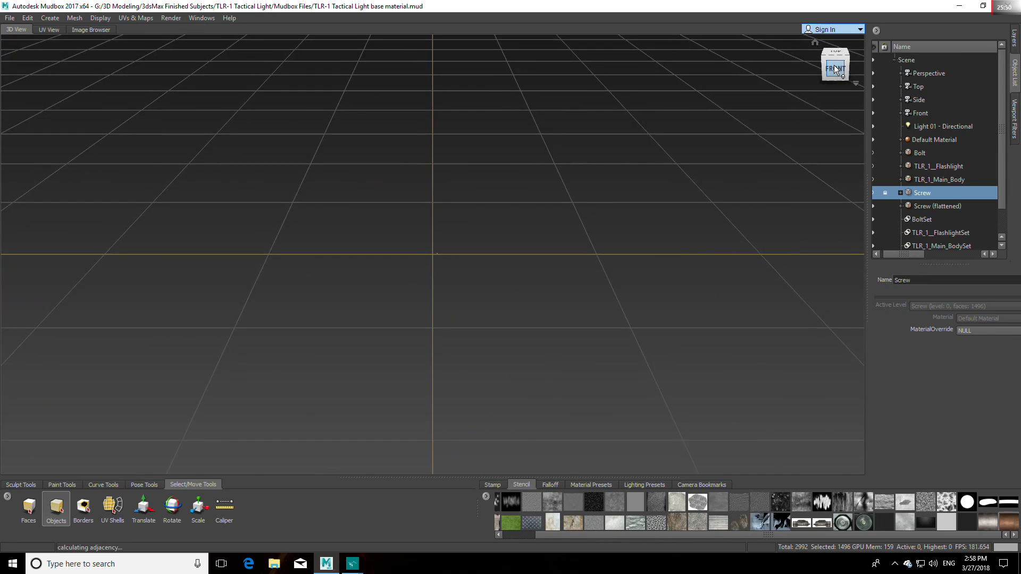
right_click_drag(504, 277, 558, 273, "alt")
middle_click_drag(557, 273, 467, 274, "alt")
right_click_drag(468, 274, 862, 302, "alt")
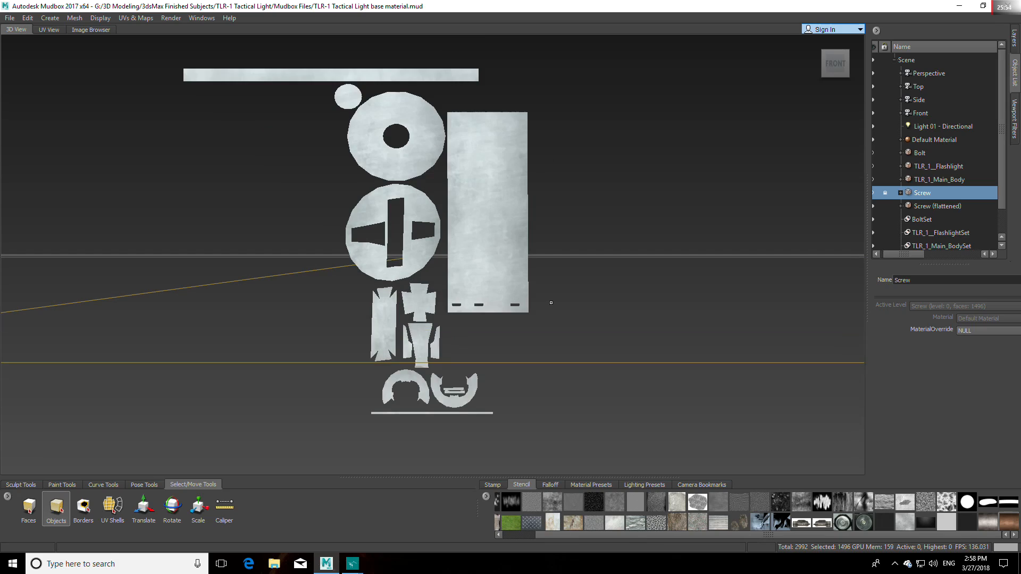
Step: Duplicate the skrew_material paint layer
left_click(1014, 37)
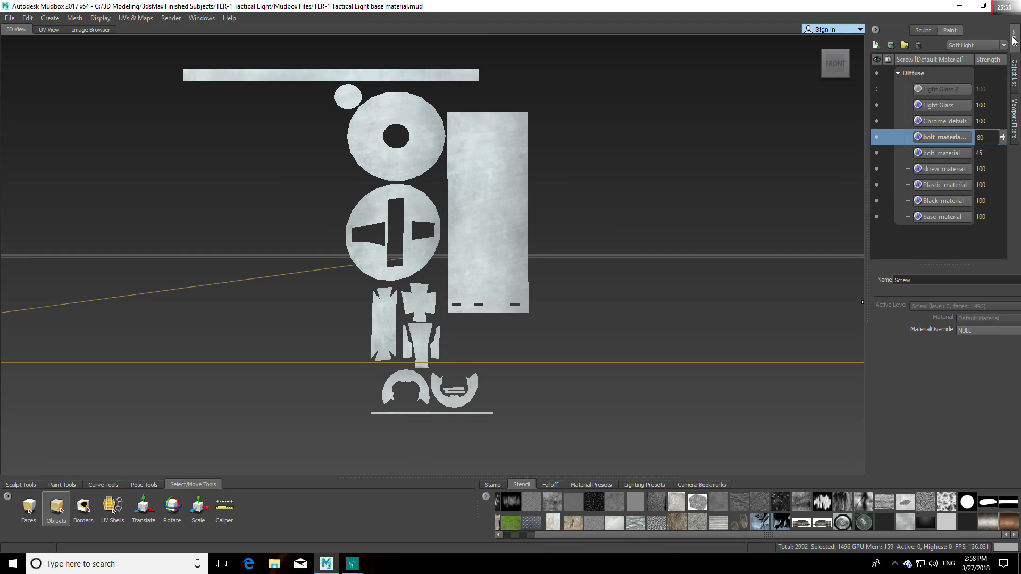
left_click(943, 172)
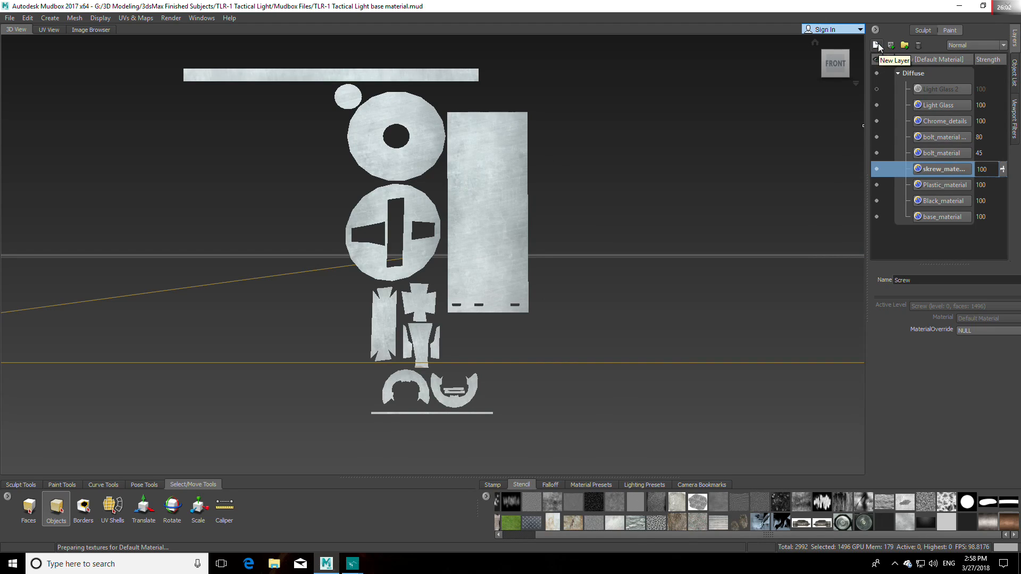
right_click(939, 170)
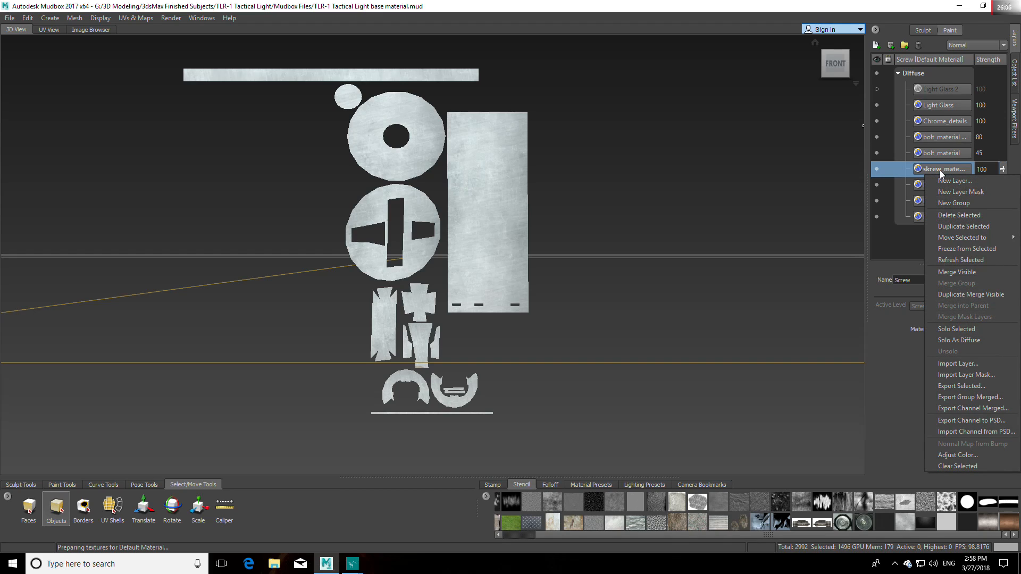
left_click(931, 167)
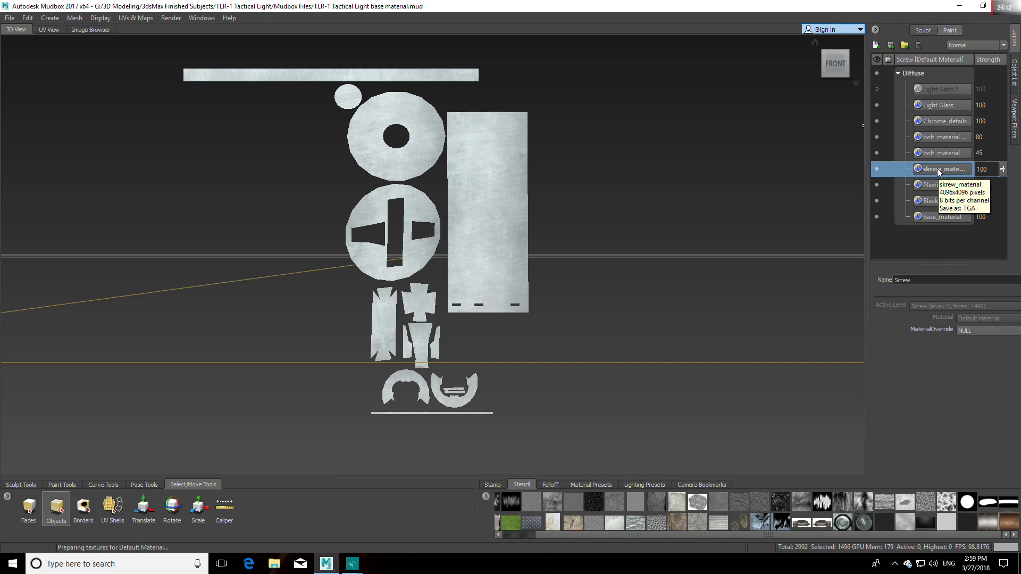
right_click(937, 168)
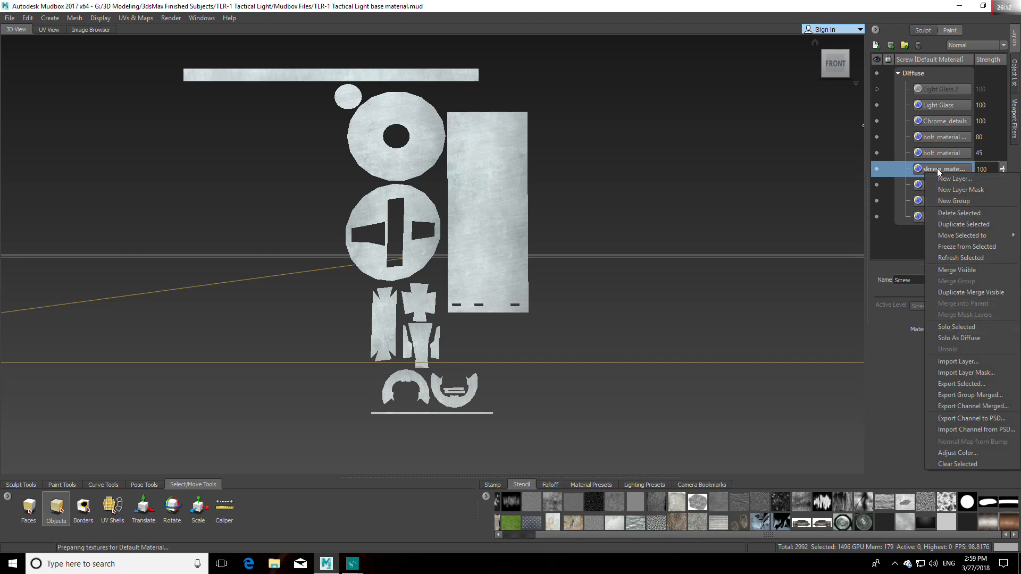
left_click(964, 221)
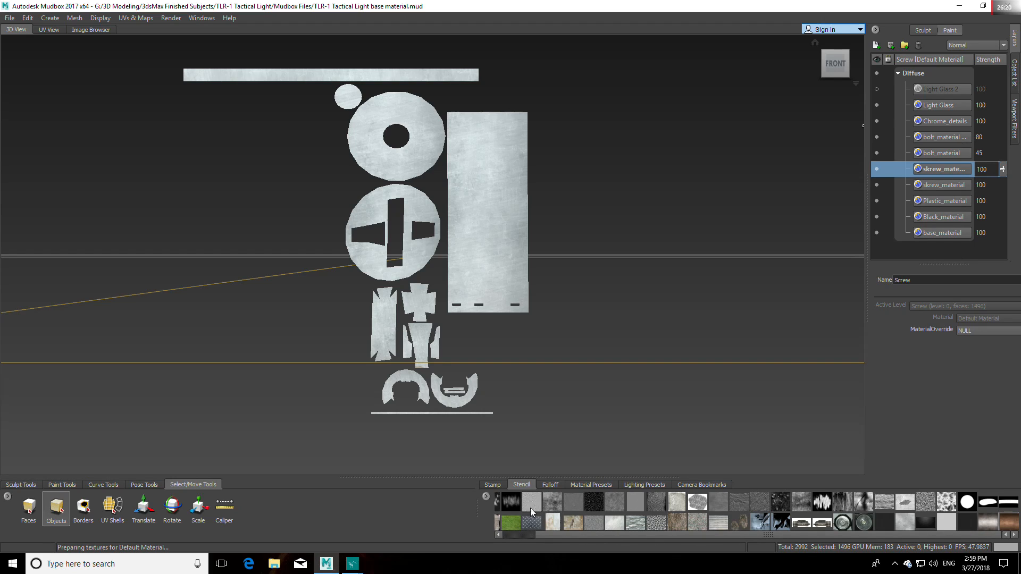
Step: Try the 0.jpg metal gradient as a stencil over the flattened screw pieces
left_click(486, 500)
left_click(506, 508)
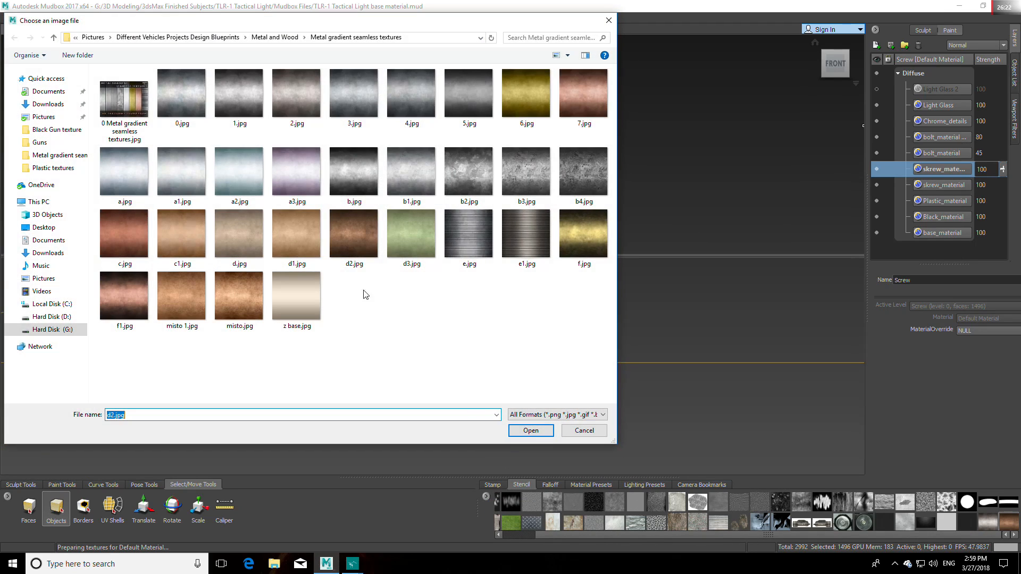
left_click(183, 96)
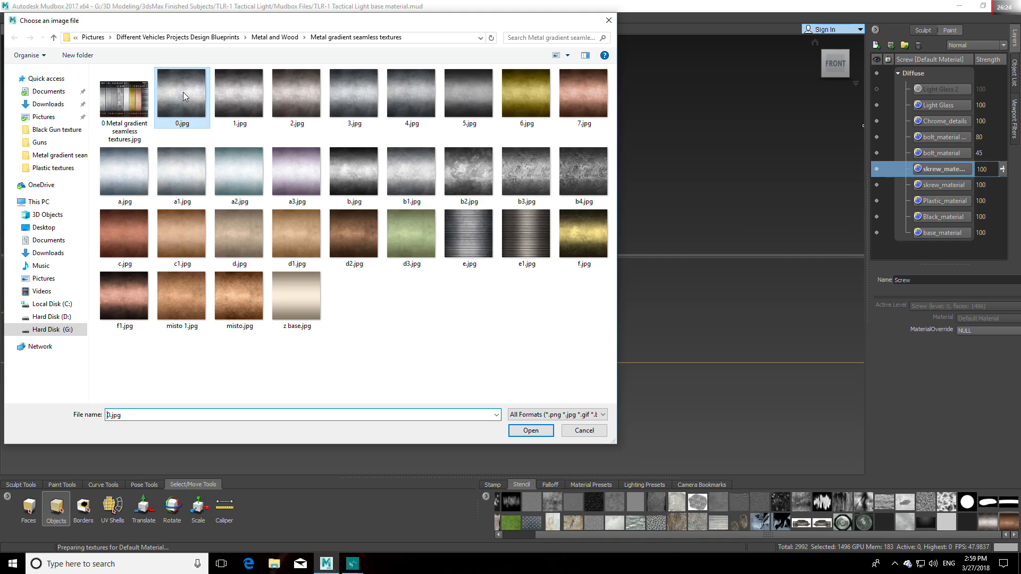
left_click(532, 430)
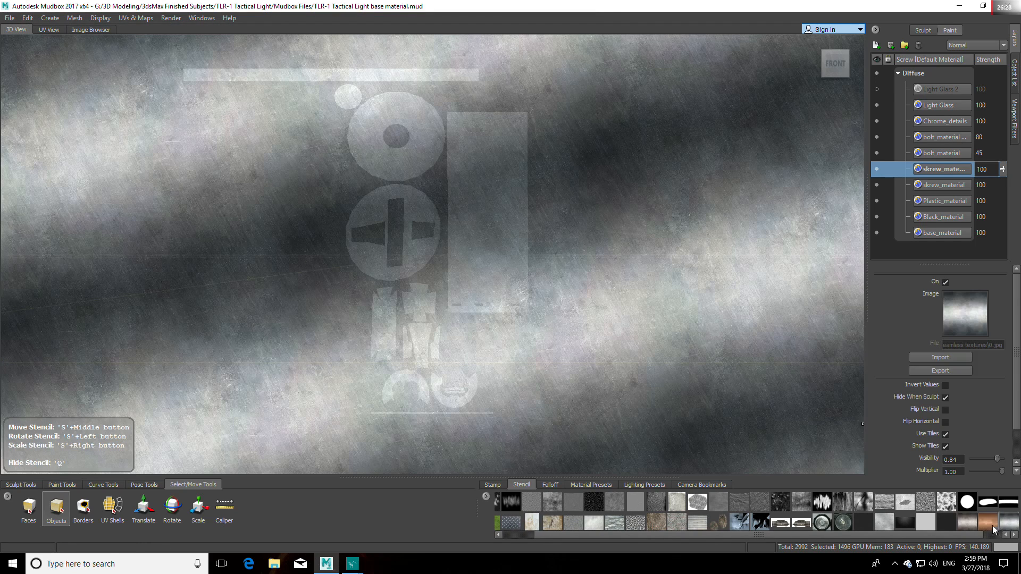
middle_click_drag(584, 329, 584, 285)
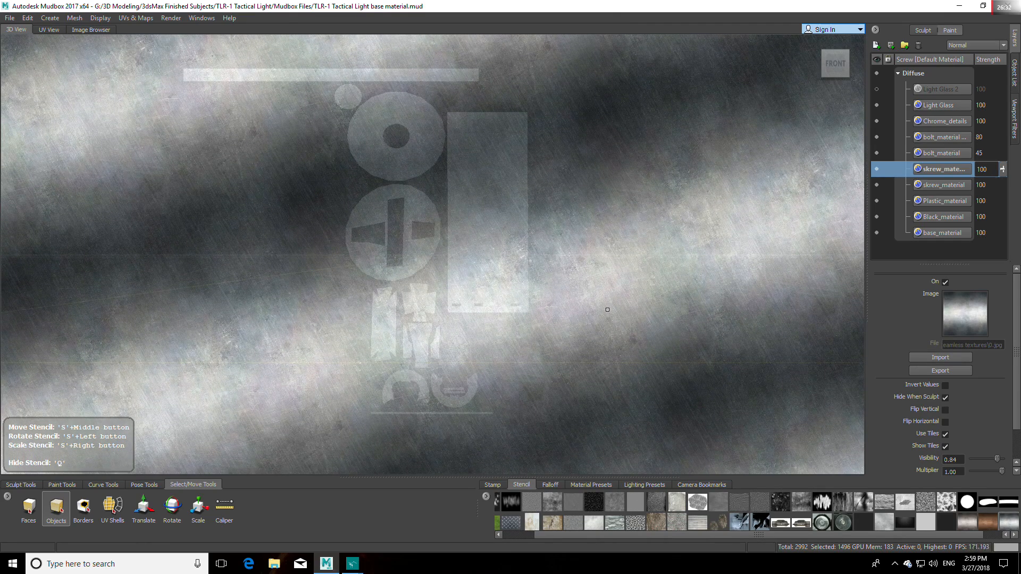
key("q")
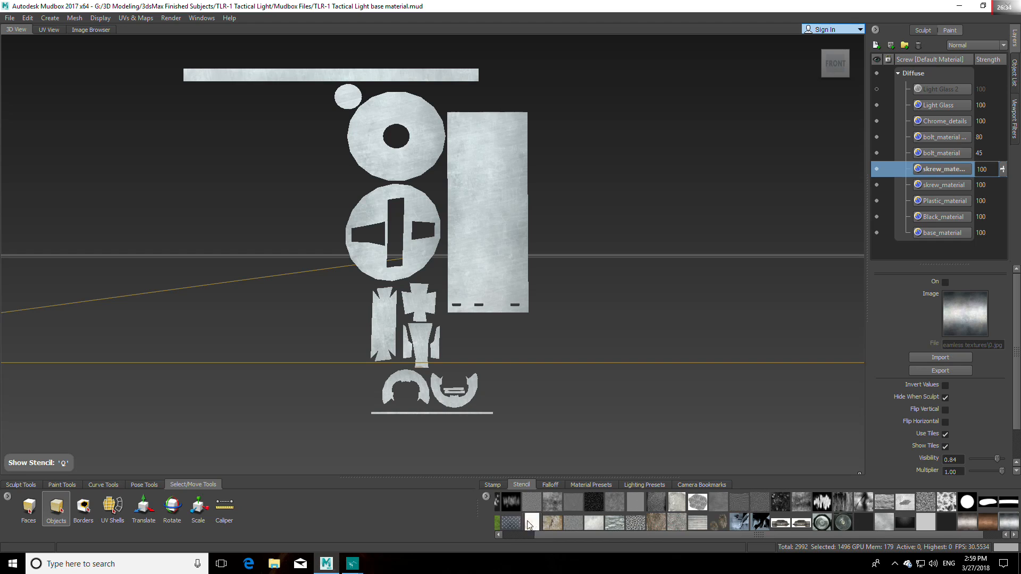
Step: Add b2.jpg from the metal gradient seamless textures as a stencil and activate it
left_click(484, 497)
left_click(507, 501)
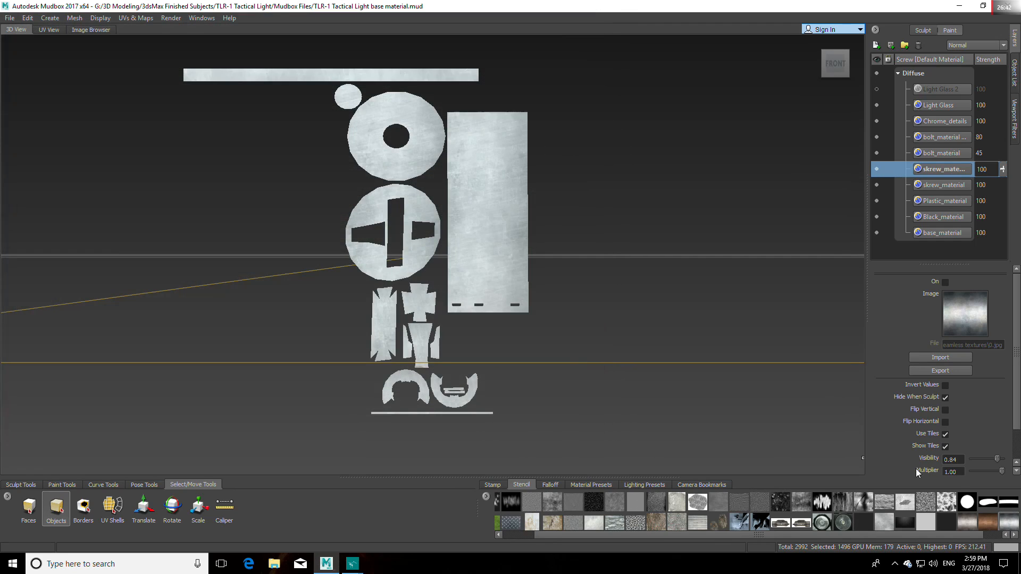
left_click(1008, 523)
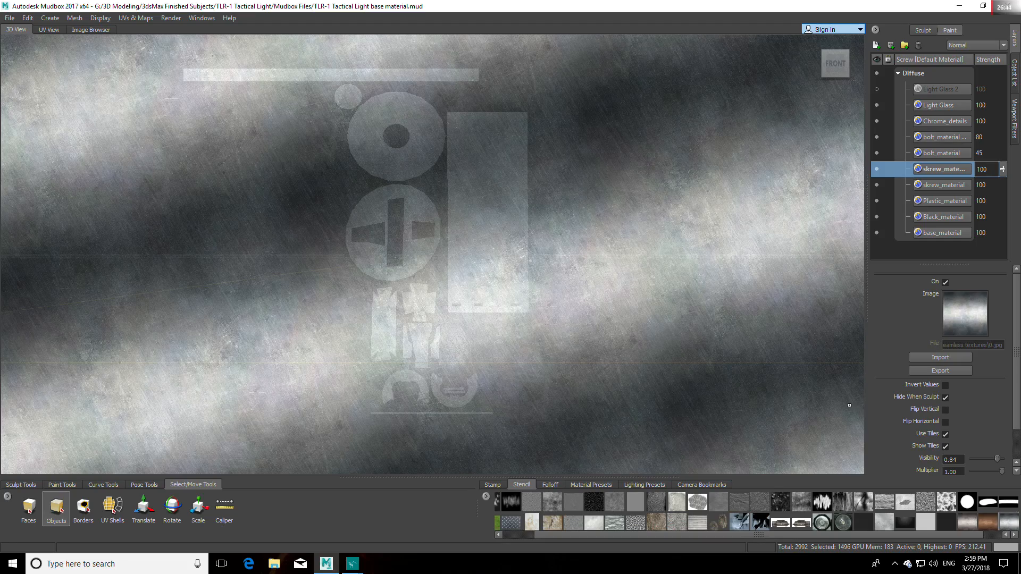
left_click_drag(974, 535, 1013, 541)
left_click(1008, 522)
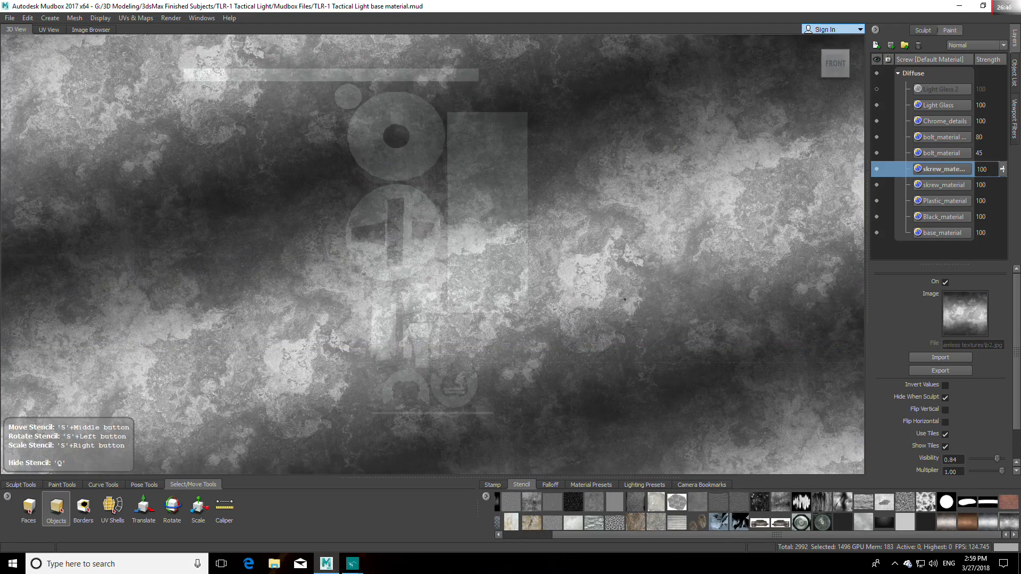
Step: Rotate and shift the b2.jpg stencil so its bands run vertically with a bright band over the large rectangular piece
middle_click_drag(625, 299, 632, 259)
right_click_drag(632, 259, 633, 227)
mouse_move(633, 227)
left_mouse_down()
mouse_move(624, 230)
mouse_move(729, 194)
mouse_move(647, 234)
mouse_move(623, 218)
left_mouse_up()
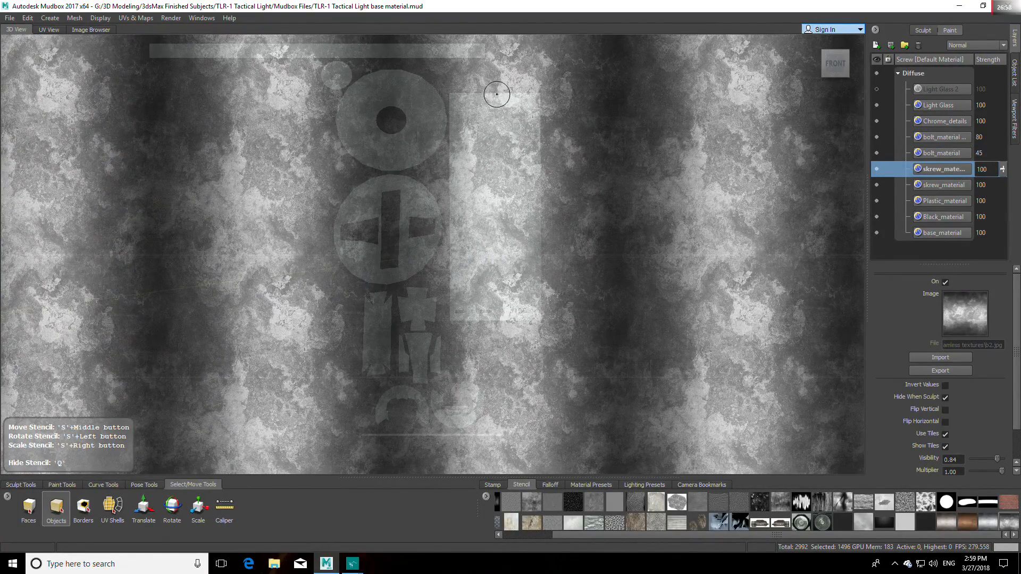
Step: Paint the stencil texture over the whole large rectangular piece with the Projection brush
left_click(481, 106)
left_click(62, 484)
left_click(69, 508)
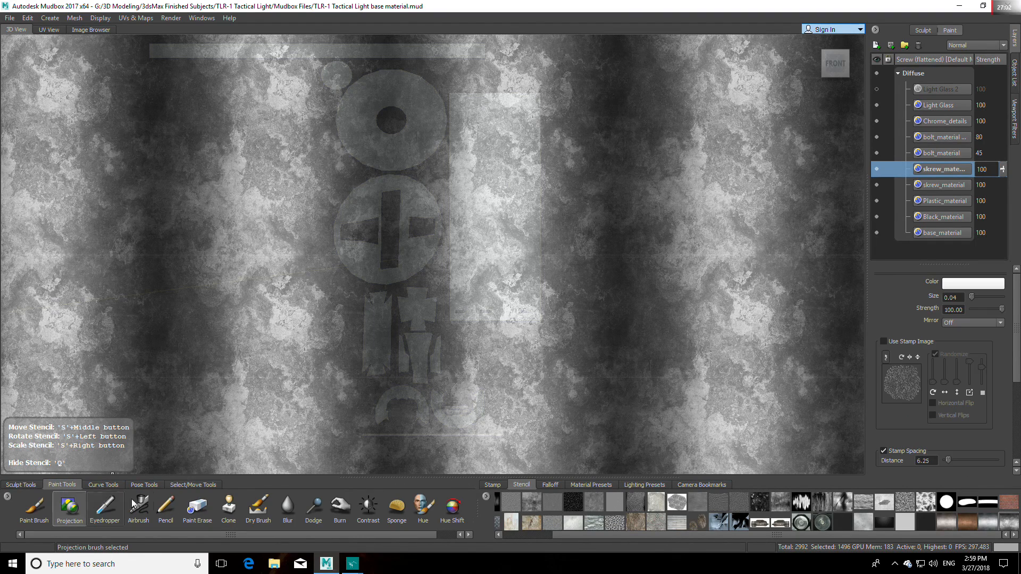
mouse_move(459, 104)
left_mouse_down()
mouse_move(470, 154)
mouse_move(515, 118)
mouse_move(519, 168)
mouse_move(488, 226)
mouse_move(512, 258)
mouse_move(503, 311)
mouse_move(542, 292)
mouse_move(468, 311)
mouse_move(500, 302)
mouse_move(457, 256)
mouse_move(485, 242)
mouse_move(465, 215)
mouse_move(482, 143)
mouse_move(456, 200)
mouse_move(462, 184)
left_mouse_up()
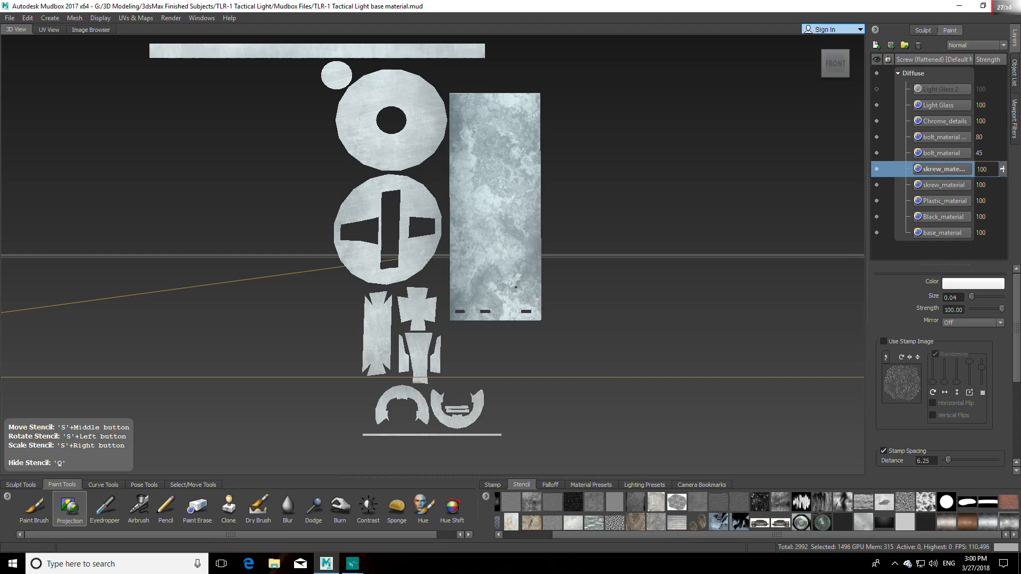
left_click_drag(537, 97, 533, 106)
Step: Shift the stencil's bright band over the round pieces and project the texture onto the ring with the central hole
middle_click_drag(539, 282, 408, 285)
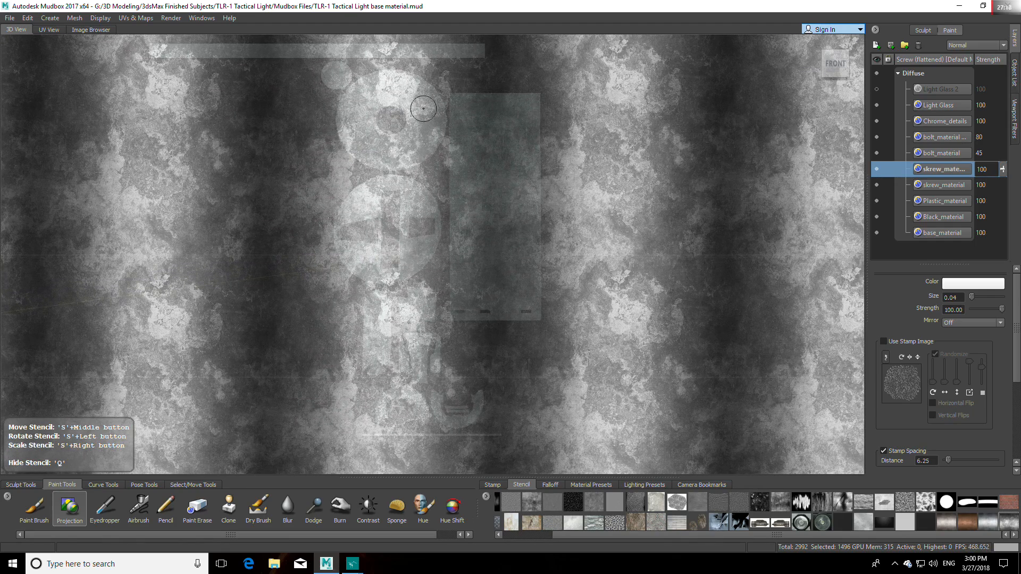
key("q")
mouse_move(431, 102)
left_mouse_down()
mouse_move(436, 133)
mouse_move(366, 90)
mouse_move(383, 74)
mouse_move(338, 106)
mouse_move(362, 149)
mouse_move(380, 159)
mouse_move(431, 148)
left_mouse_up()
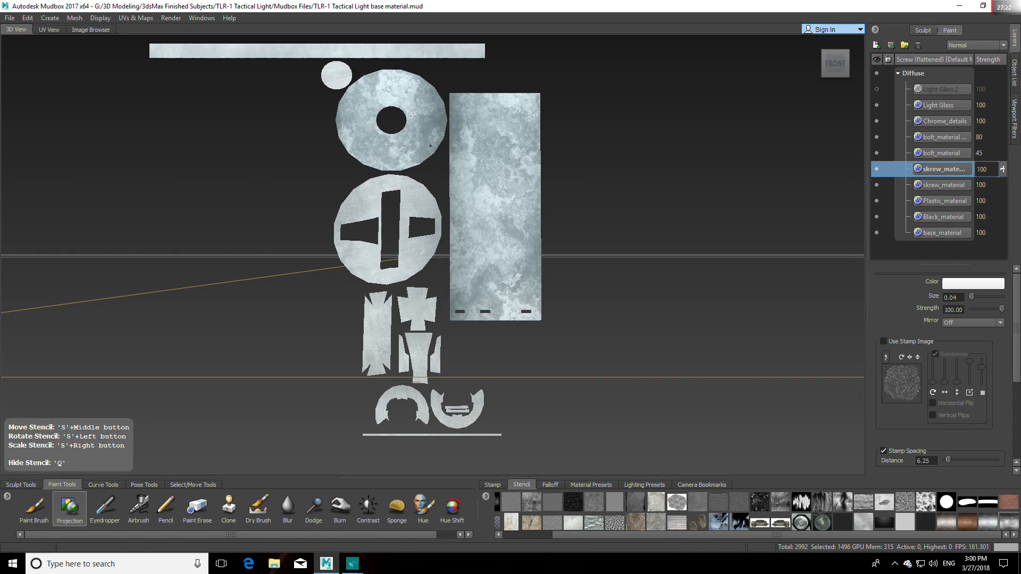
key("q")
key("q")
Step: Project the metal texture onto the slotted disc, the notched upright strip and the two arc-shaped pieces
mouse_move(349, 198)
left_mouse_down()
mouse_move(372, 186)
mouse_move(439, 200)
mouse_move(420, 237)
mouse_move(433, 247)
mouse_move(414, 271)
mouse_move(368, 280)
mouse_move(340, 246)
mouse_move(338, 223)
mouse_move(358, 249)
left_mouse_up()
mouse_move(372, 300)
left_mouse_down()
mouse_move(372, 338)
mouse_move(387, 340)
mouse_move(378, 368)
mouse_move(364, 373)
mouse_move(378, 416)
mouse_move(428, 409)
mouse_move(451, 432)
mouse_move(474, 406)
left_mouse_up()
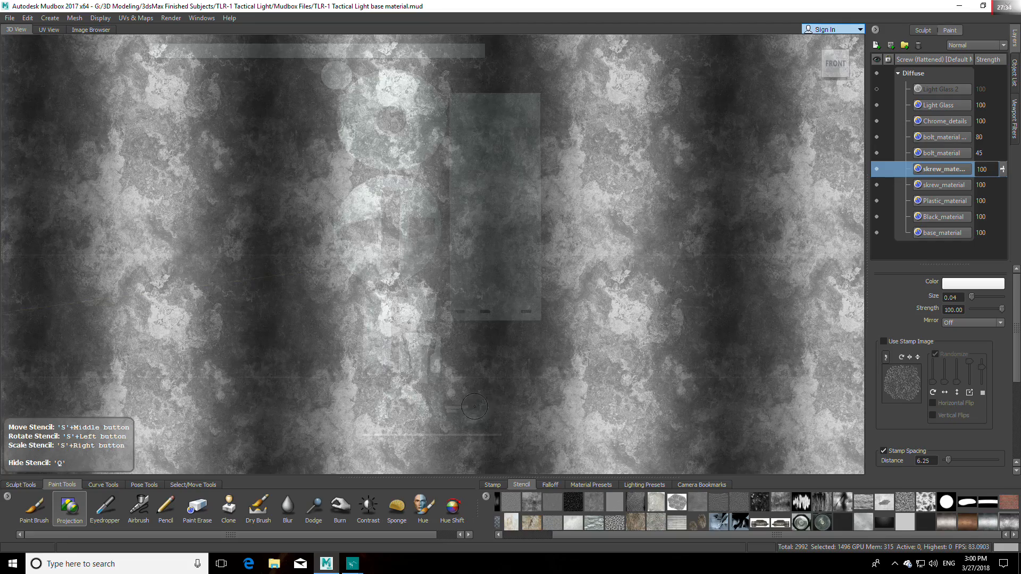
key("q")
key("q")
key("q")
key("q")
middle_click_drag(438, 384, 366, 204)
key("q")
key("q")
middle_click_drag(513, 364, 554, 305, "alt")
key("q")
key("q")
key("q")
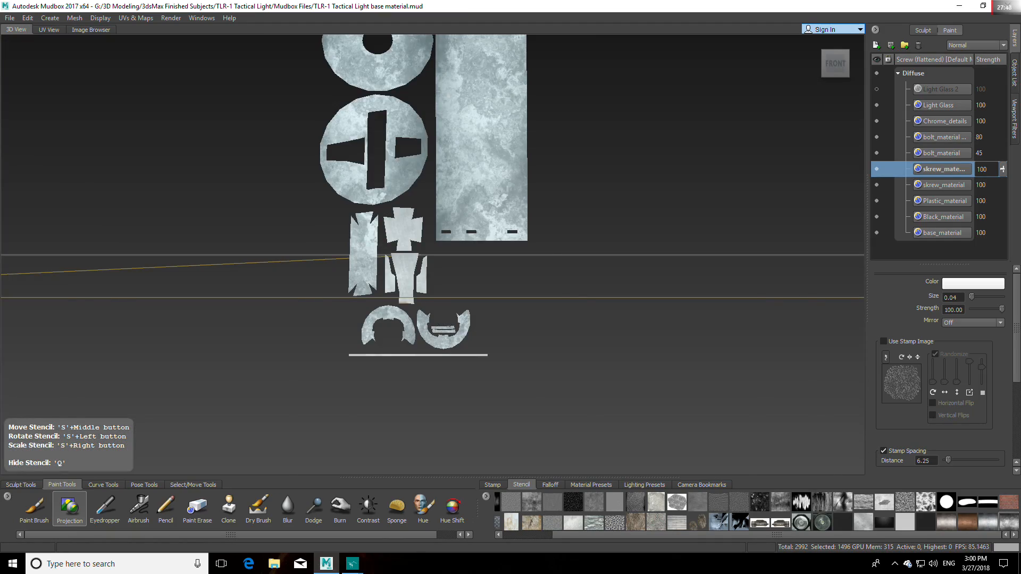
Step: Rotate the stencil so its bands run horizontally and align it over the small lower pieces
key("q")
left_click_drag(449, 325, 675, 391)
middle_click_drag(650, 335, 500, 377)
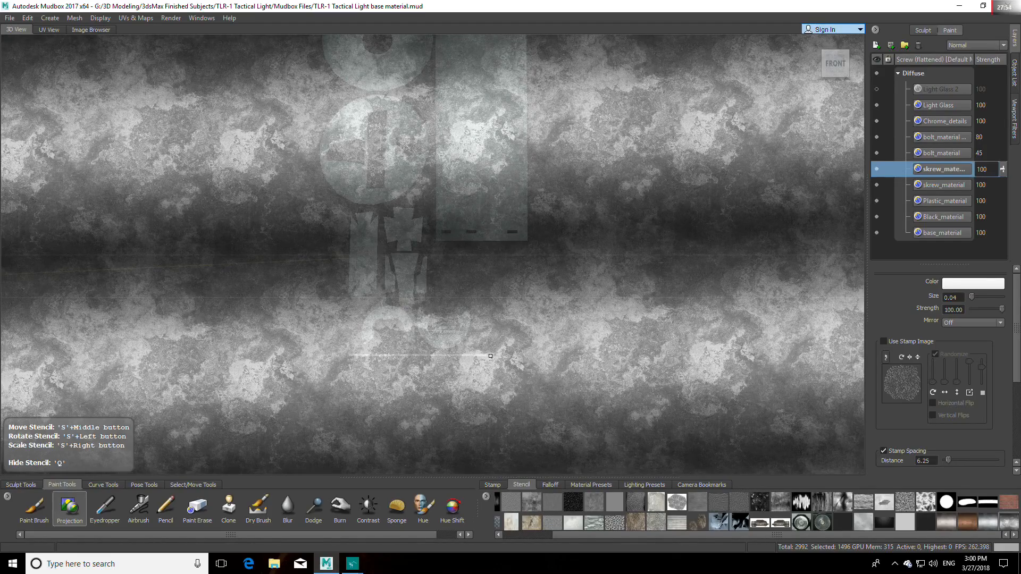
key("q")
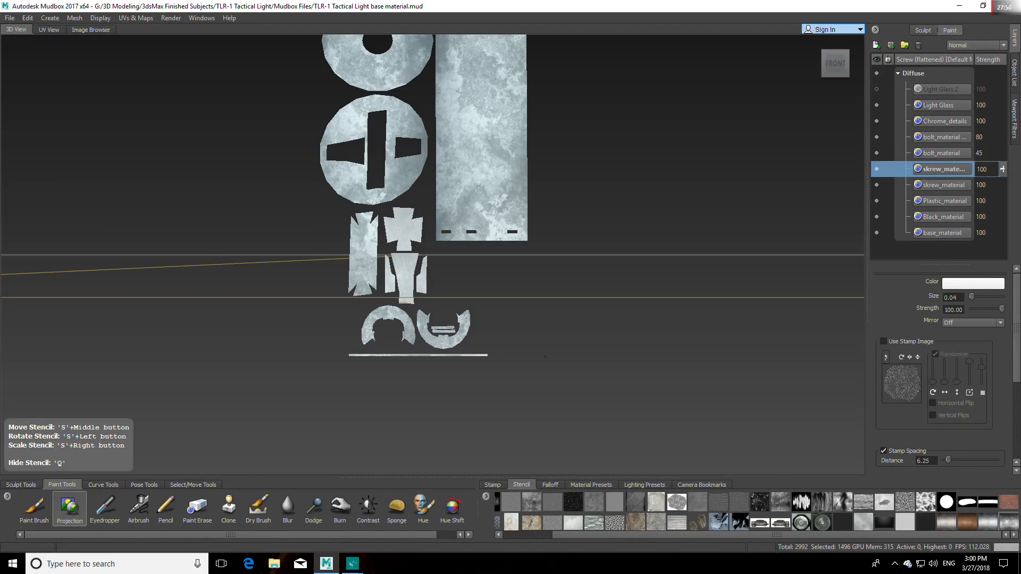
key("q")
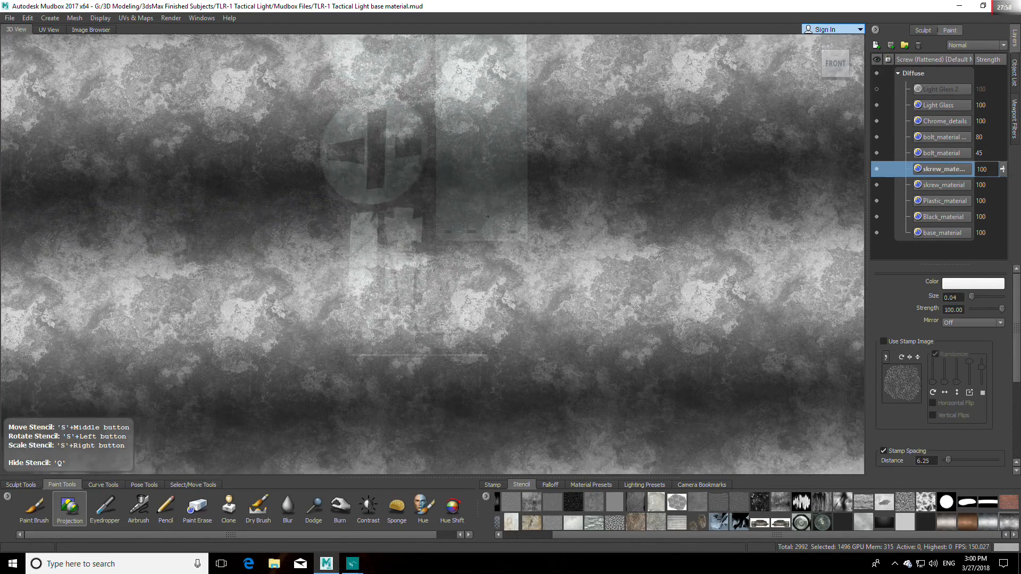
Step: Project the metal texture onto the cross-shaped piece and the tapered pieces beneath it
key("q")
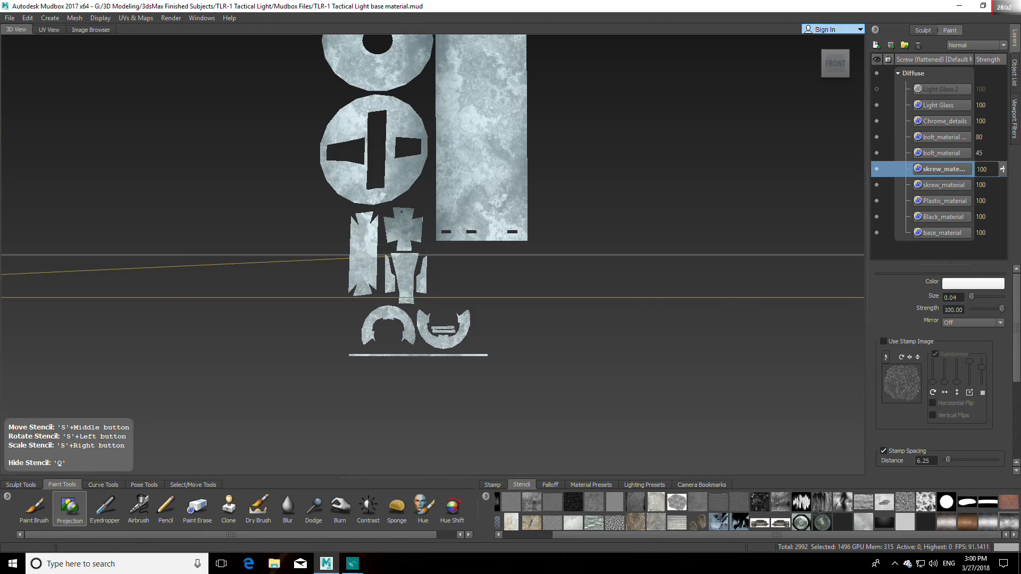
key("q")
key("q")
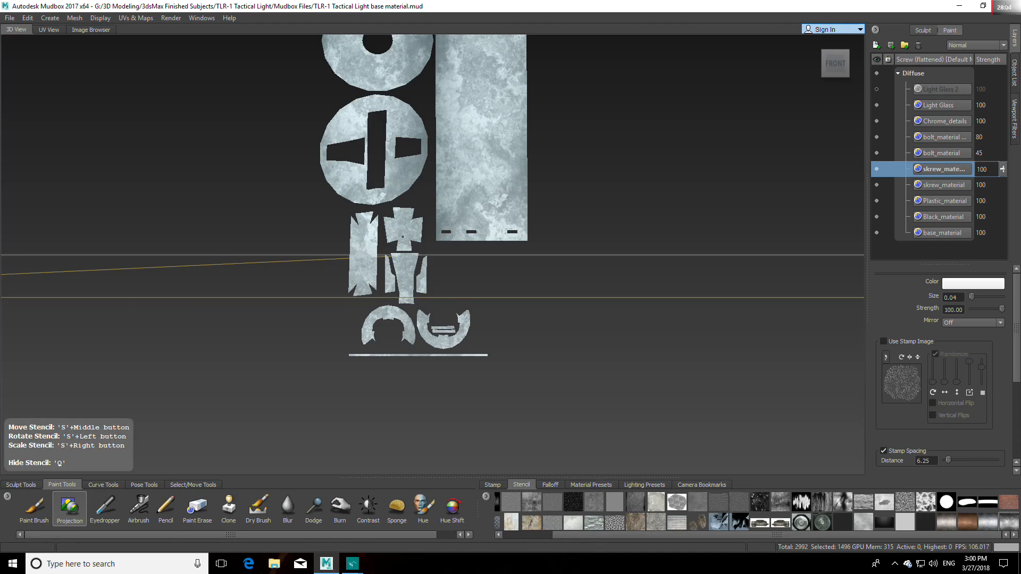
key("q")
Step: Project the metal texture along the long horizontal strip above the ring and hide the stencil
key("q")
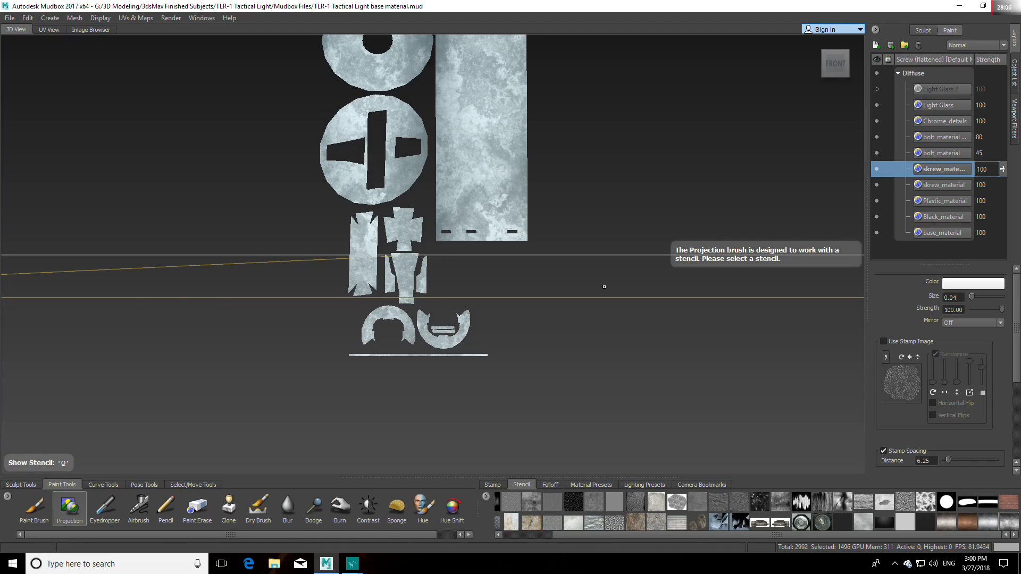
key("q")
key("q")
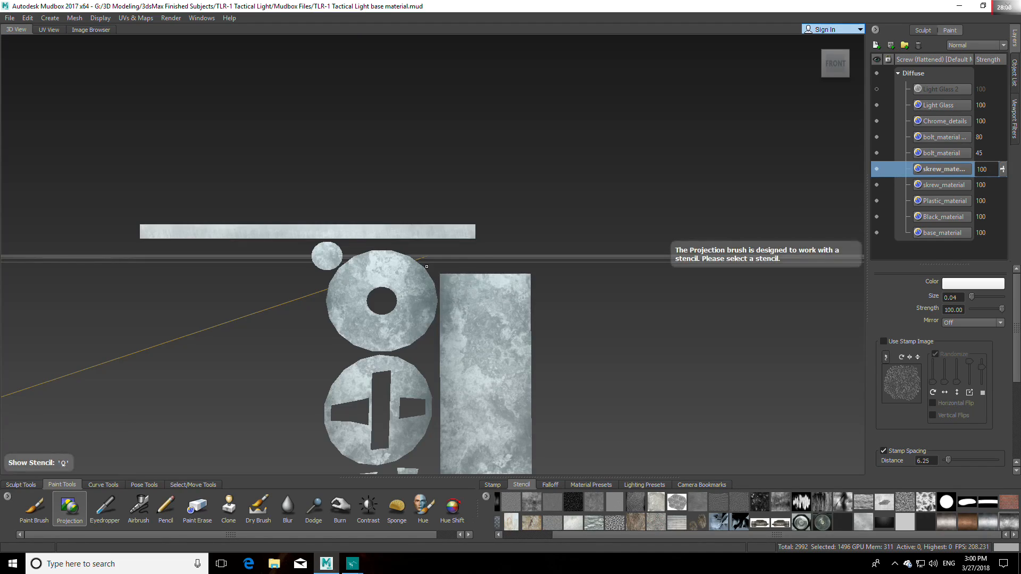
key("q")
key("q")
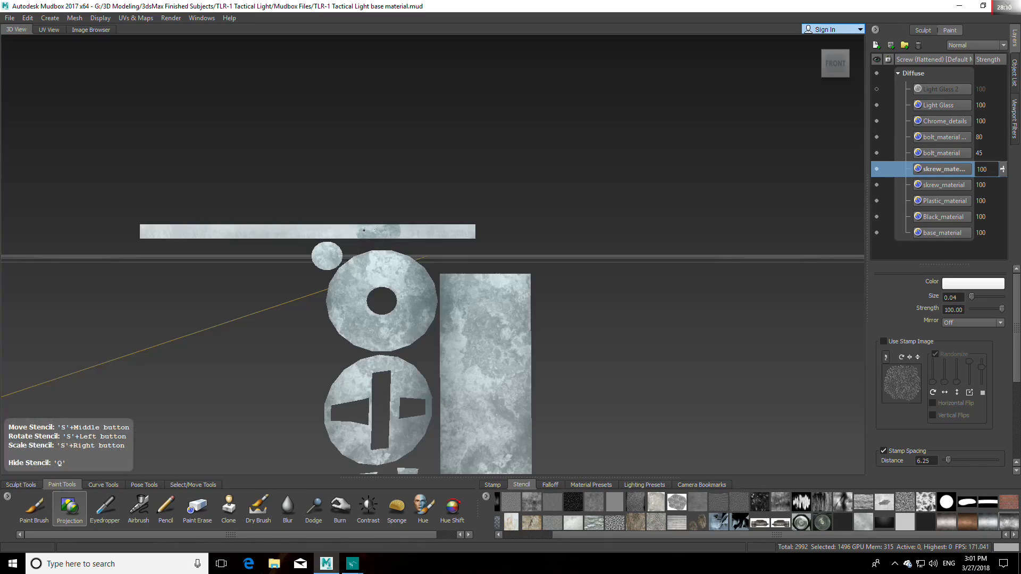
left_click_drag(165, 230, 471, 230)
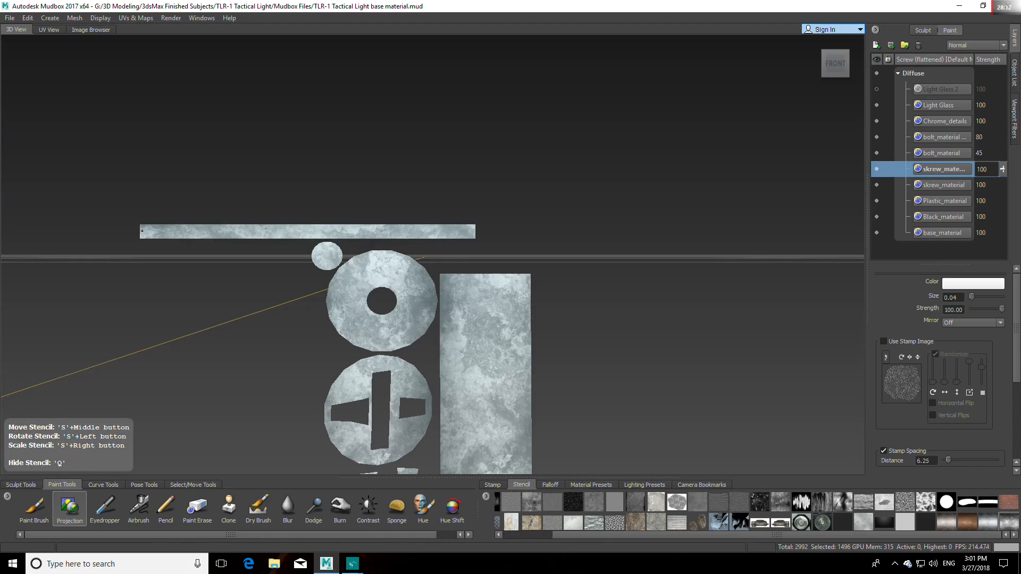
key("q")
key("q")
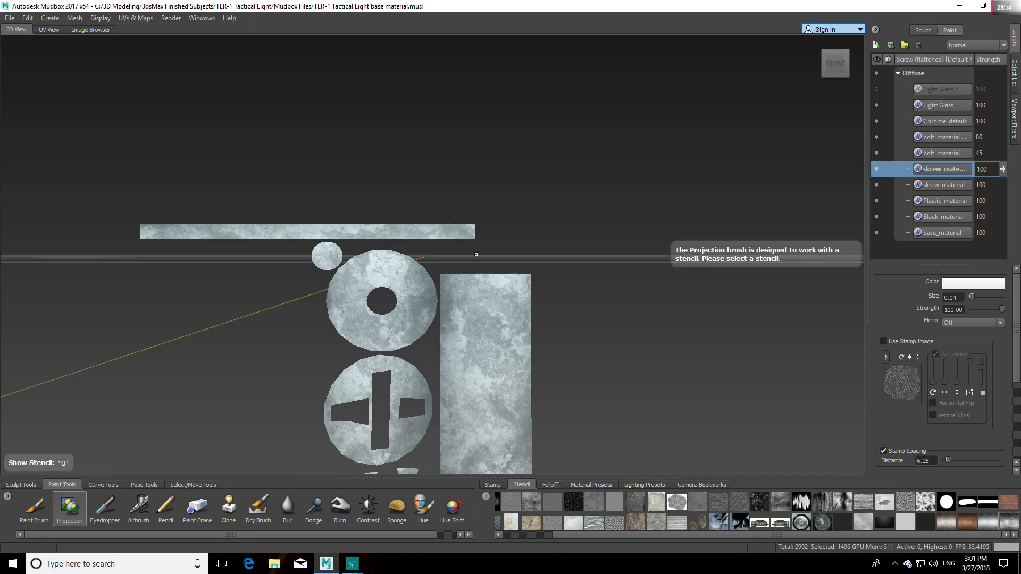
Step: Unflatten the Screw mesh from UV space and bring the restored screw into view
left_click(151, 18)
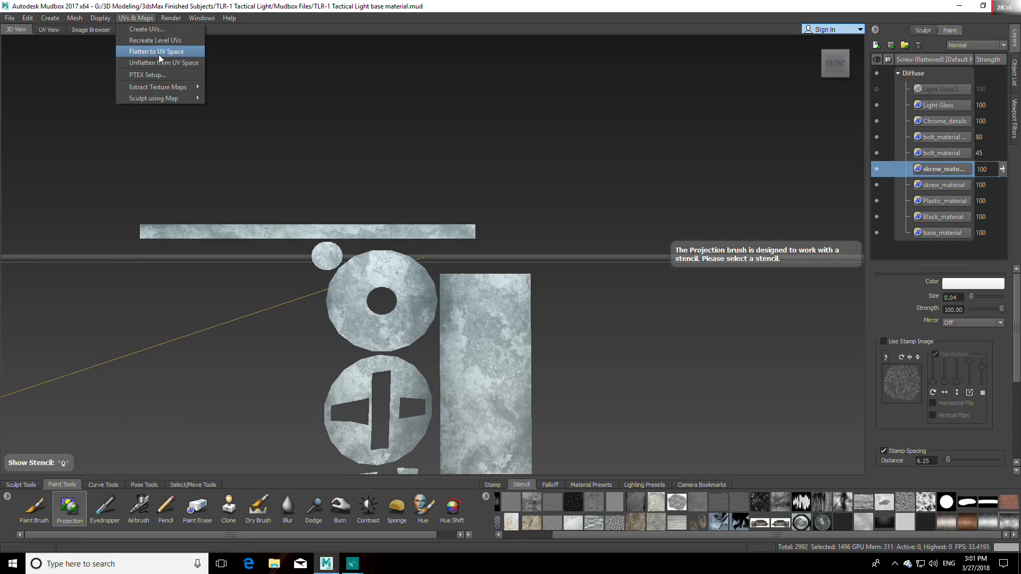
left_click(160, 63)
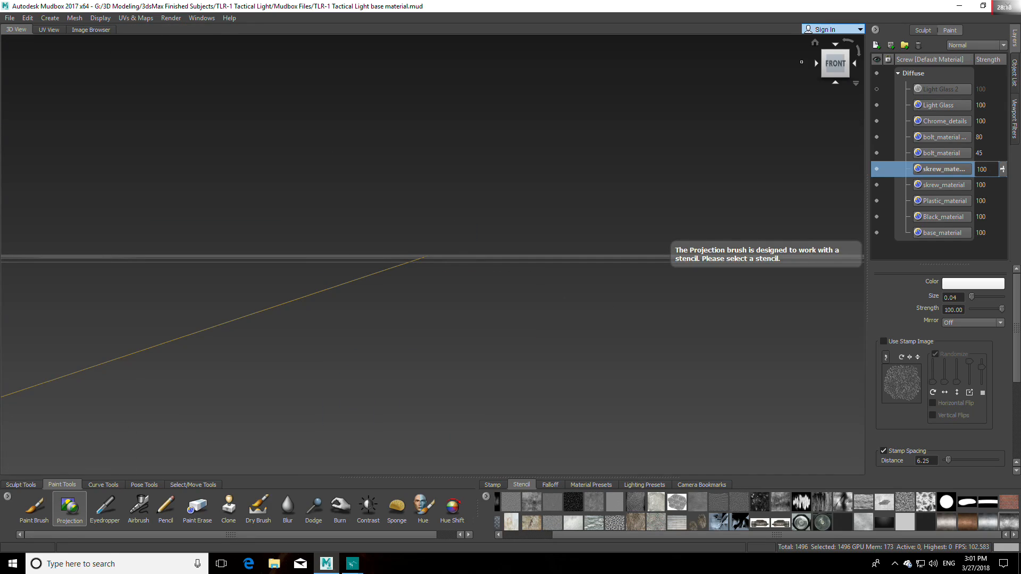
left_click(816, 42)
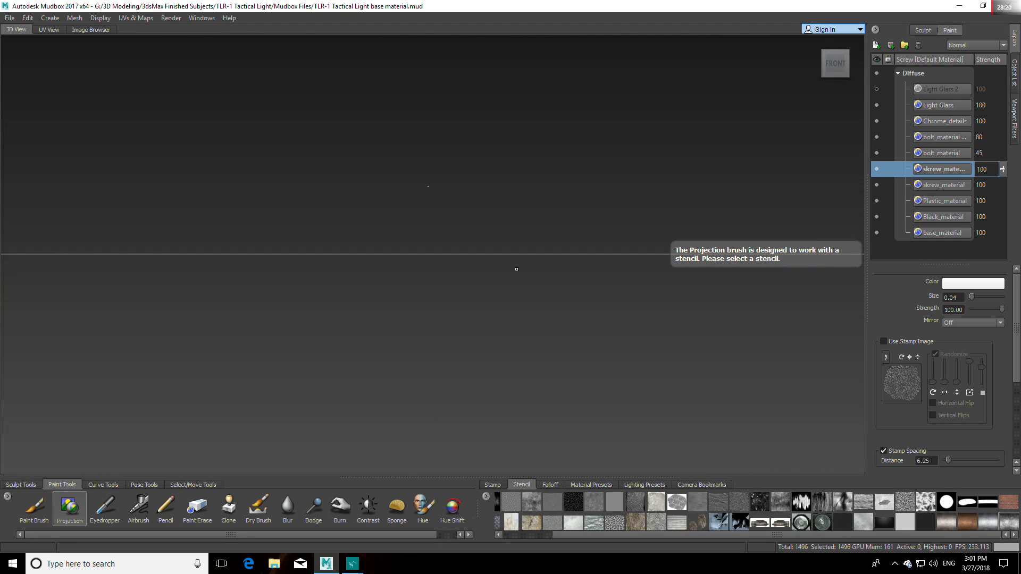
middle_click_drag(519, 216, 509, 298, "alt")
scroll(504, 244, "up", 6)
middle_click_drag(503, 244, 254, 467, "alt")
scroll(498, 265, "up", 5)
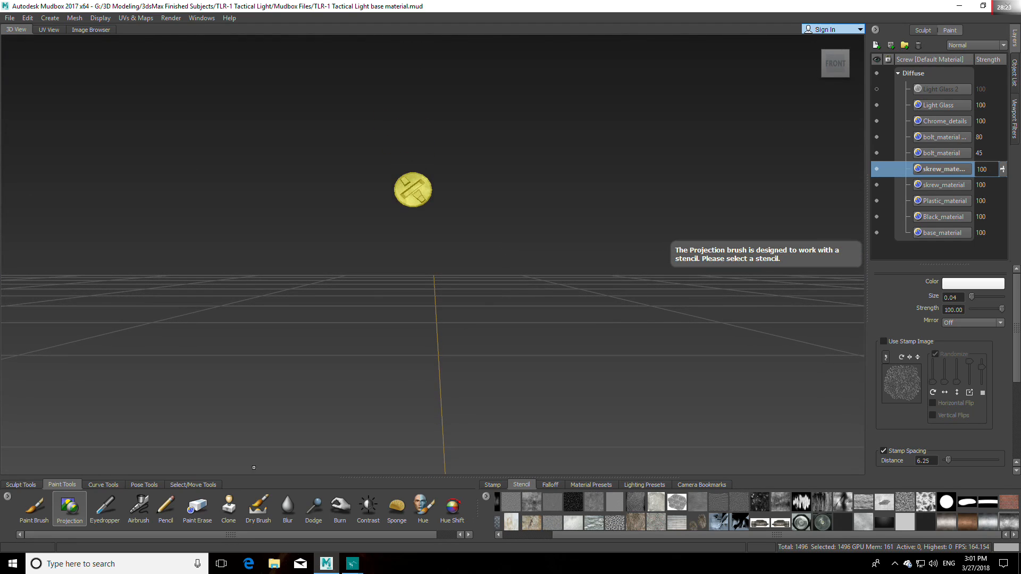
Step: Deselect the Screw mesh and examine the new metal texture on its head up close
left_click(181, 483)
left_click(56, 507)
left_click(319, 330)
left_click_drag(320, 330, 451, 383, "alt")
scroll(473, 296, "up", 5)
left_click_drag(473, 296, 429, 294, "alt")
scroll(413, 276, "up", 3)
middle_click_drag(413, 276, 432, 293, "alt")
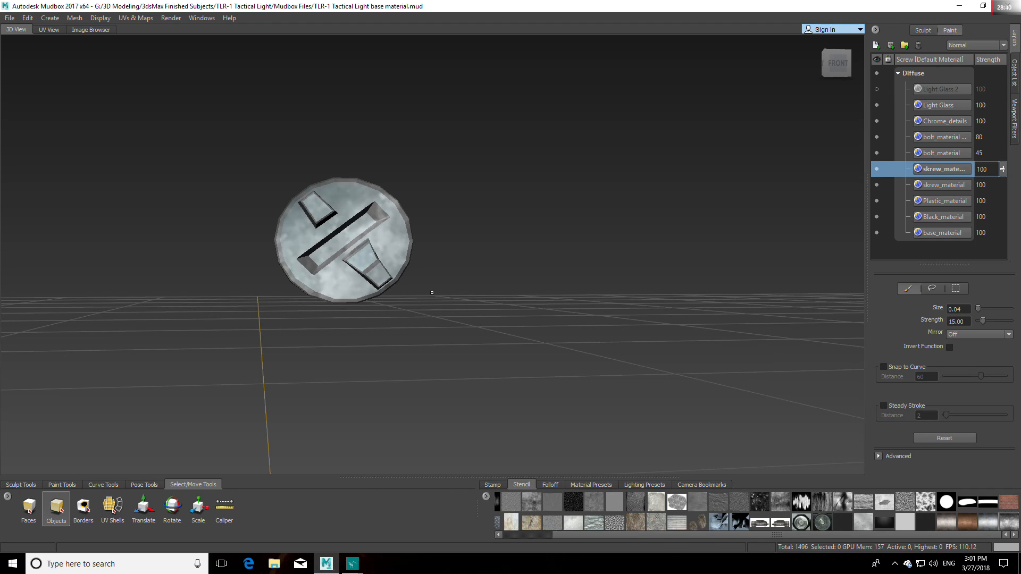
middle_click_drag(441, 294, 478, 309, "alt")
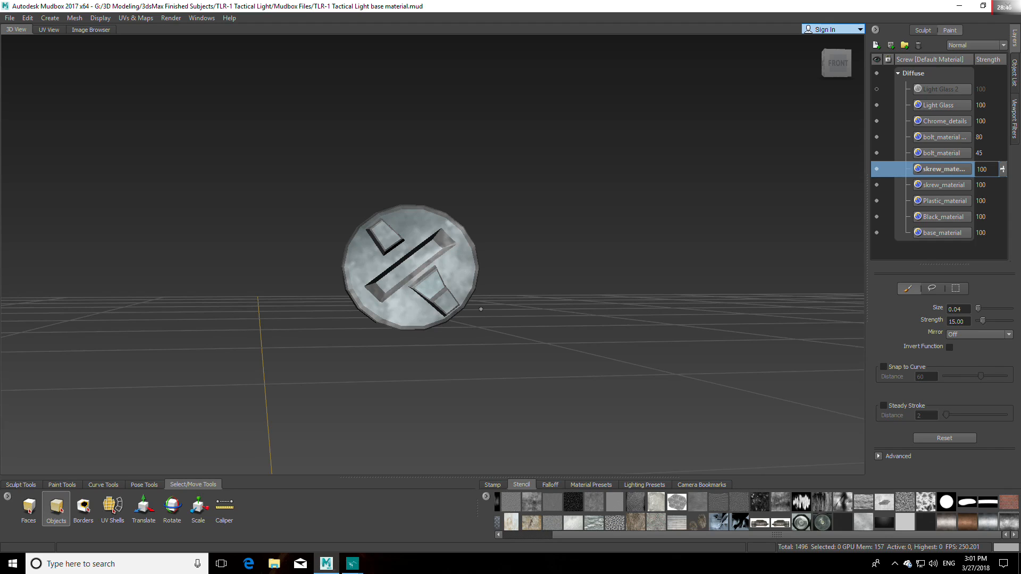
Step: Unhide the TLR_1_Main_Body, TLR_1__Flashlight and Bolt meshes to compare the screw's metal with the rest of the light
left_click(1014, 73)
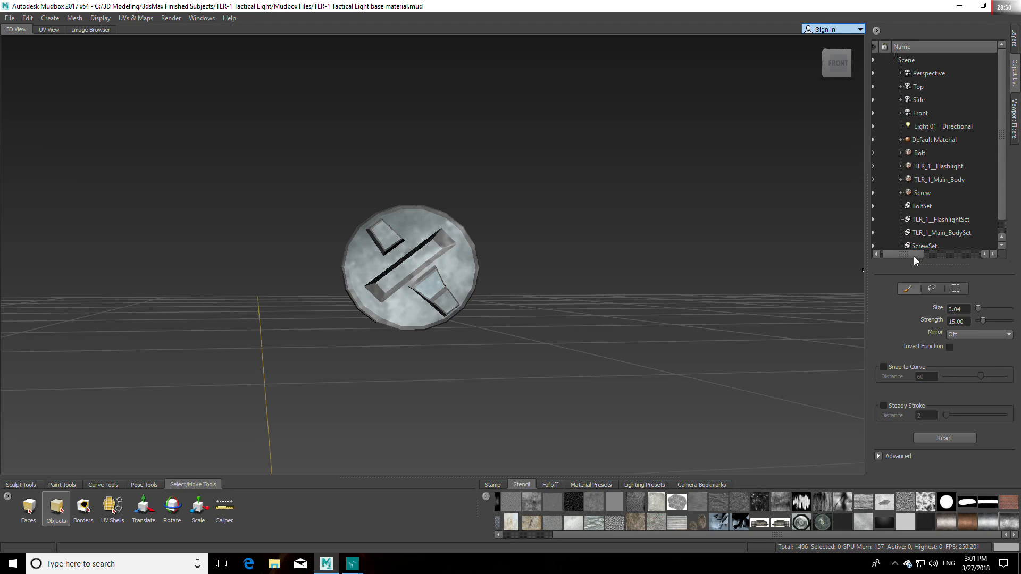
left_click(879, 179)
left_click(878, 166)
left_click(878, 153)
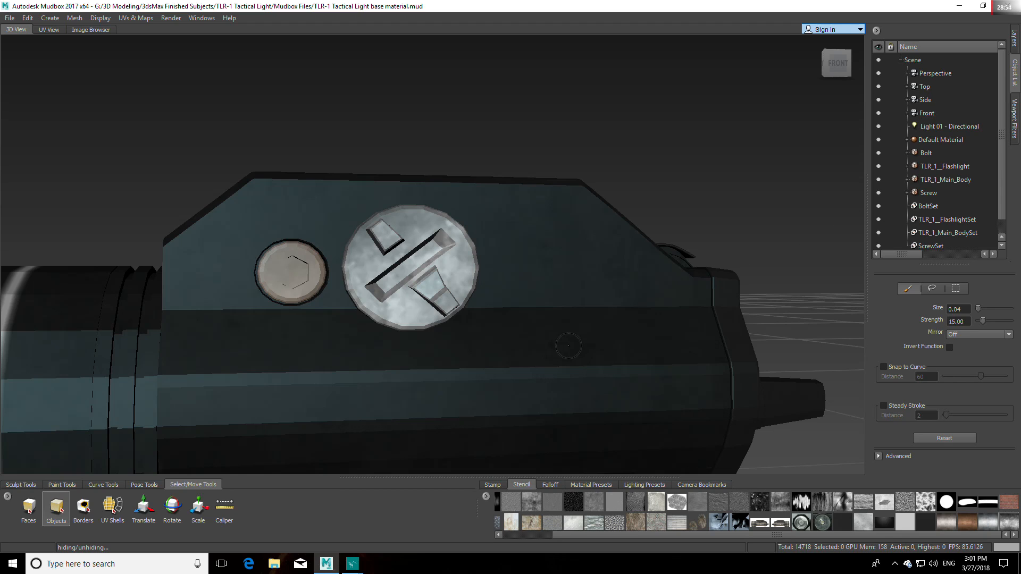
left_click_drag(568, 346, 558, 287, "alt")
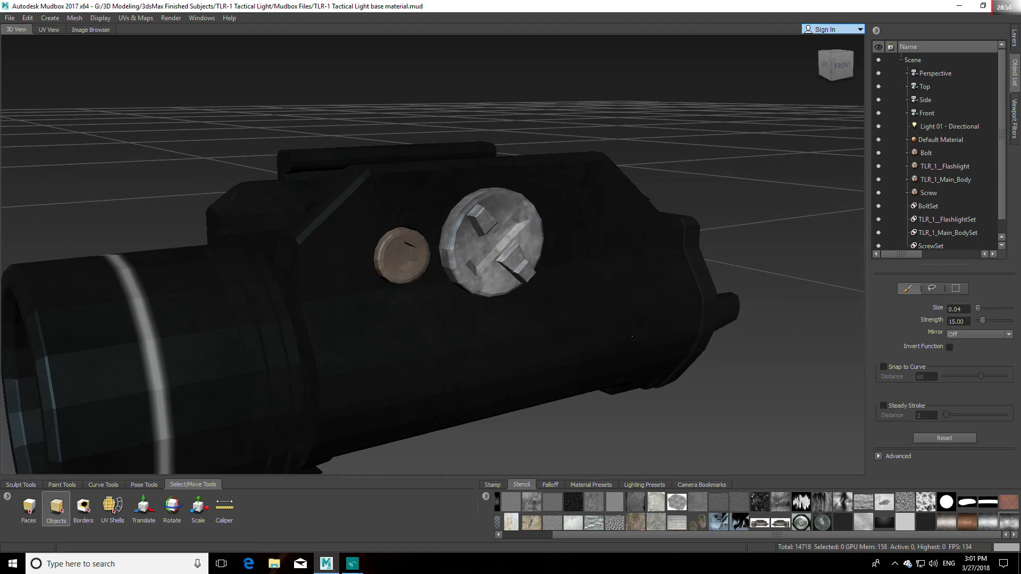
left_click(1014, 38)
left_click_drag(714, 269, 592, 338, "alt")
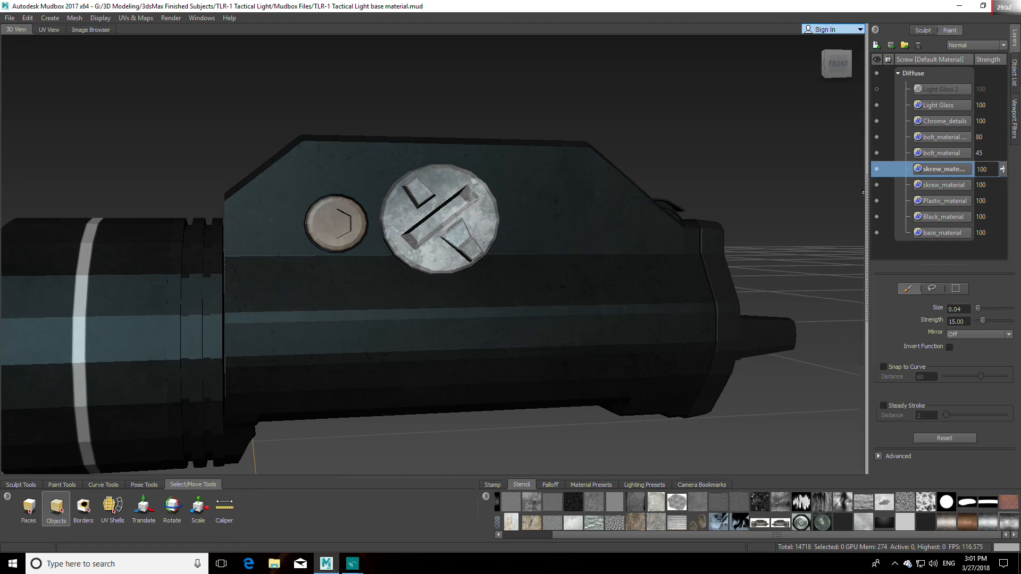
Step: Try the Overlay and Multiply blend modes on the copied skrew_material layer
left_click(1001, 45)
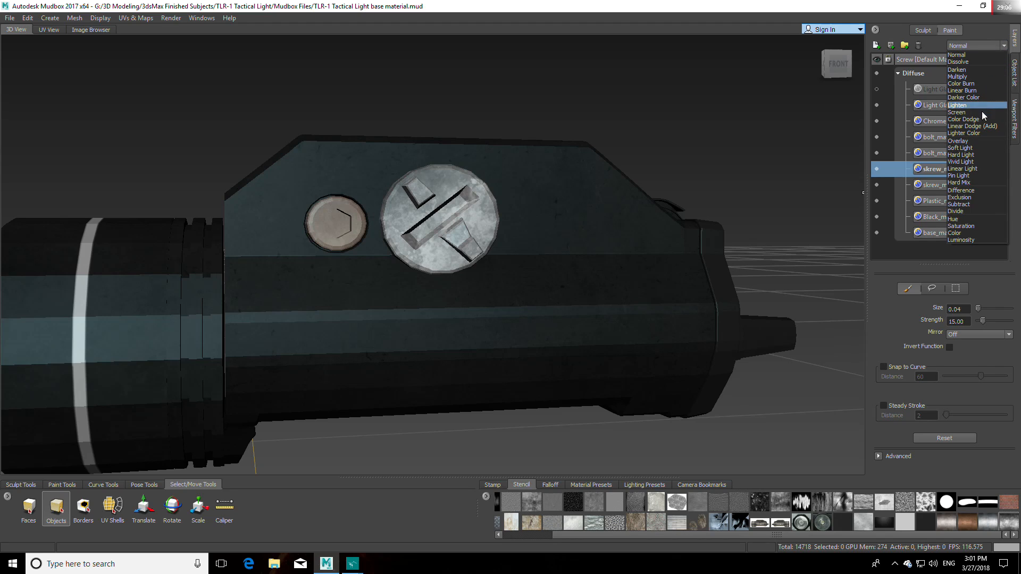
left_click(974, 140)
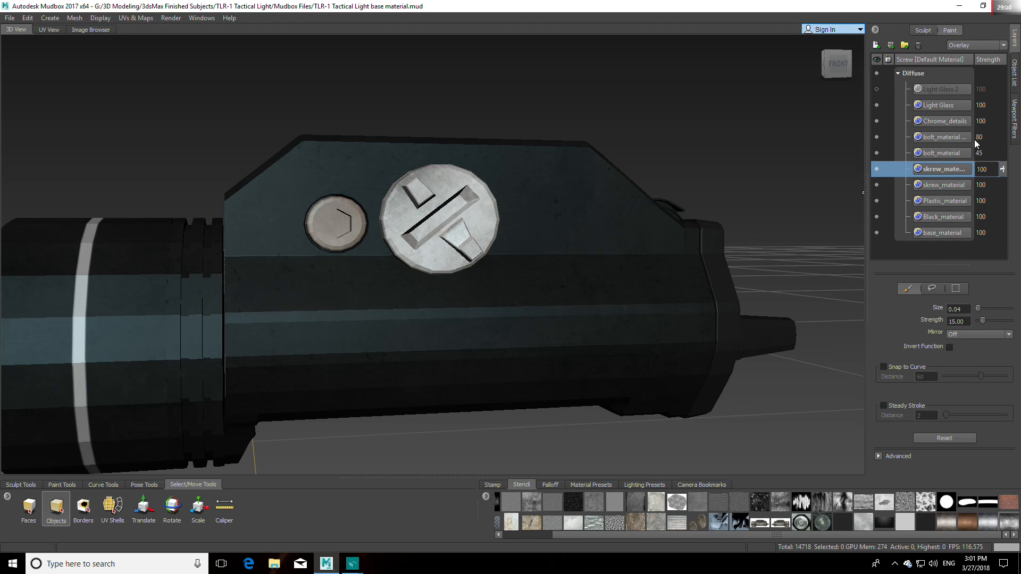
left_click(984, 47)
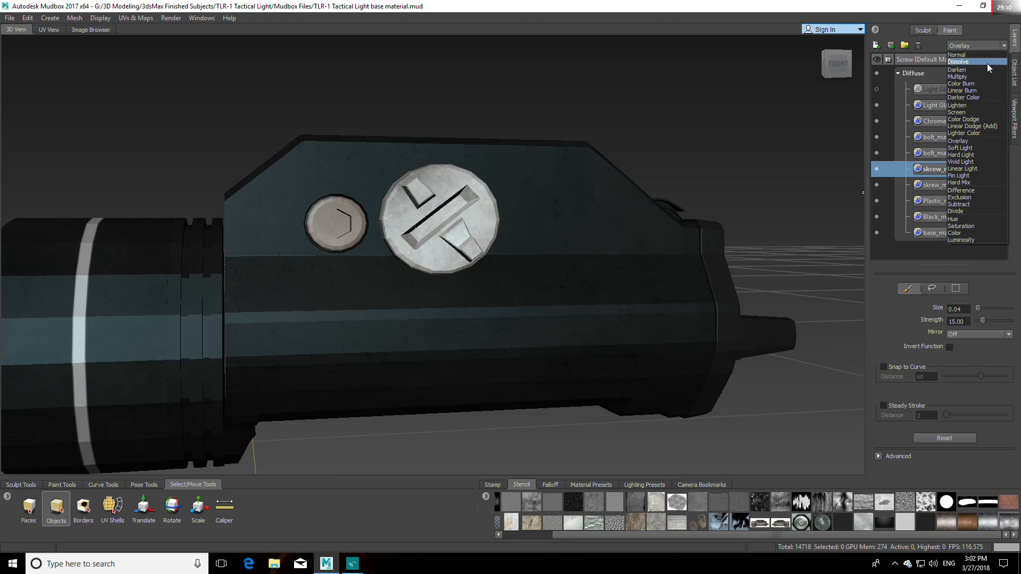
left_click(972, 75)
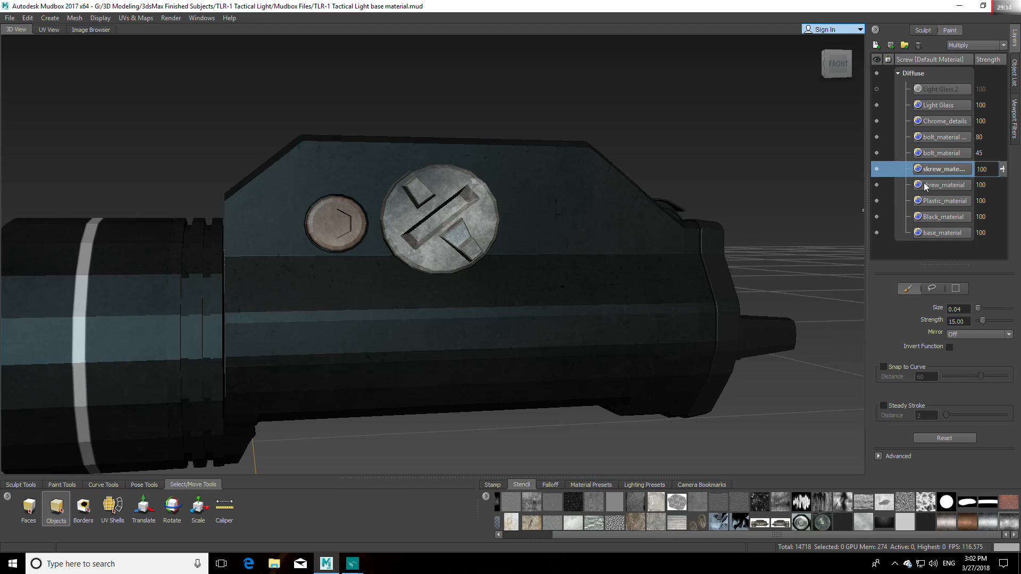
Step: Duplicate the copied skrew_material layer and set the new duplicate's blend mode to Normal
right_click(935, 169)
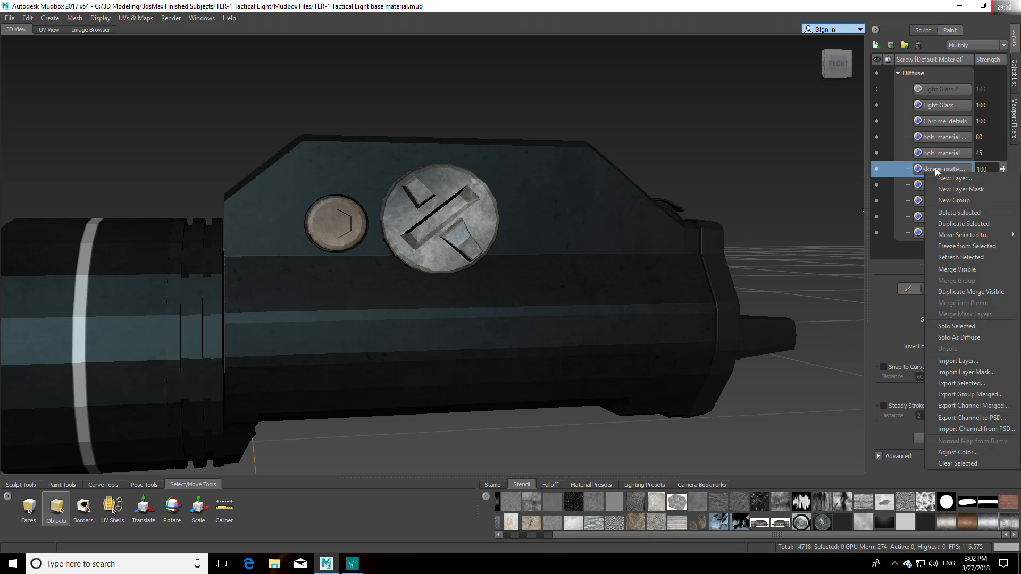
left_click(960, 223)
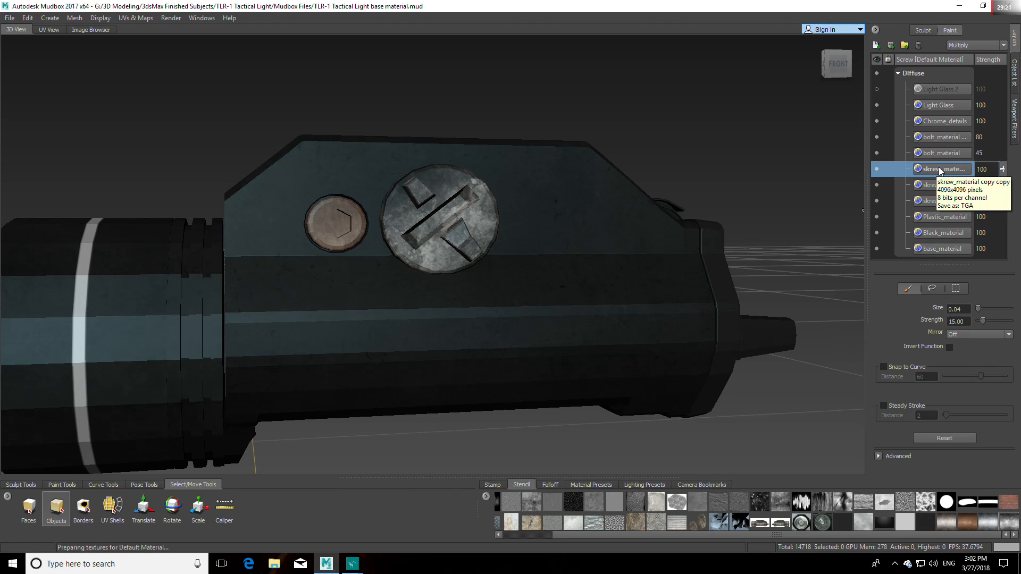
left_click(978, 46)
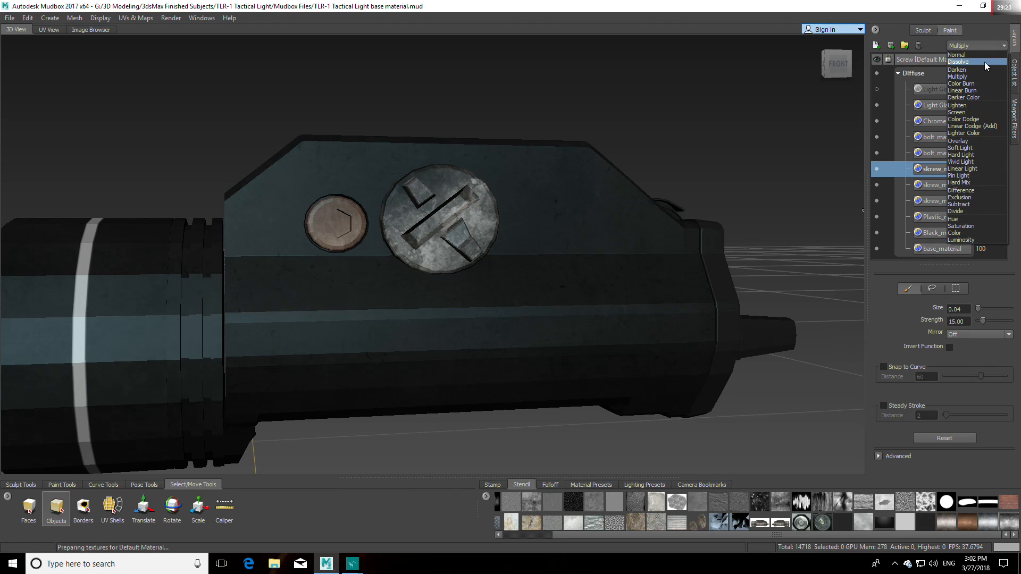
left_click(983, 56)
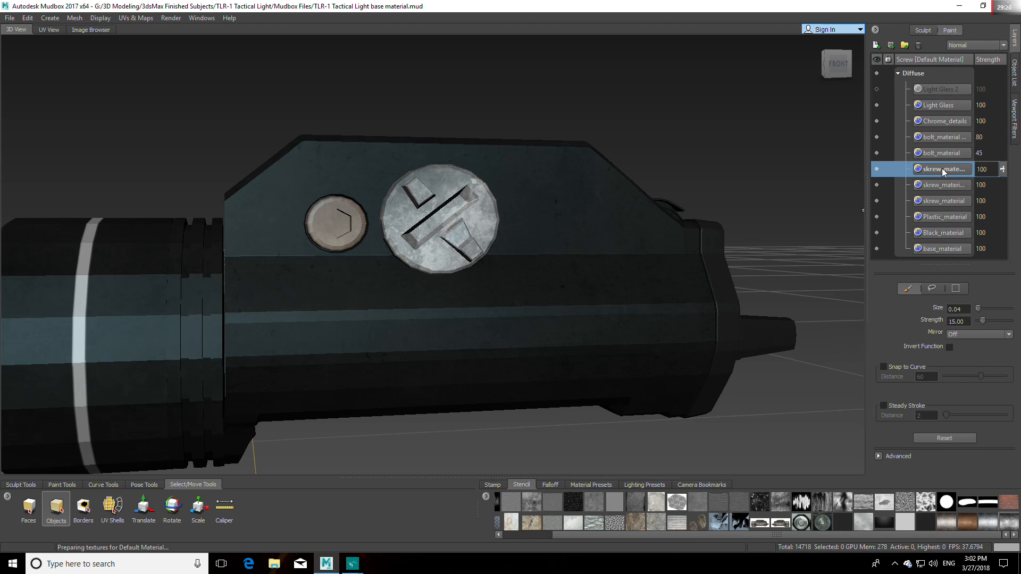
Step: Try Darken, Multiply and Darker Color blending on the duplicate layer and return it to Normal
scroll(973, 45, "up", 1)
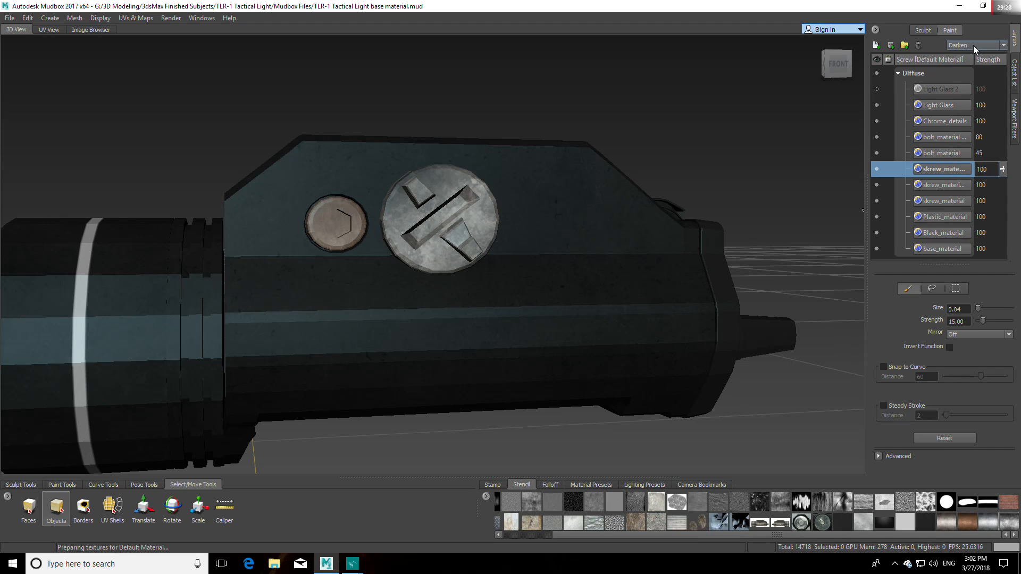
scroll(973, 45, "up", 1)
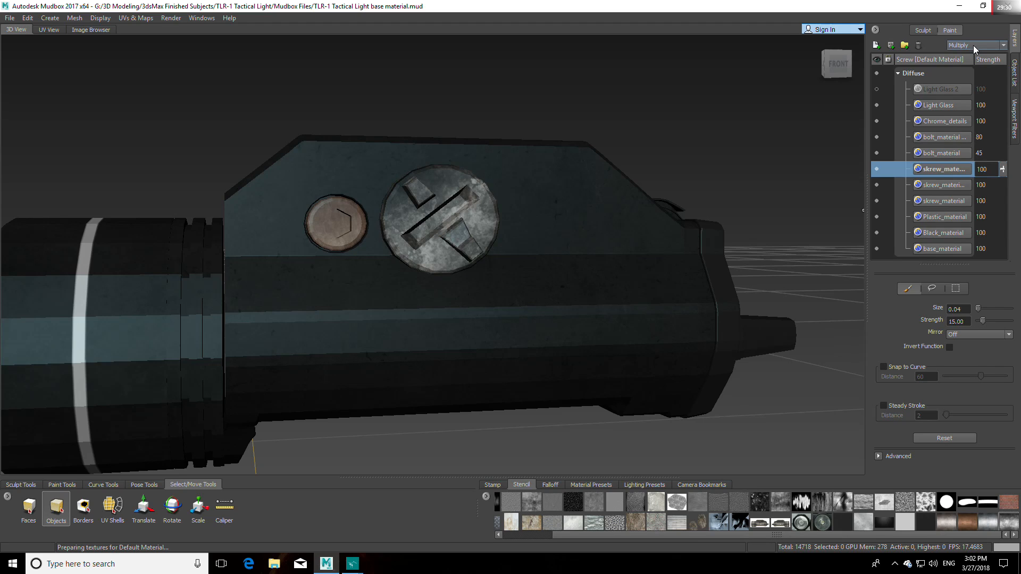
scroll(973, 46, "down", 1)
scroll(973, 45, "down", 1)
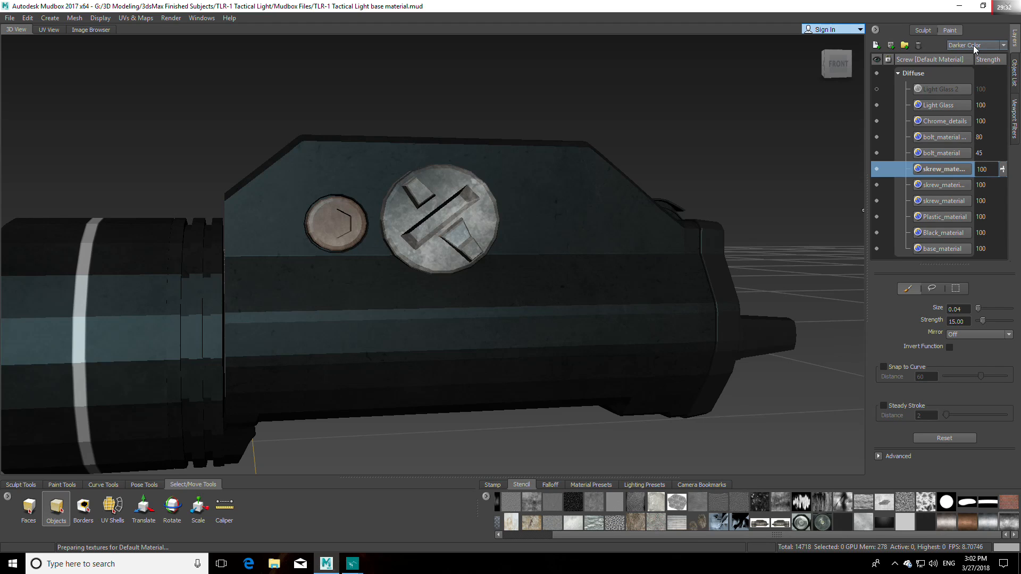
scroll(973, 46, "up", 3)
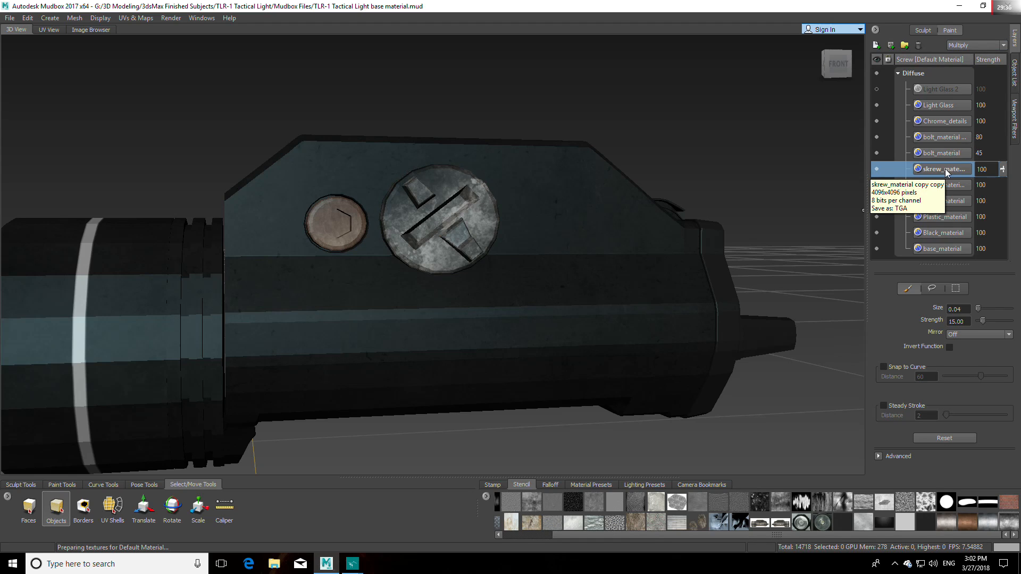
left_click(999, 45)
left_click(965, 57)
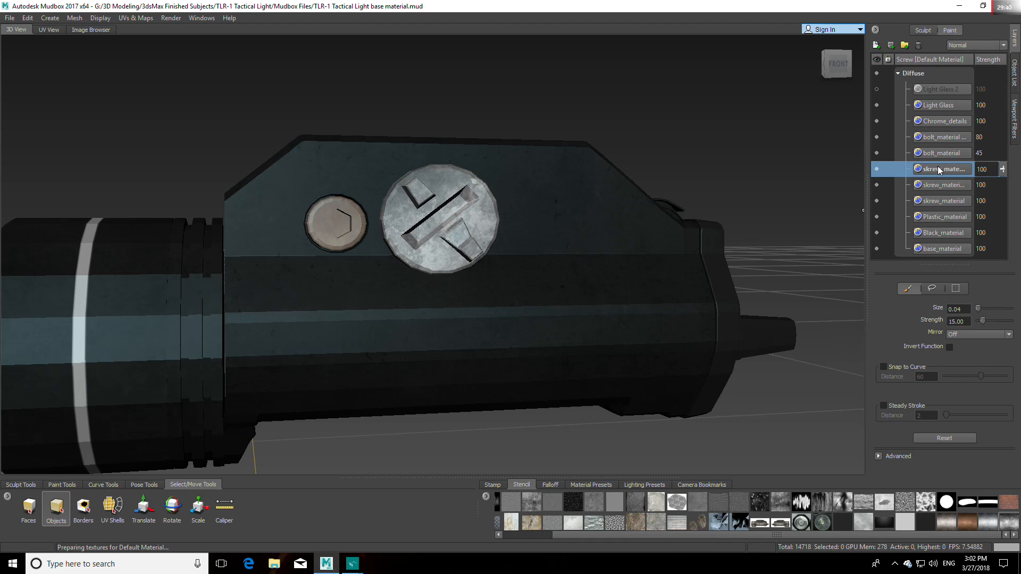
Step: Toggle the visibility of the first skrew_material copy to compare its effect on the screw
left_click(942, 186)
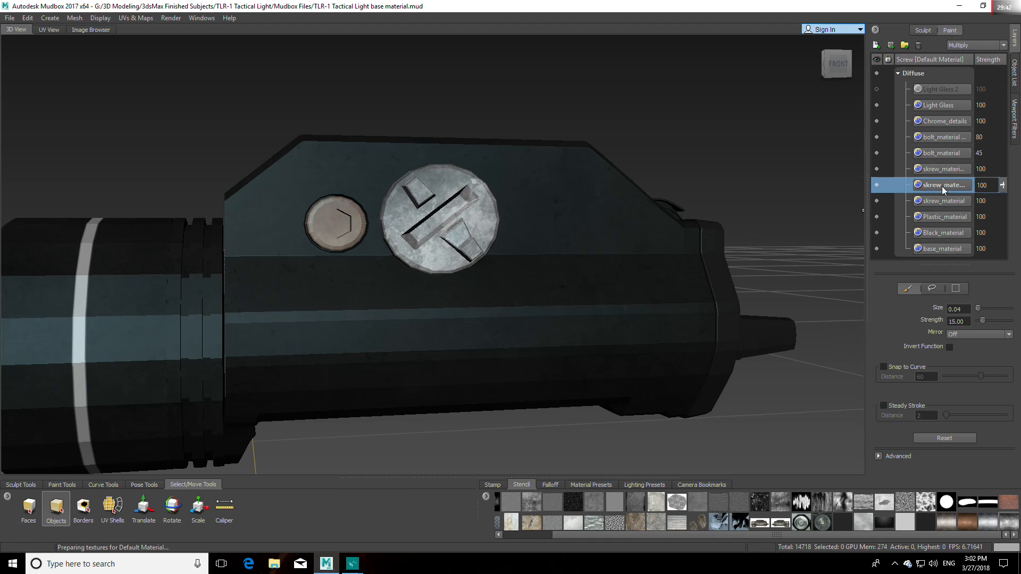
left_click(876, 185)
left_click(876, 186)
left_click(876, 186)
left_click(876, 186)
Step: Delete the topmost duplicate of the skrew_material layer
left_click(931, 169)
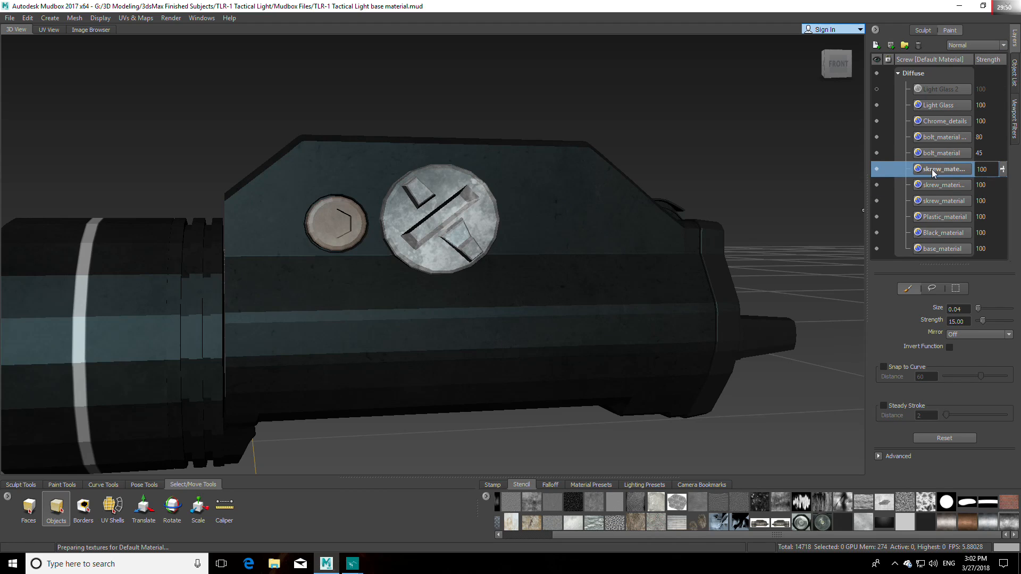
right_click(943, 168)
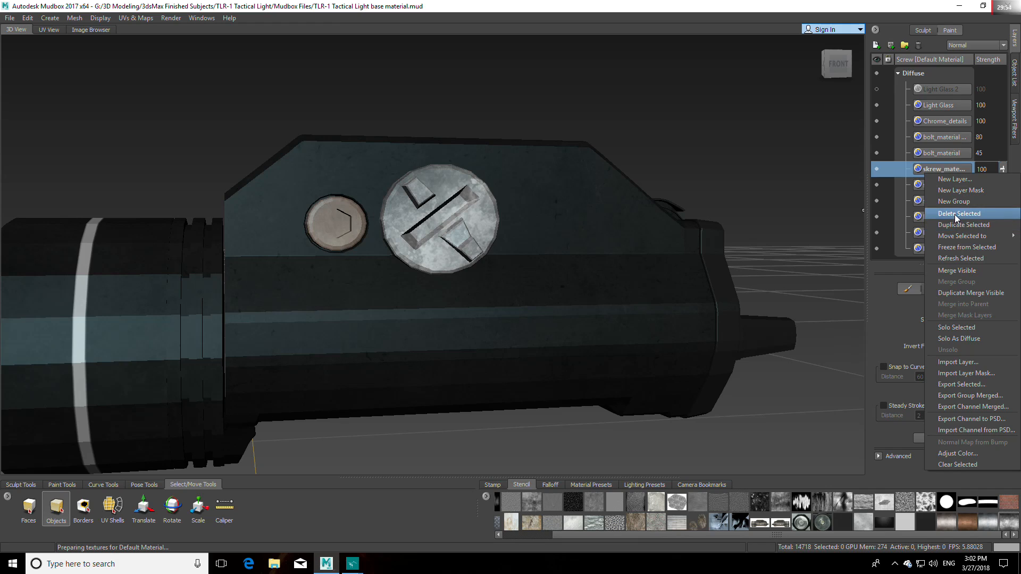
left_click(957, 214)
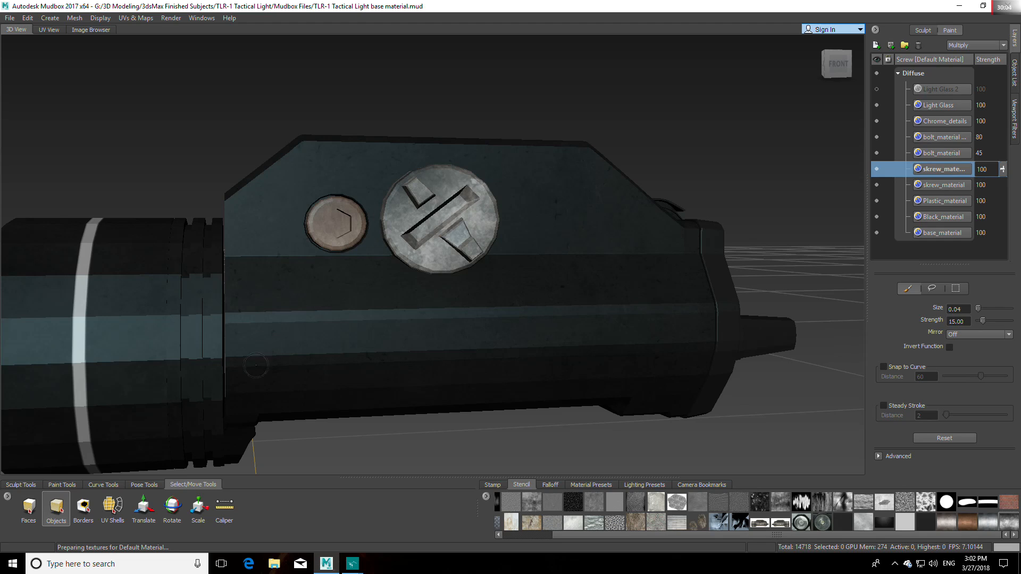
Step: Select the Bolt and Screw meshes, flatten both to UV space and frame their UV pieces from the front
left_click(322, 222)
left_click(456, 230)
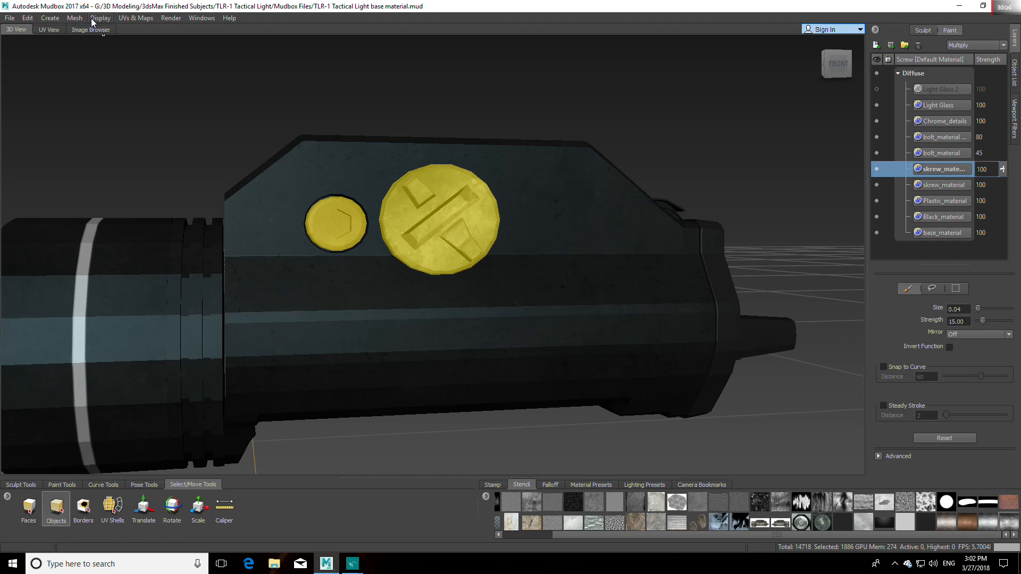
left_click(135, 18)
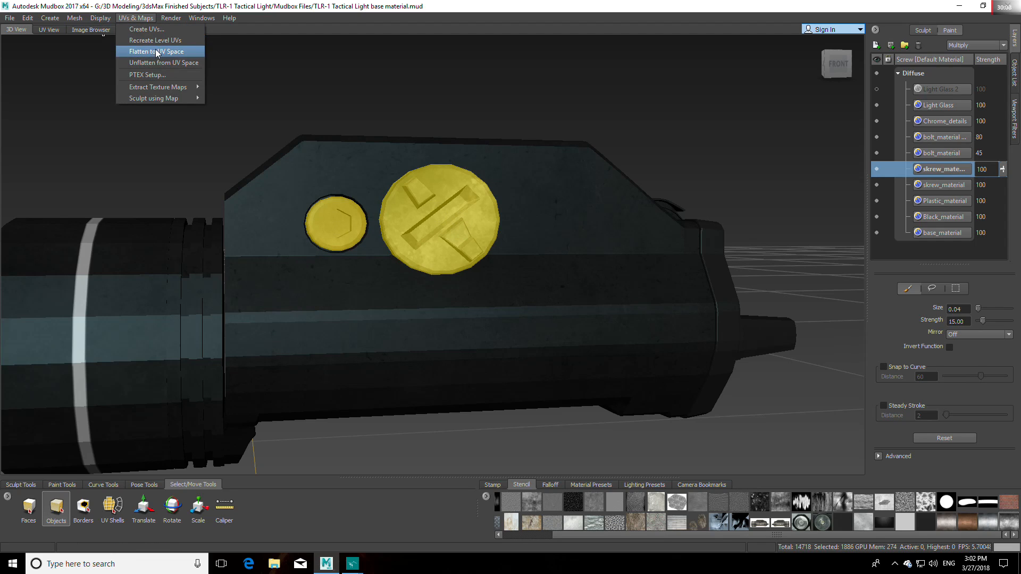
left_click(156, 51)
left_click(814, 42)
left_click(835, 68)
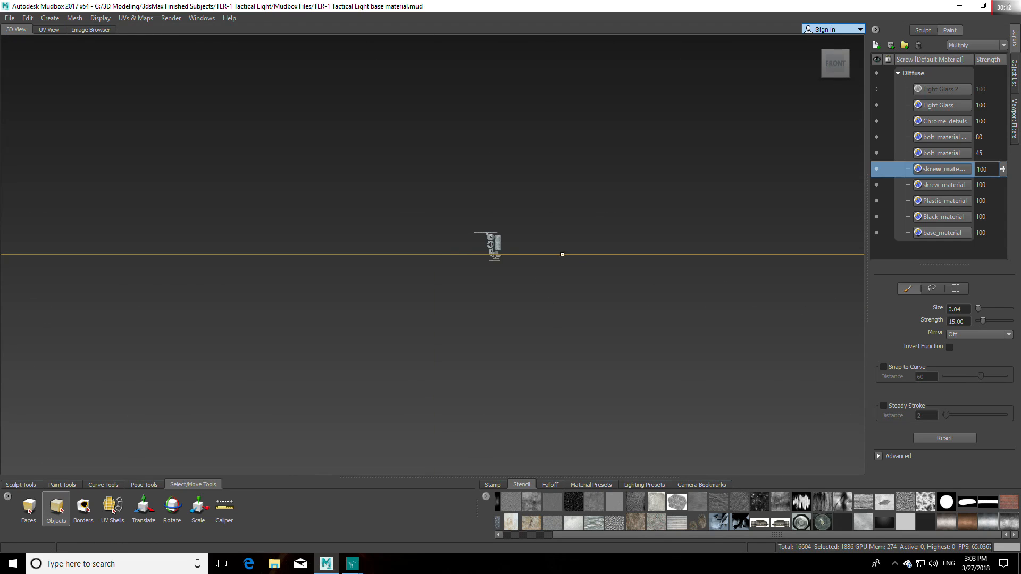
middle_click_drag(616, 259, 531, 259, "alt")
right_click_drag(531, 259, 551, 218, "alt")
middle_click_drag(547, 292, 548, 251, "alt")
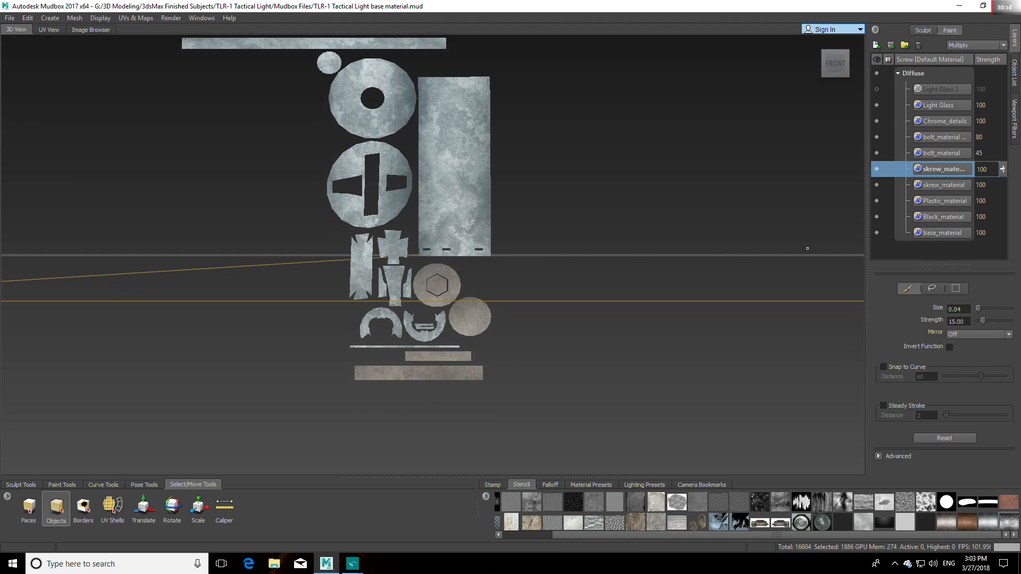
Step: Hide the two bolt_material layers and toggle the skrew_material copy to see which pieces it covers
left_click(876, 152)
left_click(876, 137)
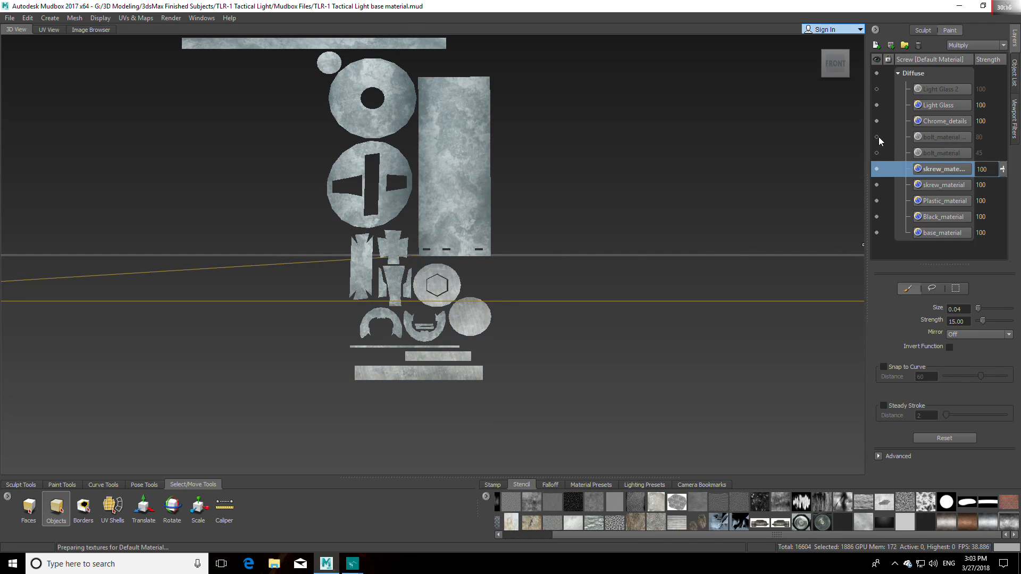
left_click(877, 169)
left_click(876, 169)
left_click(877, 169)
left_click(877, 169)
Step: Set the skrew_material copy's blend mode to Normal and hide that layer
left_click(986, 47)
left_click(977, 56)
left_click(984, 46)
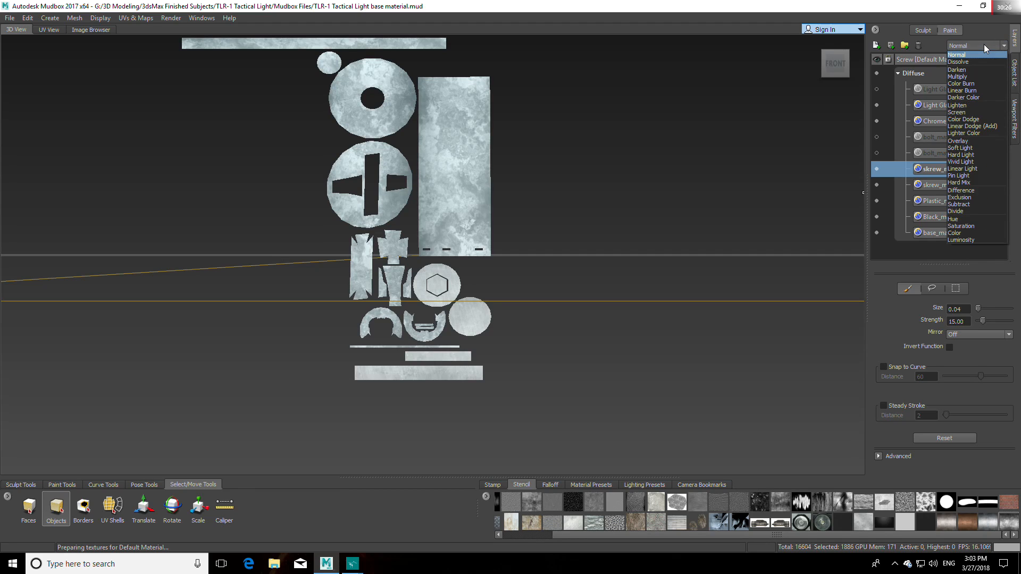
left_click(984, 48)
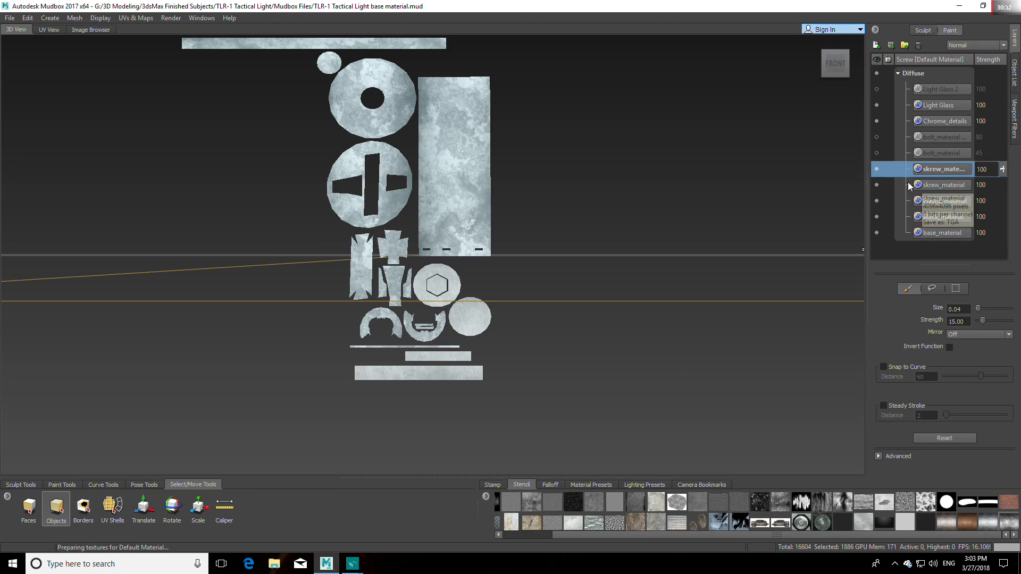
left_click(877, 171)
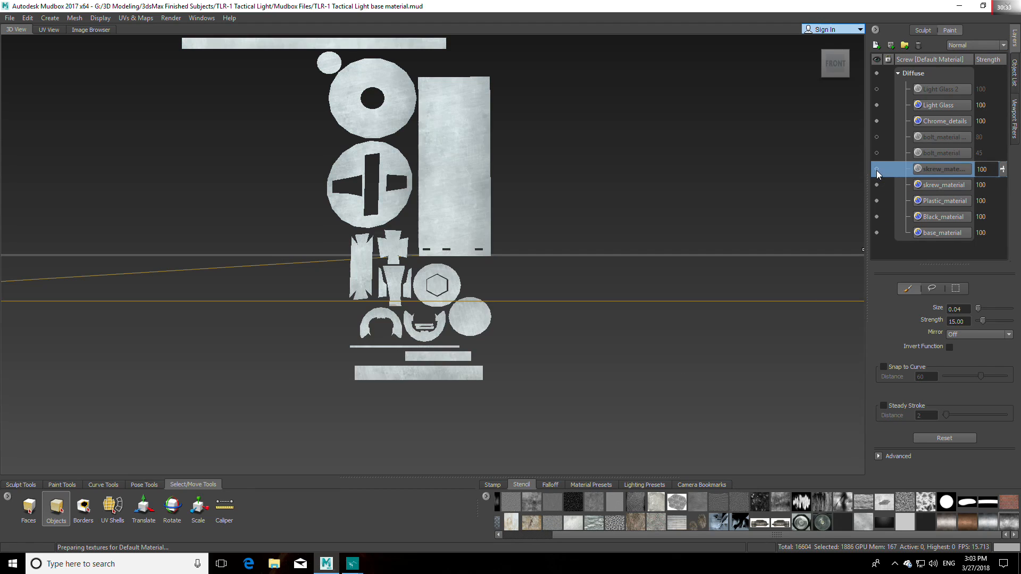
Step: Erase the original skrew_material layer from the bolt's plain round UV piece with the Paint Erase brush
left_click(939, 189)
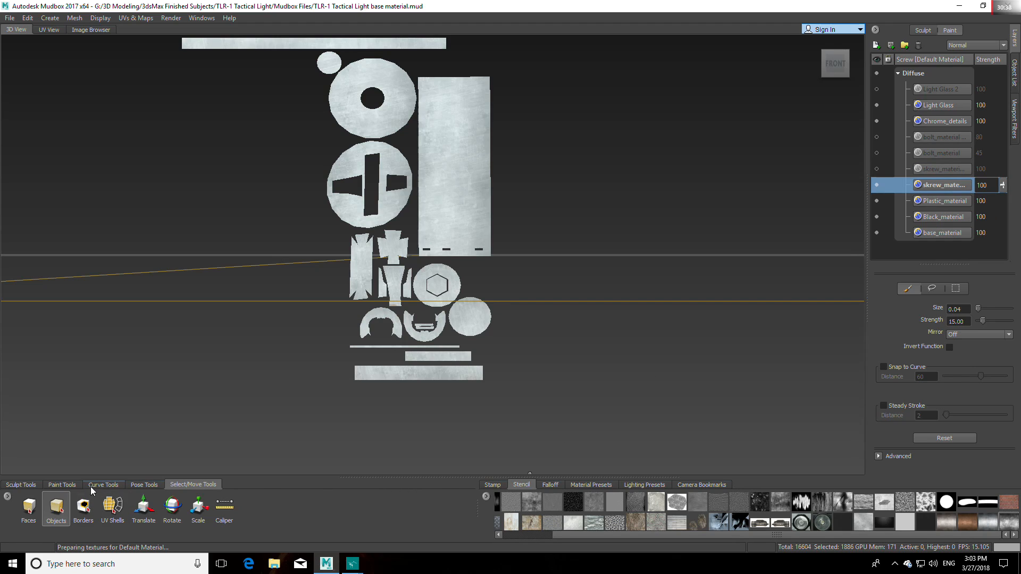
left_click(62, 485)
left_click(197, 508)
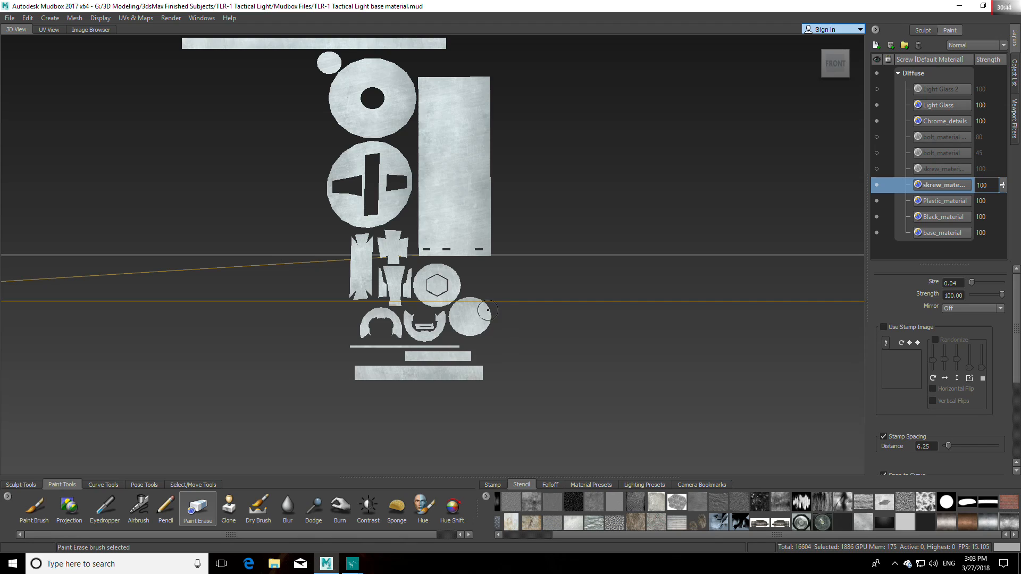
mouse_move(478, 304)
left_mouse_down()
mouse_move(465, 304)
mouse_move(456, 324)
mouse_move(474, 333)
mouse_move(488, 303)
mouse_move(481, 314)
left_mouse_up()
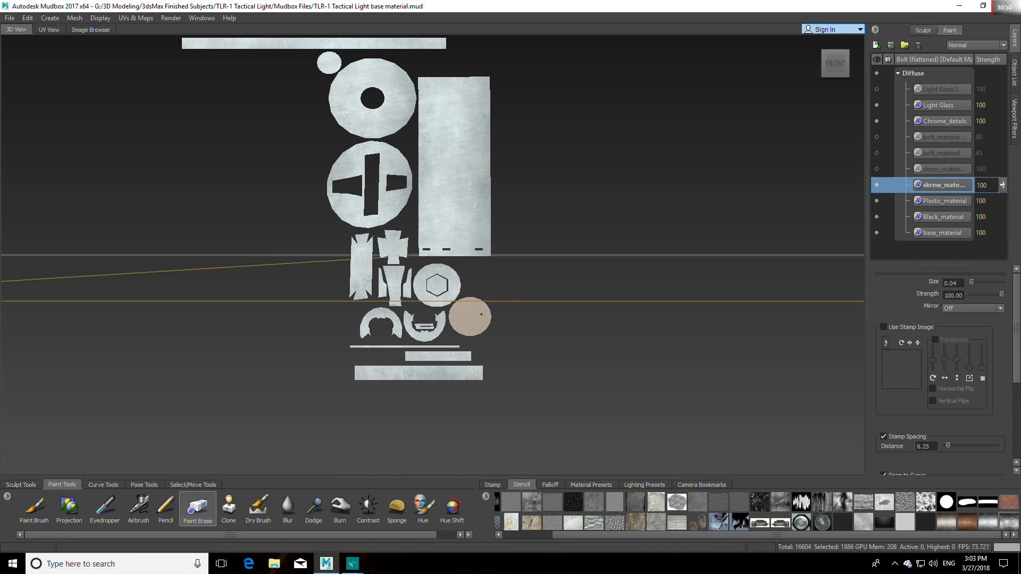
Step: Select the Screw mesh in the scene's object list and unflatten the meshes from UV space
left_click(1014, 73)
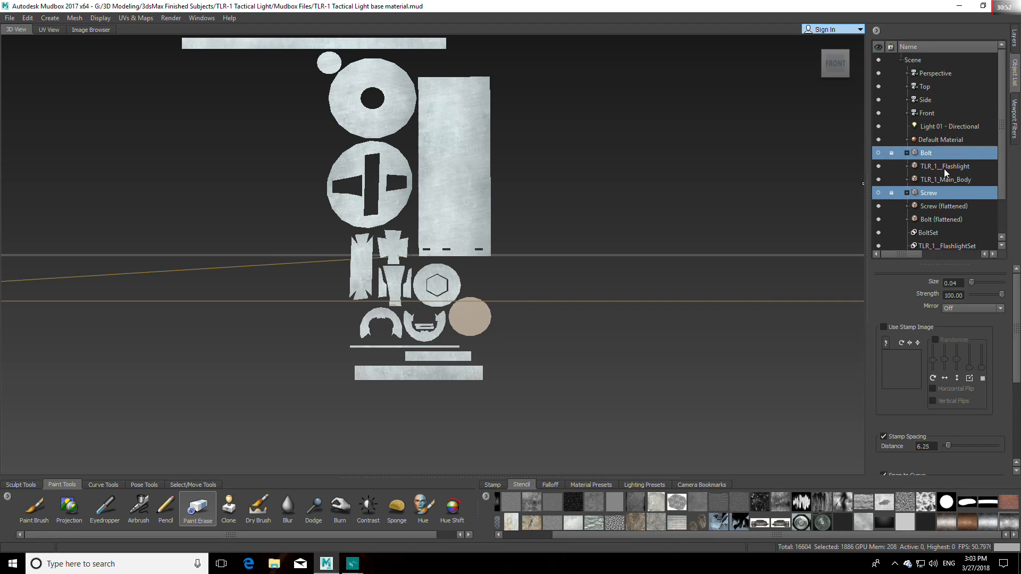
left_click(878, 194)
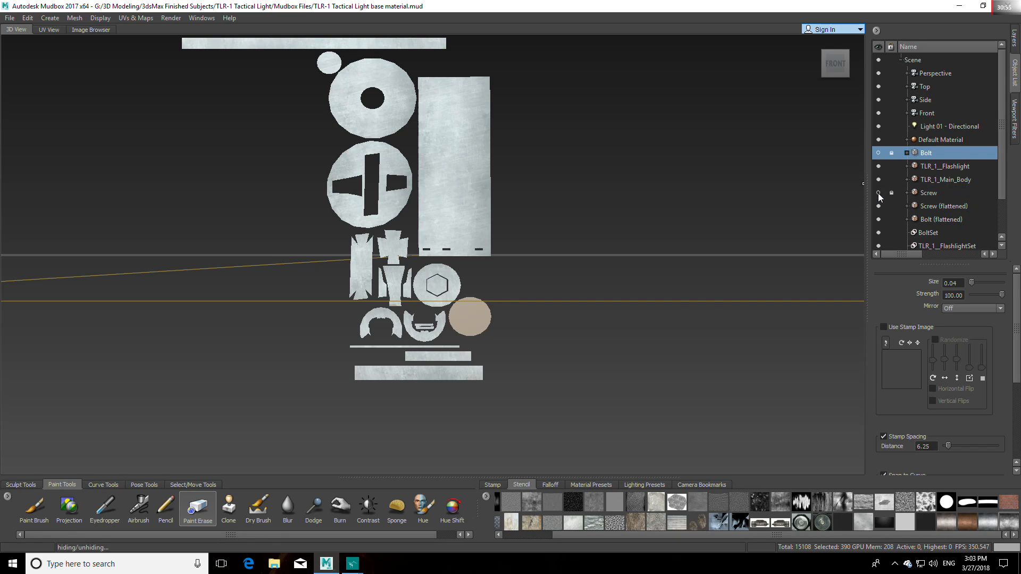
left_click(926, 198)
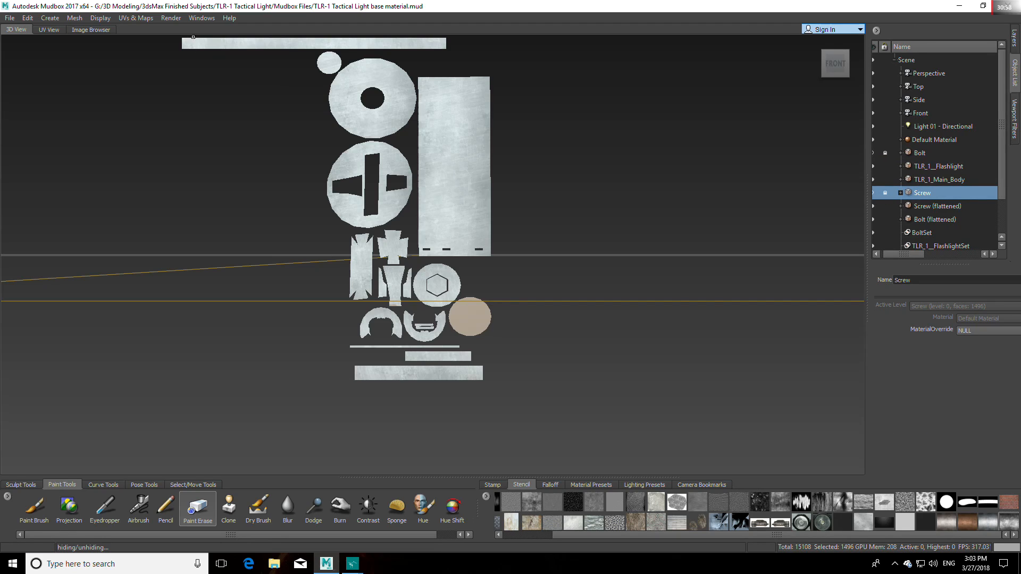
left_click(136, 18)
left_click(154, 64)
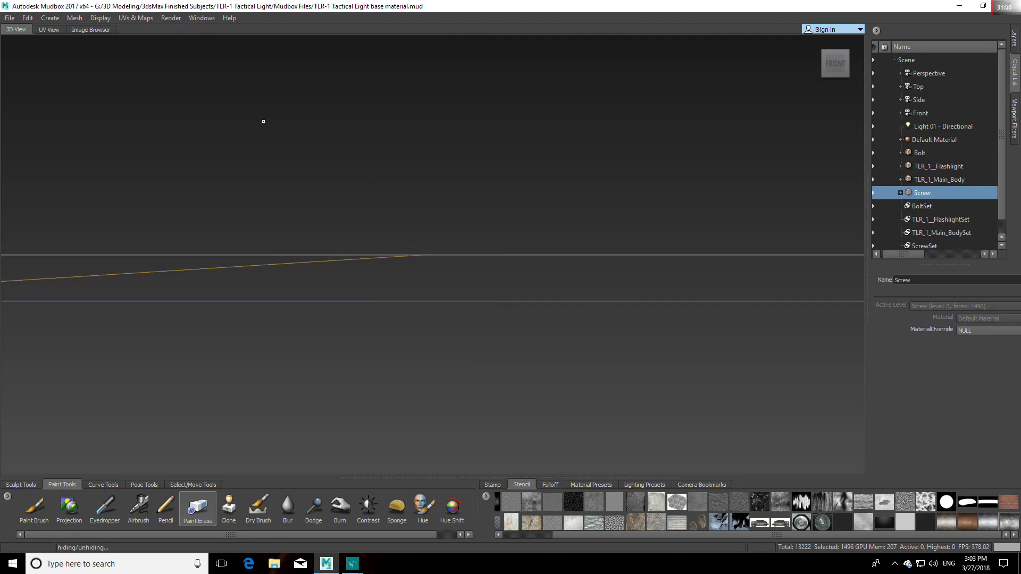
Step: Bring the whole tactical light back into view and unhide the Screw mesh
left_click_drag(901, 256, 894, 255)
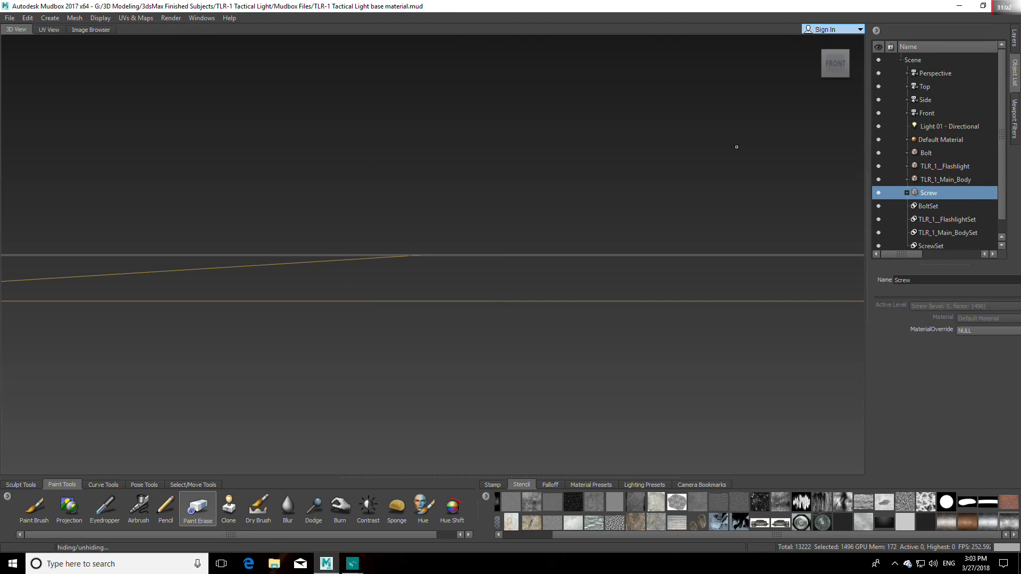
left_click(815, 44)
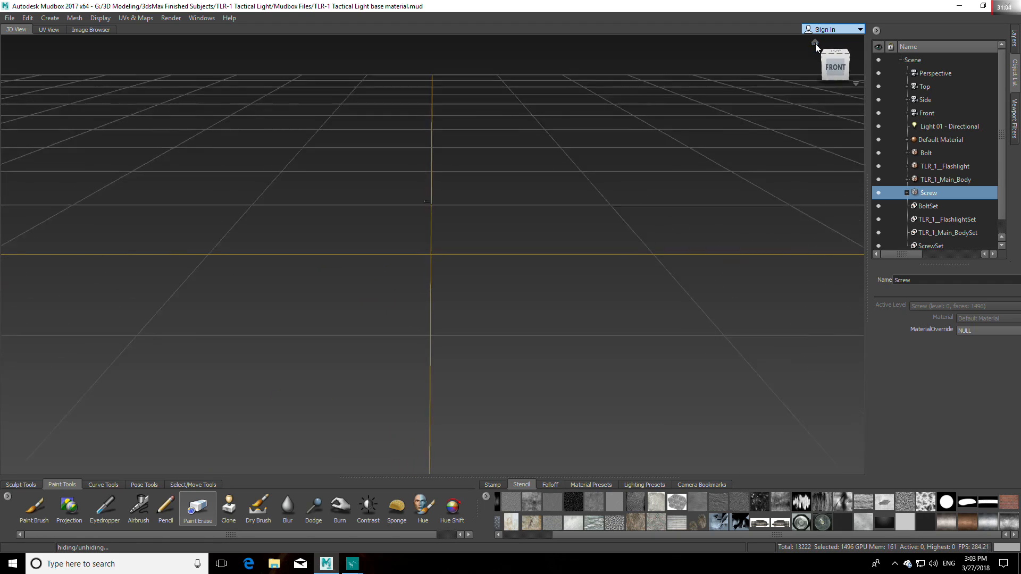
scroll(500, 242, "up", 5)
middle_click_drag(475, 369, 543, 259, "alt")
scroll(542, 259, "up", 3)
scroll(610, 280, "down", 3)
scroll(610, 280, "down", 5)
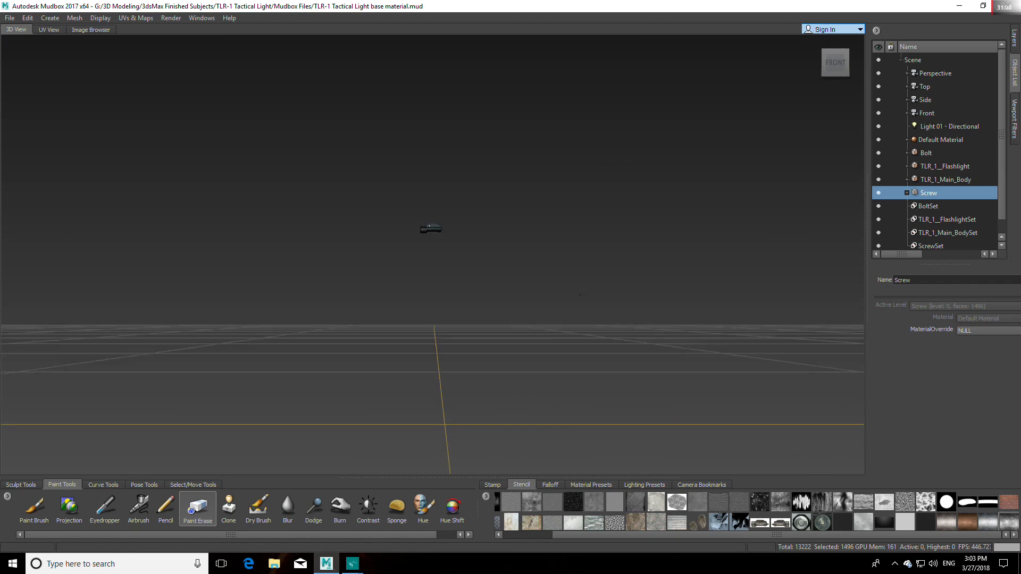
left_click(877, 192)
middle_click_drag(524, 240, 521, 260, "alt")
scroll(522, 260, "up", 9)
middle_click_drag(553, 218, 550, 284, "alt")
scroll(550, 284, "up", 1)
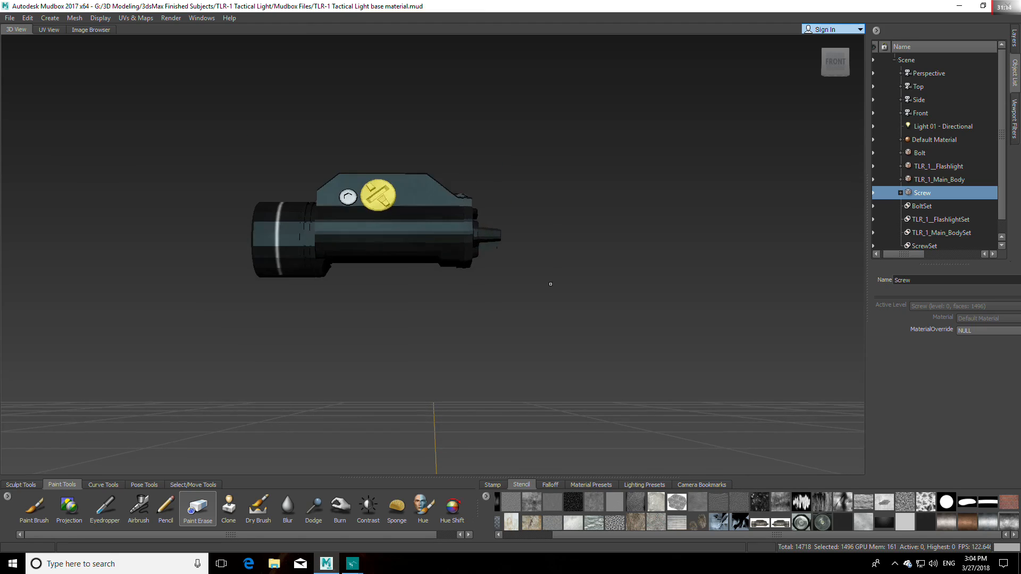
Step: Hide the Screw, TLR_1_Main_Body and TLR_1__Flashlight meshes and select the Bolt mesh
scroll(551, 283, "up", 3)
left_click_drag(914, 254, 910, 253)
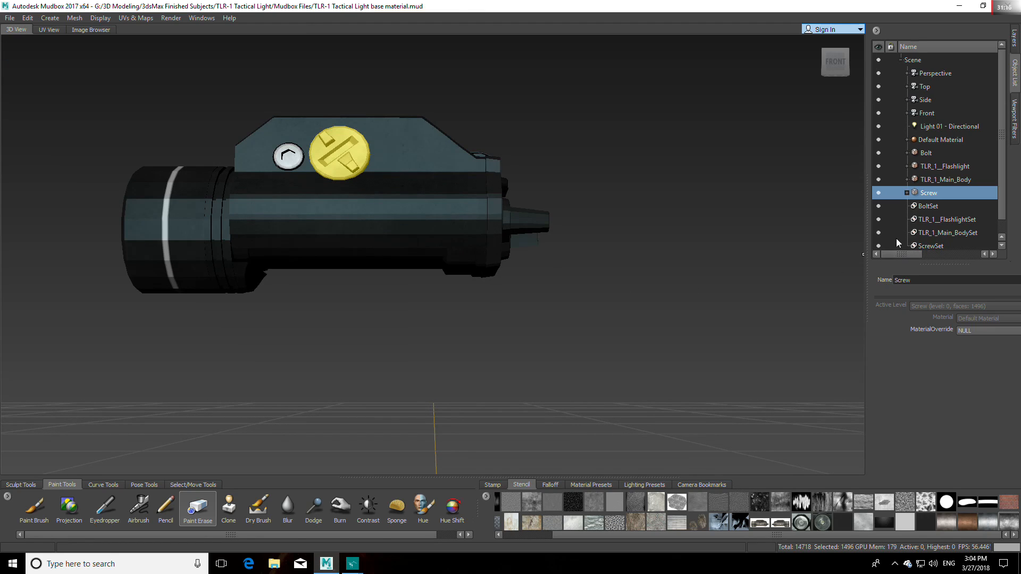
left_click(878, 192)
left_click(878, 179)
left_click(878, 165)
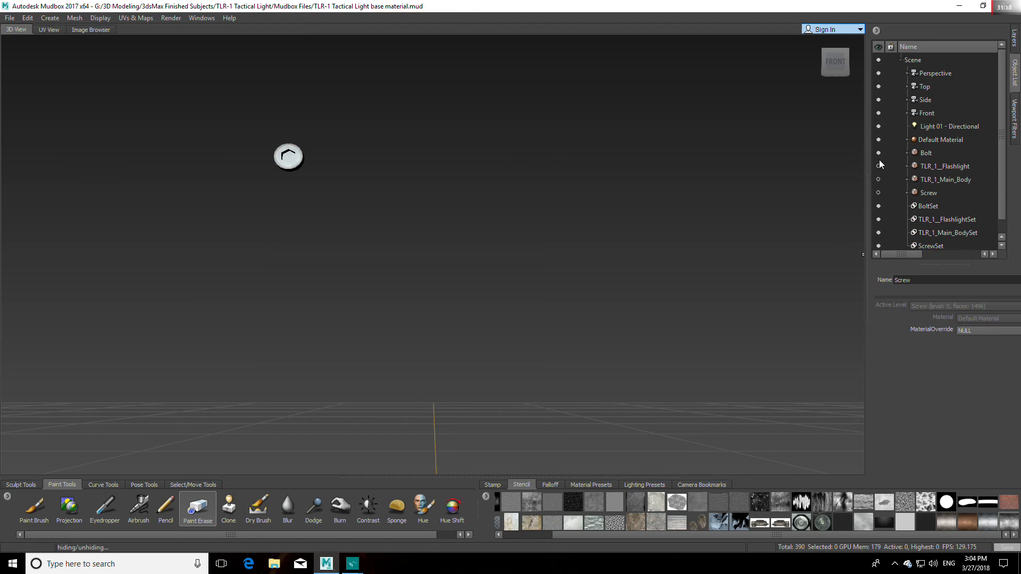
left_click(929, 155)
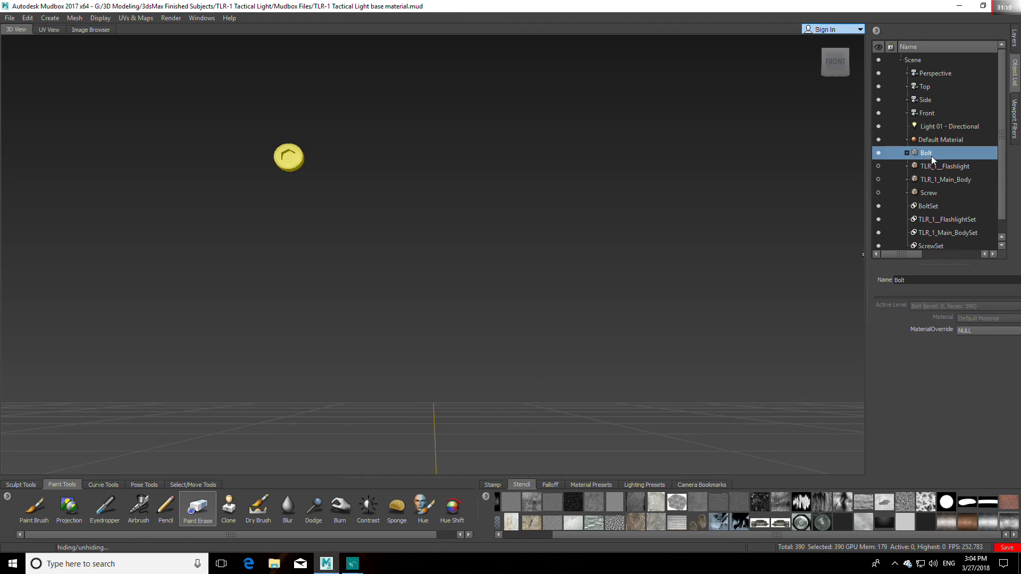
Step: Flatten the Bolt mesh to UV space and frame its UV pieces from the front
left_click(136, 18)
left_click(156, 51)
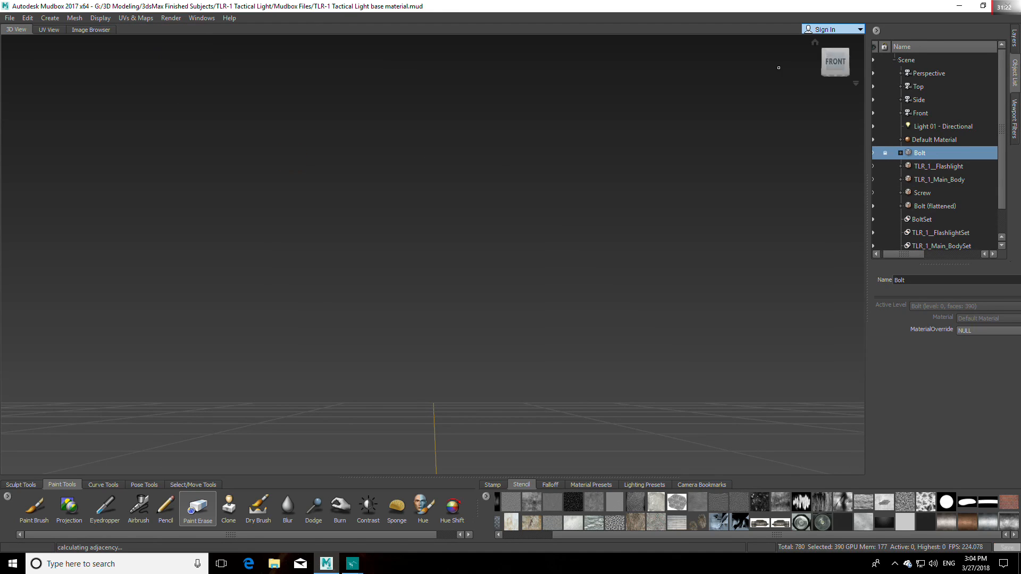
left_click(832, 63)
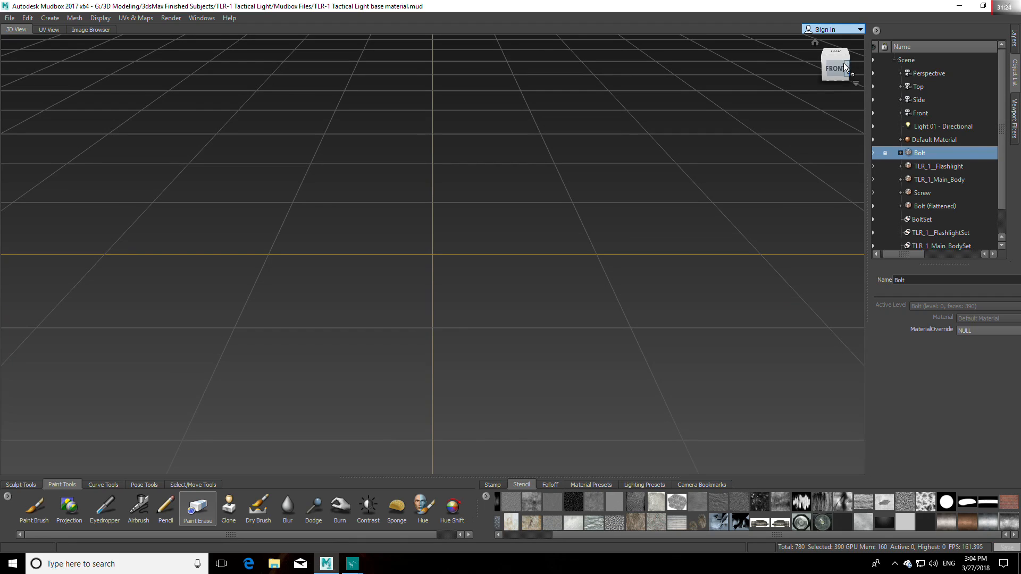
left_click(844, 63)
right_click_drag(594, 278, 651, 275, "alt")
middle_click_drag(652, 276, 537, 287, "alt")
right_click_drag(428, 285, 502, 266, "alt")
middle_click_drag(411, 288, 495, 277, "alt")
right_click_drag(496, 276, 474, 273, "alt")
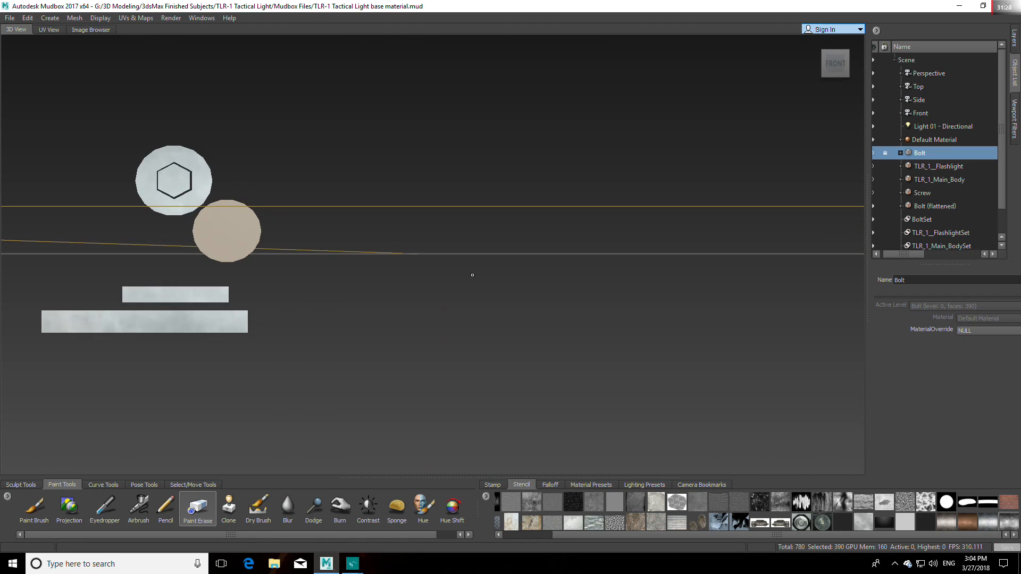
middle_click_drag(474, 273, 591, 281, "alt")
Step: Erase the skrew_material layer from the bolt's textured UV strips and hexagon disc with the Paint Erase brush
left_click(1017, 43)
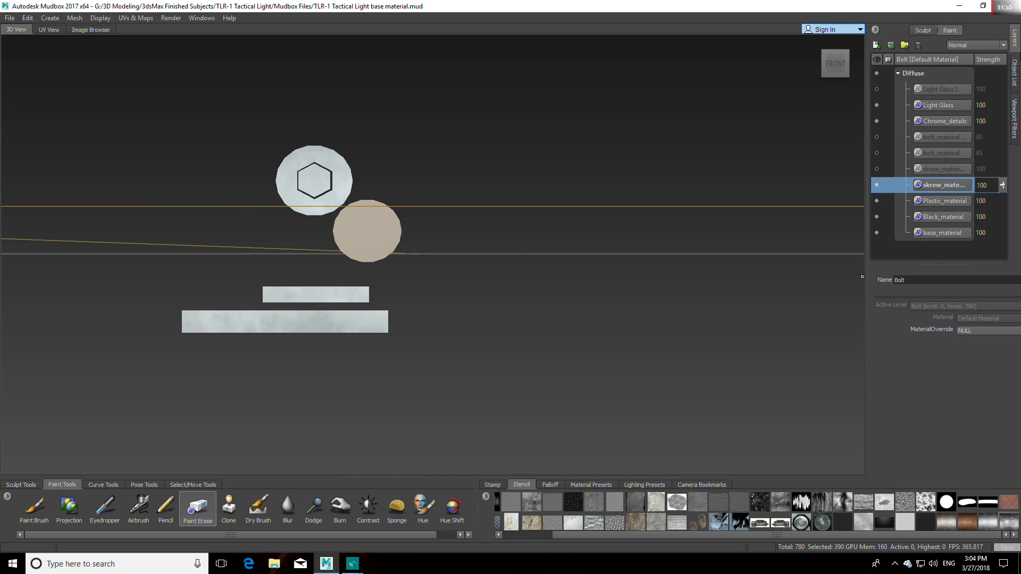
mouse_move(355, 298)
left_mouse_down()
mouse_move(268, 295)
mouse_move(362, 291)
left_mouse_up()
mouse_move(343, 187)
left_mouse_down()
mouse_move(345, 159)
mouse_move(292, 187)
mouse_move(318, 205)
mouse_move(340, 178)
left_mouse_up()
mouse_move(378, 321)
left_mouse_down()
mouse_move(213, 321)
mouse_move(252, 322)
left_mouse_up()
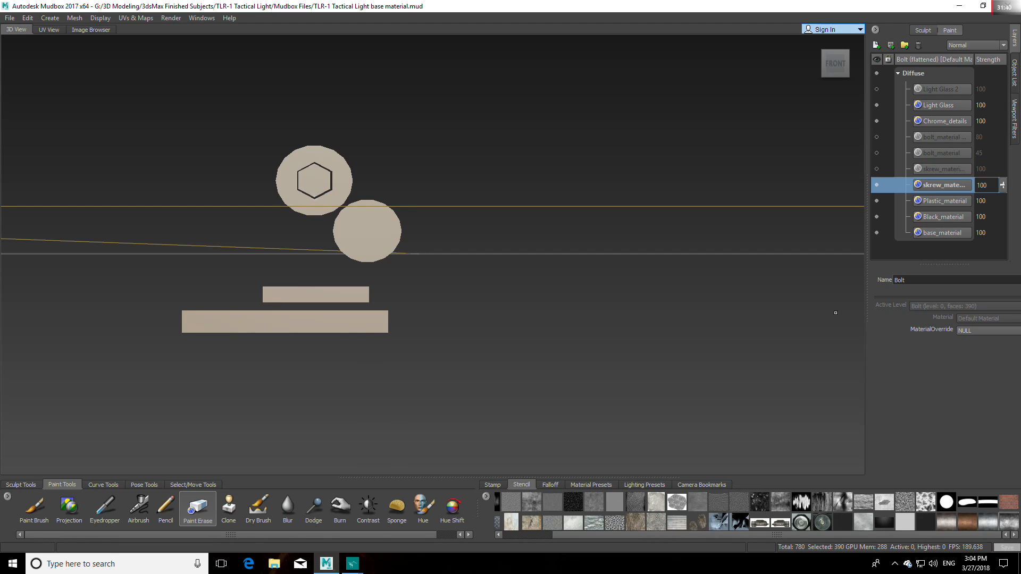
Step: Preview the bolt_material layer and its copy on the flattened bolt by toggling their visibility
left_click(945, 154)
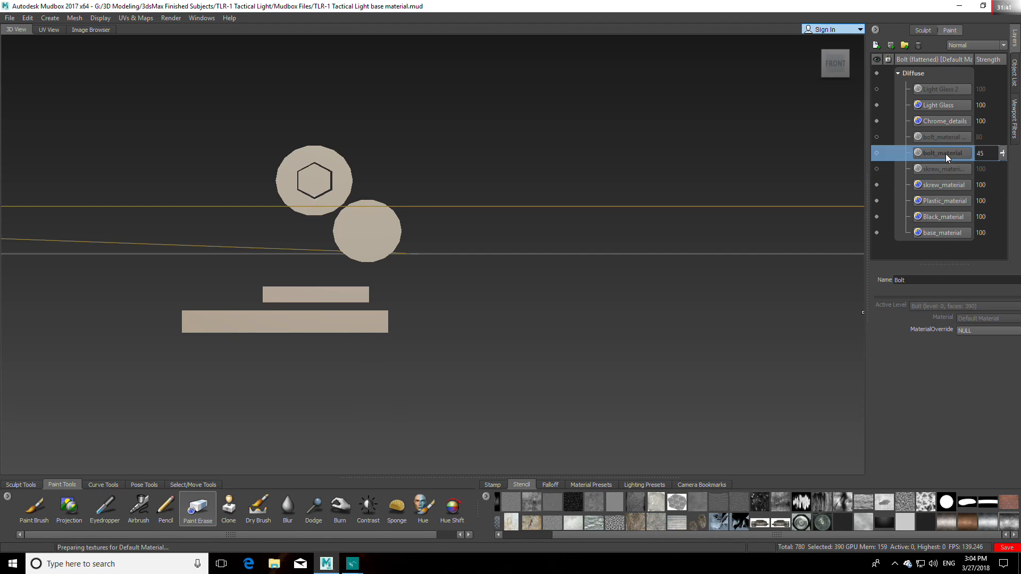
left_click(877, 153)
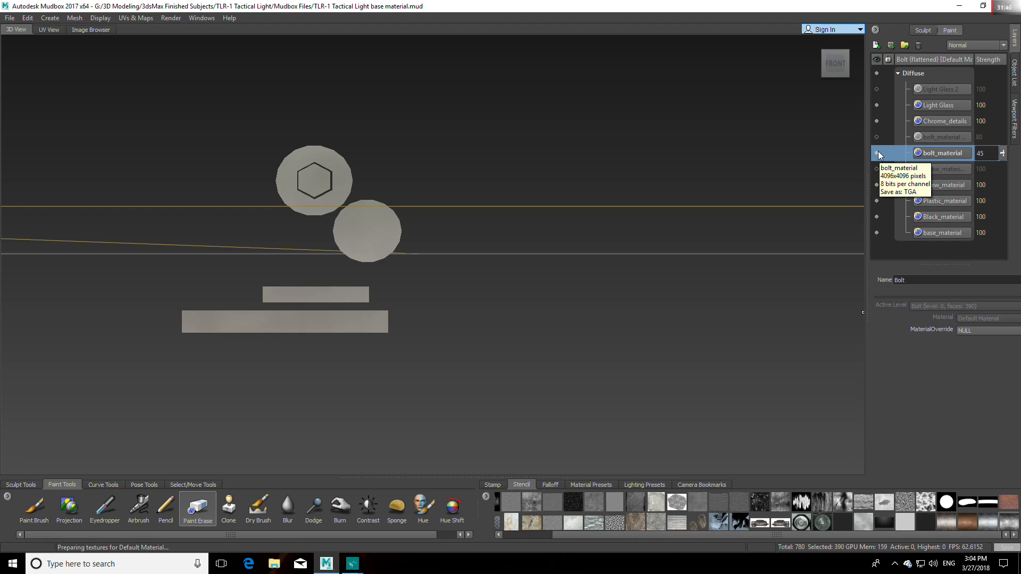
left_click(876, 152)
left_click(876, 153)
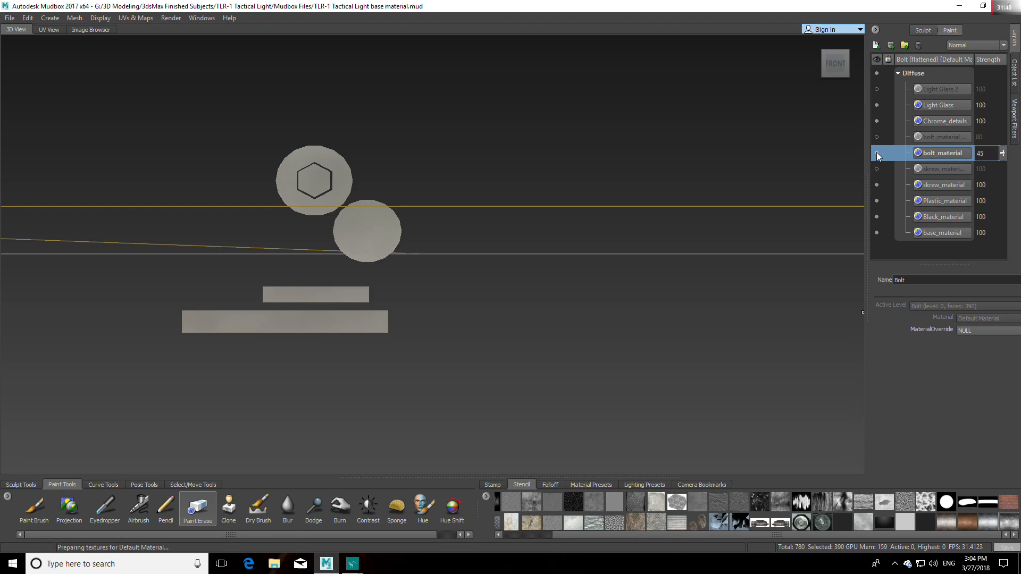
left_click(878, 138)
left_click(878, 138)
left_click(875, 152)
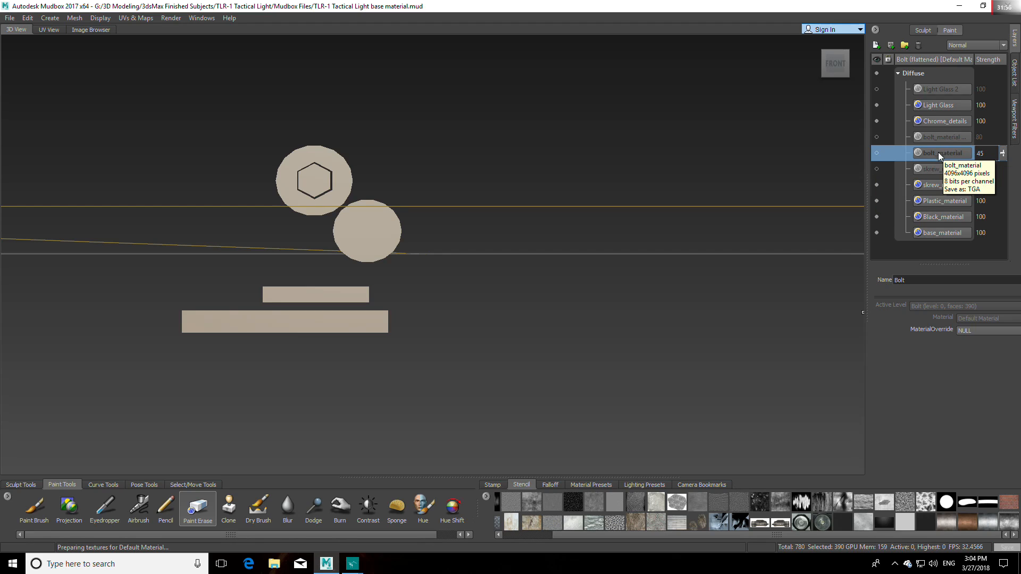
Step: Compare the bolt with bolt_material and its copy shown together and separately, leaving both layers hidden
left_click(876, 153)
left_click(876, 137)
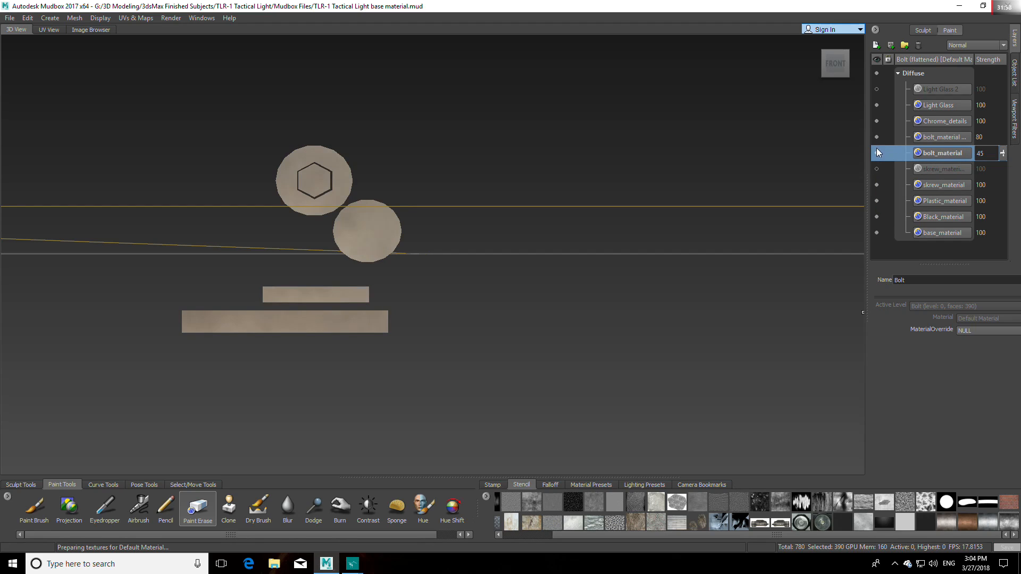
left_click(877, 153)
left_click(876, 152)
left_click(876, 168)
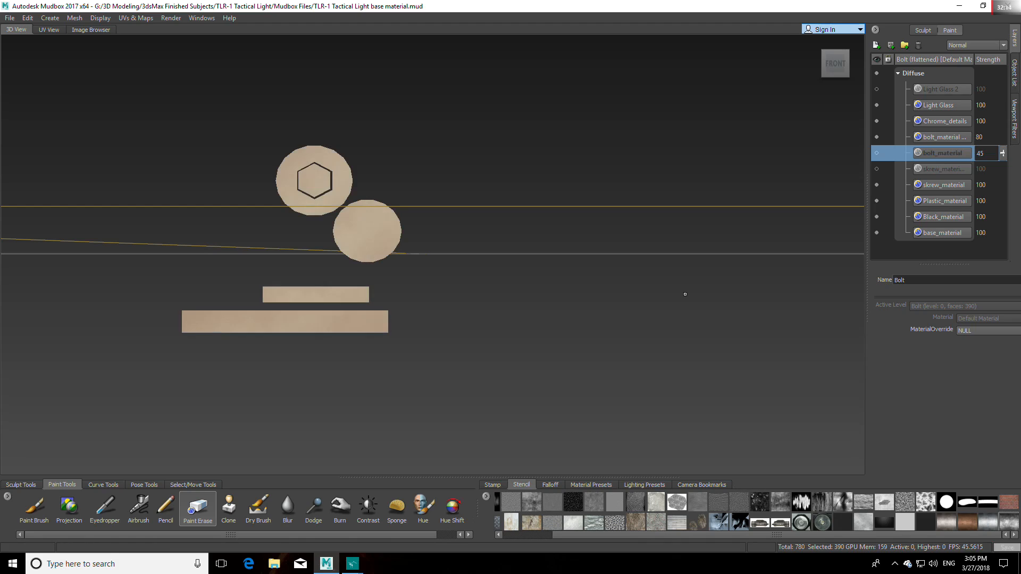
left_click(876, 153)
left_click(876, 137)
left_click(876, 153)
left_click(876, 153)
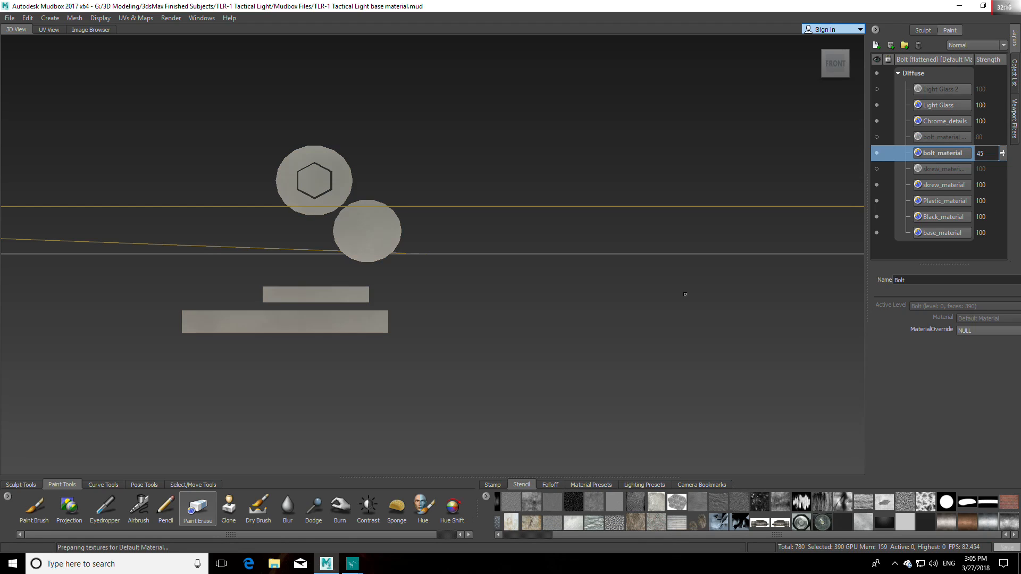
left_click(876, 153)
left_click(876, 153)
left_click(876, 153)
Step: Select the skrew_material layer and undo its erase strokes and the bolt's flattening to UV space
left_click(876, 185)
left_click(876, 185)
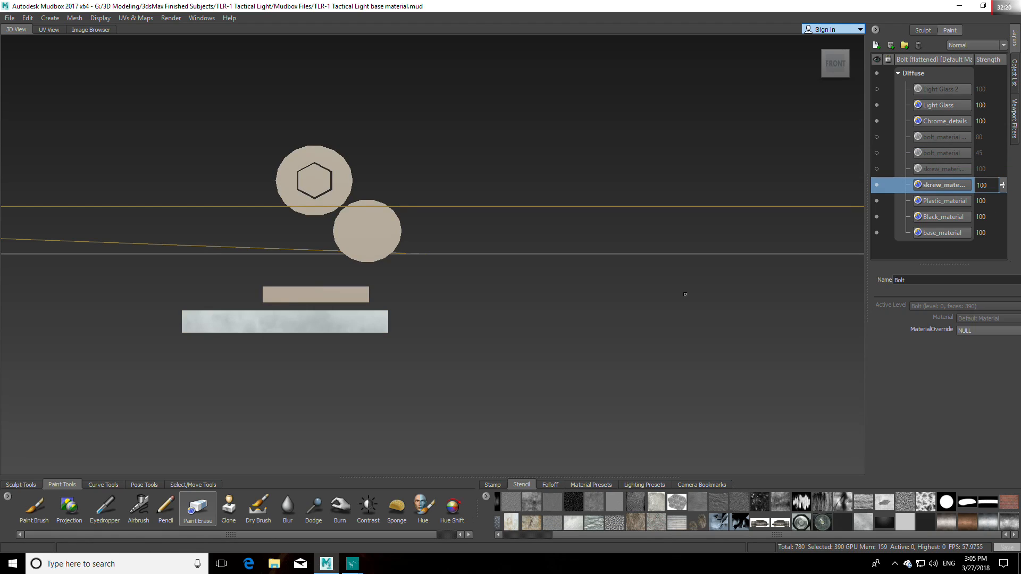
key("ctrl+z")
key("ctrl+z")
key("ctrl+z")
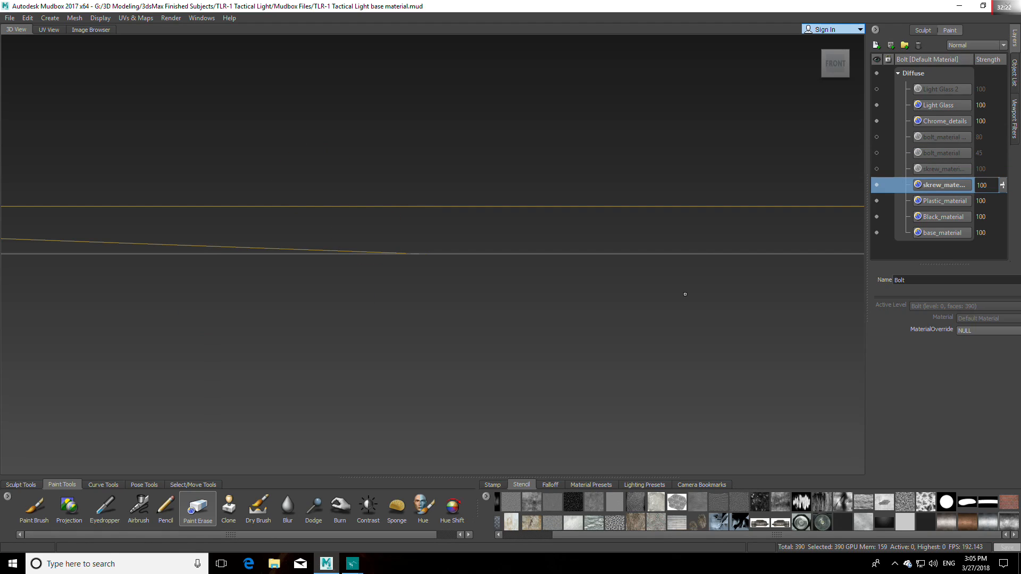
Step: Flatten the Bolt mesh to UV space again and frame its pieces in the front view
left_click_drag(187, 48, 406, 177, "alt")
left_click(138, 23)
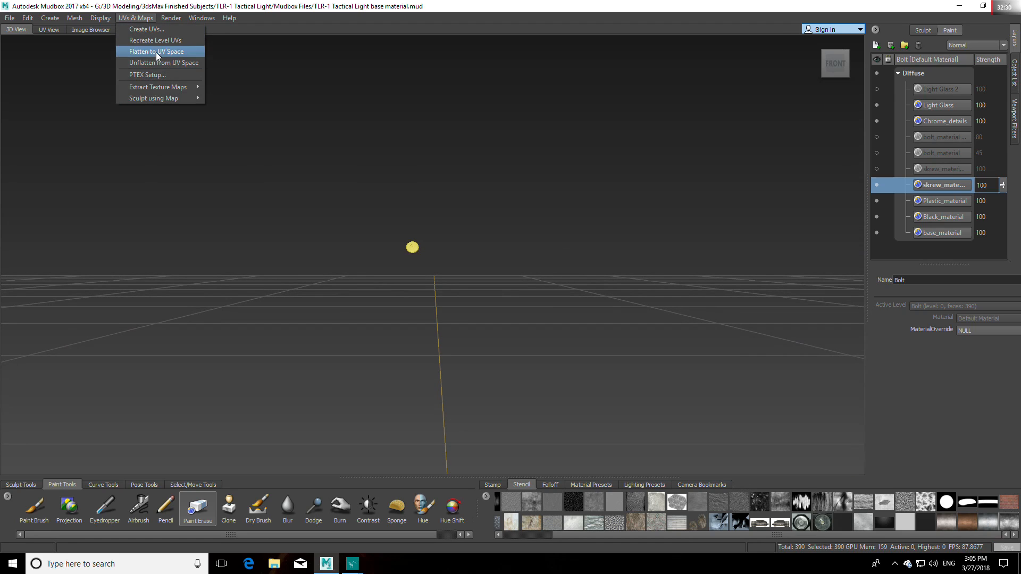
left_click(155, 52)
left_click(834, 63)
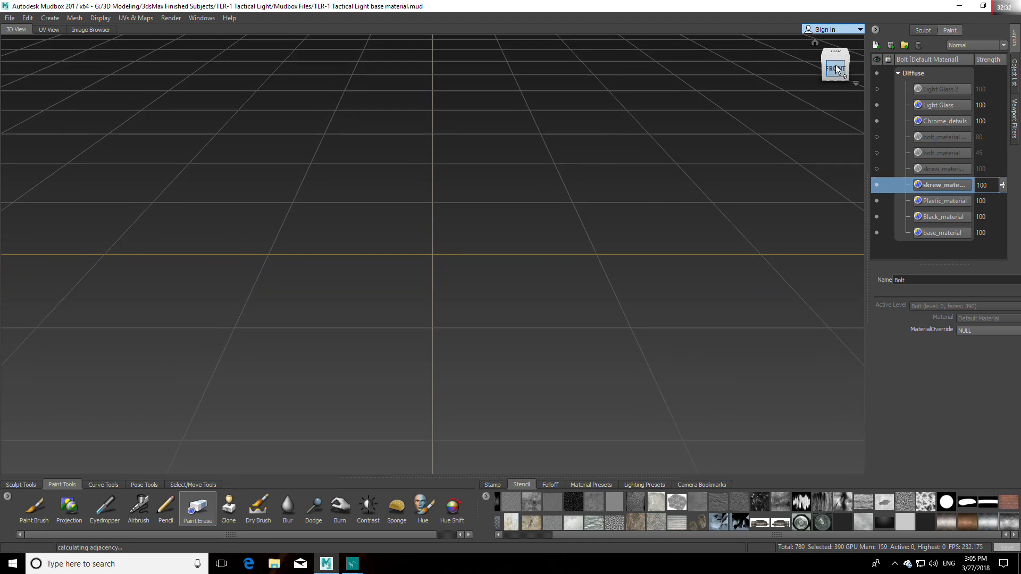
scroll(578, 267, "up", 4)
middle_click_drag(608, 296, 487, 293, "alt")
scroll(452, 272, "up", 8)
middle_click_drag(348, 301, 466, 290, "alt")
scroll(409, 291, "up", 5)
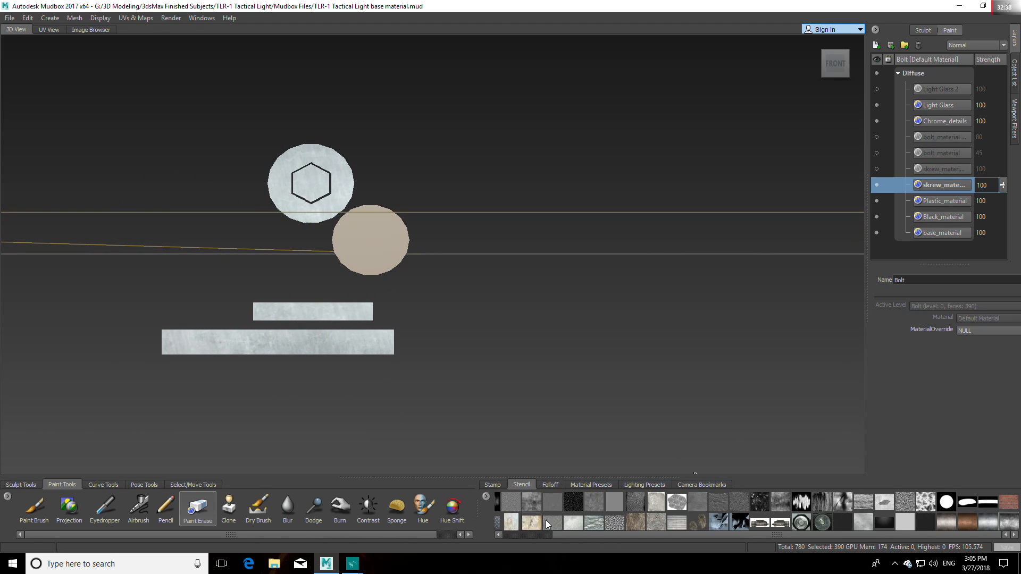
Step: Erase skrew_material from both long strips and the hexagon disc of the flattened bolt
left_click_drag(594, 534, 527, 534)
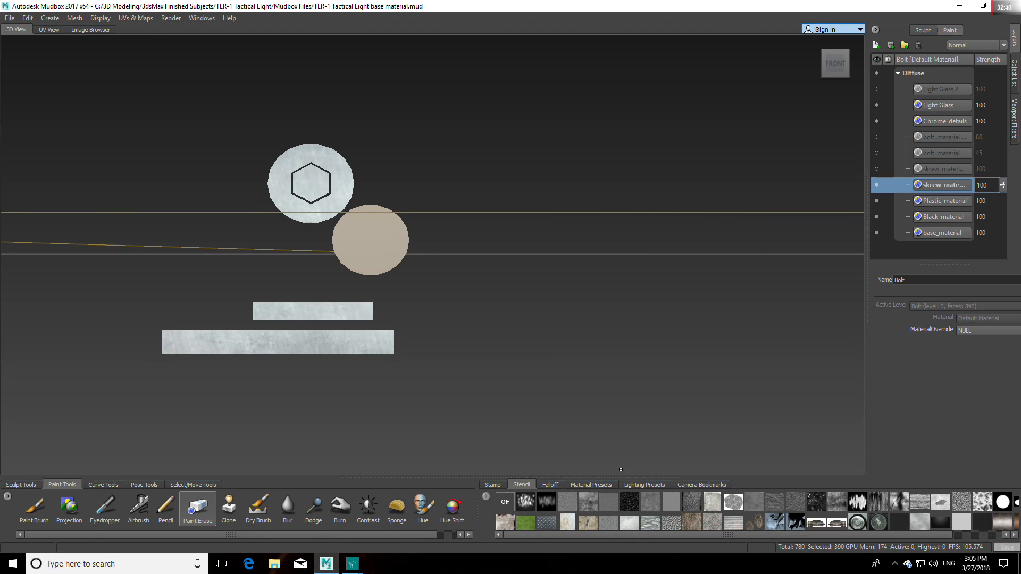
mouse_move(389, 365)
left_mouse_down()
mouse_move(360, 342)
mouse_move(383, 342)
mouse_move(164, 341)
left_mouse_up()
mouse_move(235, 317)
left_mouse_down()
mouse_move(367, 312)
mouse_move(341, 154)
mouse_move(319, 191)
mouse_move(310, 182)
left_mouse_up()
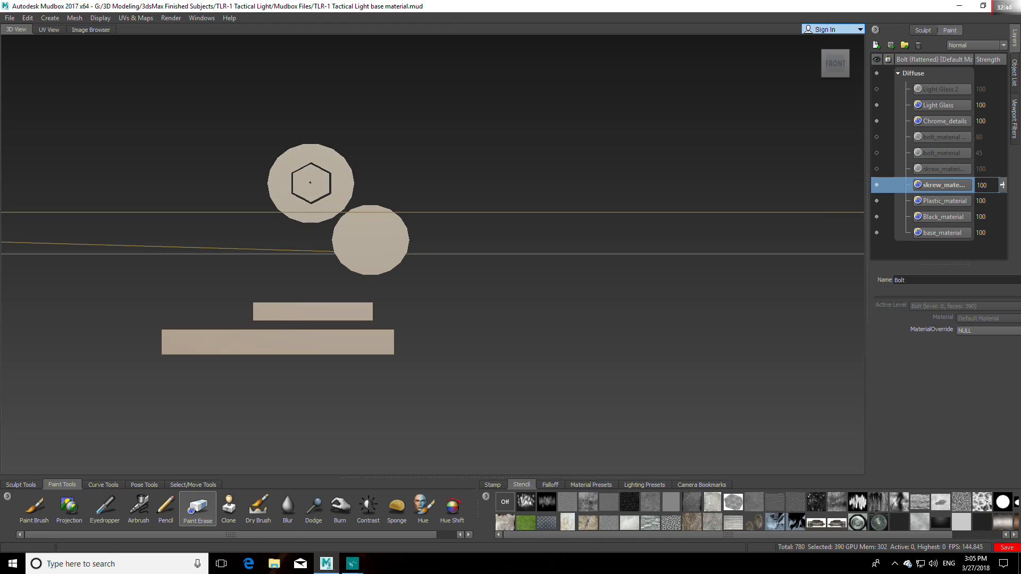
Step: Create a 4096 diffuse paint layer named Bolt_material Aluminium above bolt_material, saved as 8-bit RGBA Targa
left_click(939, 155)
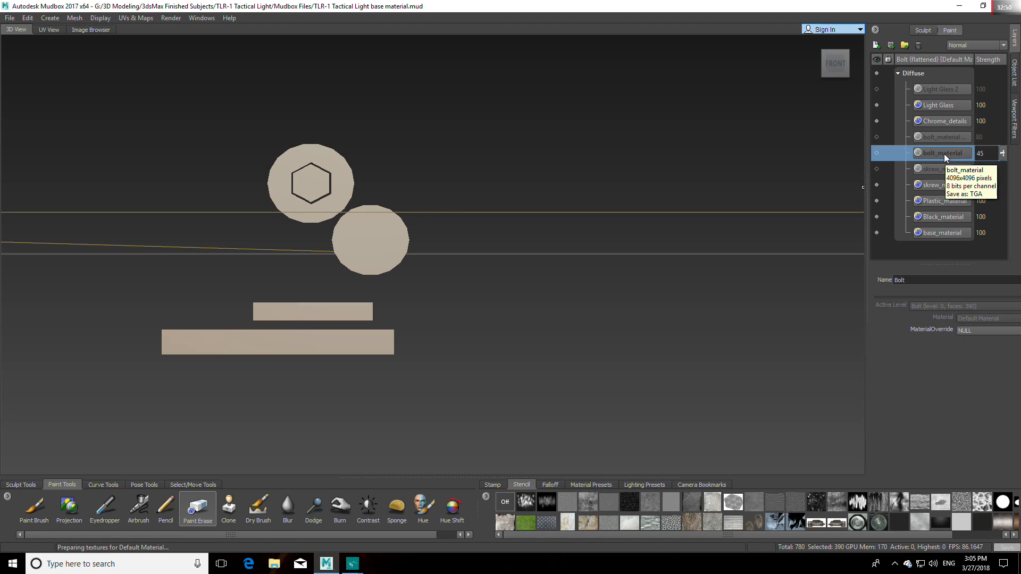
right_click(944, 154)
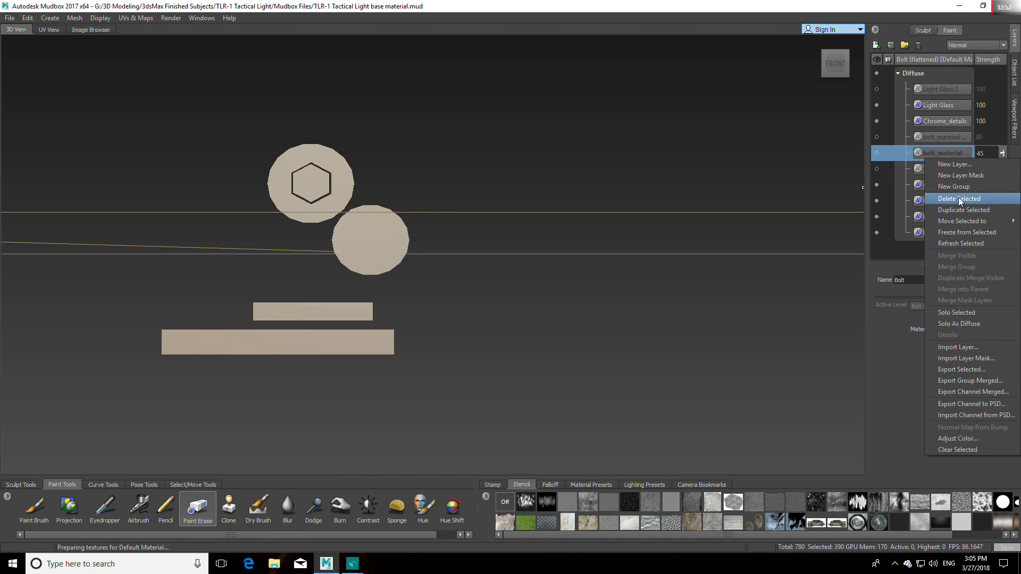
left_click(936, 152)
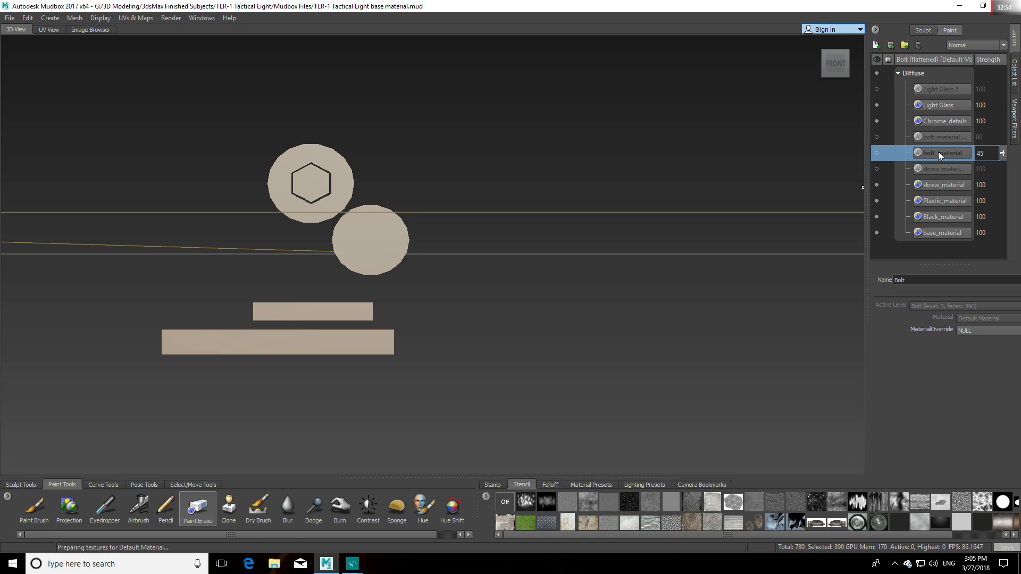
left_click(876, 45)
left_click_drag(512, 250, 424, 252)
type("Bolt")
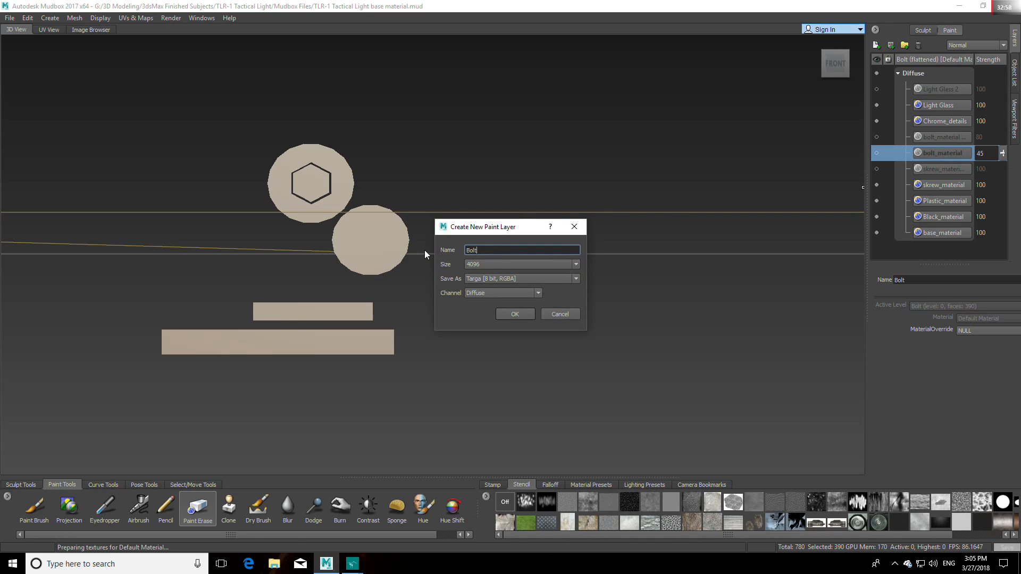
type("_material Aluminium")
left_click(515, 313)
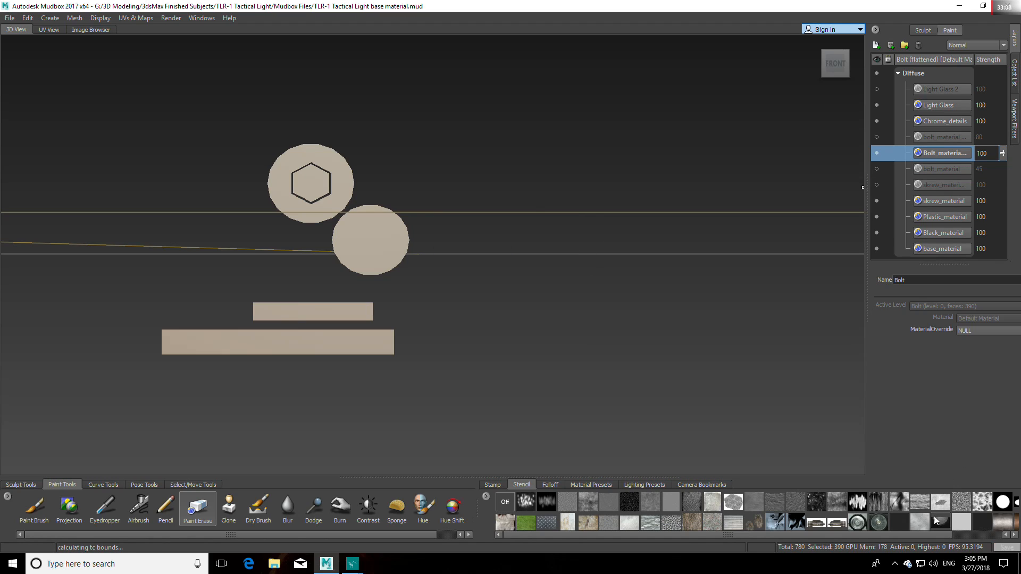
Step: Choose the metal gradient seamless texture 0.jpg as the stencil and activate the Projection brush
left_click_drag(934, 534, 994, 534)
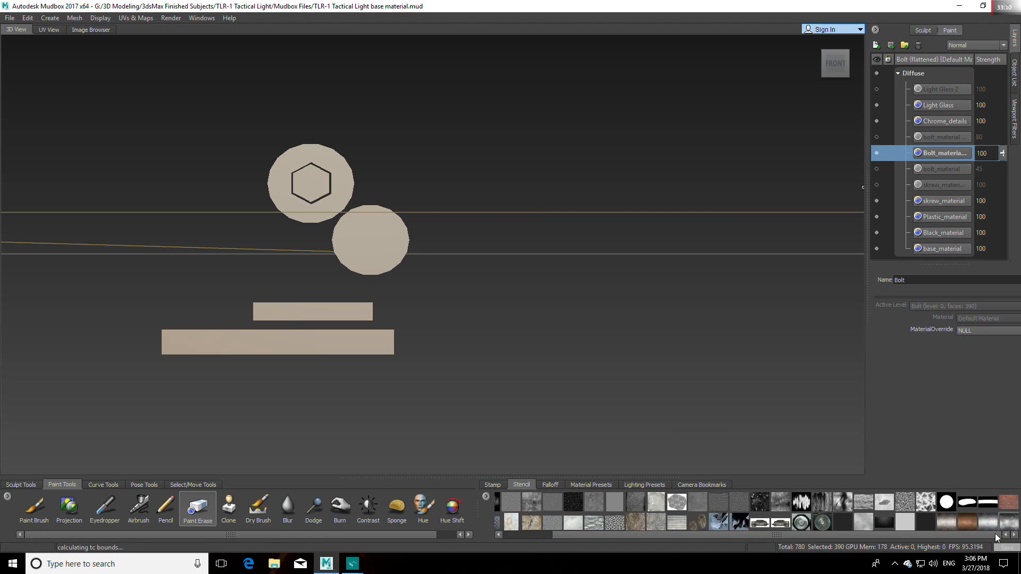
left_click(991, 521)
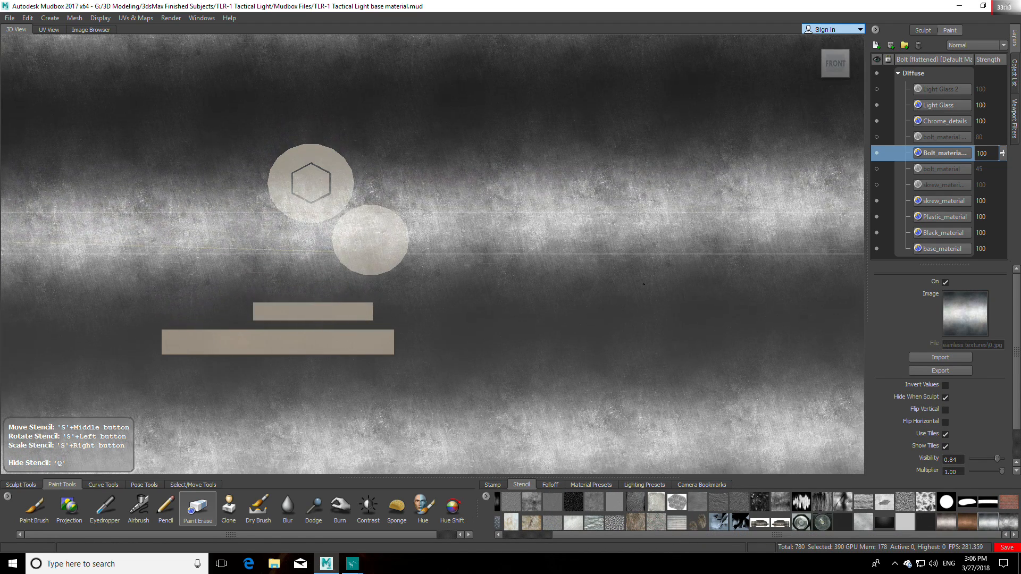
middle_click_drag(643, 284, 636, 310)
left_click(369, 221)
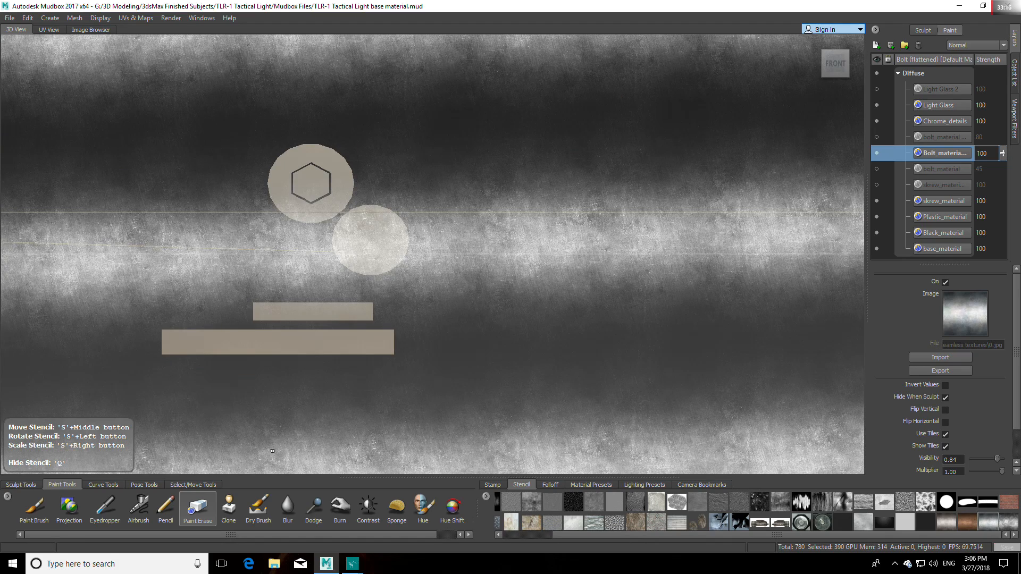
left_click(69, 506)
left_click(394, 234)
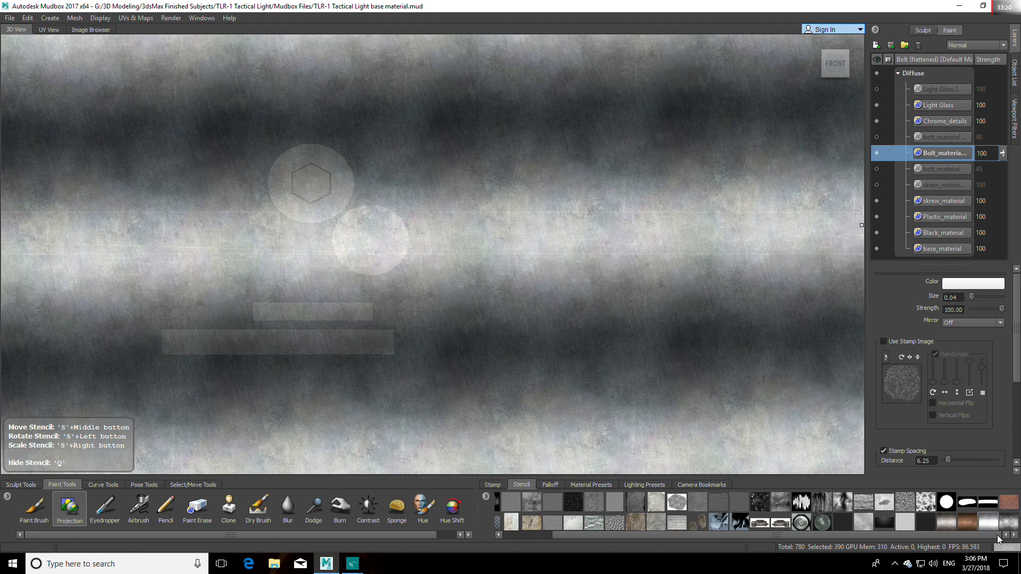
Step: Project the metal gradient stencil onto both discs and both strips of the flattened bolt, repositioning the stencil as needed, and hide it
key("q")
mouse_move(359, 217)
left_mouse_down()
mouse_move(353, 238)
mouse_move(373, 250)
mouse_move(372, 228)
left_mouse_up()
mouse_move(325, 173)
left_mouse_down()
mouse_move(315, 188)
mouse_move(287, 174)
left_mouse_up()
key("q")
key("q")
middle_click_drag(445, 328, 439, 248)
mouse_move(324, 157)
left_mouse_down()
mouse_move(287, 188)
mouse_move(342, 194)
mouse_move(335, 202)
mouse_move(311, 159)
left_mouse_up()
middle_click_drag(381, 332, 382, 443)
mouse_move(364, 308)
left_mouse_down()
mouse_move(271, 312)
mouse_move(352, 345)
mouse_move(382, 343)
mouse_move(278, 344)
left_mouse_up()
key("q")
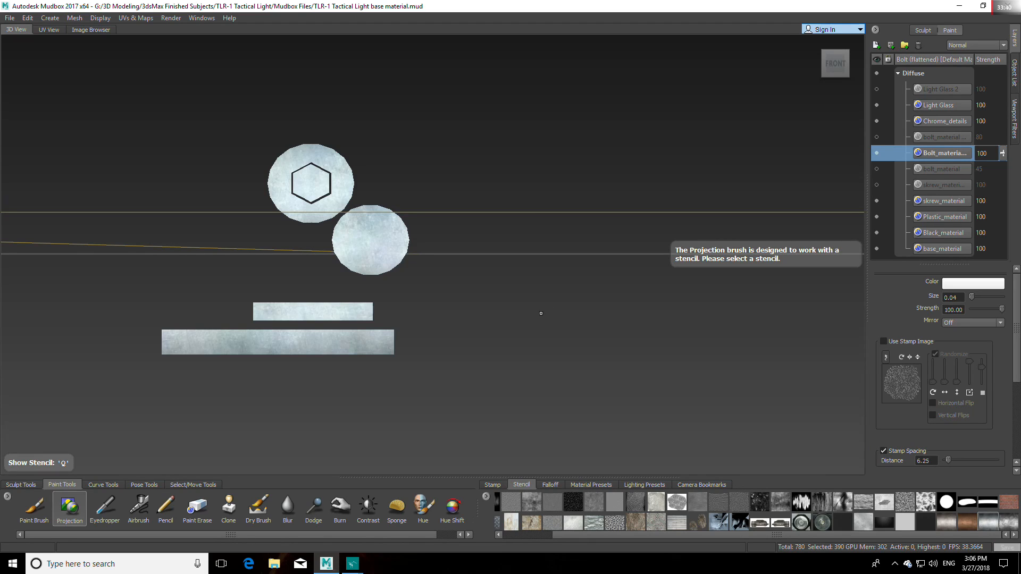
key("q")
key("q")
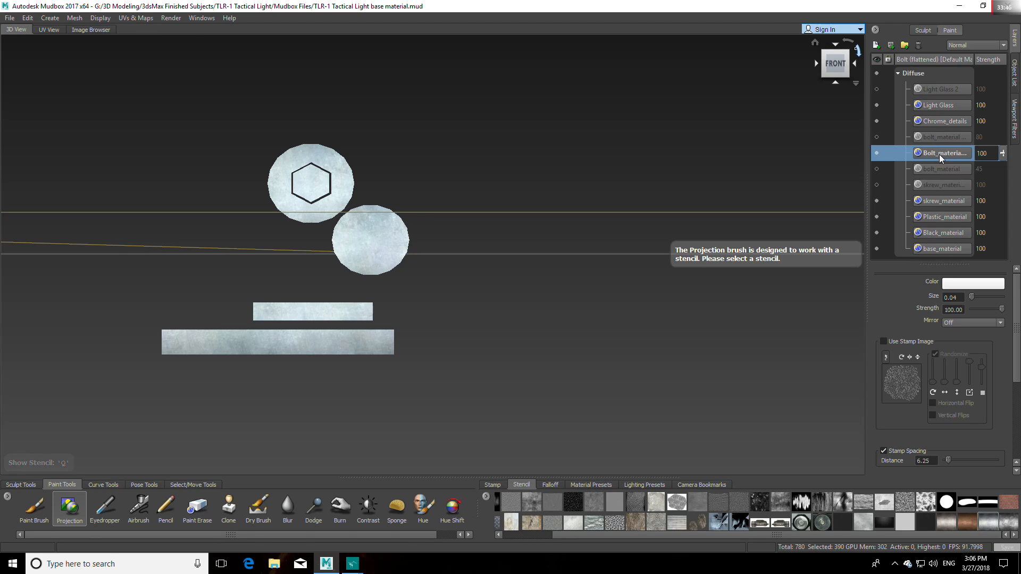
Step: Move the Bolt_material Aluminium layer directly below Chrome_details and unflatten the meshes from UV space
left_click_drag(941, 158, 951, 135)
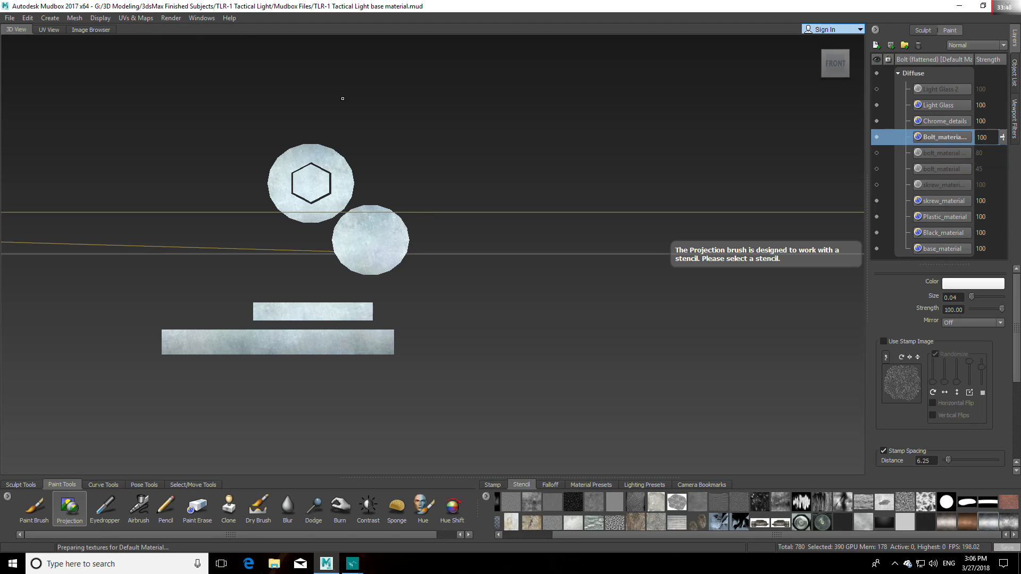
left_click(131, 18)
left_click(159, 62)
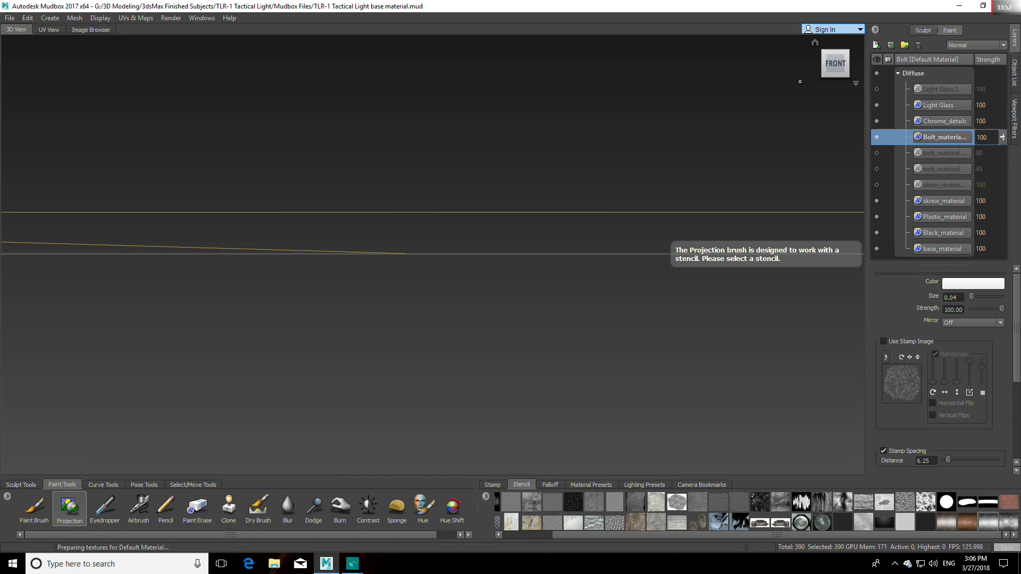
Step: Reset the camera, activate the Objects selection tool and examine the aluminium bolt up close
left_click(815, 42)
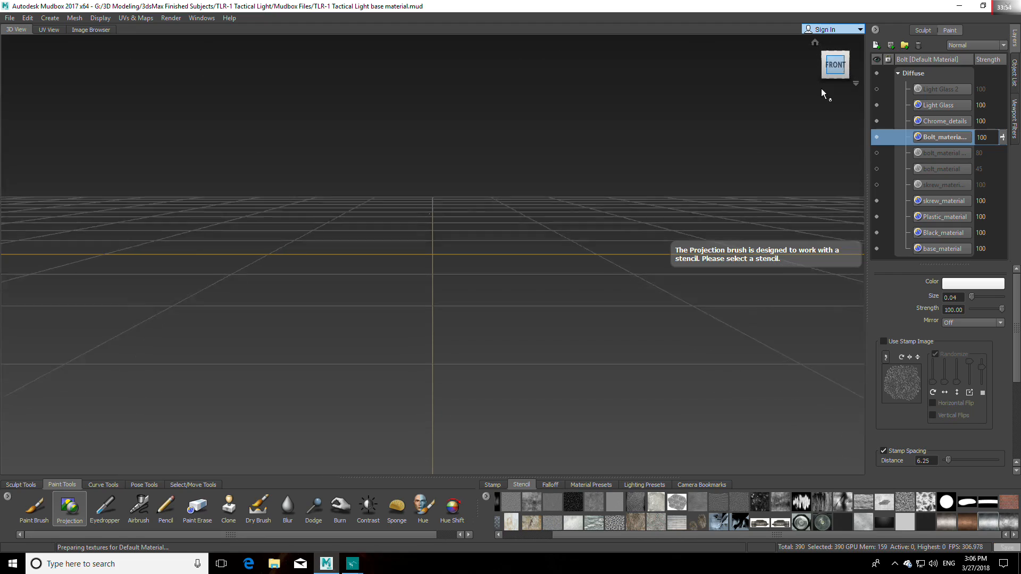
left_click(178, 484)
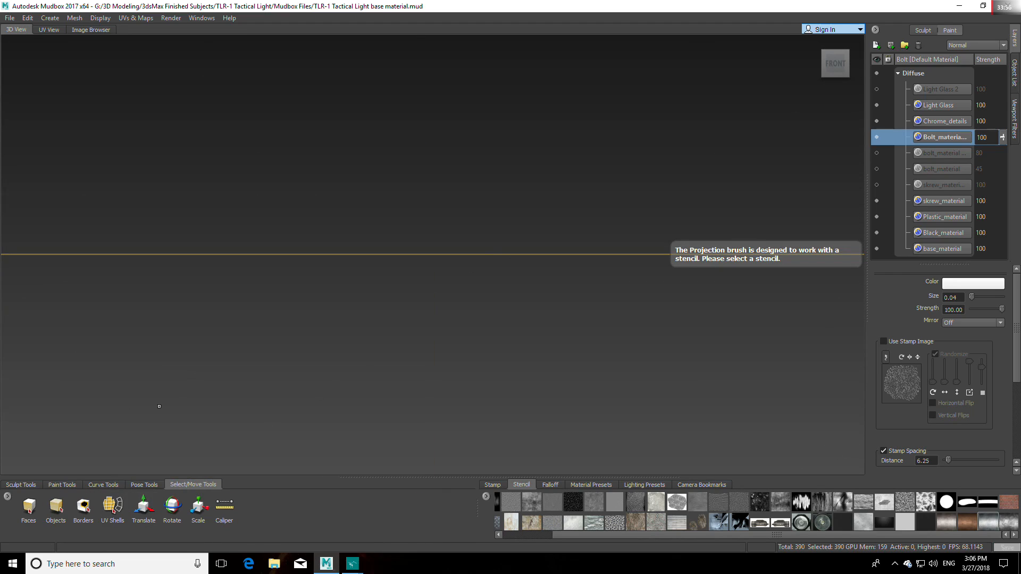
left_click(56, 506)
scroll(482, 215, "up", 5)
middle_click_drag(462, 204, 465, 260, "alt")
scroll(473, 282, "up", 6)
left_click_drag(481, 303, 393, 274, "alt")
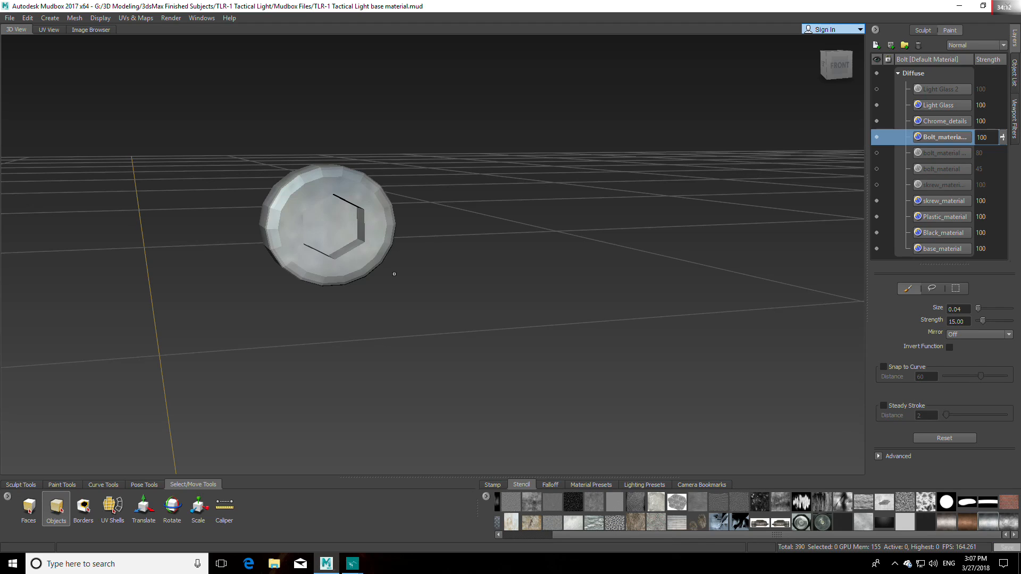
Step: Unhide the TLR_1_Main_Body, TLR_1__Flashlight and Screw meshes
left_click(1015, 79)
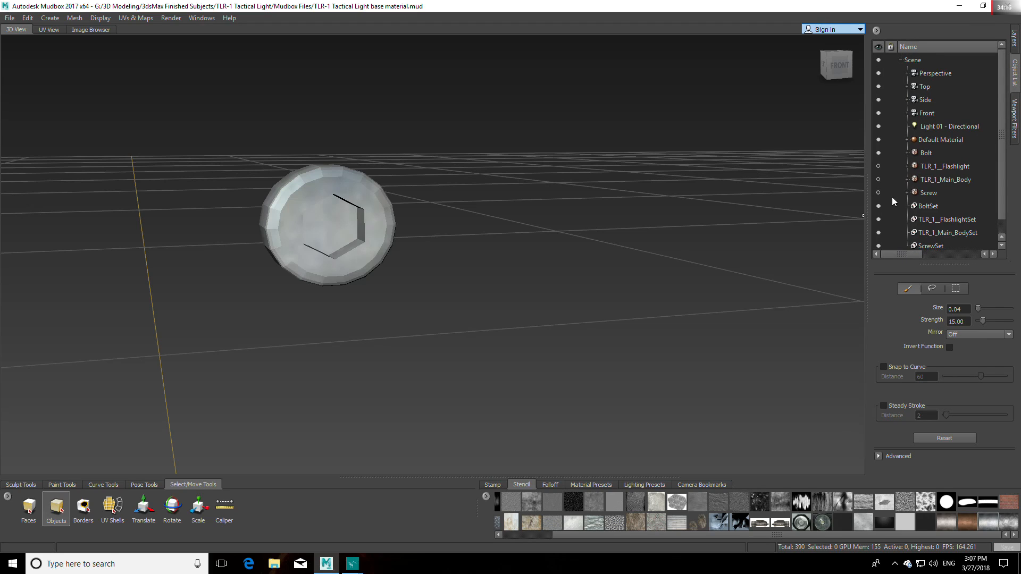
left_click(878, 179)
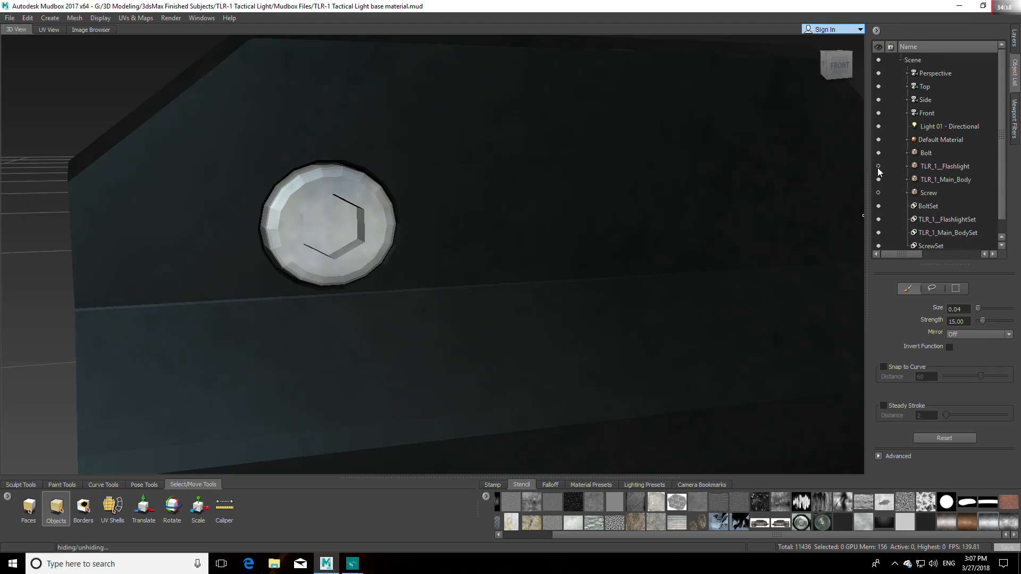
left_click(878, 166)
left_click(878, 193)
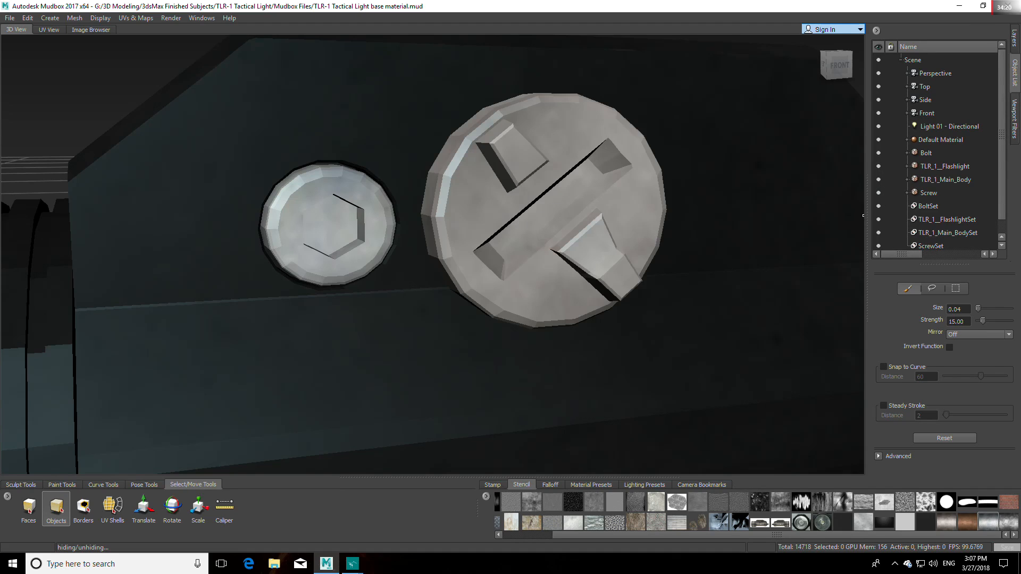
Step: Examine the bolt's aluminium texture beside the screw and body from several distances and angles
scroll(652, 228, "down", 5)
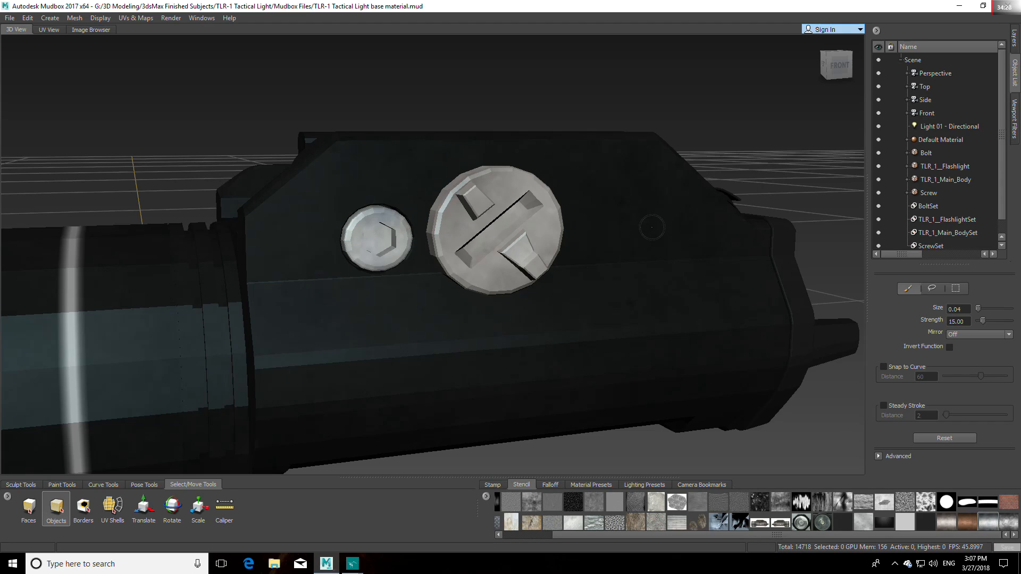
scroll(597, 278, "up", 2)
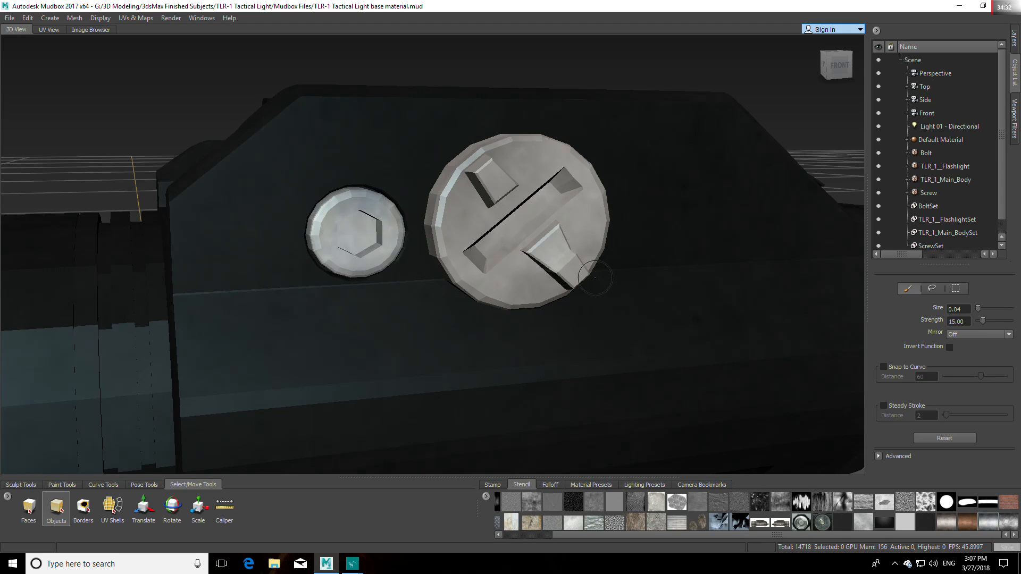
left_click_drag(596, 277, 558, 112, "alt")
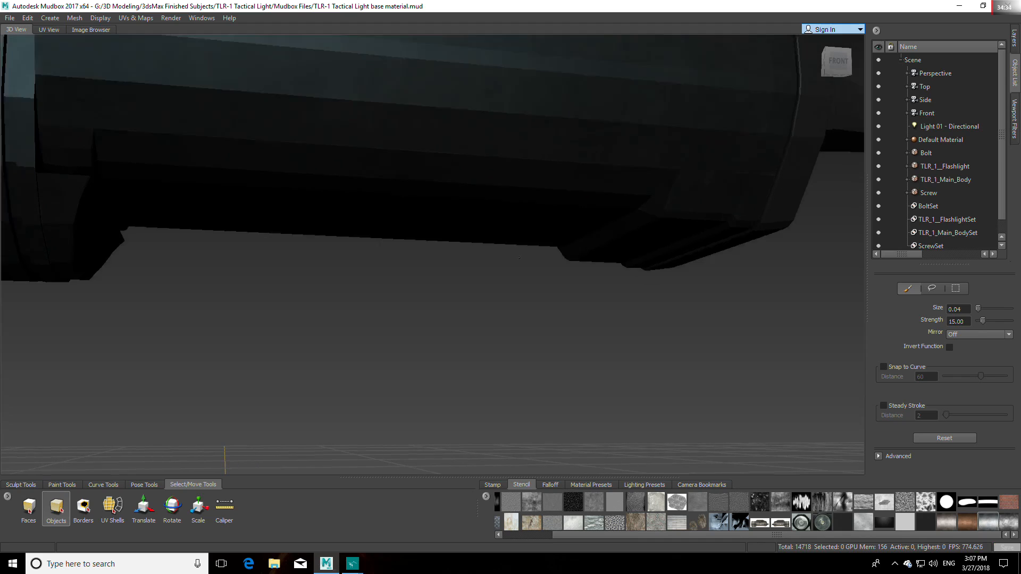
middle_click_drag(559, 111, 537, 221, "alt")
left_click_drag(537, 221, 377, 340, "alt")
middle_click_drag(377, 340, 492, 303, "alt")
left_click_drag(492, 303, 440, 292, "alt")
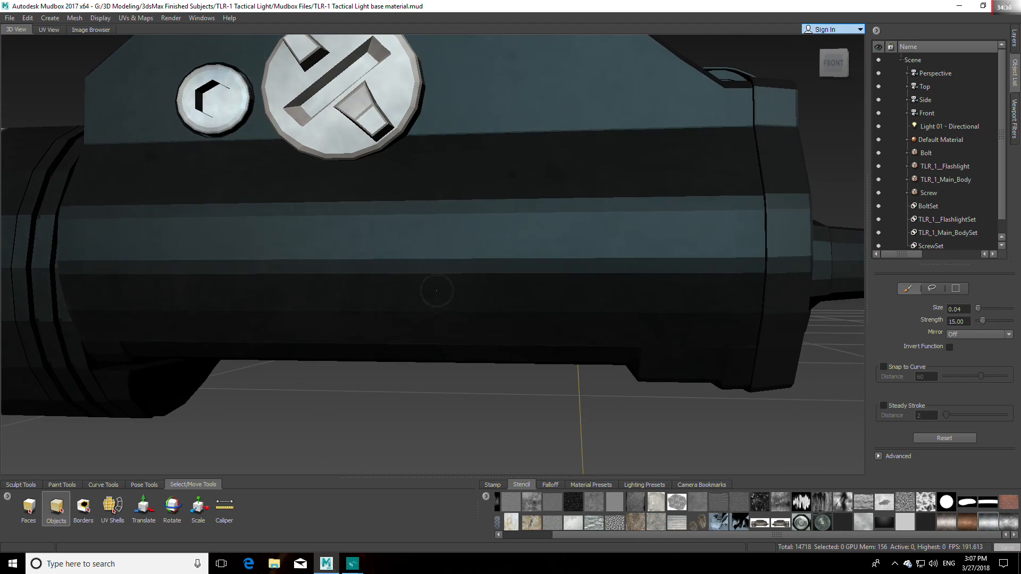
middle_click_drag(427, 261, 433, 294, "alt")
scroll(441, 293, "down", 6)
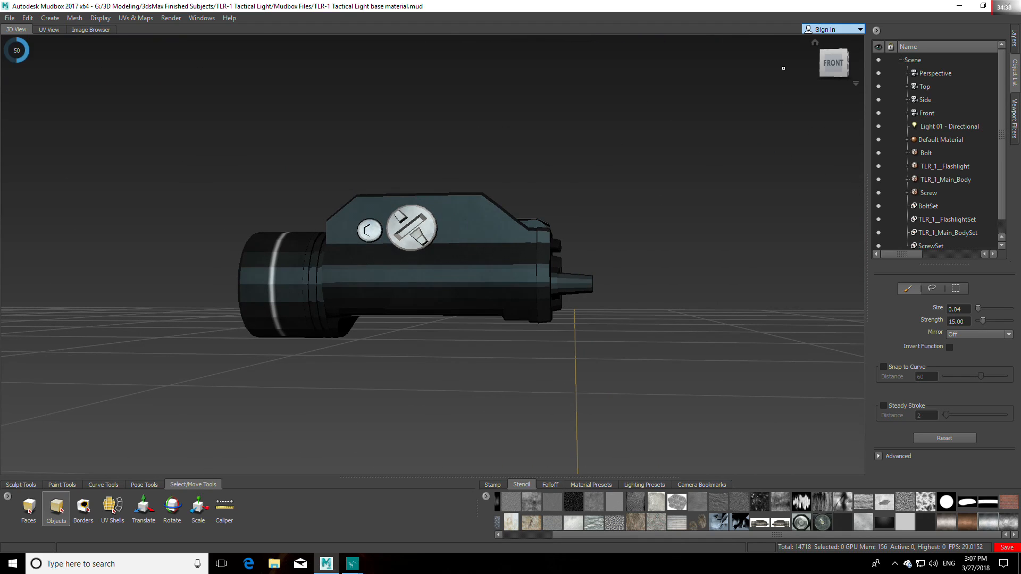
scroll(498, 260, "up", 8)
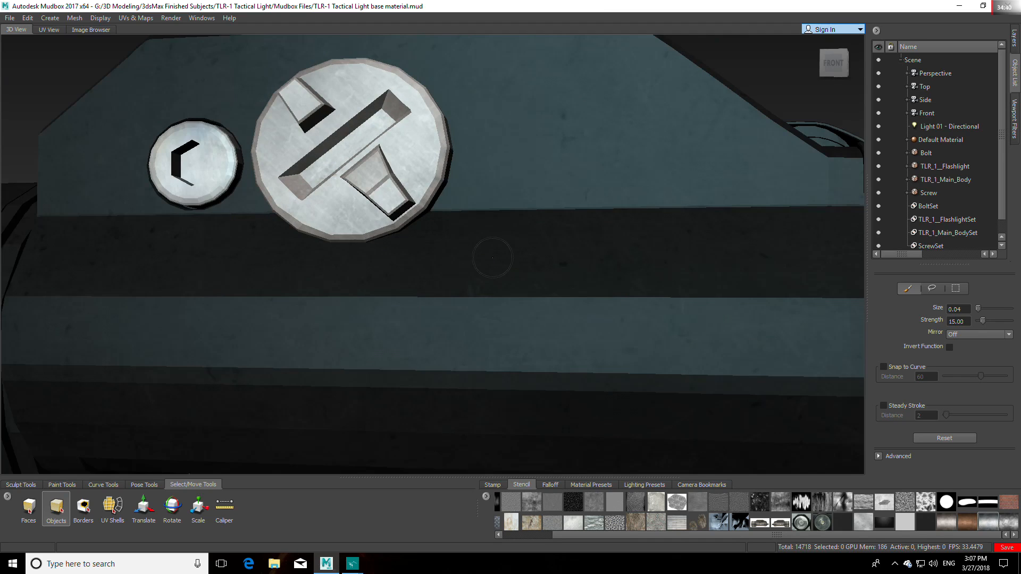
middle_click_drag(498, 260, 516, 274, "alt")
mouse_move(511, 292)
left_mouse_down("alt")
mouse_move(553, 301)
mouse_move(523, 276)
mouse_move(535, 314)
mouse_move(558, 318)
left_mouse_up("alt")
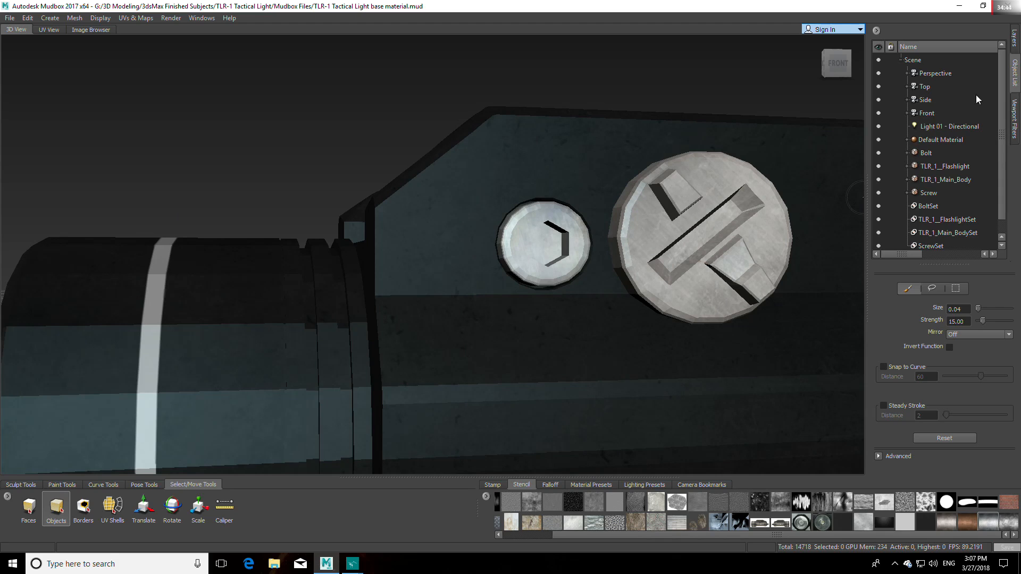
Step: Turn on the two hidden bolt_material layers and the hidden skrew_material layer beneath Bolt_material Aluminium
left_click(1014, 37)
left_click(878, 153)
left_click(878, 169)
left_click(878, 186)
middle_click_drag(726, 281, 564, 270, "alt")
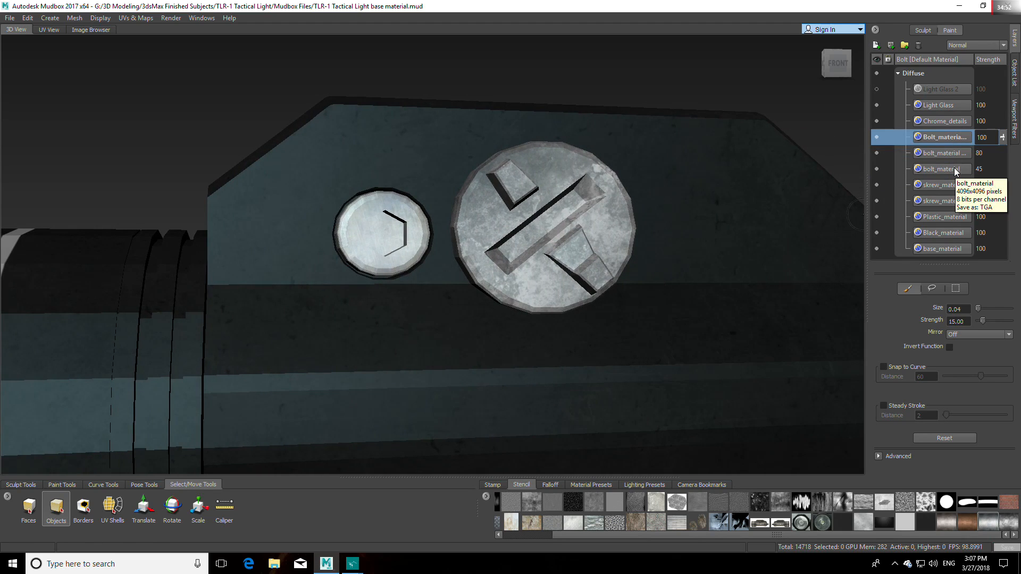
Step: Try the Overlay and Multiply blending modes on the Bolt_material Aluminium layer, and set it back to Normal
left_click(1003, 48)
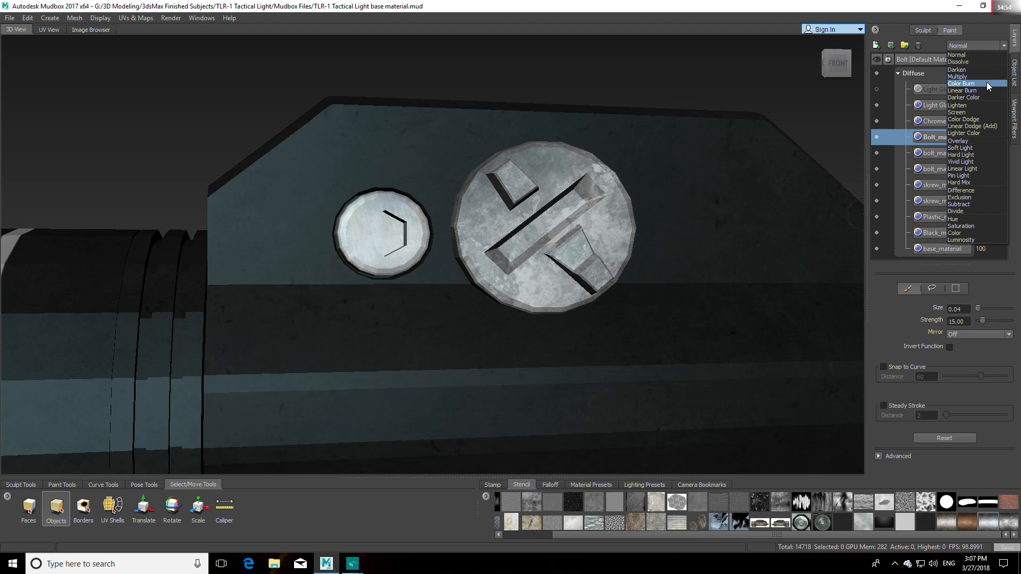
left_click(975, 141)
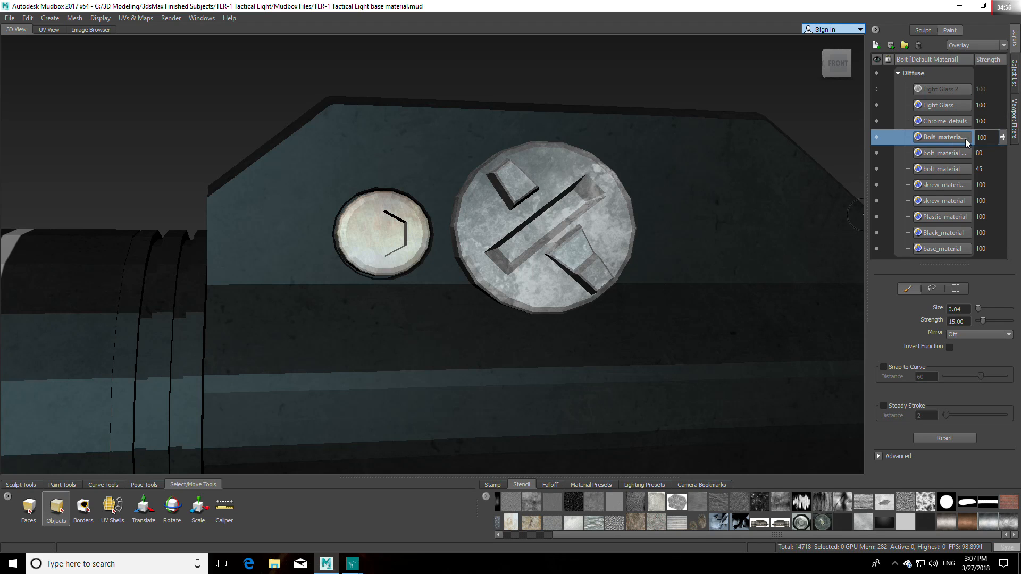
mouse_move(685, 287)
left_mouse_down("alt")
mouse_move(670, 300)
mouse_move(670, 281)
left_mouse_up("alt")
right_click_drag(669, 281, 671, 297, "alt")
left_click_drag(671, 298, 682, 305, "alt")
right_click_drag(681, 305, 732, 291, "alt")
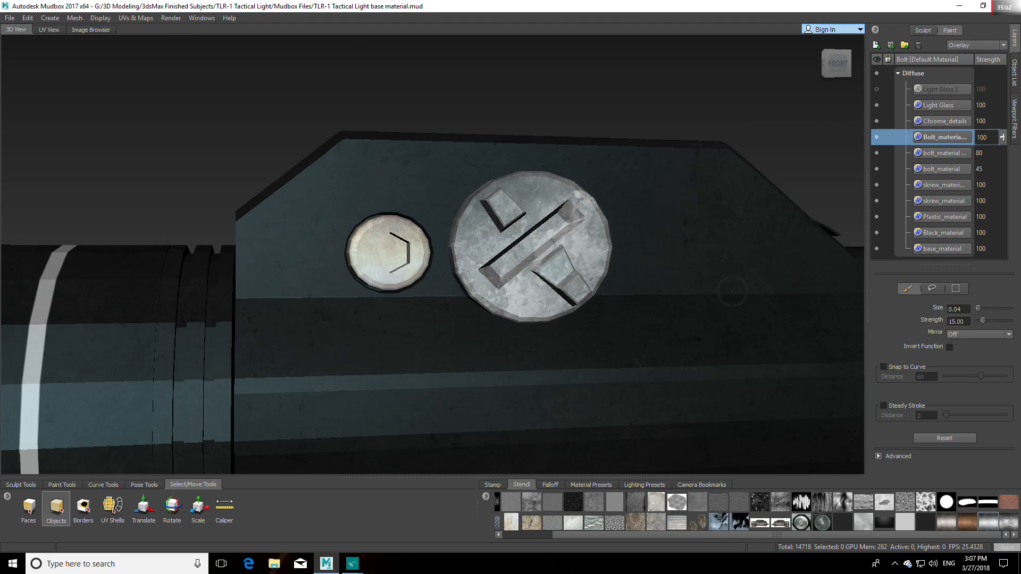
left_click(971, 46)
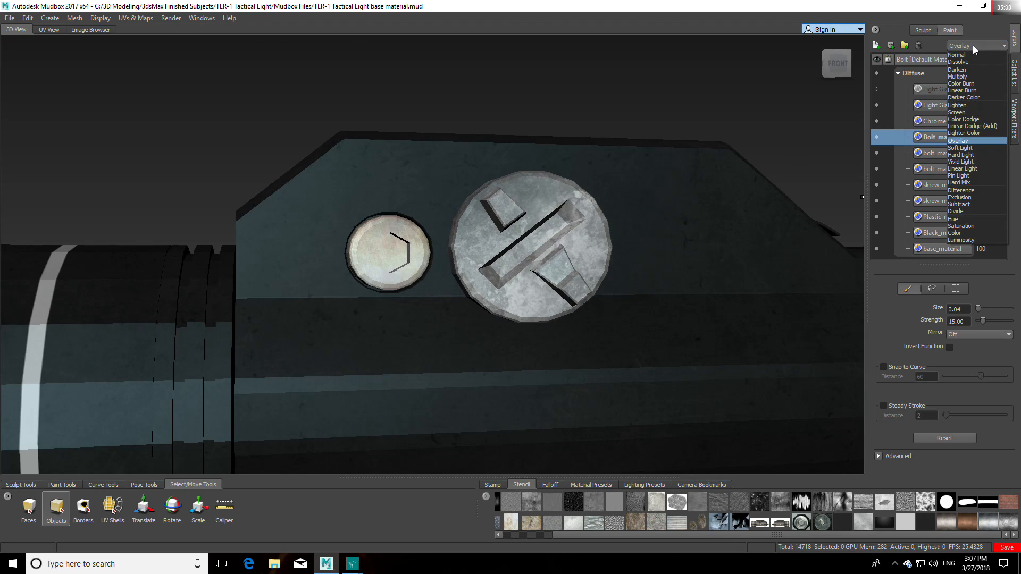
left_click(965, 75)
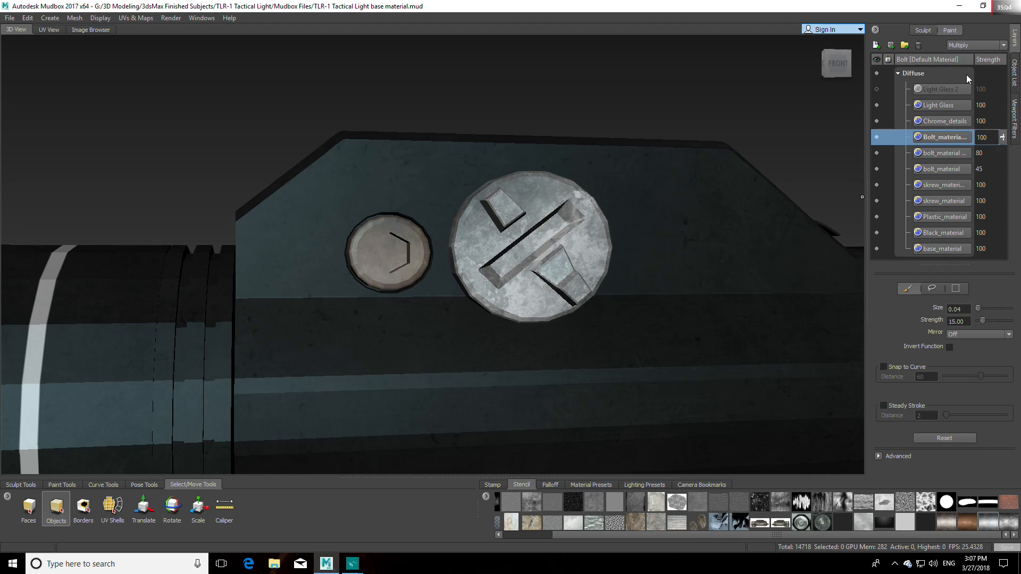
left_click(985, 48)
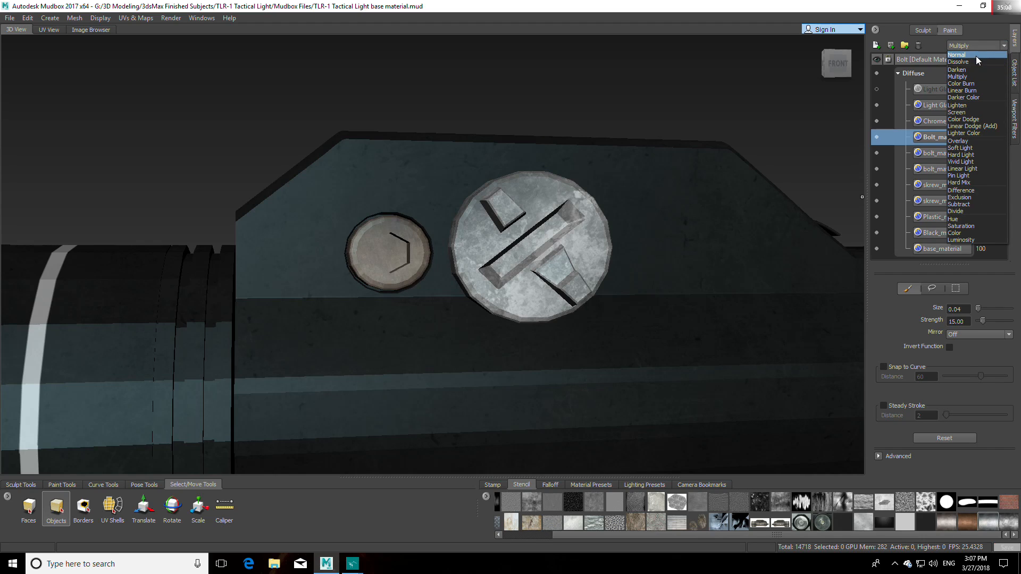
left_click(975, 55)
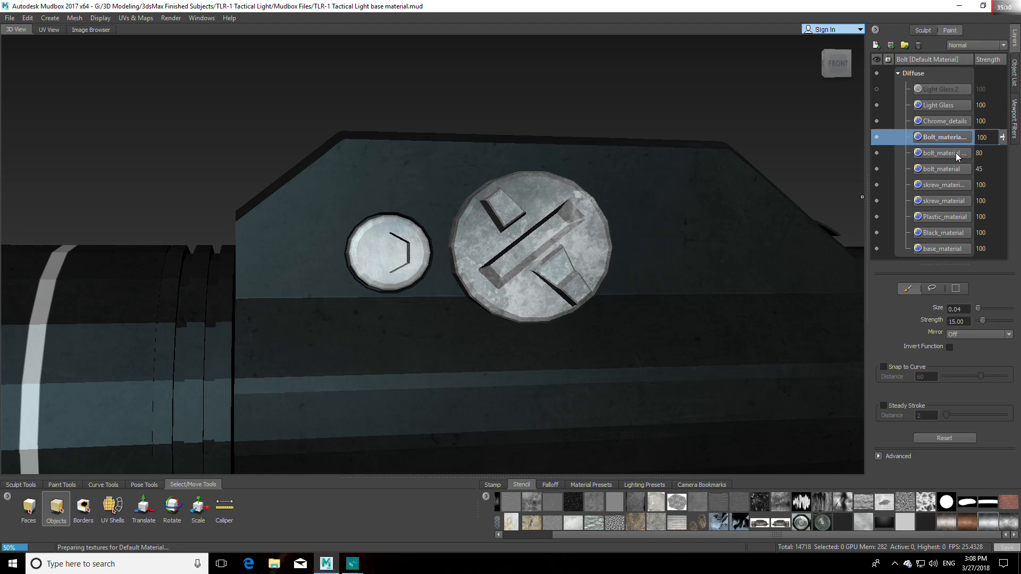
Step: Set the 80-strength bolt_material layer's blending to Overlay and move it directly above Bolt_material Aluminium
left_click(955, 152)
left_click(1000, 48)
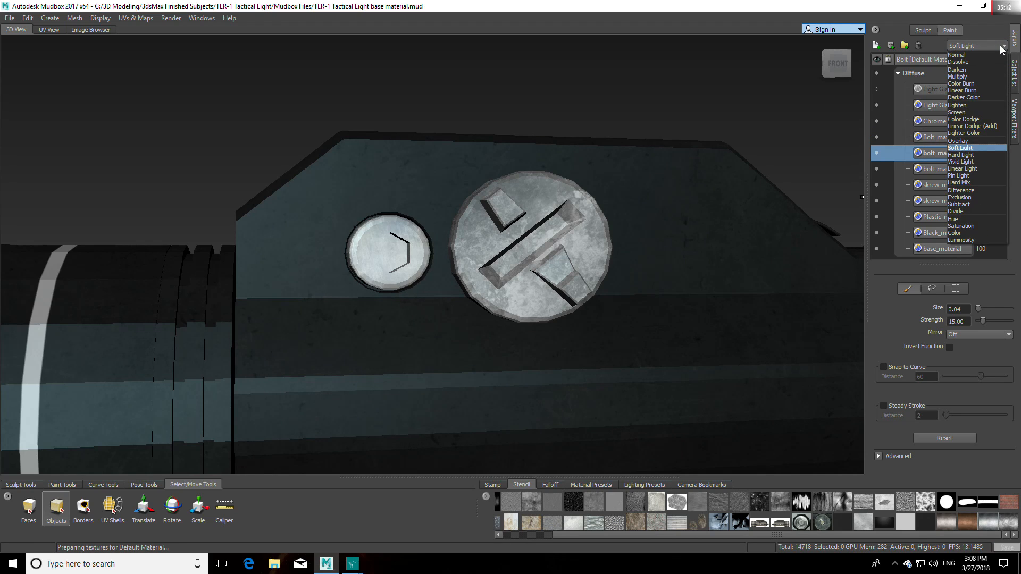
left_click(960, 140)
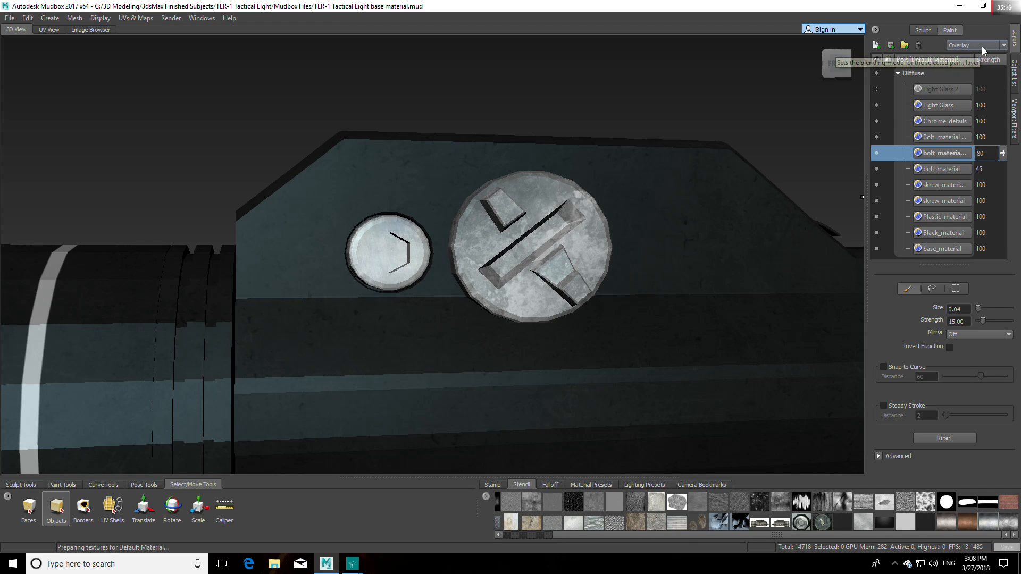
left_click_drag(940, 157, 947, 129)
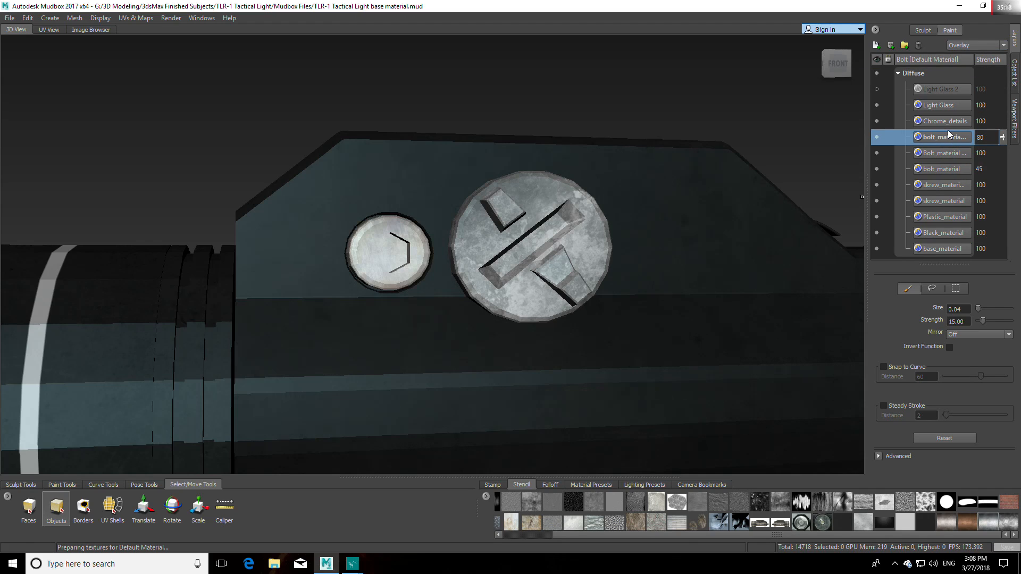
left_click_drag(754, 277, 676, 316, "alt")
scroll(699, 297, "down", 5)
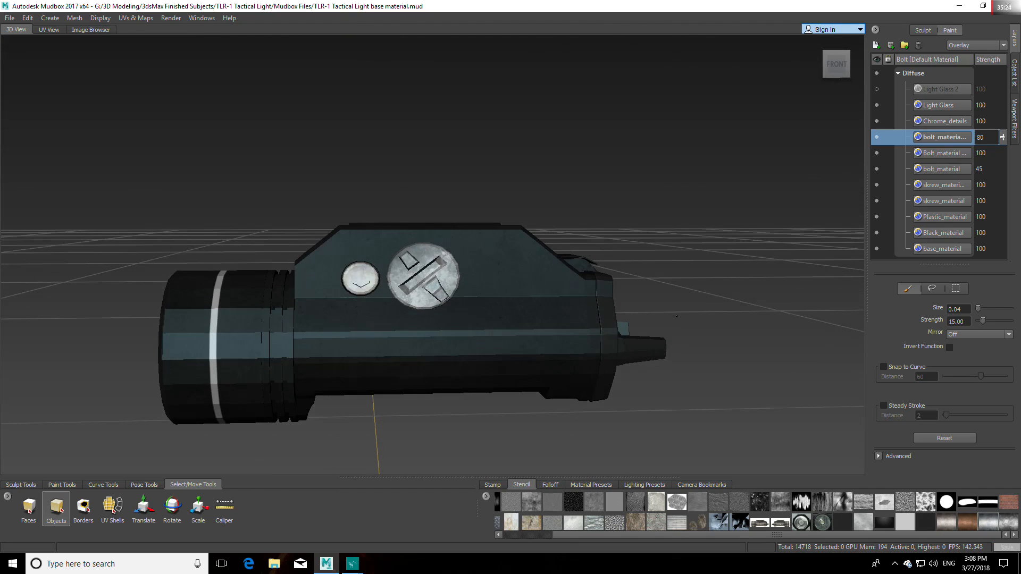
Step: Try a color adjustment with saturation 49 on the 80-strength bolt_material layer
right_click(945, 136)
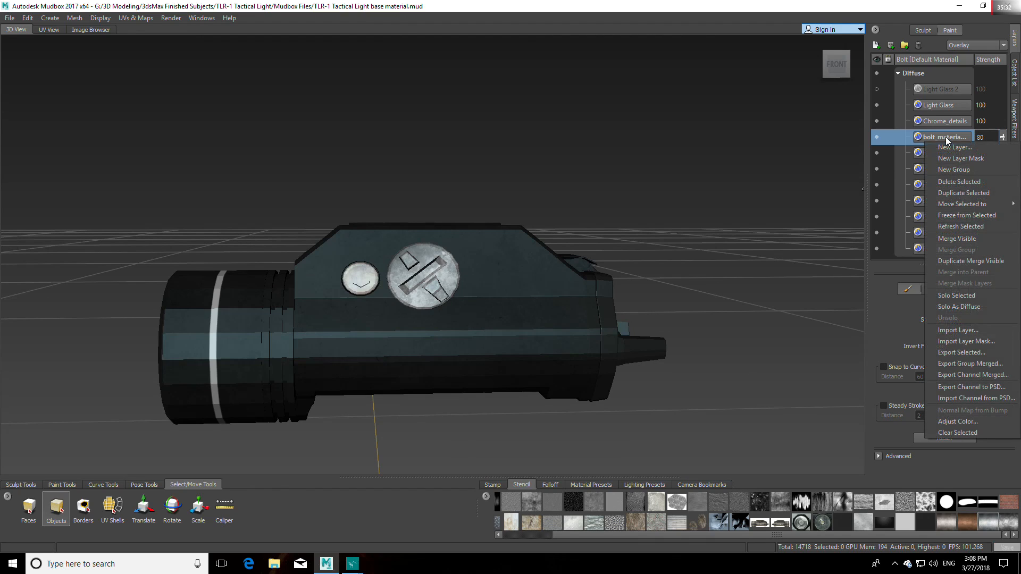
left_click(934, 421)
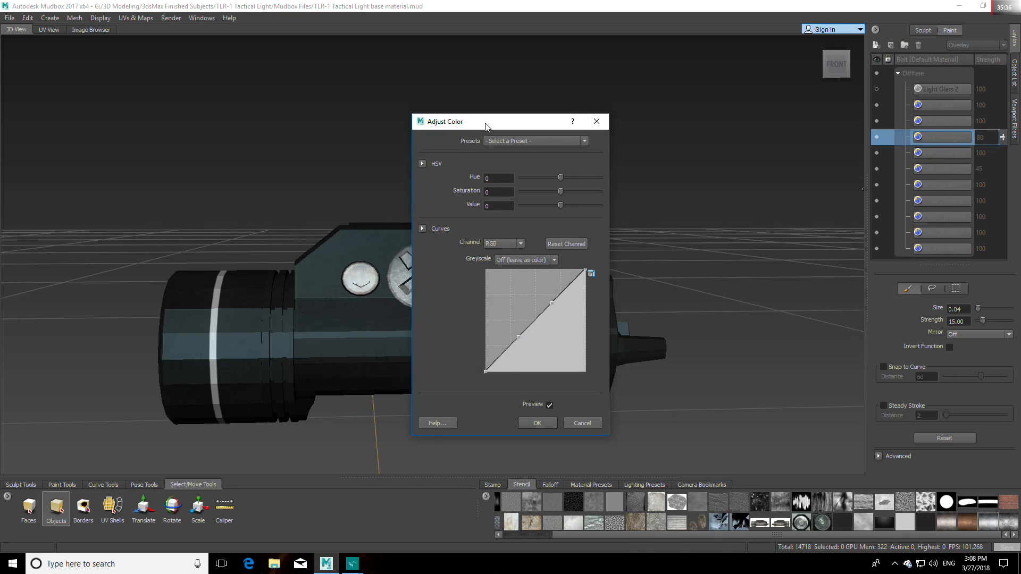
left_click_drag(482, 123, 666, 123)
left_click_drag(742, 207, 763, 195)
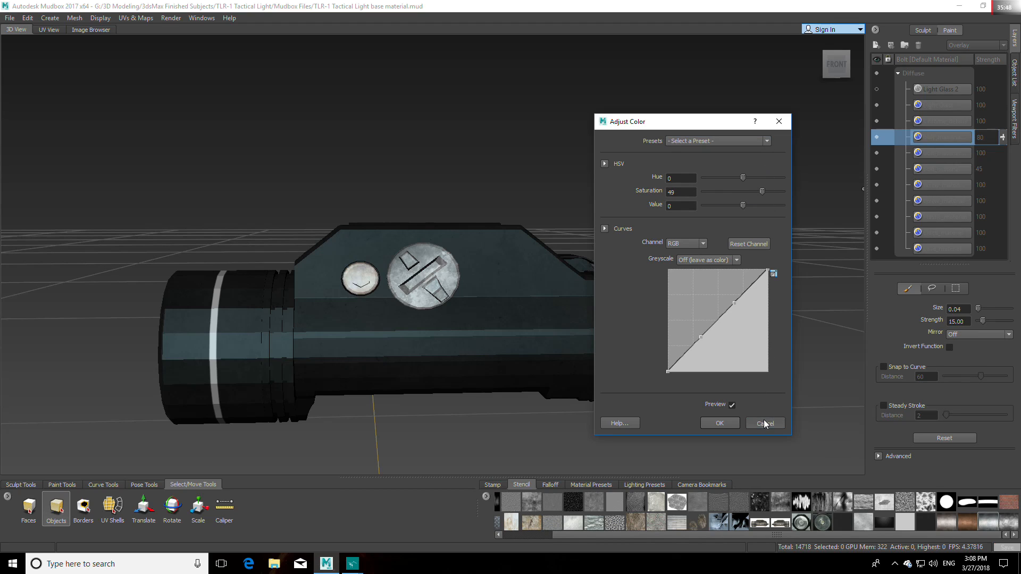
key("Return")
Step: Try a color adjustment on the Bolt_material Aluminium layer with value 9 and with value -27
left_click(949, 122)
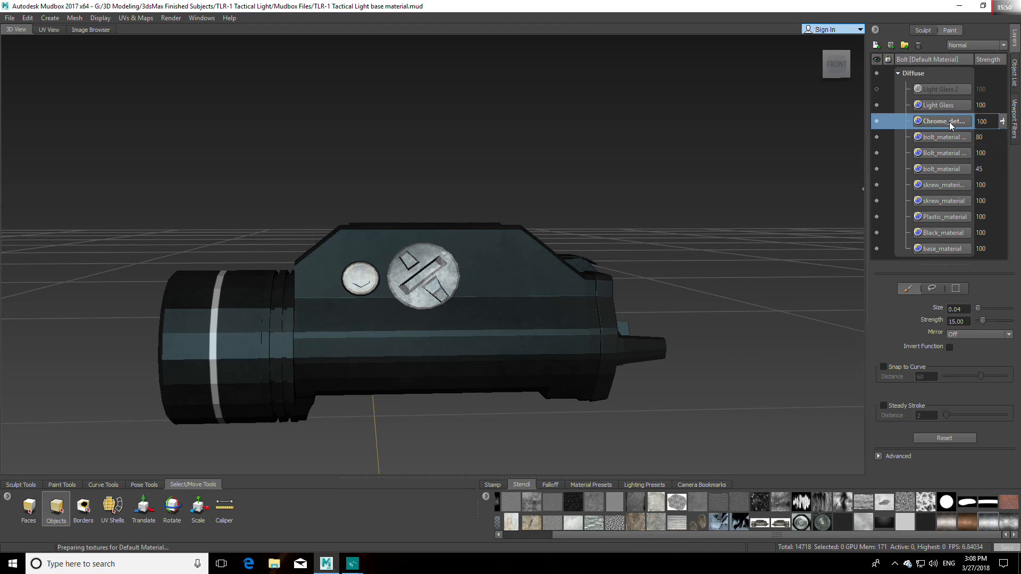
left_click(946, 138)
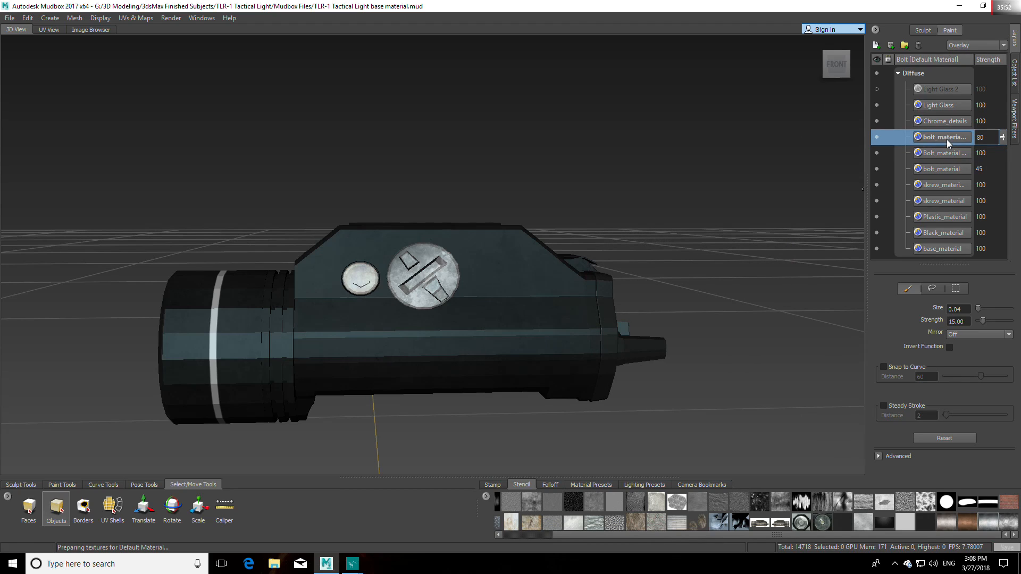
right_click(944, 155)
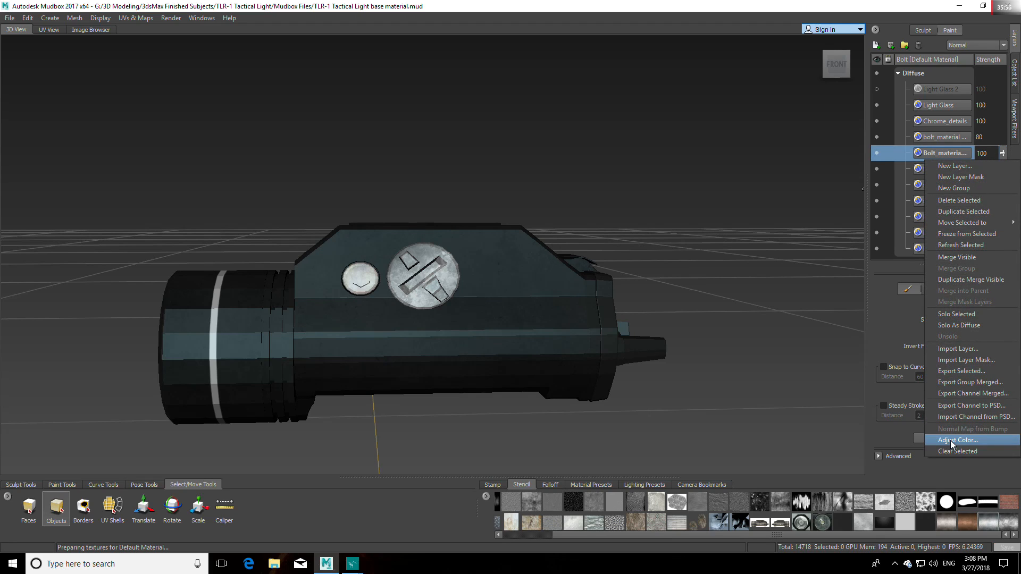
left_click(950, 440)
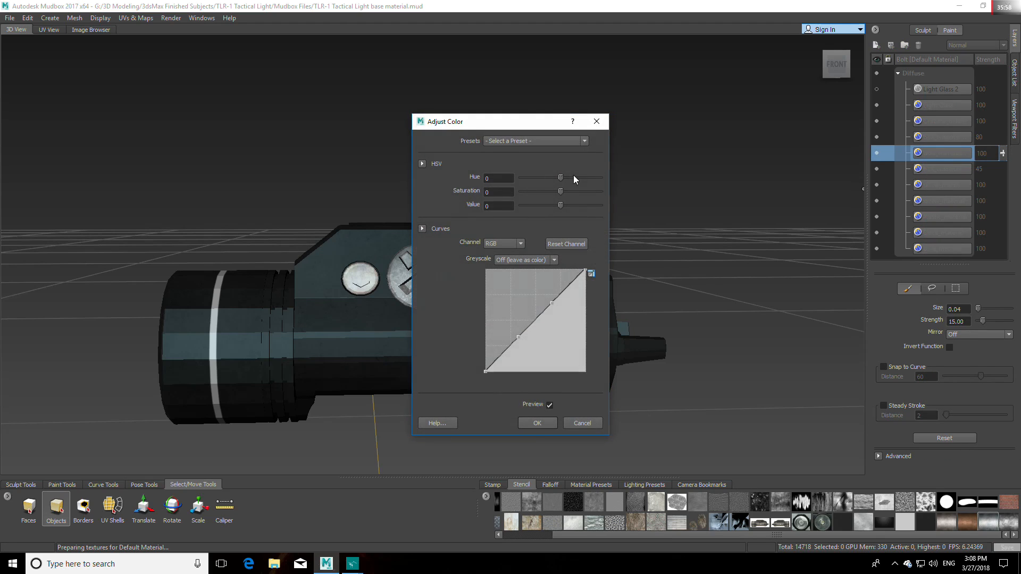
left_click_drag(520, 126, 702, 126)
mouse_move(742, 190)
left_mouse_down()
mouse_move(709, 192)
mouse_move(773, 191)
mouse_move(722, 205)
mouse_move(784, 205)
mouse_move(744, 204)
left_mouse_up()
scroll(432, 277, "up", 10)
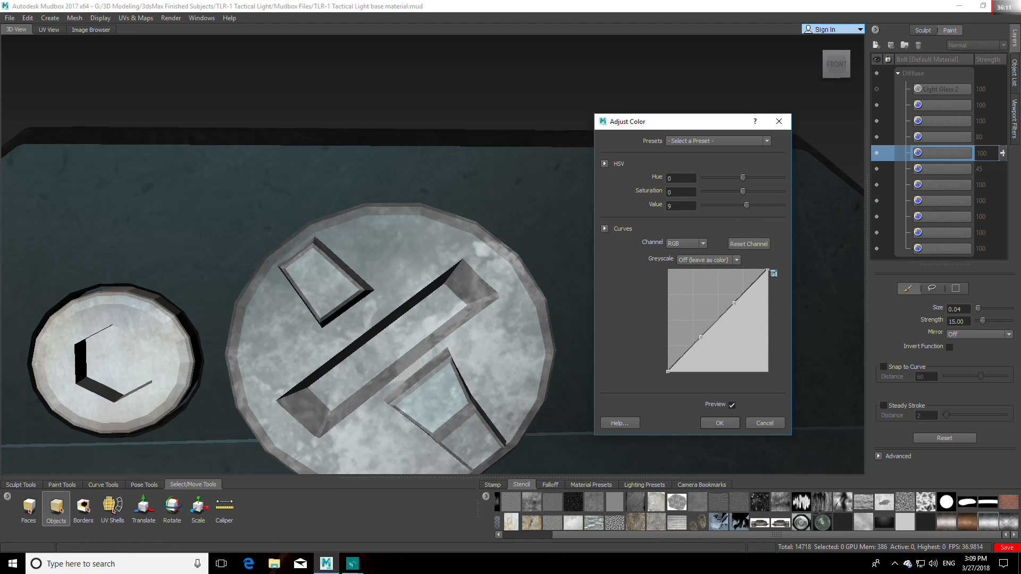
middle_click_drag(437, 365, 471, 331, "alt")
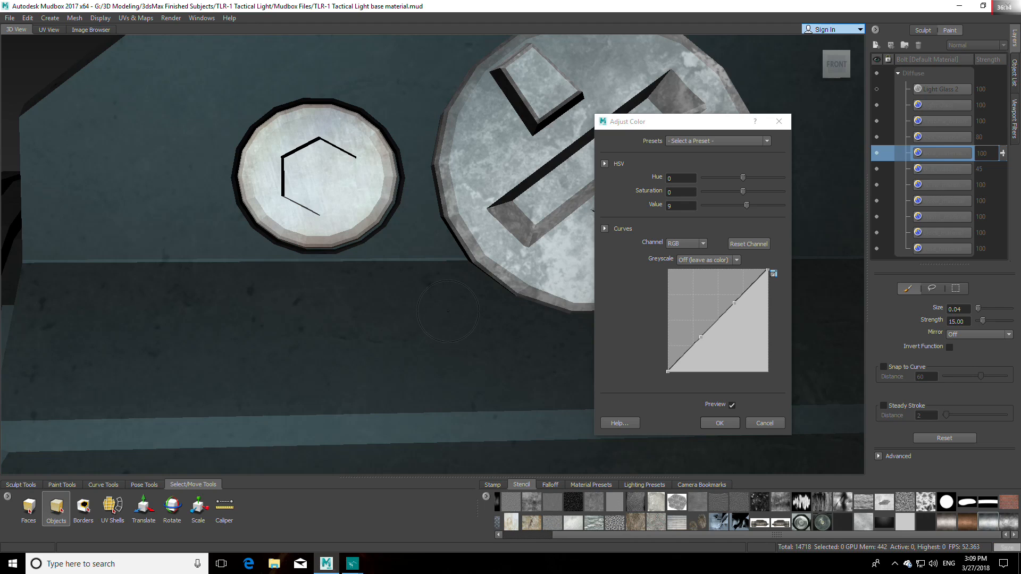
left_click_drag(456, 321, 506, 318, "alt")
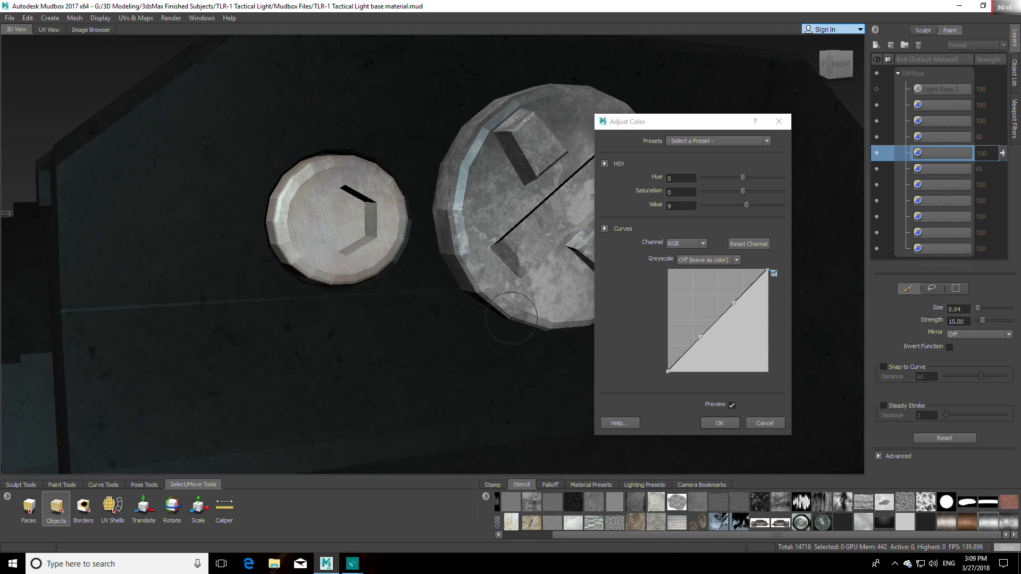
left_click_drag(745, 207, 732, 209)
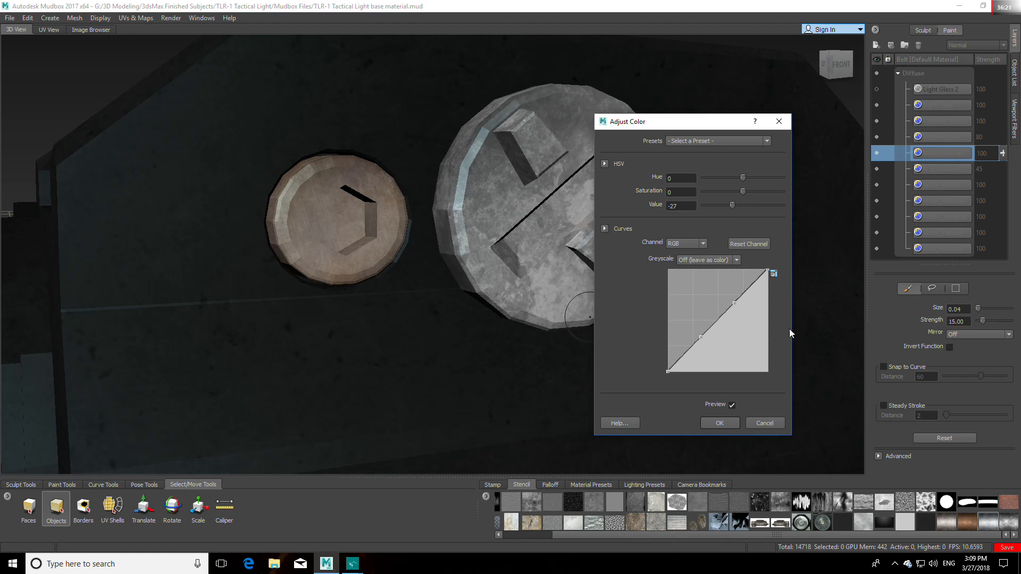
left_click(770, 422)
Step: Duplicate the skrew_material copy layer and set the duplicate's blending mode to Multiply
left_click_drag(668, 308, 590, 336, "alt")
scroll(656, 332, "down", 5)
middle_click_drag(674, 251, 838, 200, "alt")
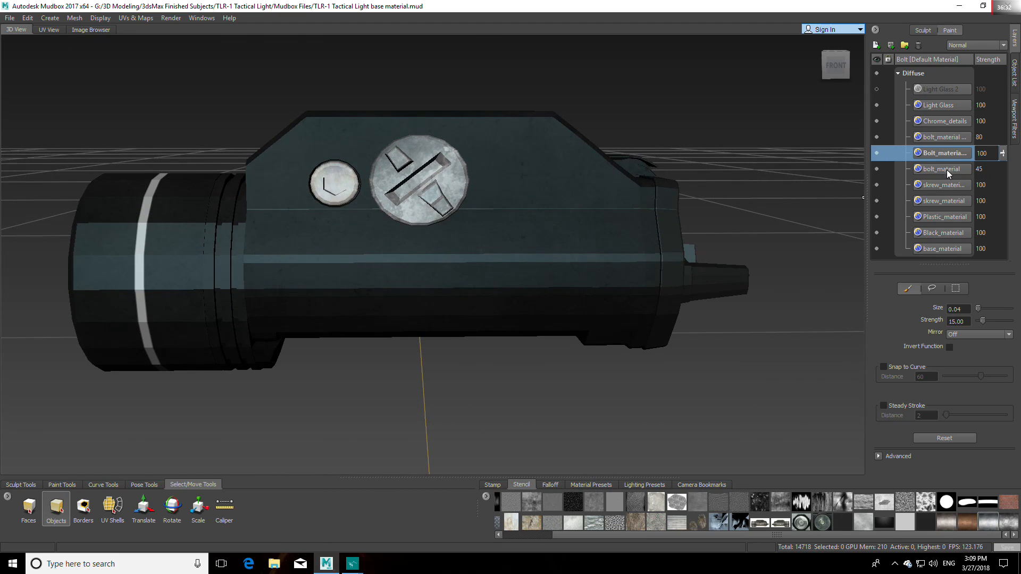
left_click(945, 187)
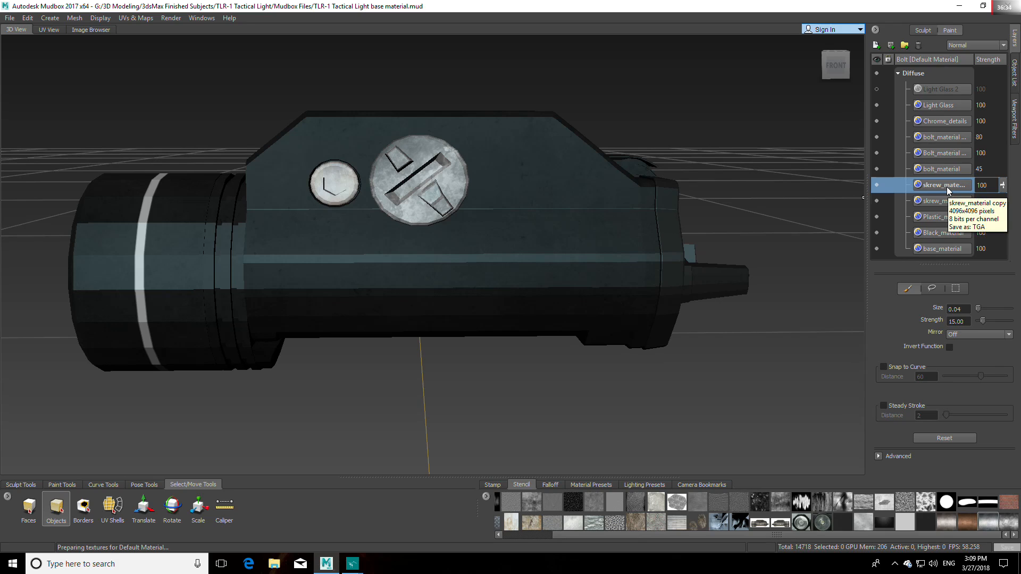
right_click(947, 190)
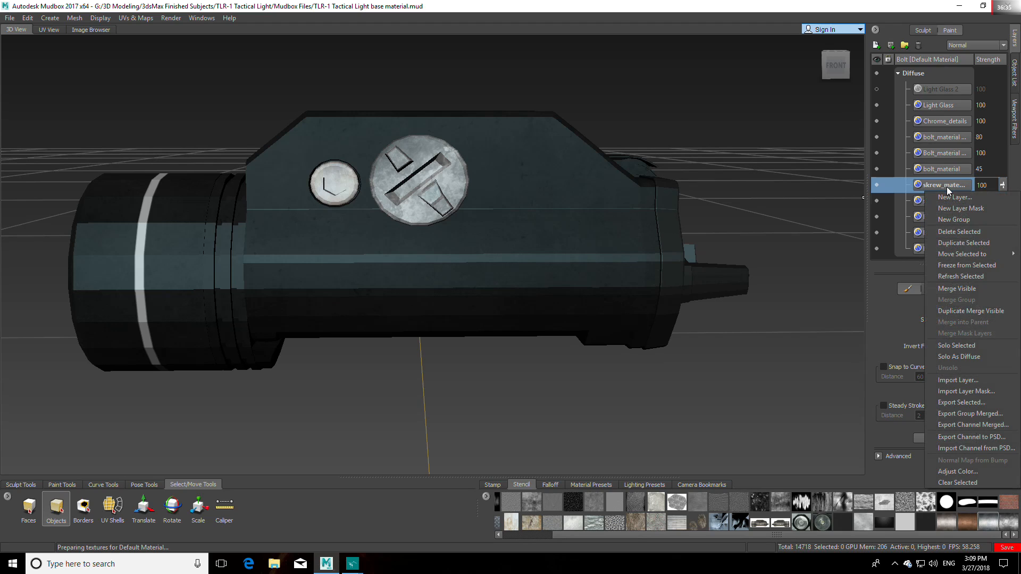
left_click(963, 243)
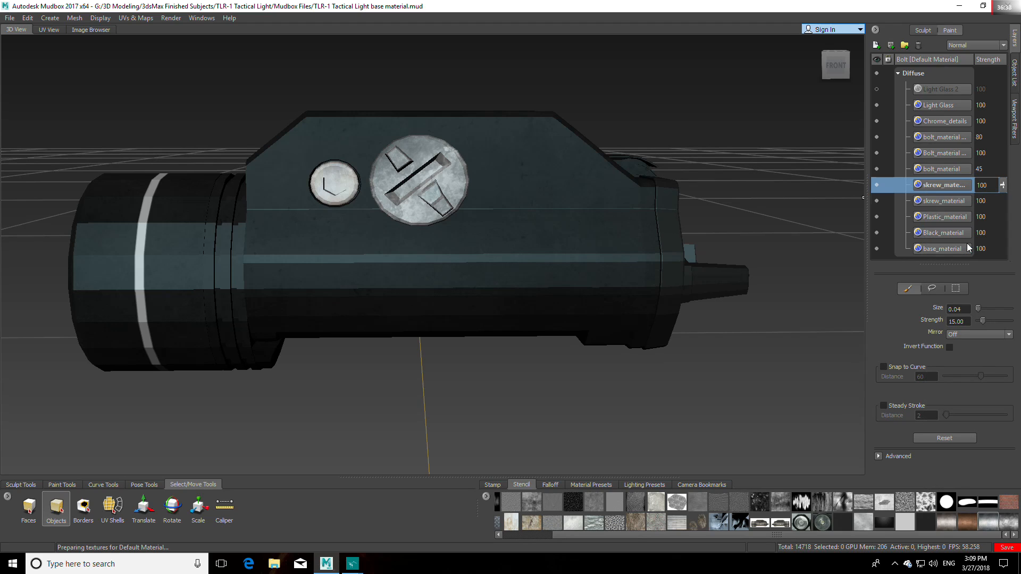
left_click(981, 50)
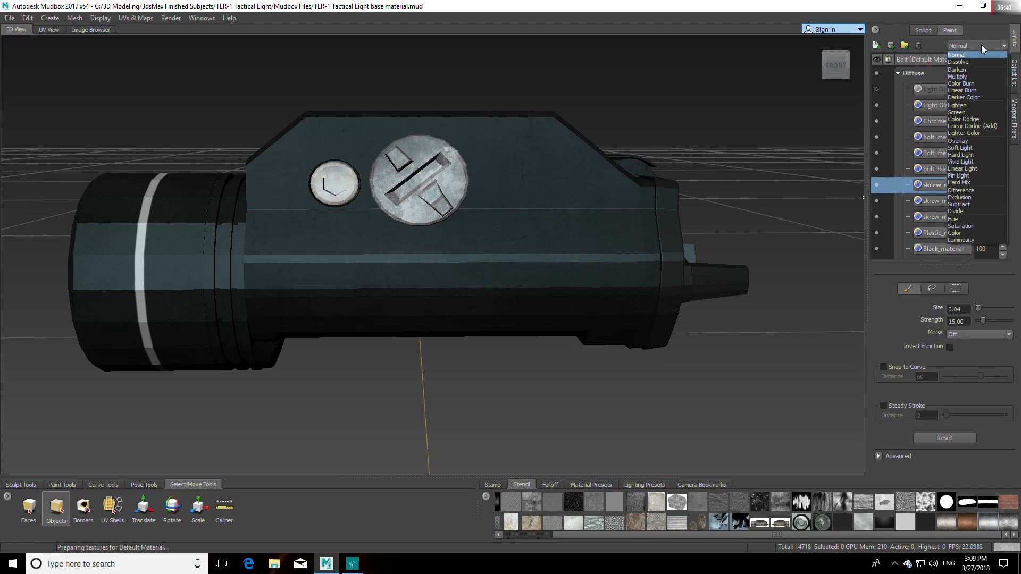
left_click(974, 81)
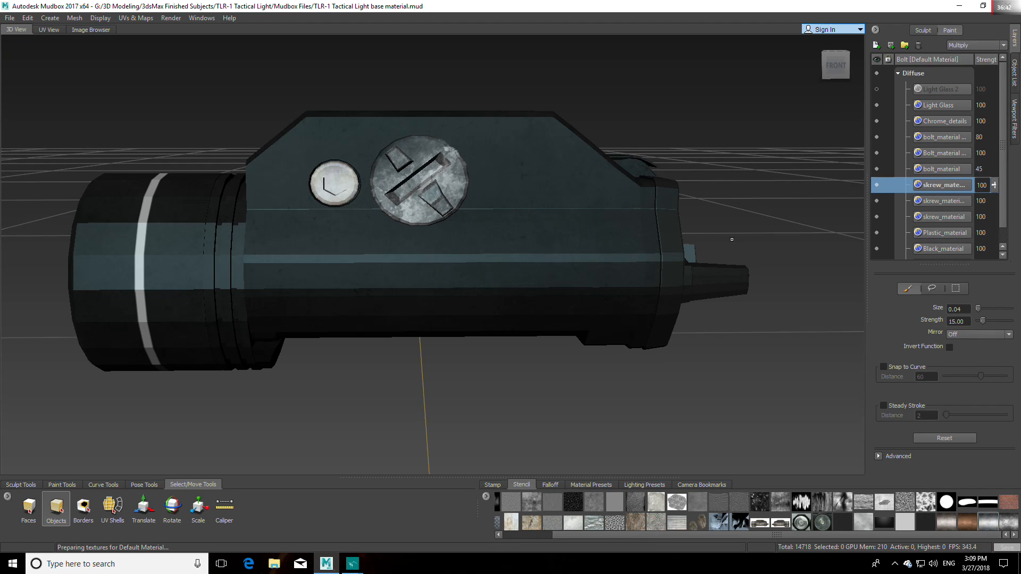
Step: Invert the colors of the duplicated skrew_material layer with the Inverse color adjustment preset
left_click_drag(821, 186, 845, 169, "alt")
middle_click_drag(845, 169, 784, 254, "alt")
scroll(784, 253, "up", 3)
left_click_drag(665, 266, 640, 260, "alt")
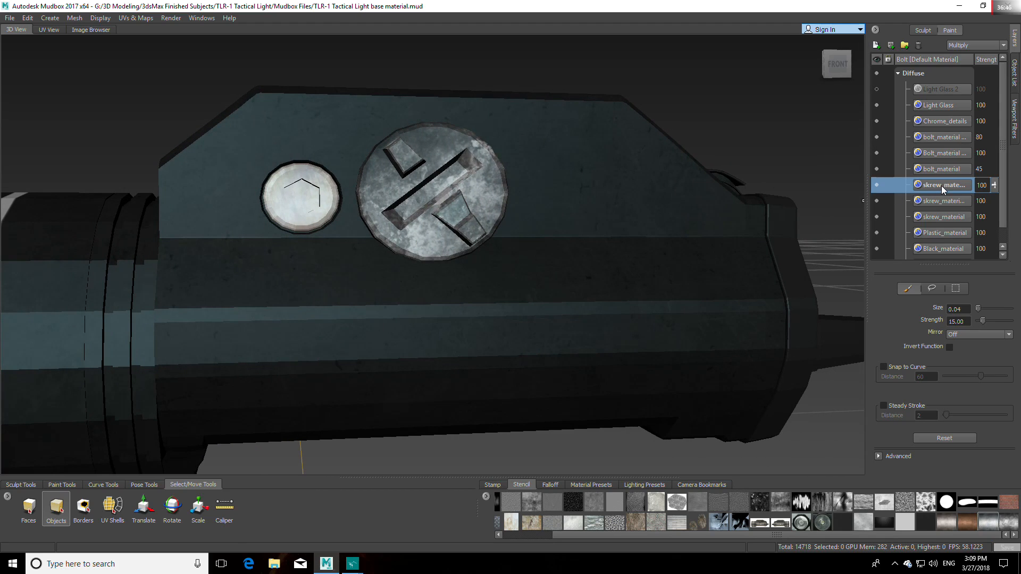
right_click(941, 186)
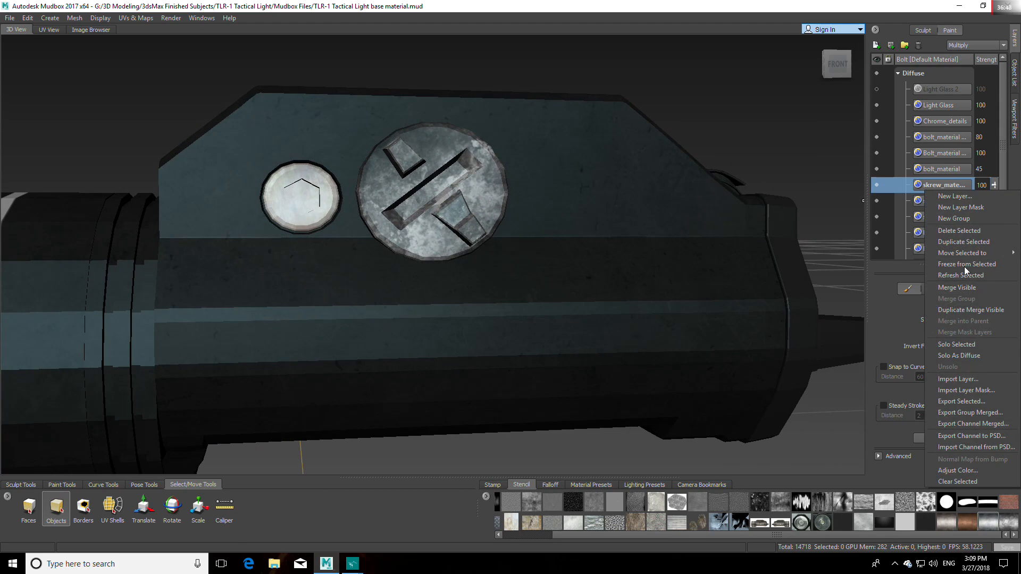
left_click(959, 473)
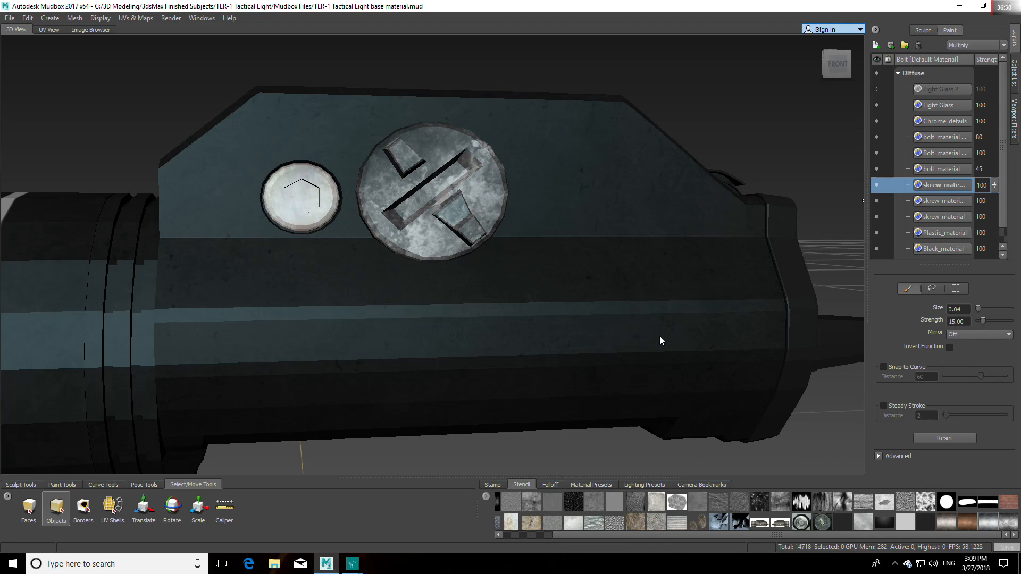
left_click_drag(531, 121, 726, 121)
left_click(778, 141)
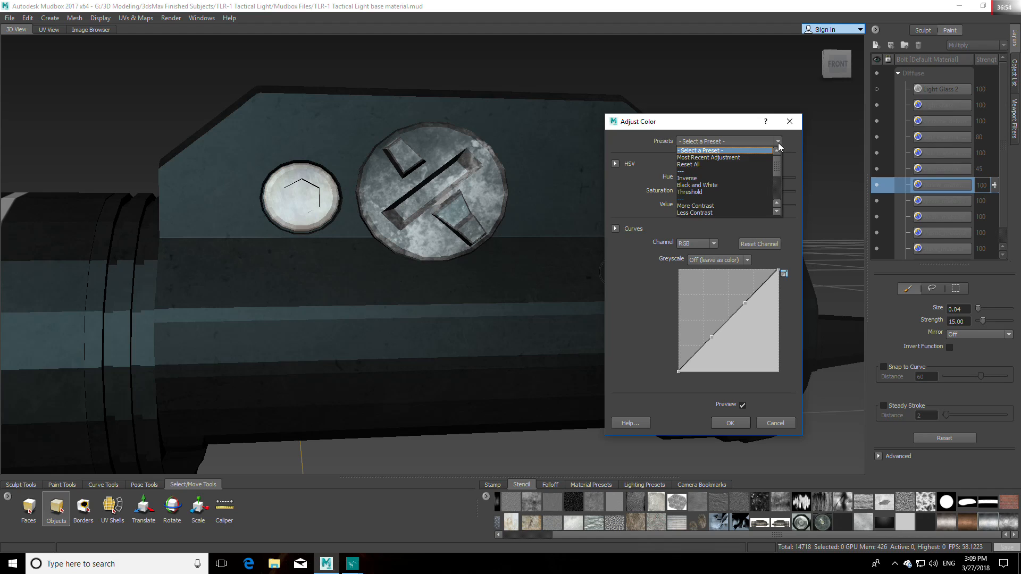
left_click(717, 179)
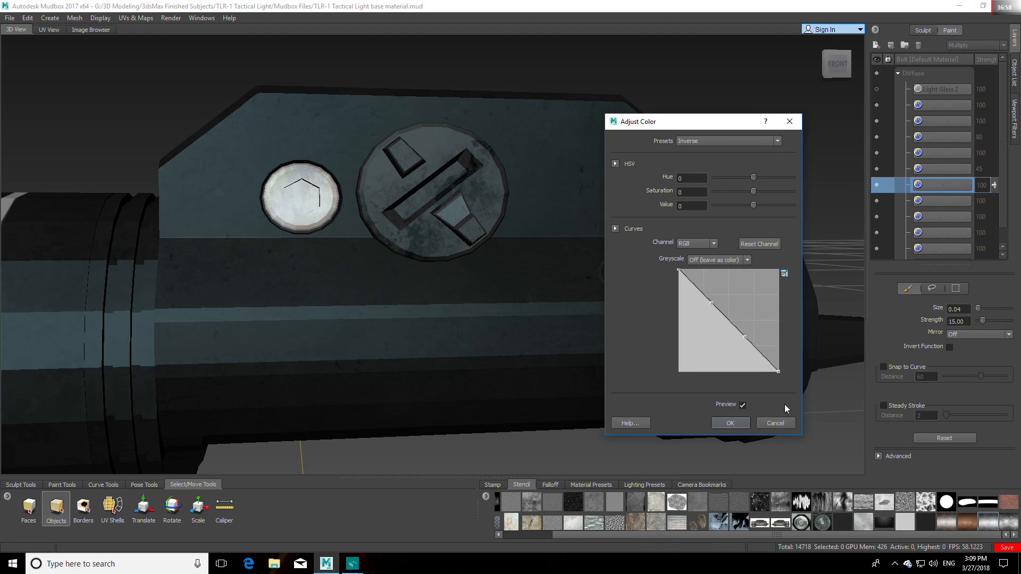
Step: Try the Lighten, Color Dodge and Vivid Light blending modes on the inverted skrew_material layer, and set it to Hard Light
left_click(1001, 46)
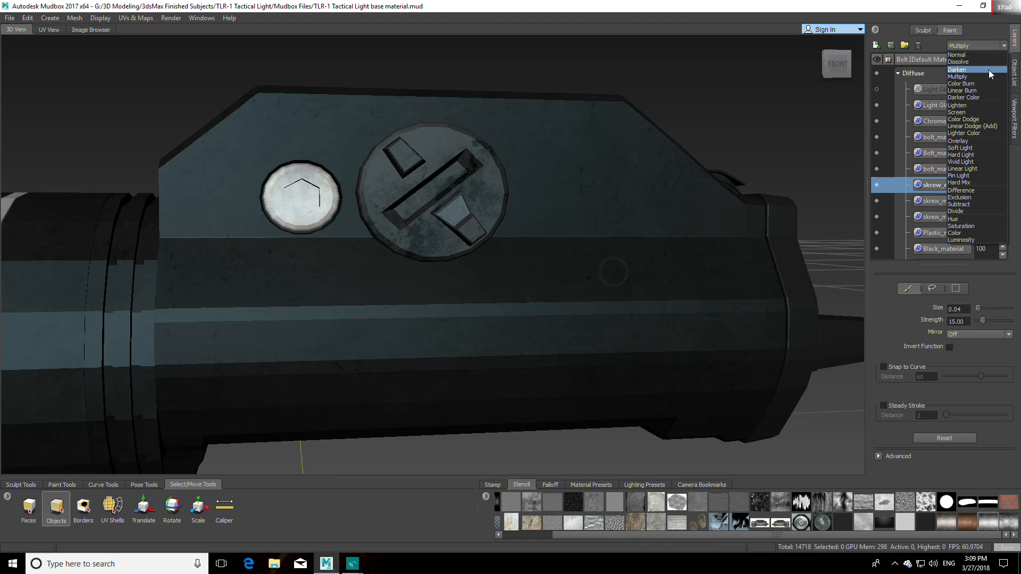
left_click(988, 107)
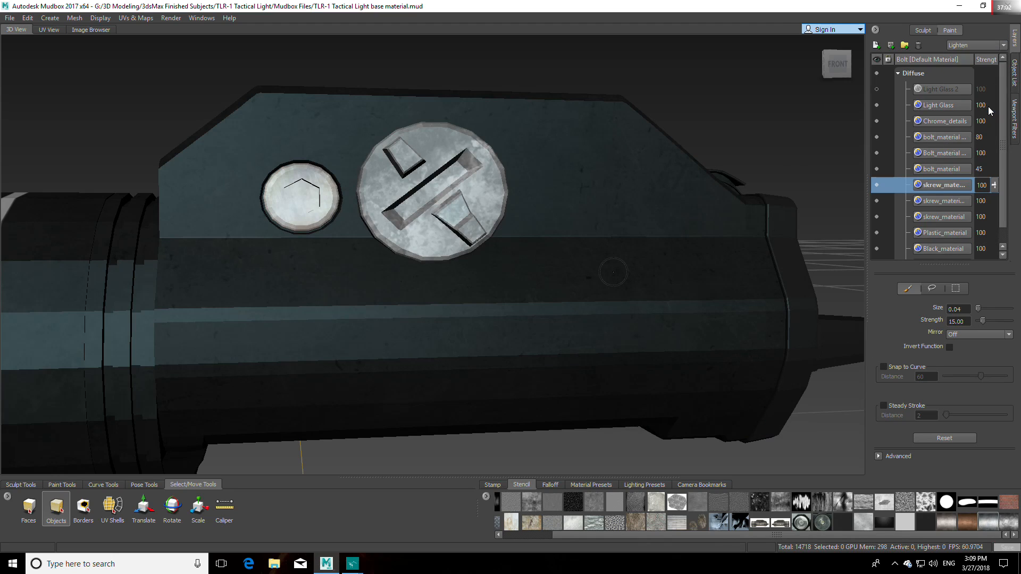
scroll(991, 46, "down", 2)
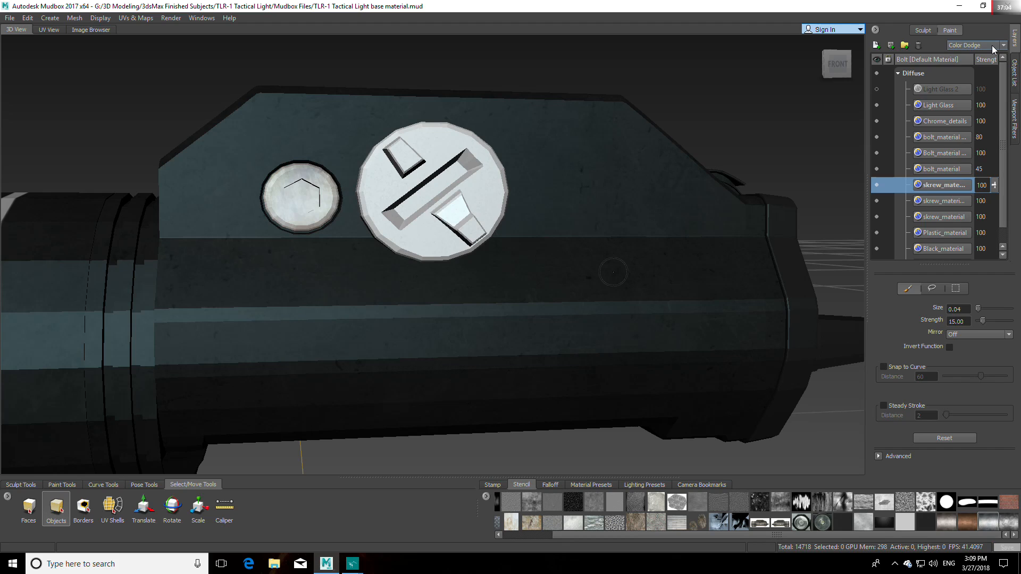
scroll(991, 45, "down", 3)
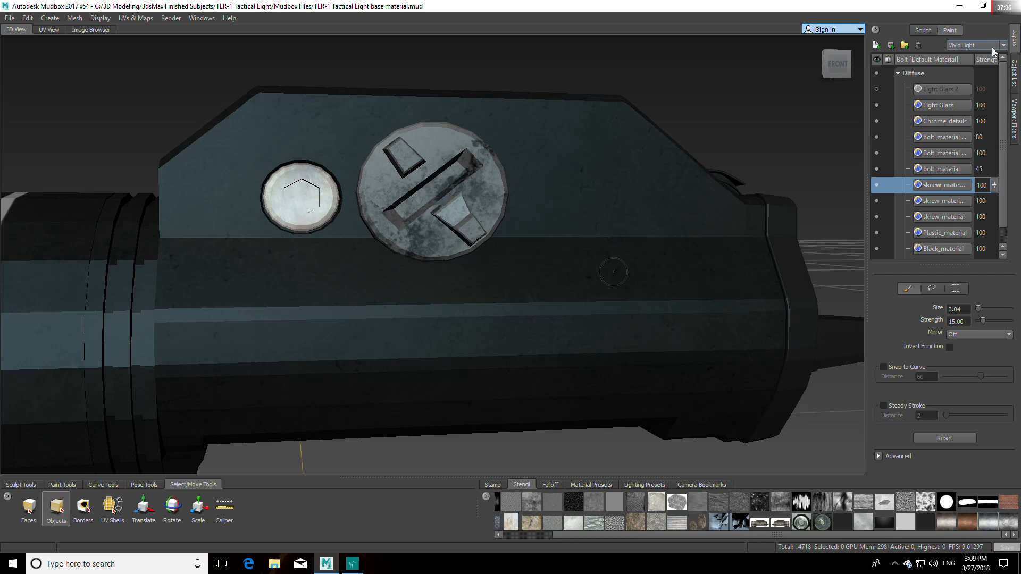
mouse_move(643, 218)
left_mouse_down("alt")
mouse_move(633, 293)
mouse_move(628, 223)
left_mouse_up("alt")
middle_click_drag(628, 223, 739, 225, "alt")
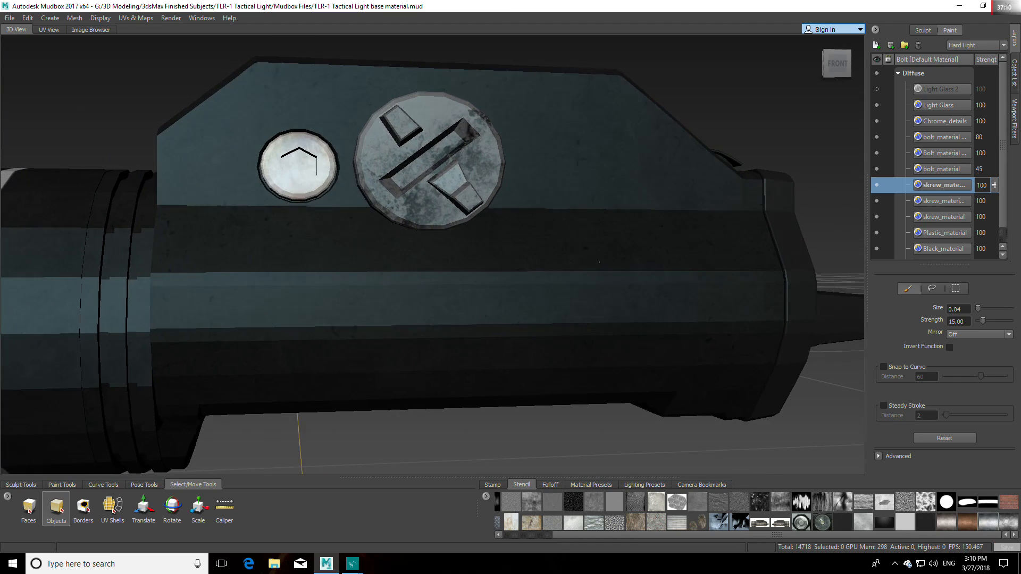
right_click_drag(738, 226, 574, 244, "alt")
left_click_drag(575, 245, 610, 255, "alt")
Step: Try Vivid Light, Pin Light, Divide and Exclusion blending on the inverted skrew_material layer, and return it to Hard Light
scroll(971, 46, "down", 2)
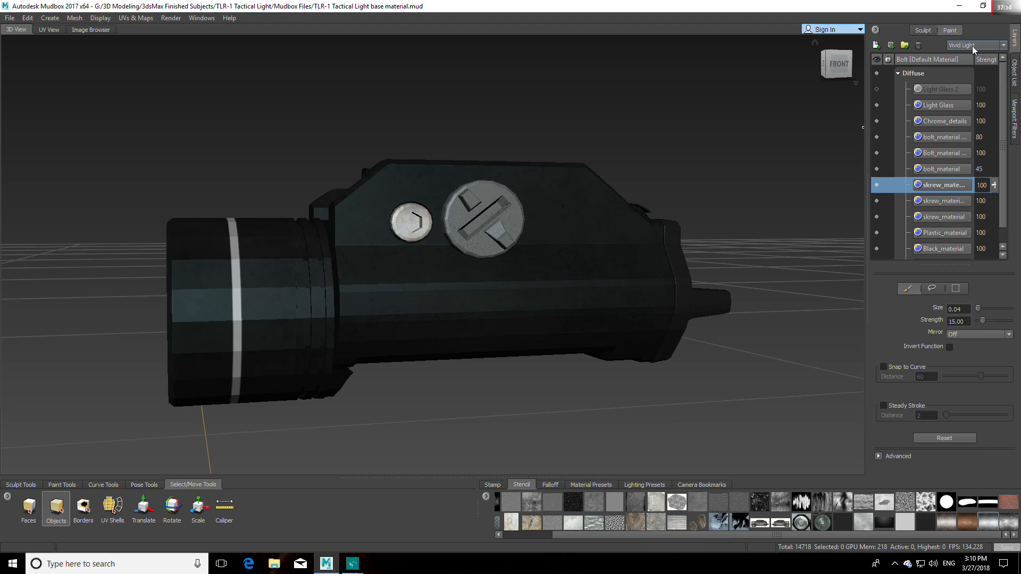
scroll(971, 46, "down", 1)
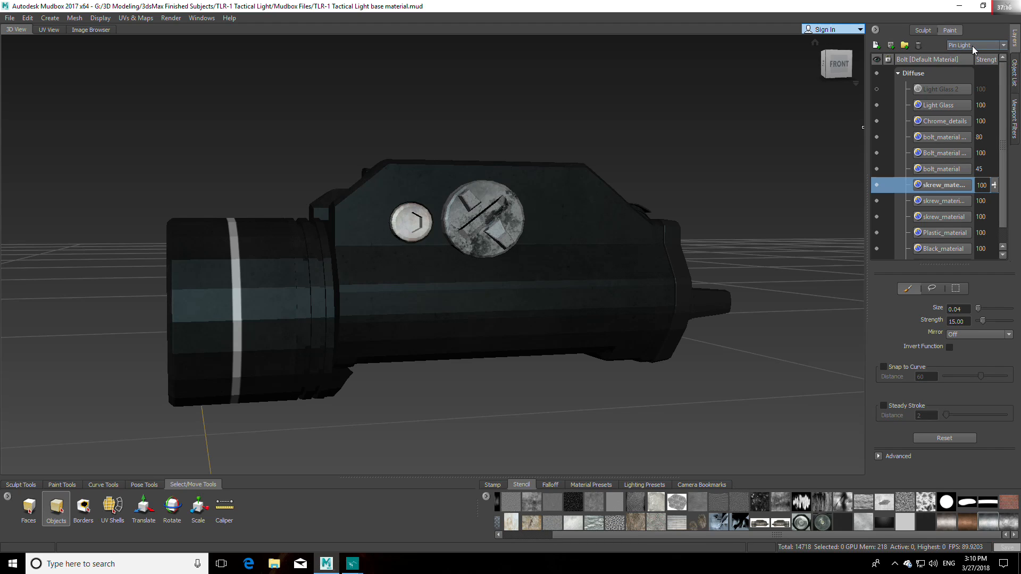
scroll(972, 46, "down", 1)
scroll(971, 46, "down", 4)
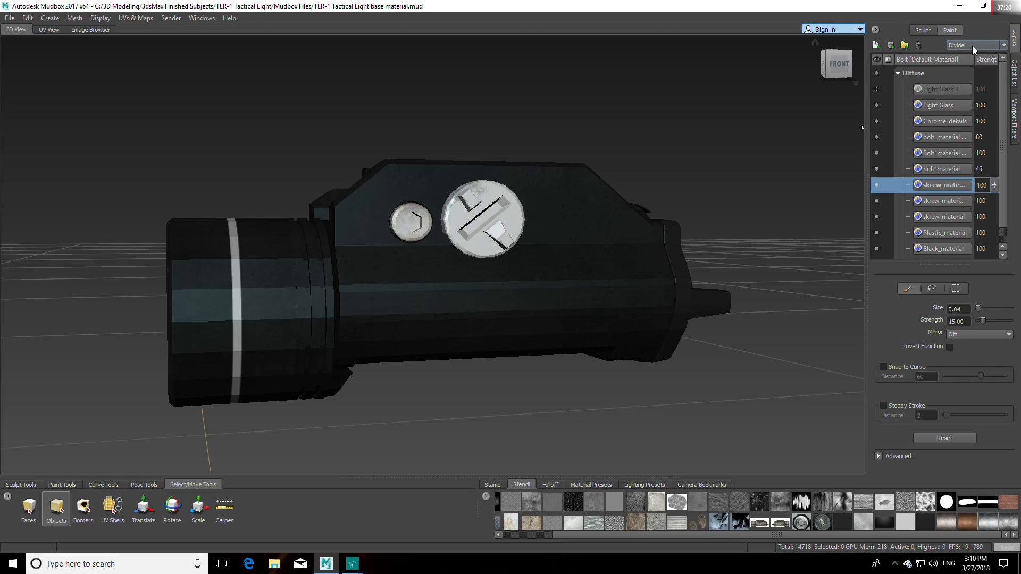
scroll(972, 46, "down", 2)
scroll(972, 46, "up", 8)
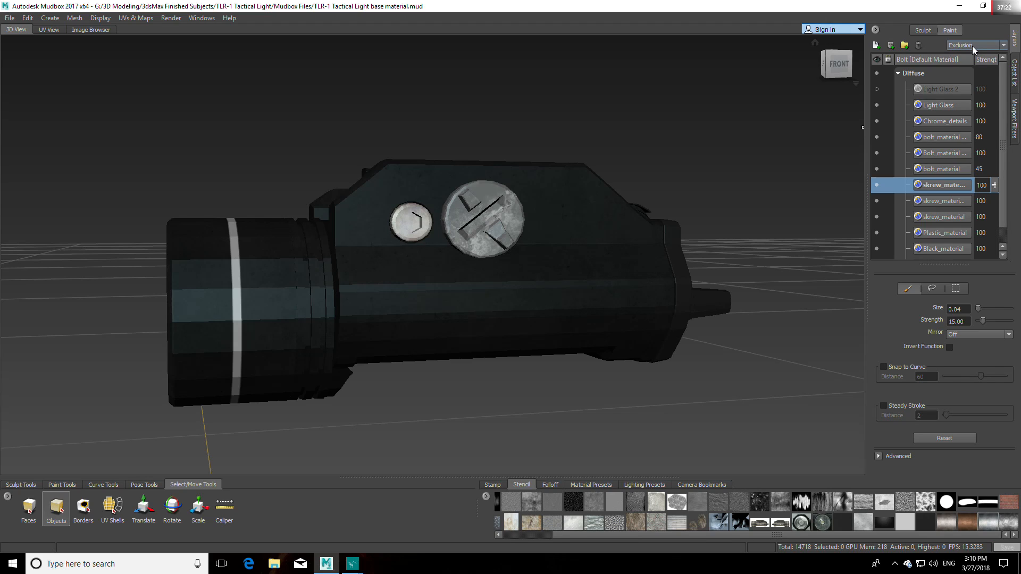
scroll(972, 45, "up", 2)
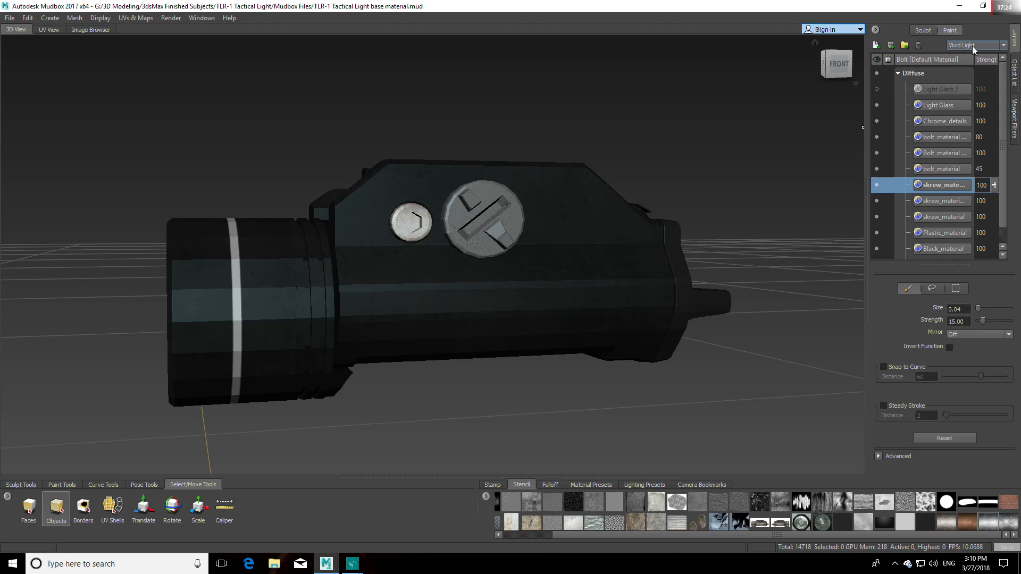
scroll(972, 46, "up", 1)
scroll(972, 46, "down", 1)
Step: Examine the large screw head up close and compare it with the TLR-1 steamlight FRont.jpg reference in Basic Photo Viewer
left_click_drag(633, 230, 560, 243, "alt")
right_click_drag(560, 242, 638, 197, "alt")
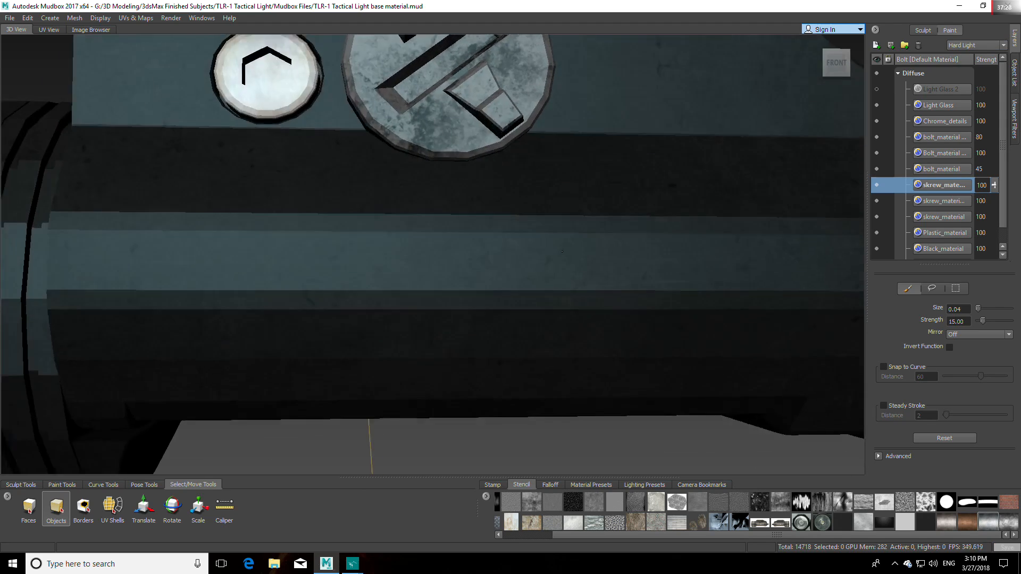
left_click_drag(638, 197, 627, 144, "alt")
middle_click_drag(627, 144, 561, 298, "alt")
left_click_drag(561, 298, 638, 302, "alt")
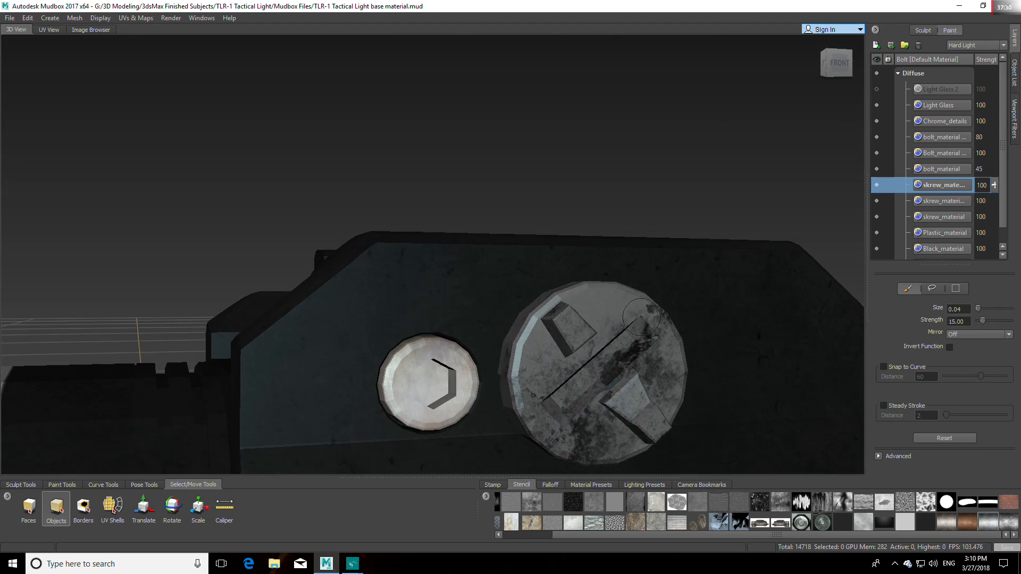
middle_click_drag(638, 301, 605, 223, "alt")
mouse_move(353, 563)
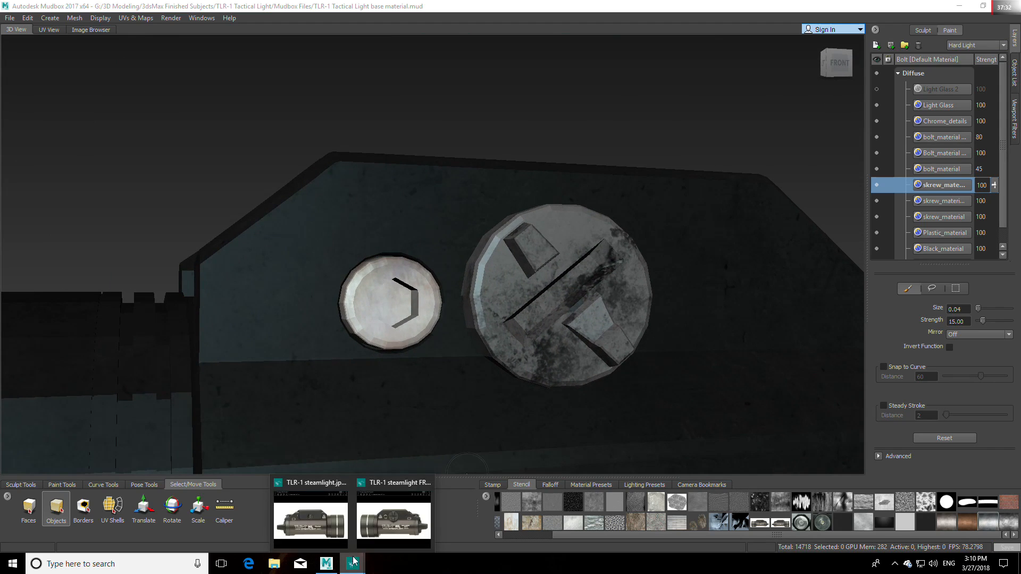
mouse_move(393, 484)
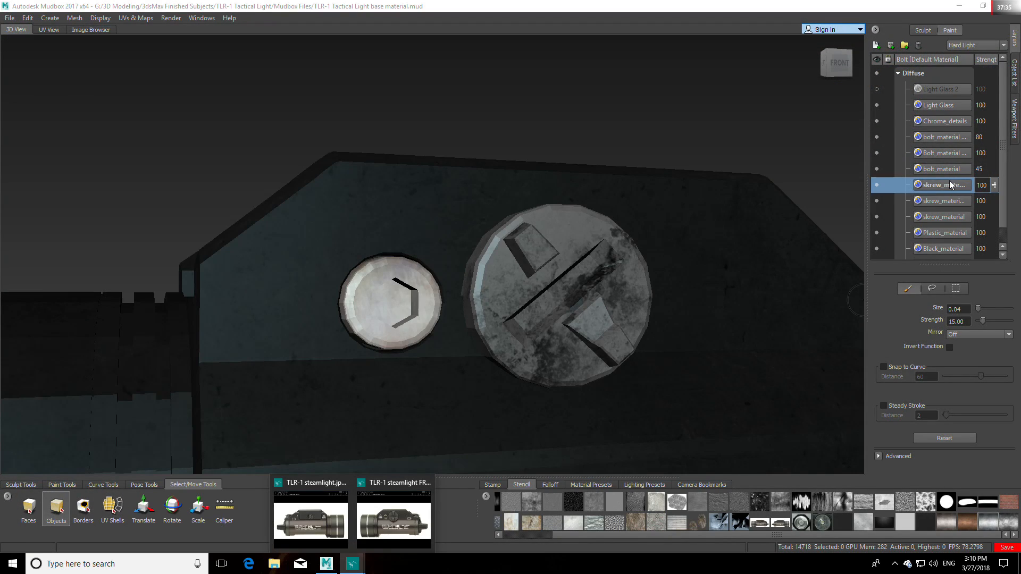
Step: Back in Mudbox, duplicate the inverted skrew_material layer with Hard Light blending
mouse_move(941, 184)
left_mouse_down()
mouse_move(930, 192)
mouse_move(939, 200)
left_mouse_up()
left_click(938, 184)
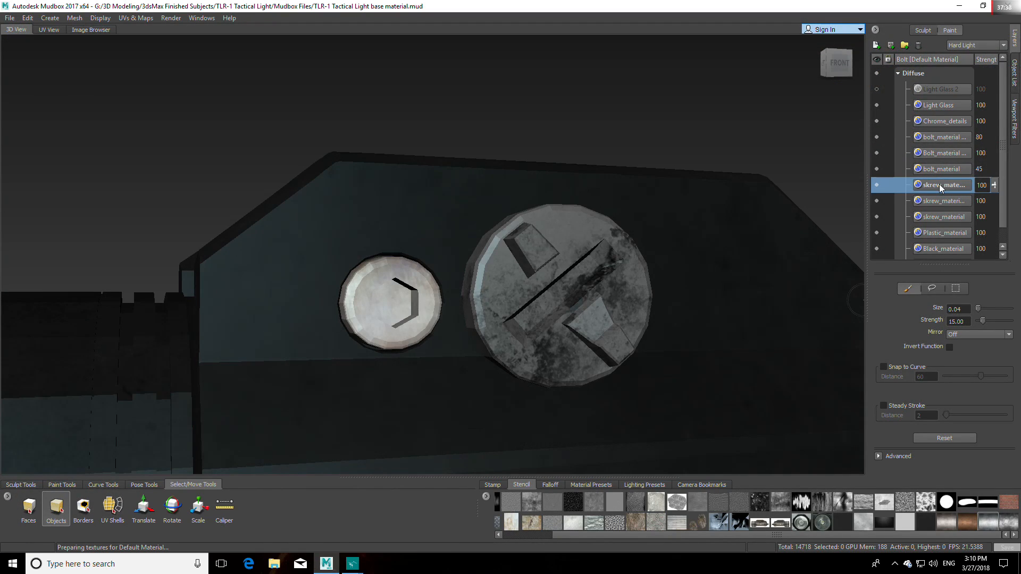
right_click(938, 184)
left_click(953, 242)
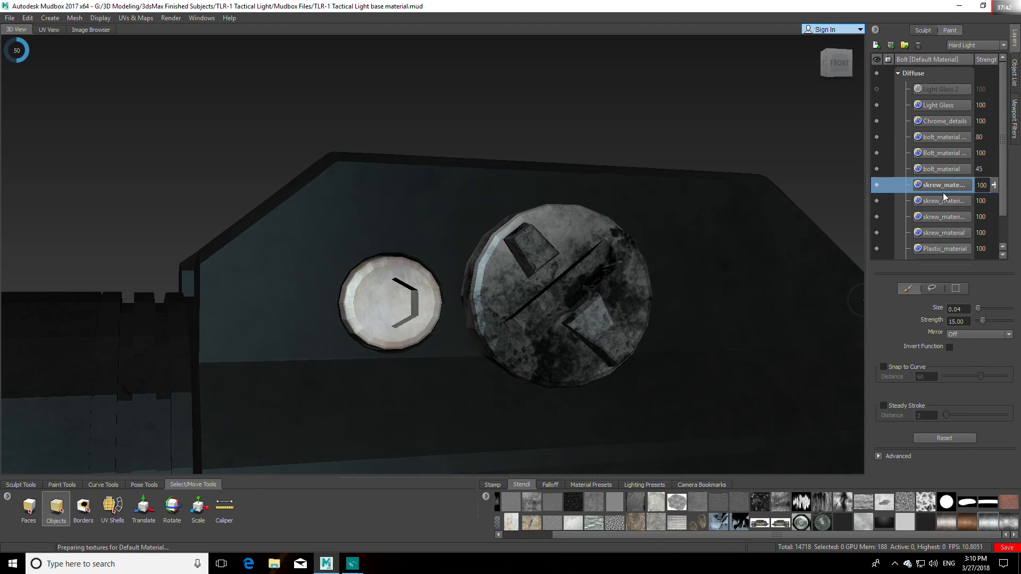
Step: Set the duplicated inverted skrew_material layer to Normal blending and open its color adjustment settings, keeping the screw heads in view
left_click(984, 45)
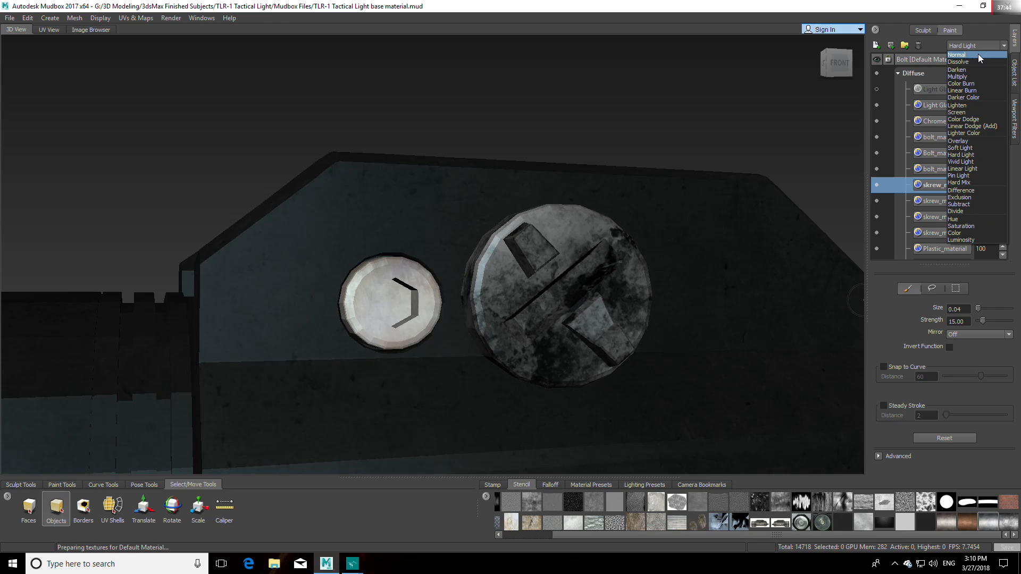
left_click(978, 53)
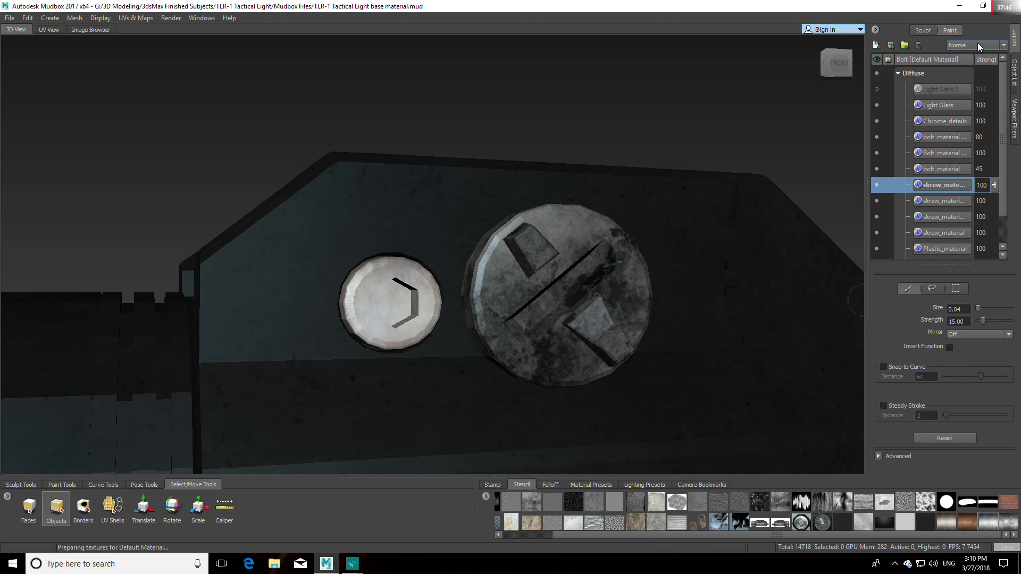
right_click(953, 184)
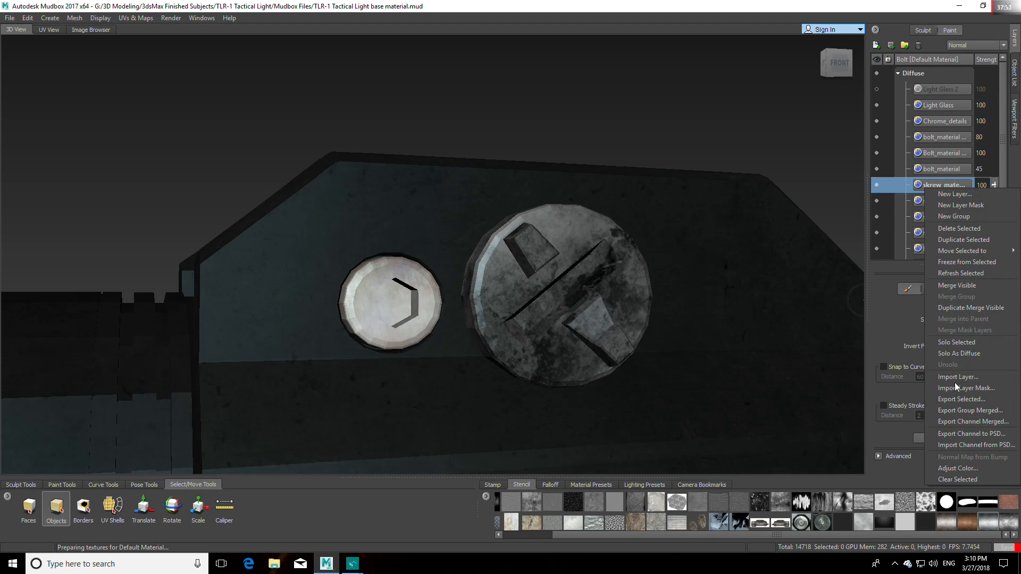
left_click(956, 469)
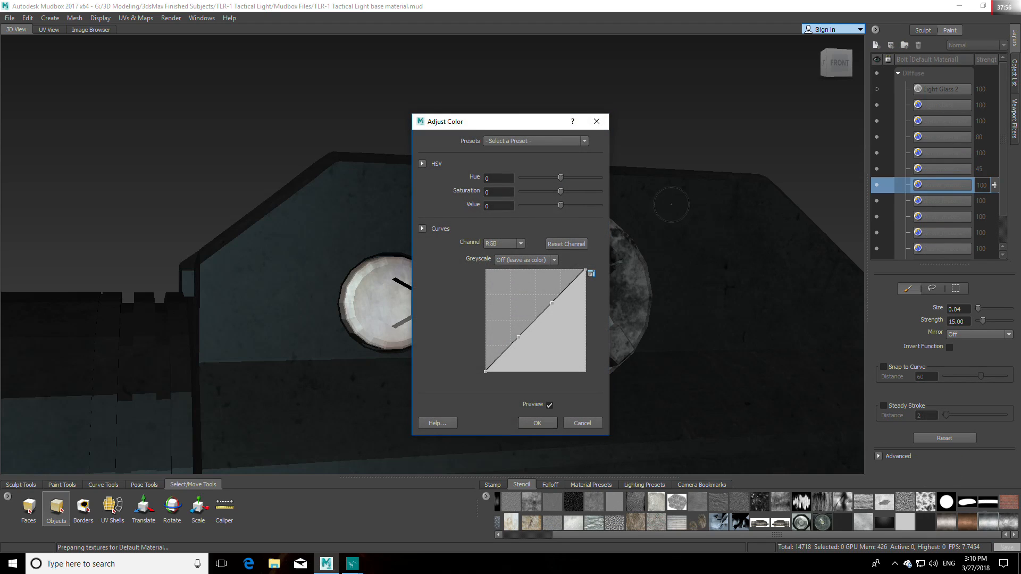
left_click_drag(515, 124, 725, 125)
Step: Try the Inverse color preset on the duplicated skrew_material layer, and apply the Black and White preset instead
left_click(794, 140)
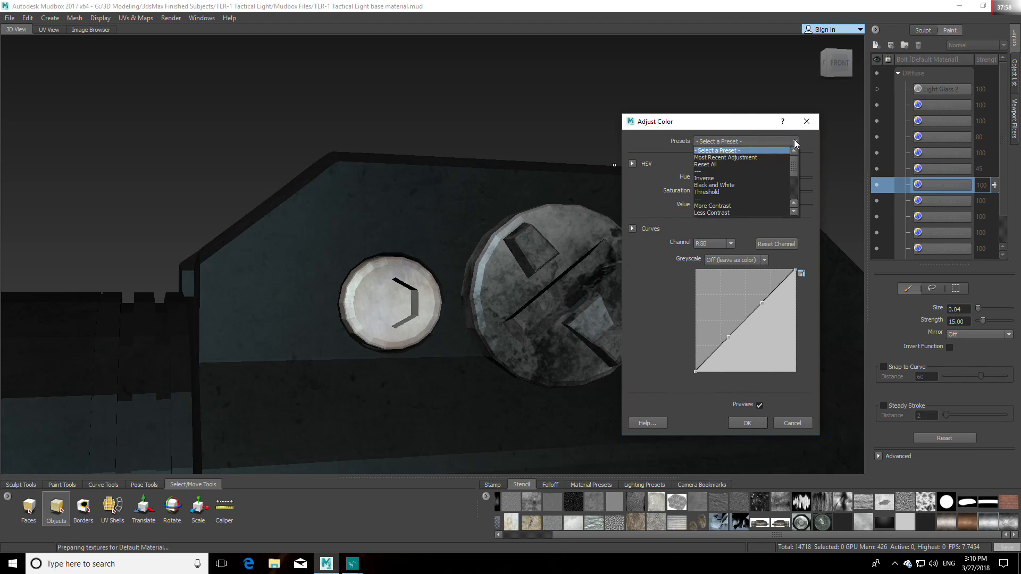
left_click(762, 178)
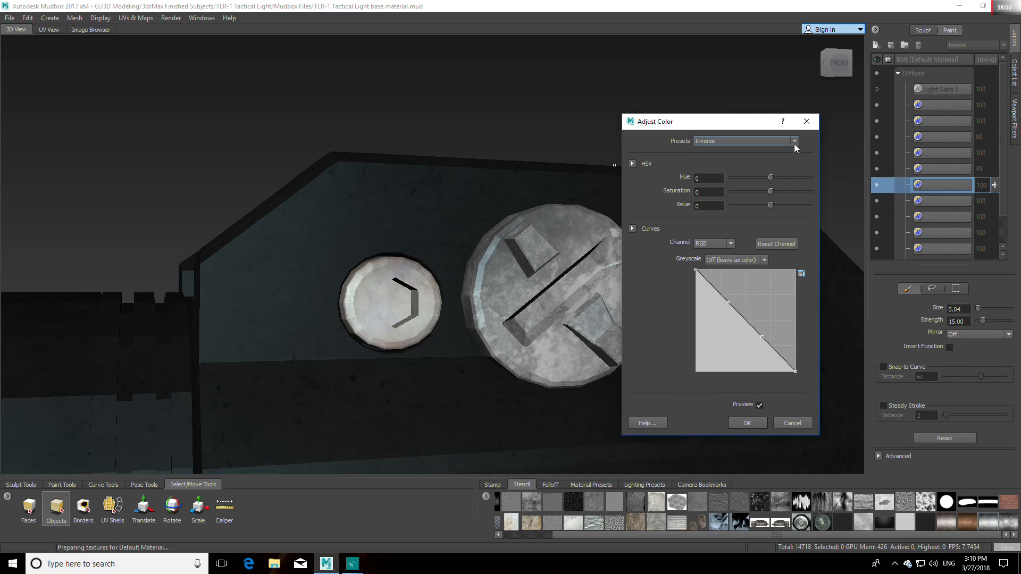
left_click(793, 141)
left_click(762, 187)
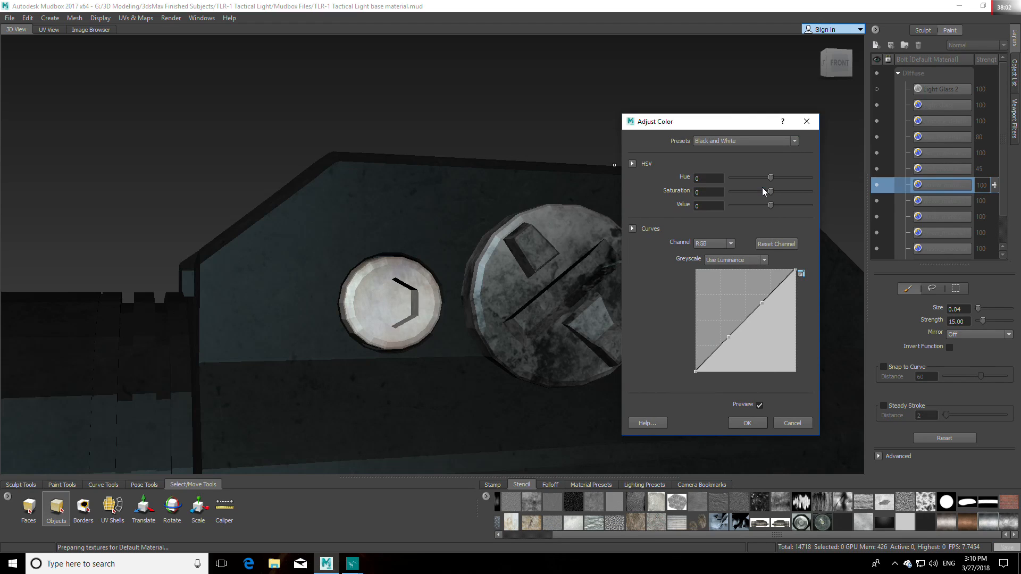
Step: Raise the duplicated screw layer's Saturation to 57 and its Value to 42
left_click_drag(770, 192, 742, 192)
left_click_drag(809, 191, 786, 191)
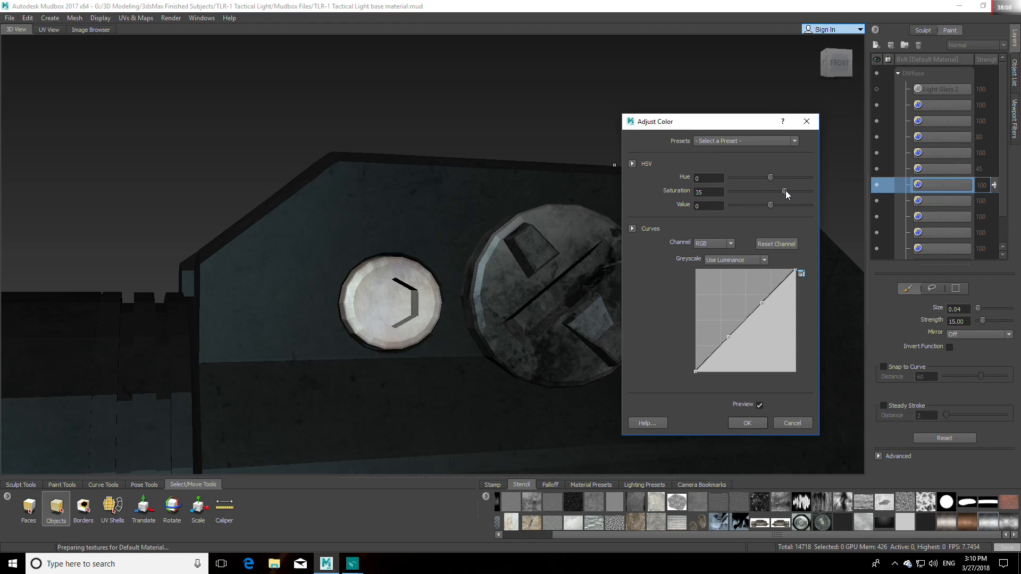
left_click_drag(782, 205, 767, 205)
left_click_drag(787, 191, 788, 205)
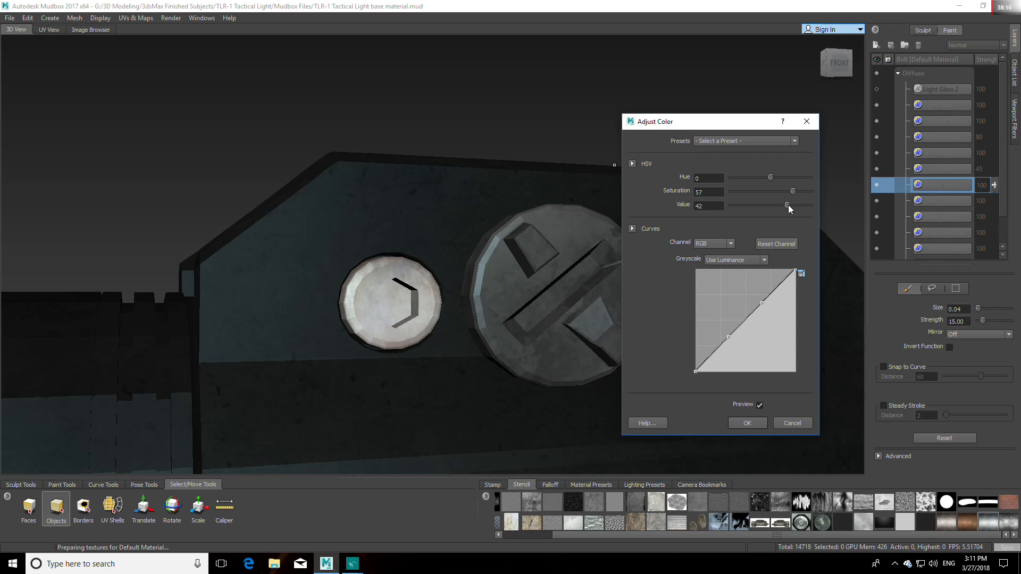
Step: Inspect the large screw head from another angle and reduce the layer's Value adjustment to 31
left_click_drag(495, 311, 466, 287, "alt")
scroll(404, 311, "down", 3)
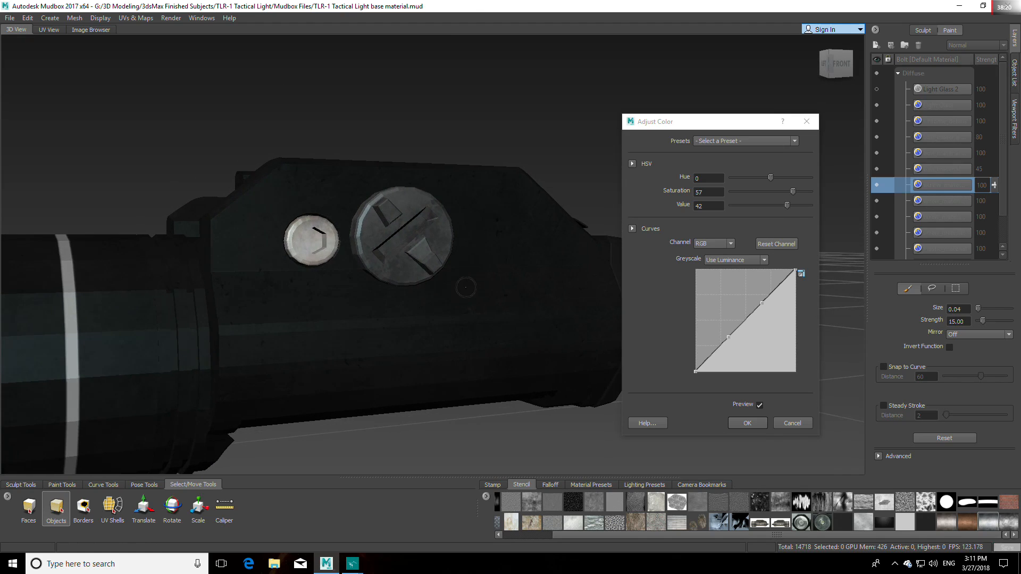
scroll(466, 287, "up", 2)
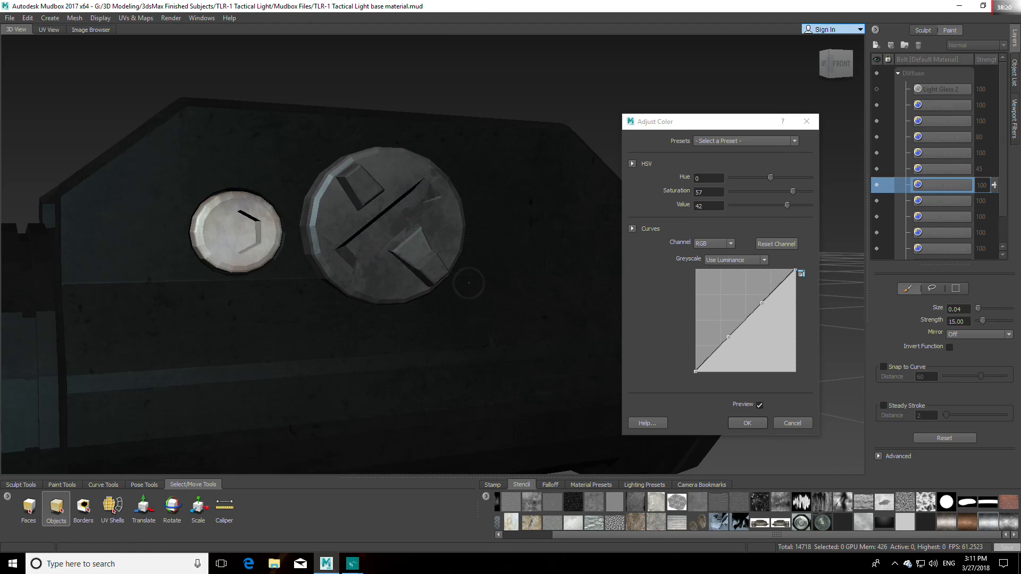
left_click(788, 205)
left_click_drag(787, 206, 786, 210)
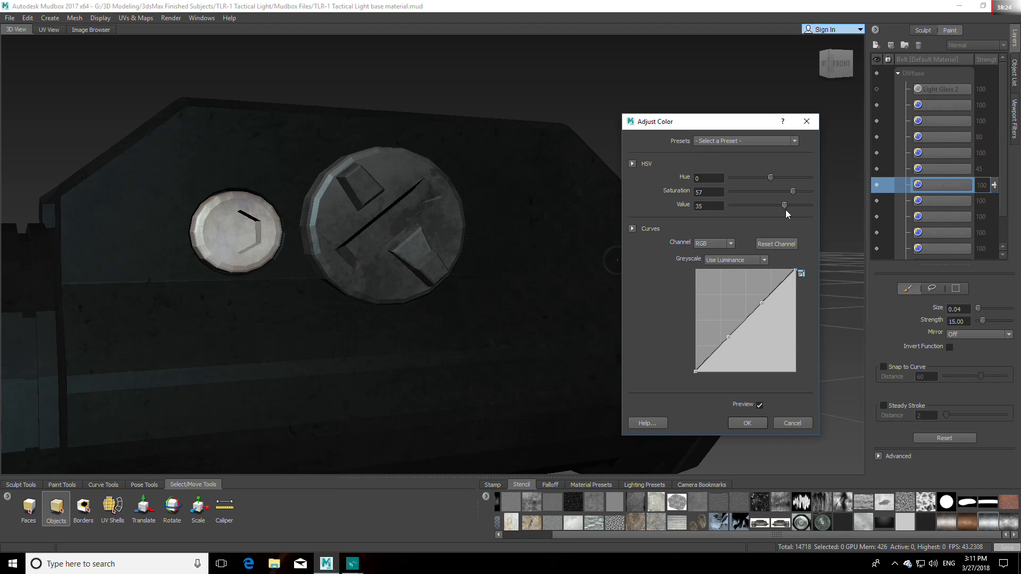
Step: Examine the whole light and preview the TLR-1 steamlight FRont.jpg reference in Basic Photo Viewer to compare the screw color
left_click_drag(569, 253, 373, 465, "alt")
scroll(448, 255, "down", 5)
mouse_move(352, 562)
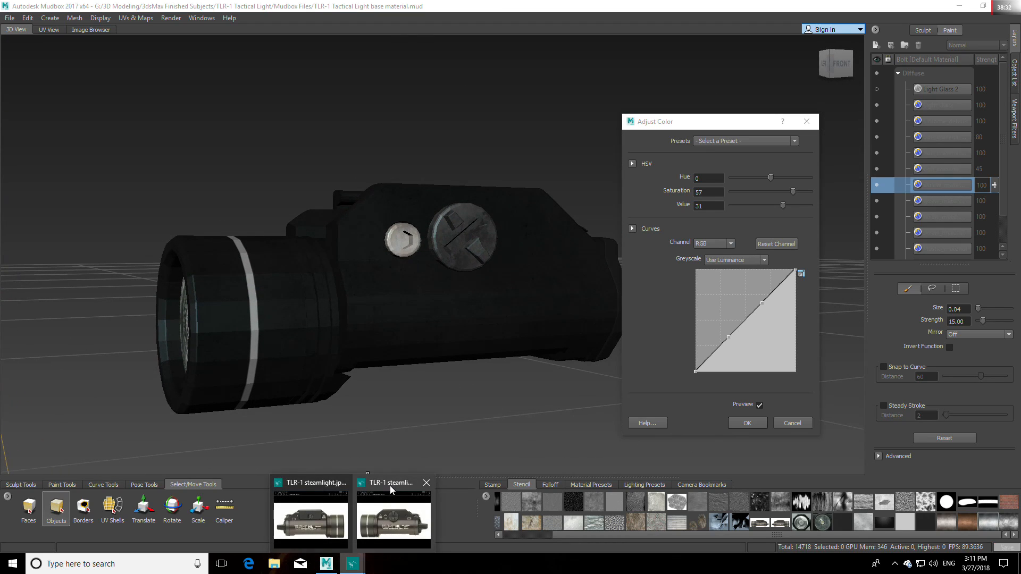
mouse_move(391, 483)
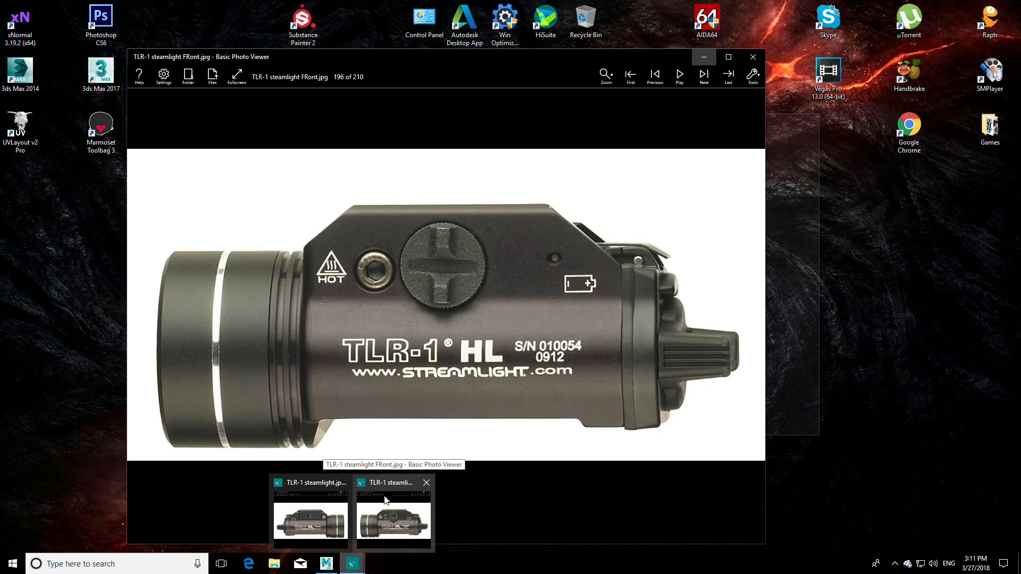
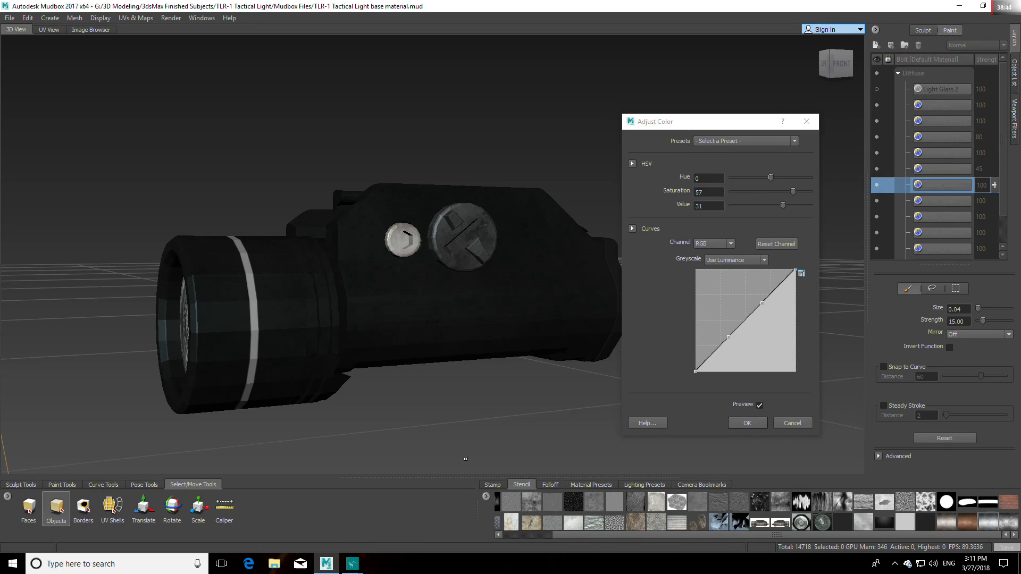
Step: Apply the color adjustment to the duplicated screw layer and examine the screw heads and body up close
left_click_drag(465, 459, 524, 322, "alt")
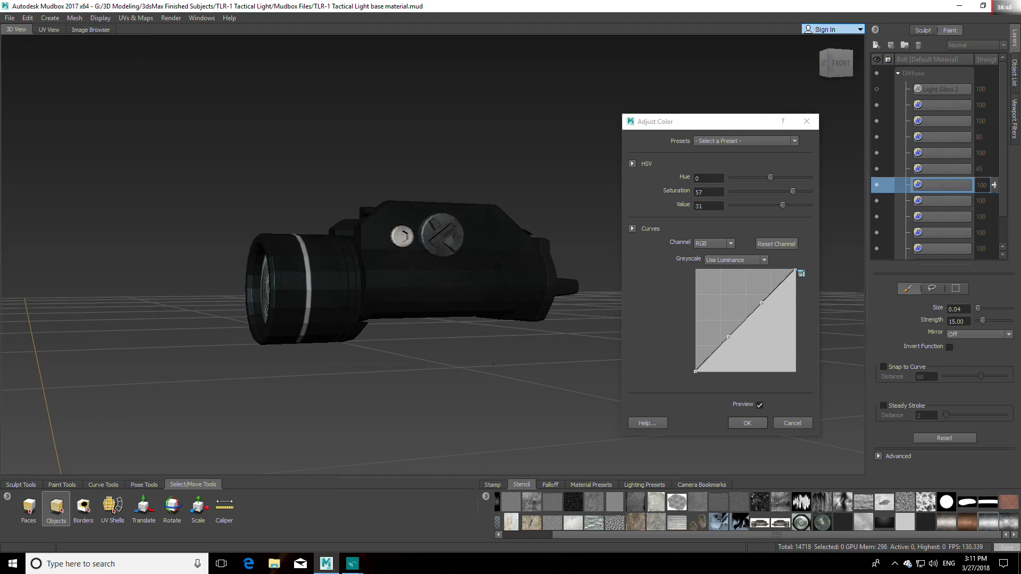
left_click(761, 424)
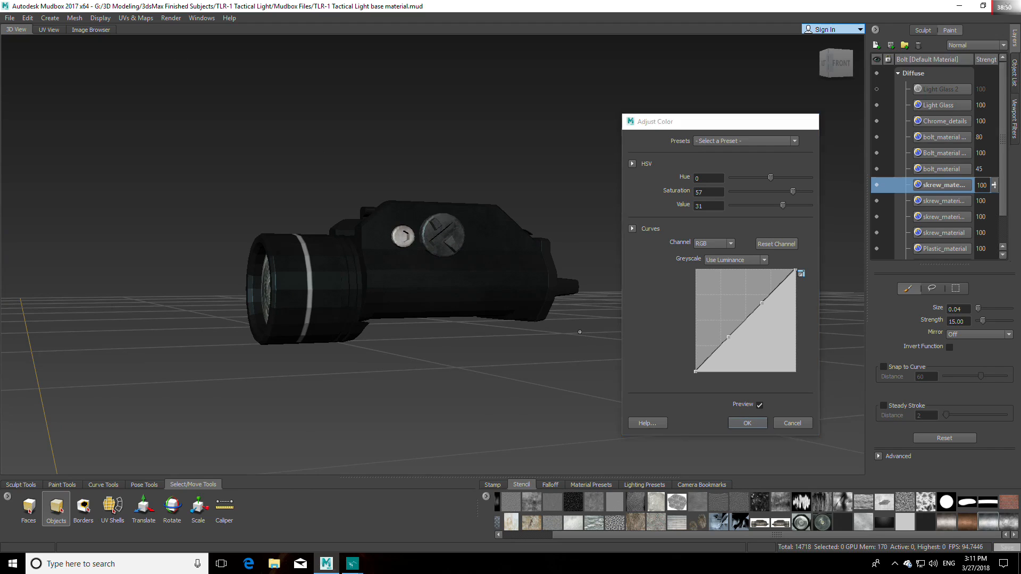
left_click_drag(604, 333, 548, 329, "alt")
scroll(510, 324, "up", 5)
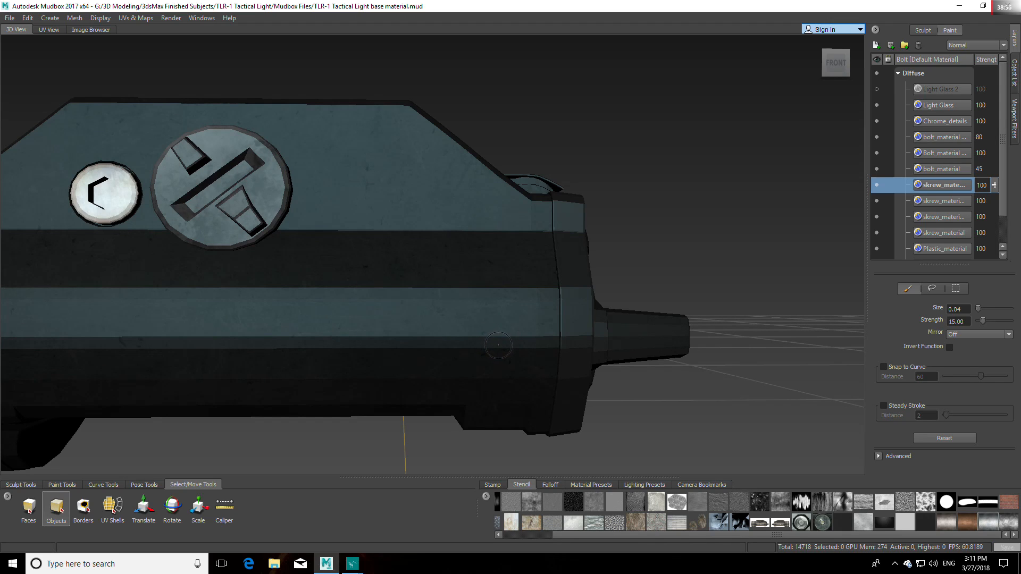
left_click_drag(498, 345, 526, 312, "alt")
scroll(527, 311, "down", 5)
left_click_drag(577, 353, 509, 346, "alt")
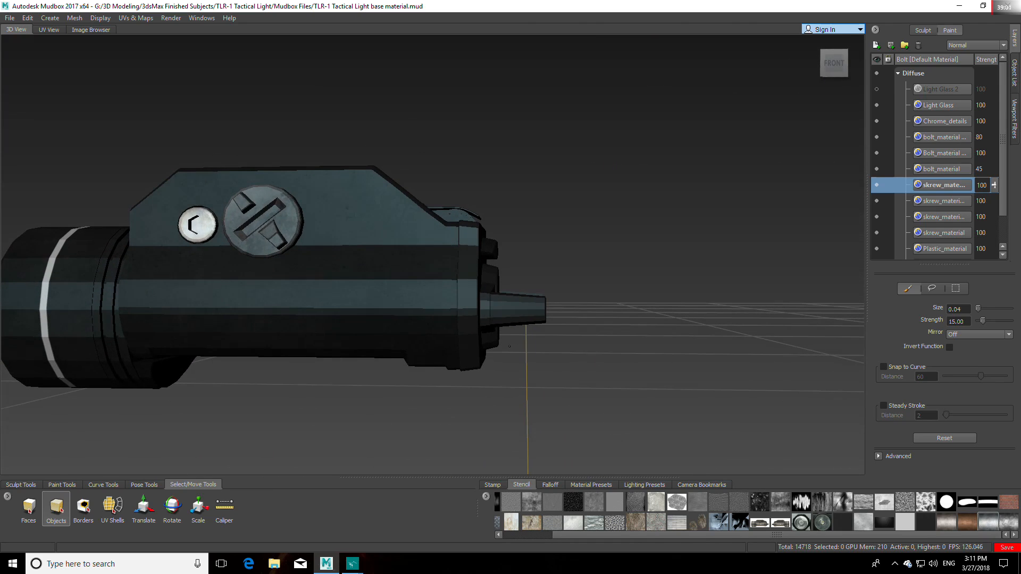
Step: Toggle the visibility of the two lowest screw layers to compare what each contributes
scroll(880, 213, "down", 1)
left_click(876, 200)
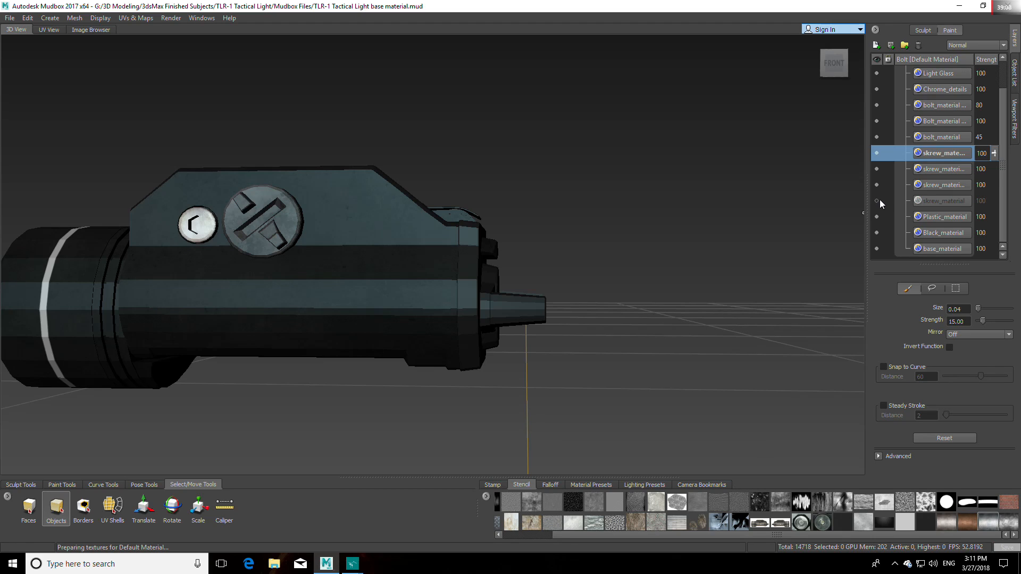
left_click(876, 185)
left_click(877, 185)
left_click(877, 201)
Step: Try the Multiply blending mode on the lowest skrew_material layer and return it to Normal
left_click(944, 201)
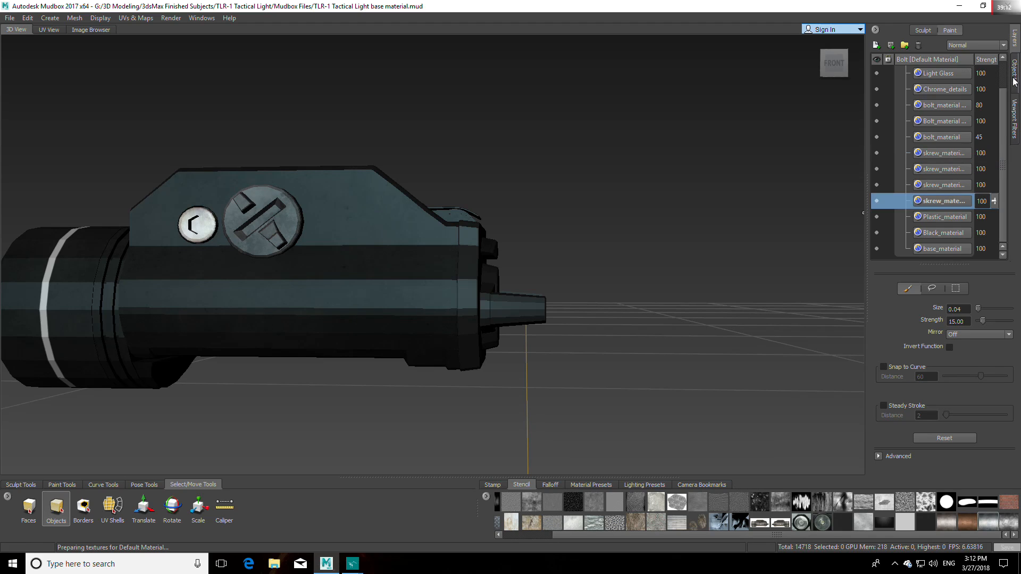
left_click(1003, 46)
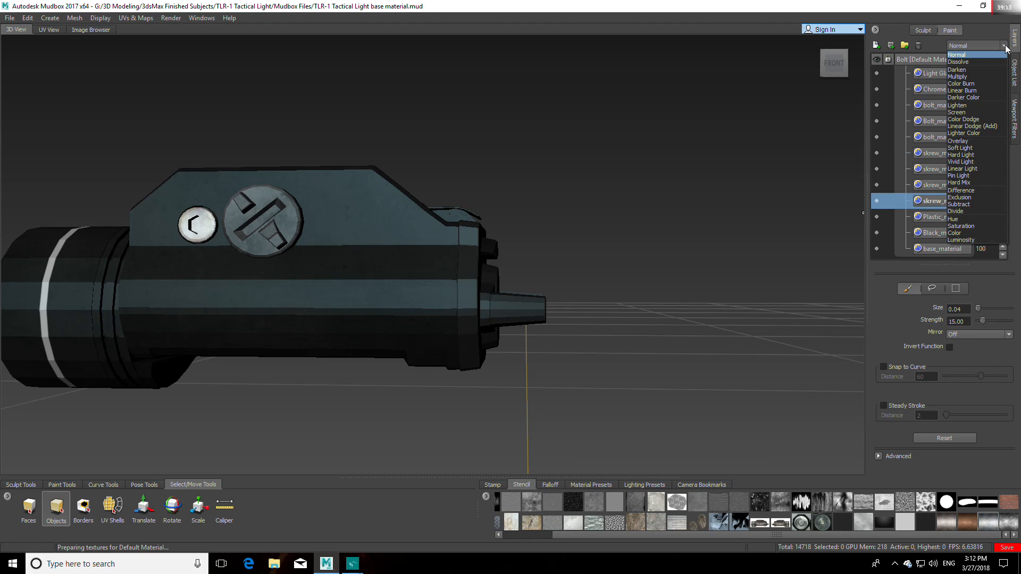
left_click(996, 77)
left_click(995, 45)
left_click(989, 57)
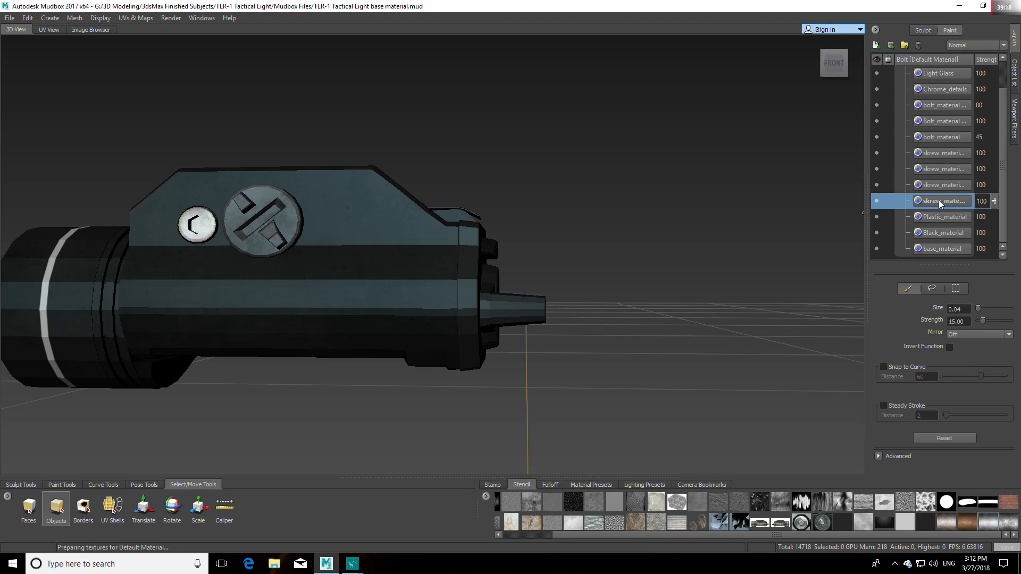
Step: Check the three lower screw layers by toggling their visibility, and move the lowest skrew_material layer above the other screw layers
left_click(876, 200)
left_click(876, 201)
left_click(876, 184)
left_click(876, 185)
left_click(877, 169)
left_click(876, 169)
left_click_drag(940, 203, 942, 150)
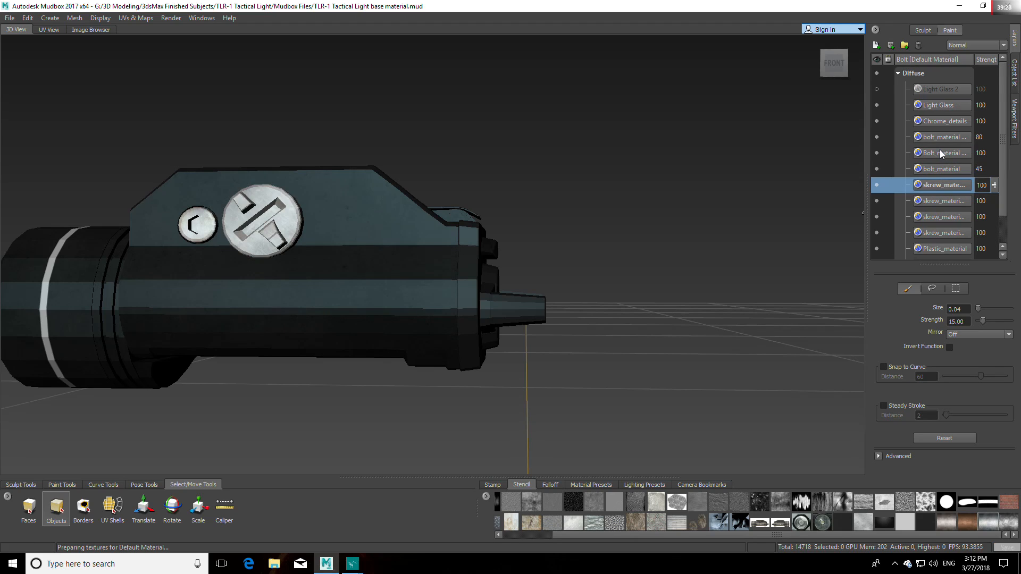
Step: Set the raised skrew_material layer's blending mode to Multiply while viewing the large screw head up close
middle_click_drag(404, 252, 521, 248, "alt")
scroll(521, 248, "up", 3)
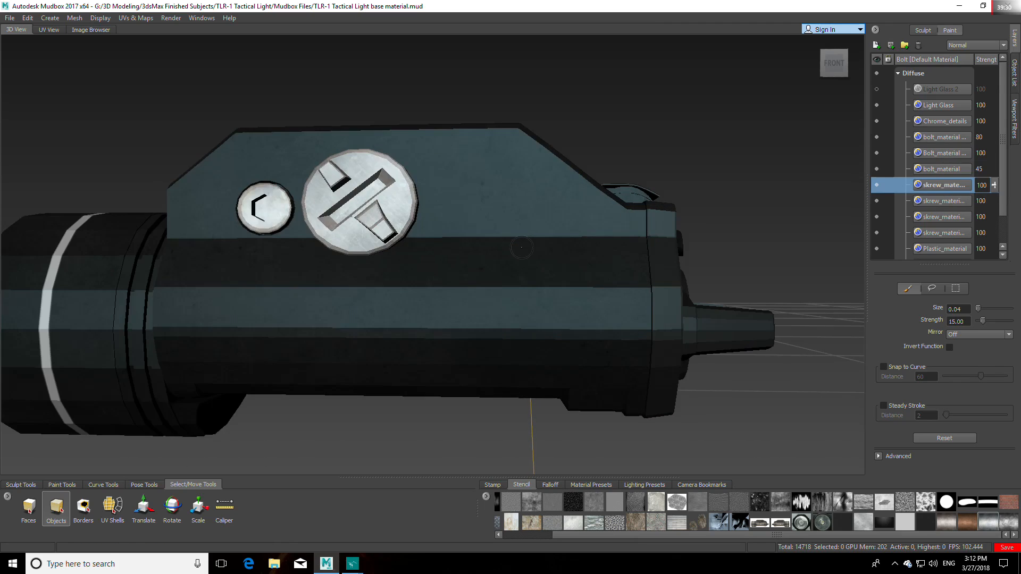
scroll(521, 248, "up", 4)
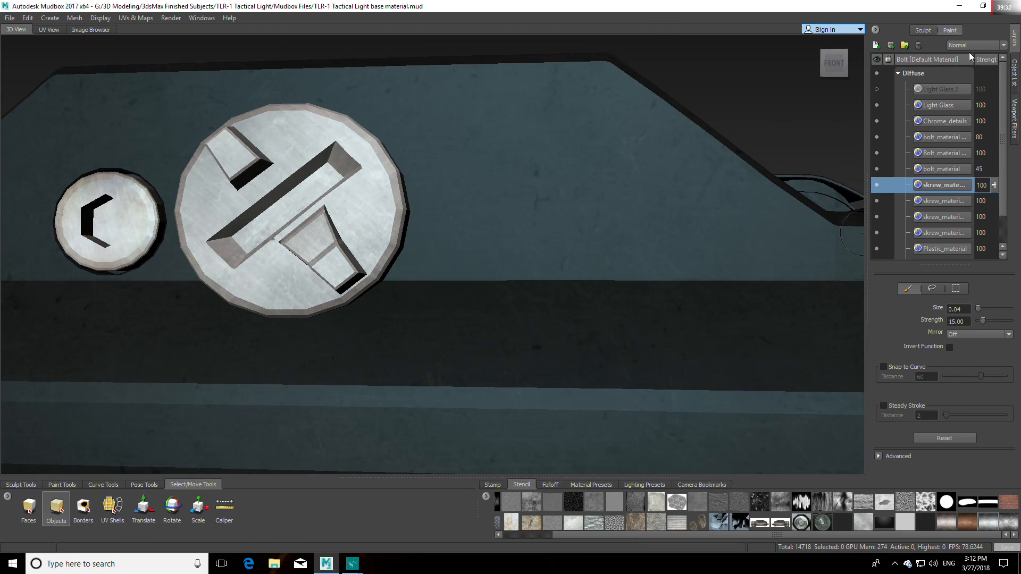
left_click(975, 45)
left_click(975, 70)
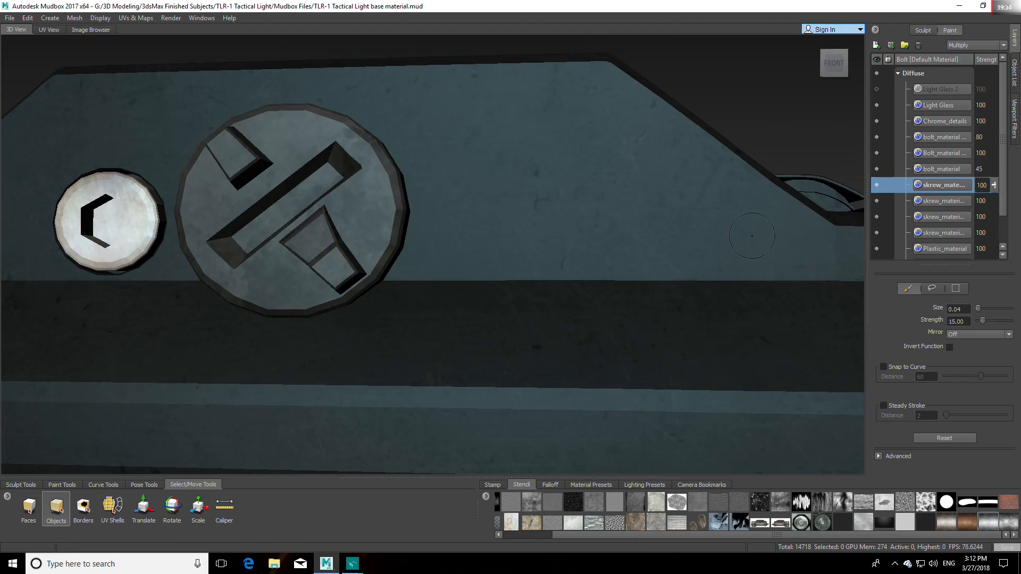
Step: Try the Overlay blending mode on the top skrew_material layer and return it to Multiply
left_click(968, 44)
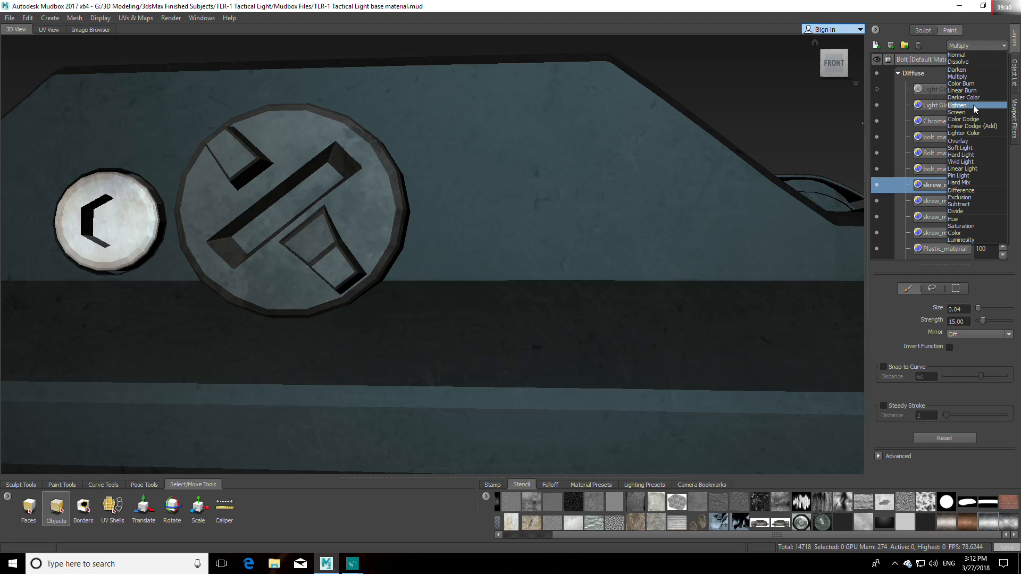
left_click(966, 141)
scroll(432, 254, "down", 5)
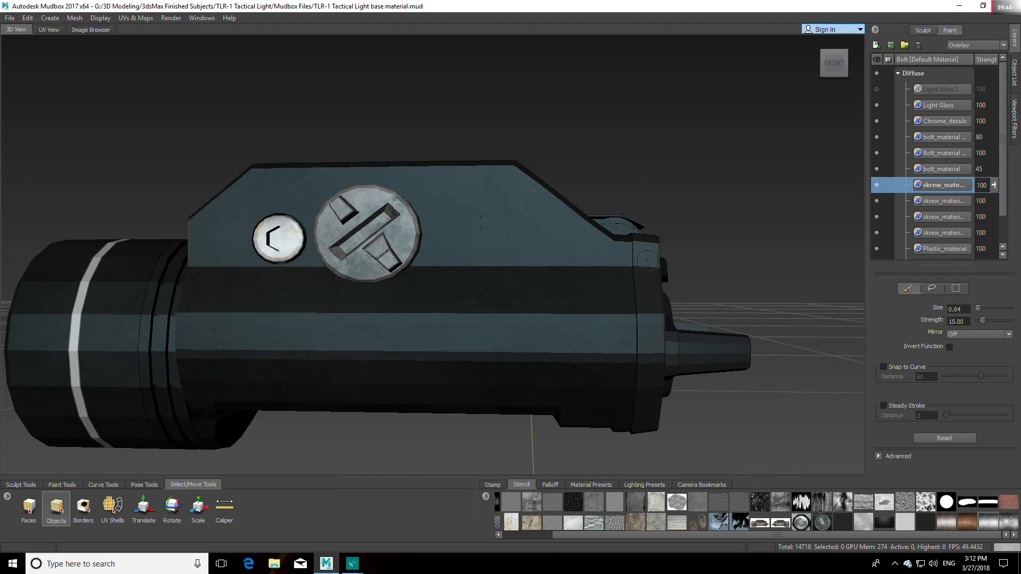
left_click(975, 45)
left_click(965, 80)
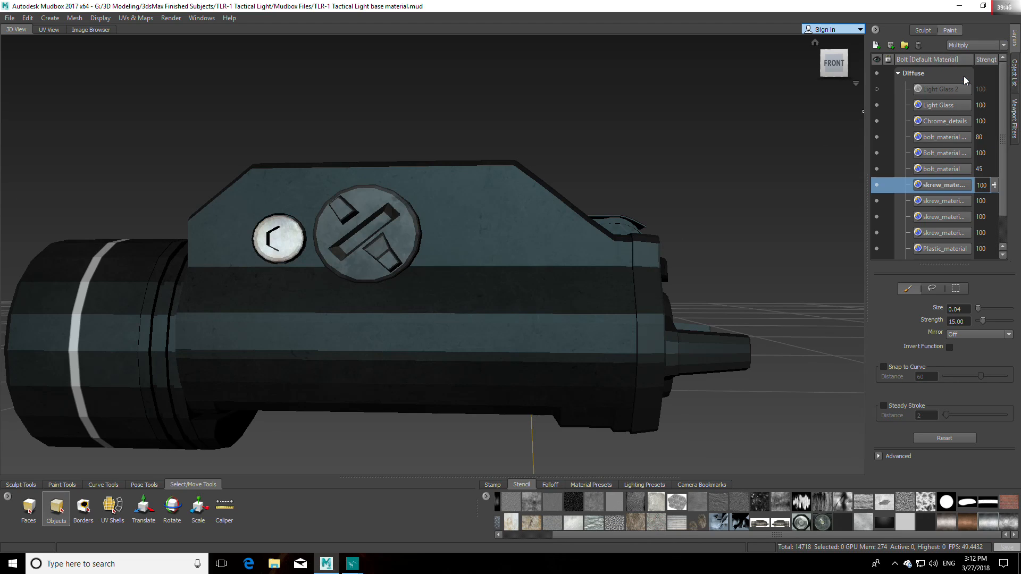
Step: Check the lowest screw layer by toggling its visibility, and move it directly below the bolt_material layer
left_click(943, 234)
left_click(877, 234)
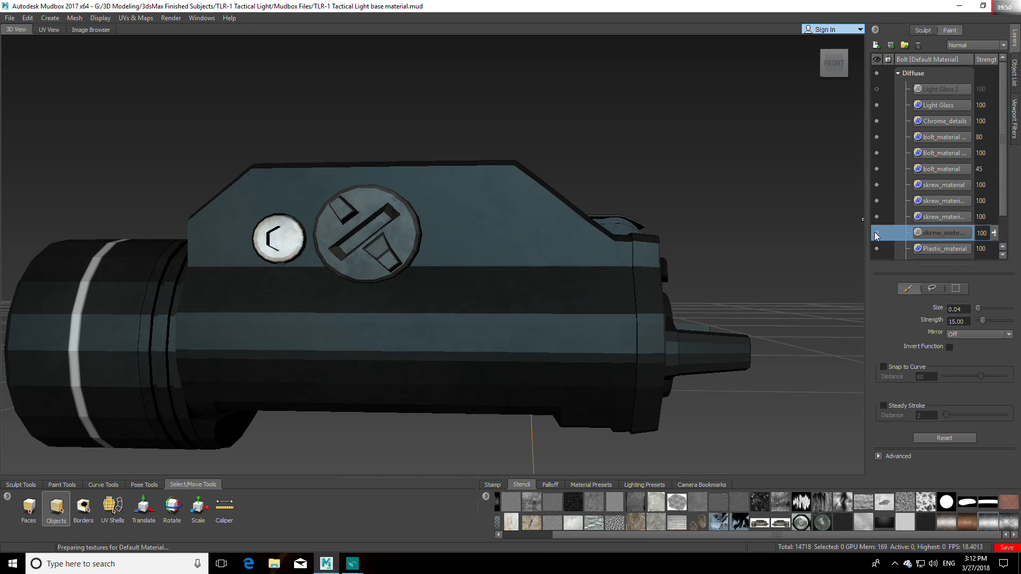
left_click(876, 234)
left_click_drag(935, 234, 948, 177)
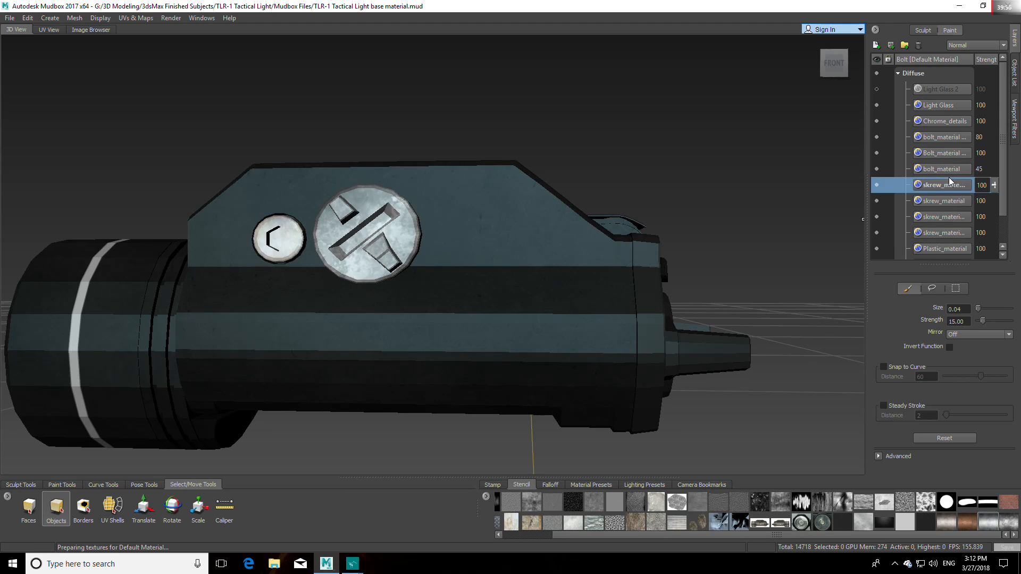
scroll(737, 191, "up", 4)
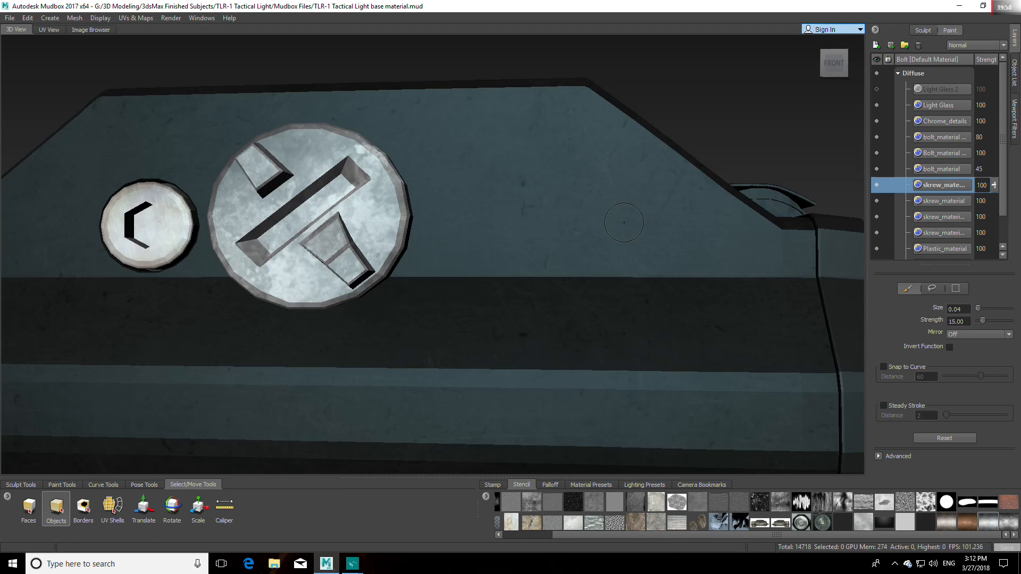
Step: Try Overlay and Multiply blending on the raised screw copy, then restore Normal and move it back below the other screw layers
left_click(974, 45)
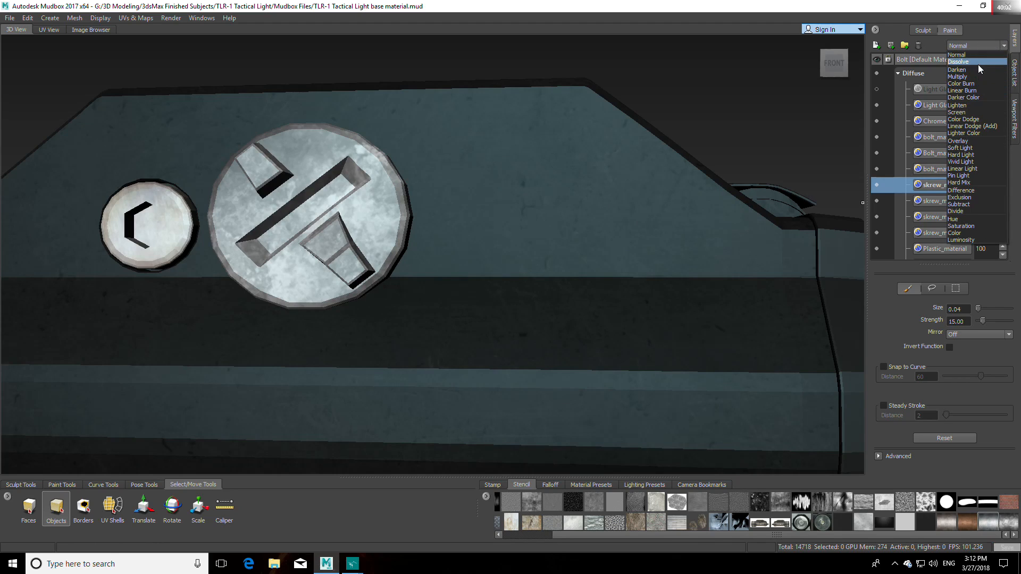
left_click(975, 140)
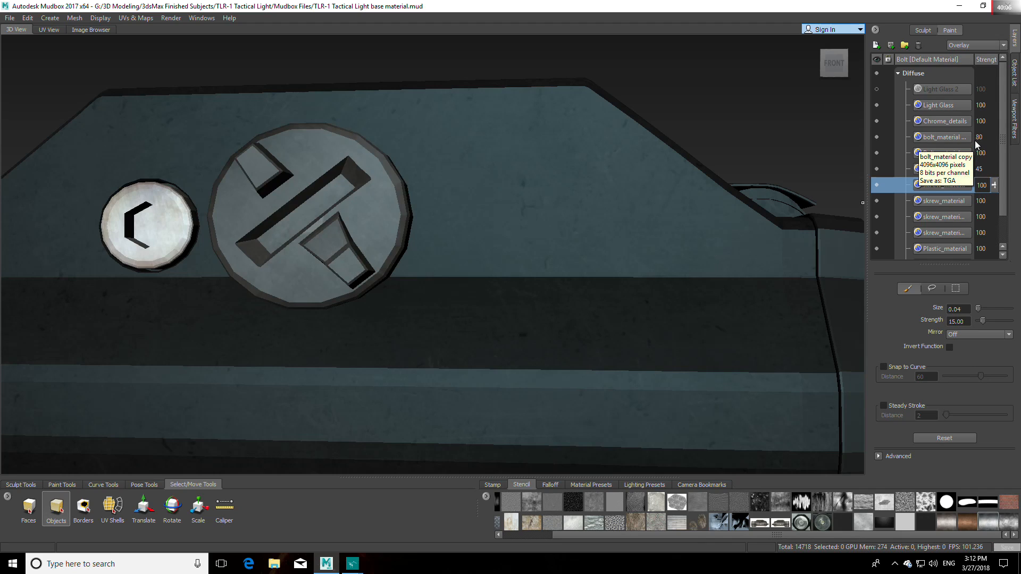
left_click(977, 45)
left_click(975, 77)
left_click(982, 46)
left_click(975, 54)
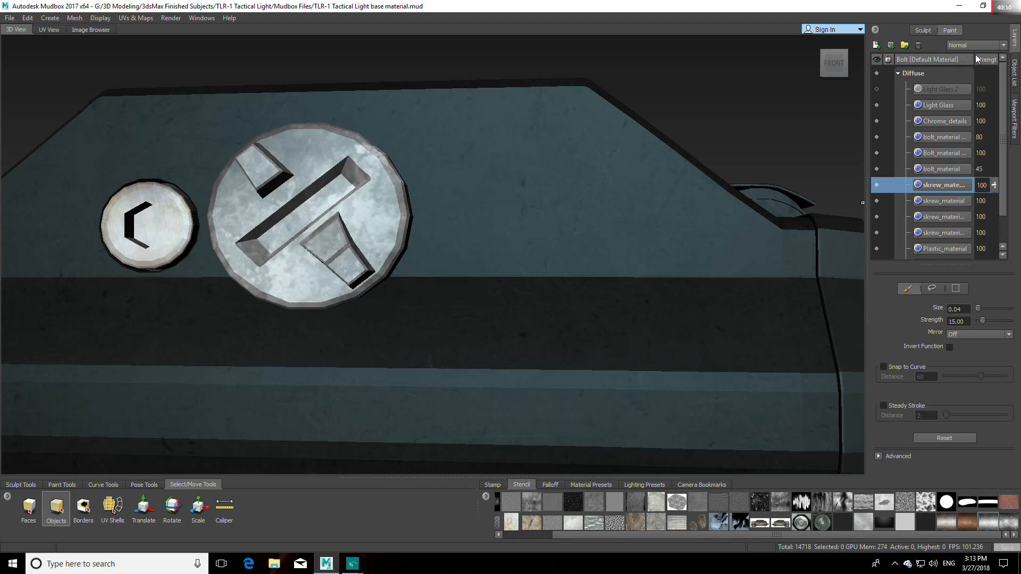
left_click_drag(942, 184, 943, 239)
Step: Examine the whole light and its screw heads from the front at different distances
scroll(573, 216, "down", 5)
left_click_drag(573, 215, 441, 261, "alt")
scroll(596, 280, "up", 5)
scroll(533, 228, "down", 5)
scroll(603, 313, "down", 4)
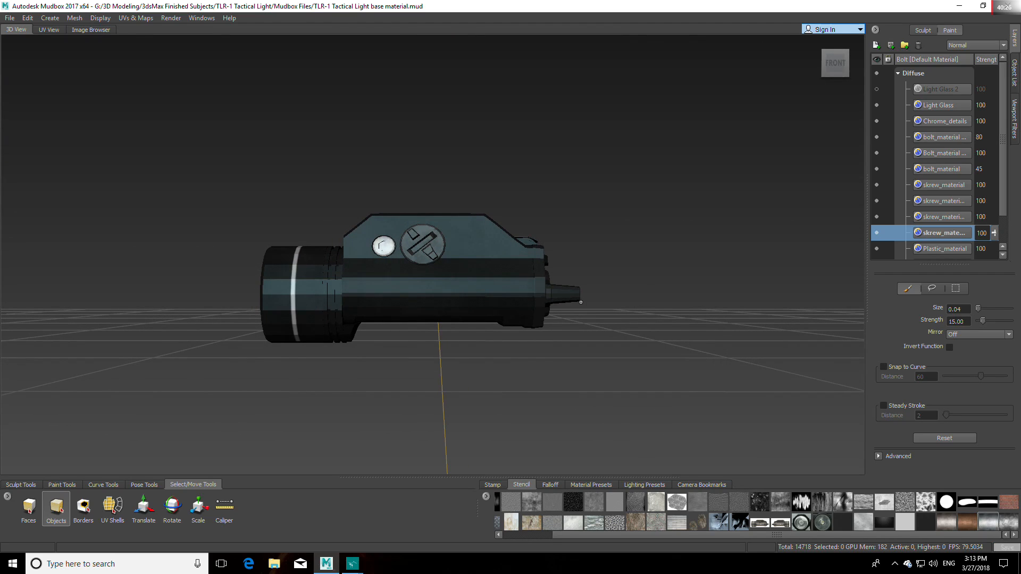
left_click(836, 63)
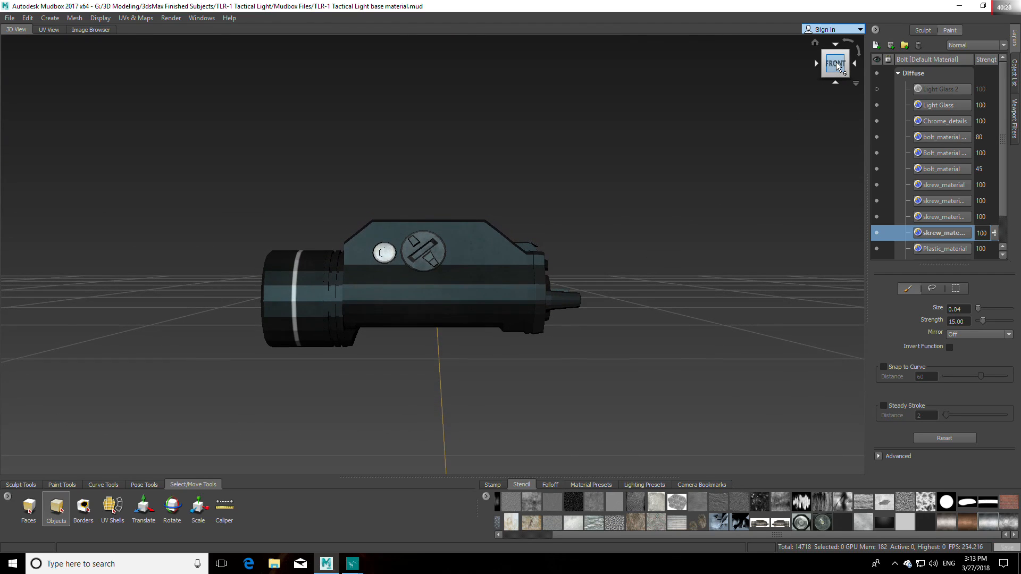